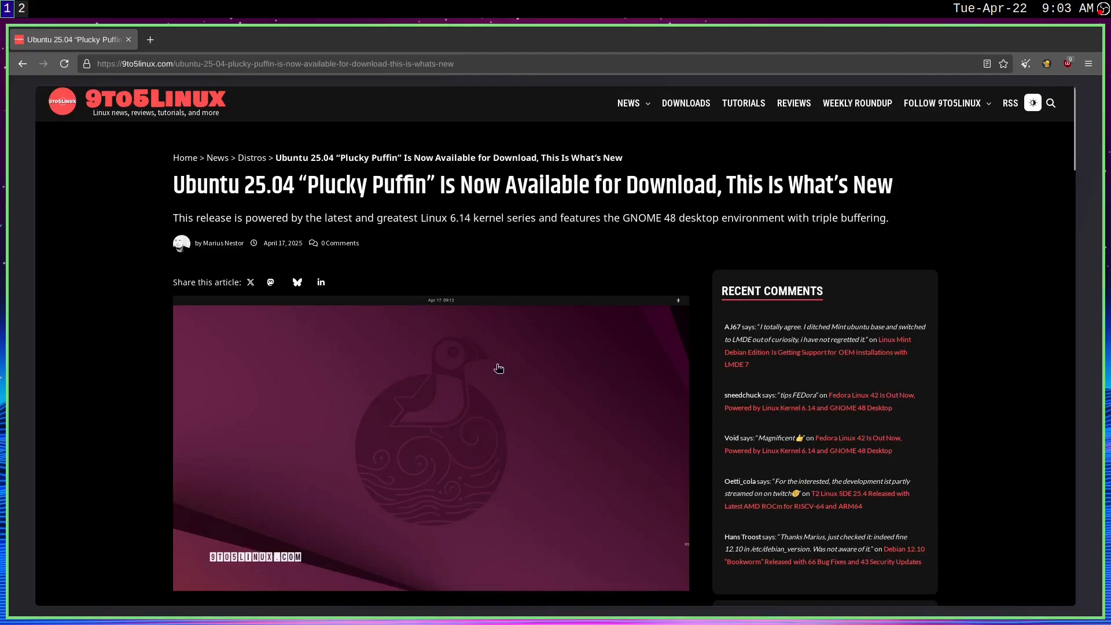
Scroll the release article and highlight the Linux 6.14 and hardware support sentences
scroll(504, 376, "down", 4)
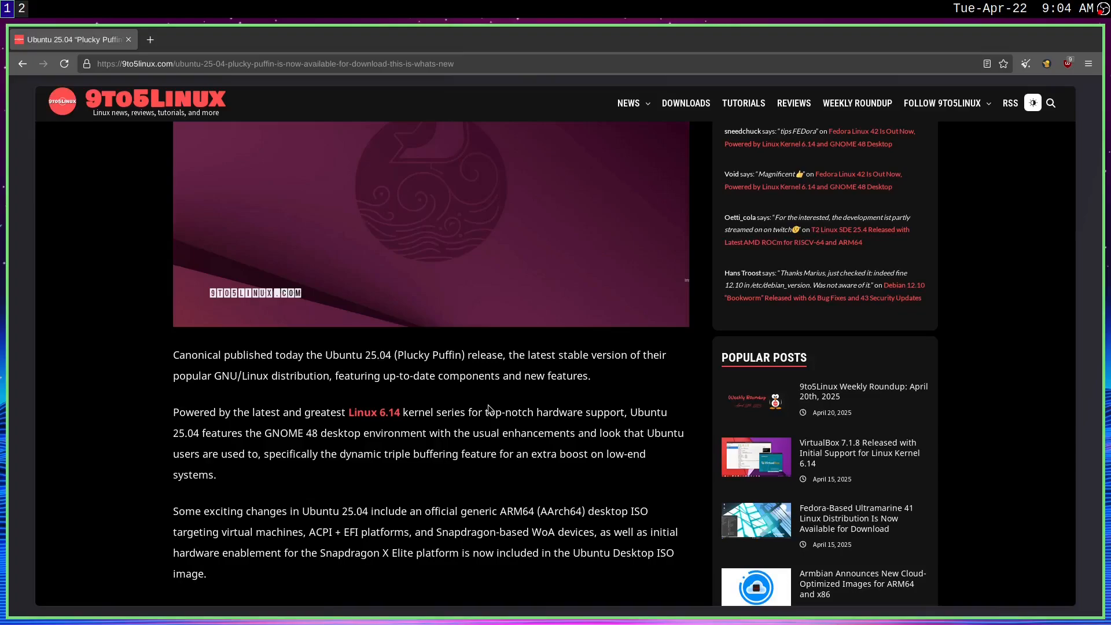
scroll(470, 381, "up", 5)
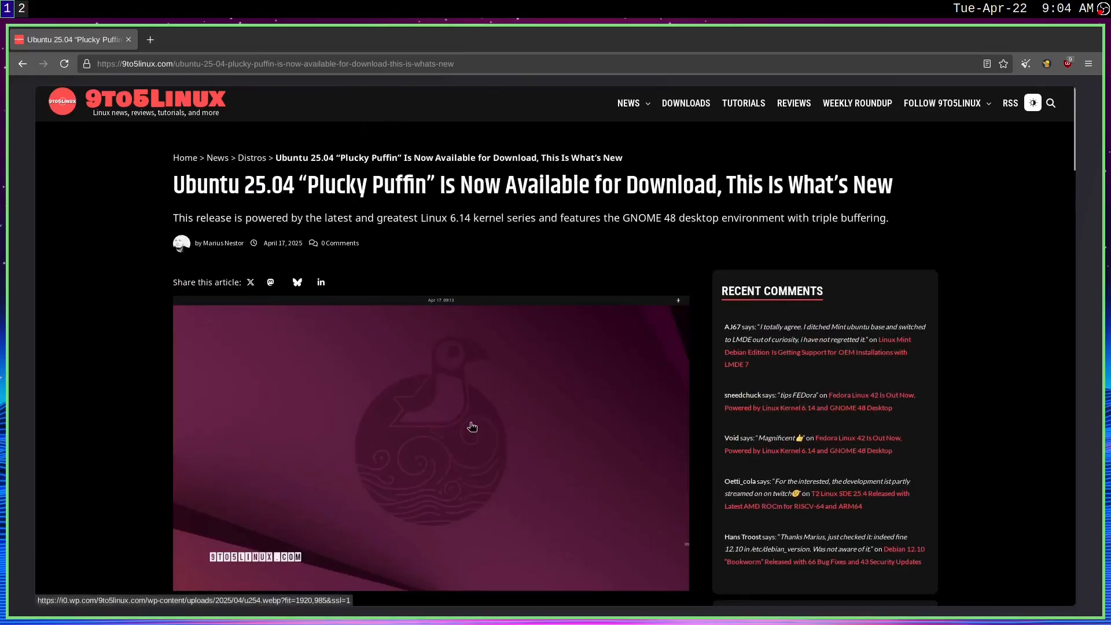
scroll(472, 426, "down", 3)
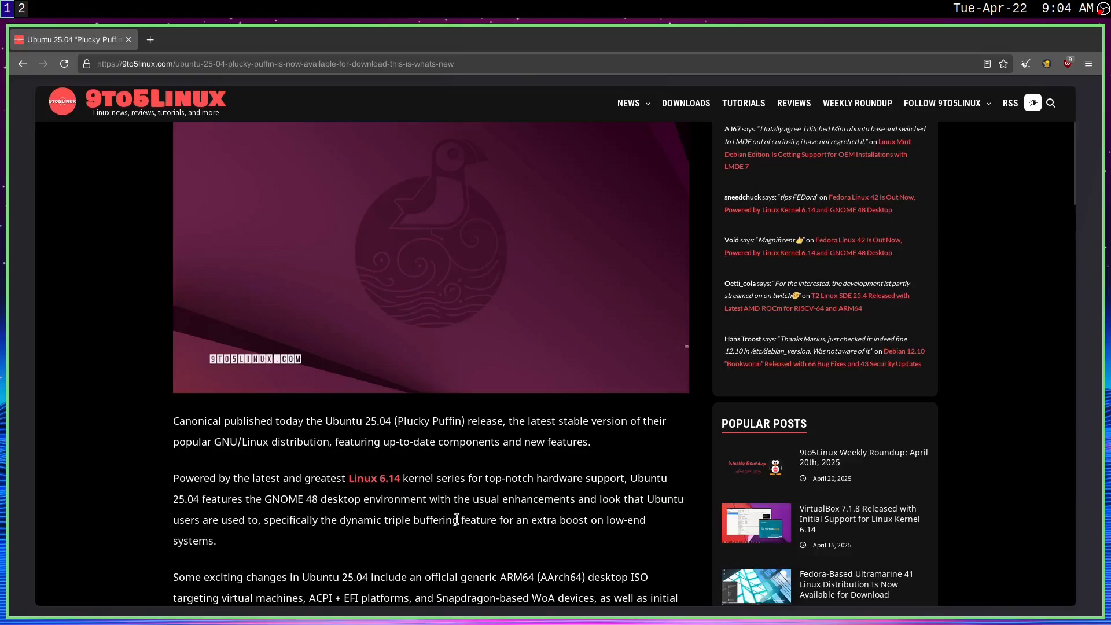
scroll(509, 480, "up", 2)
scroll(545, 428, "up", 1)
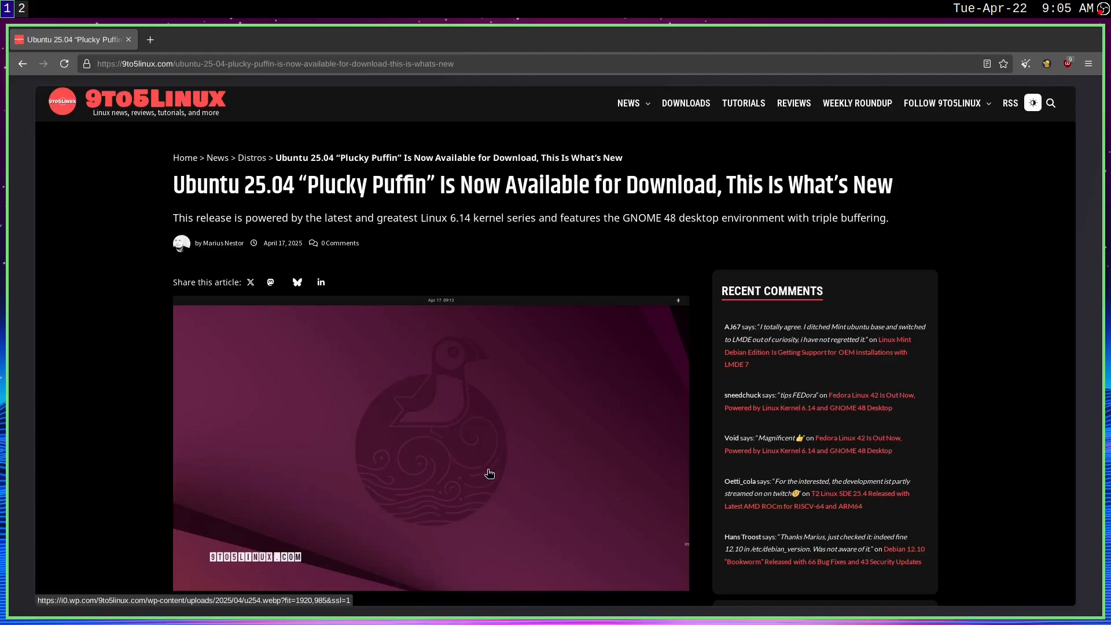
scroll(576, 435, "down", 5)
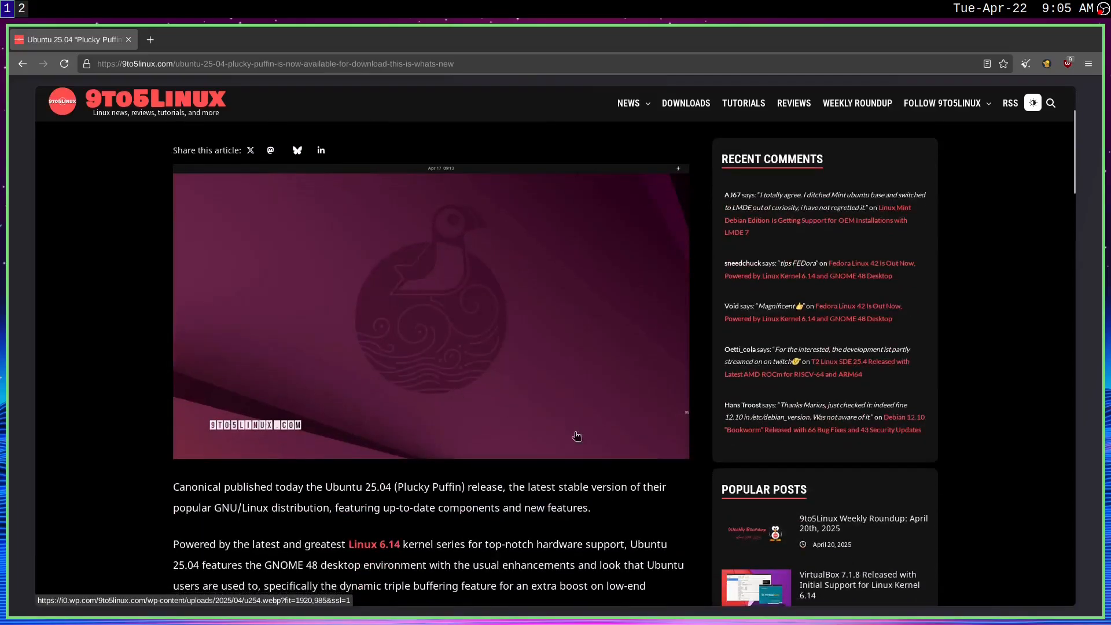
scroll(587, 475, "down", 1)
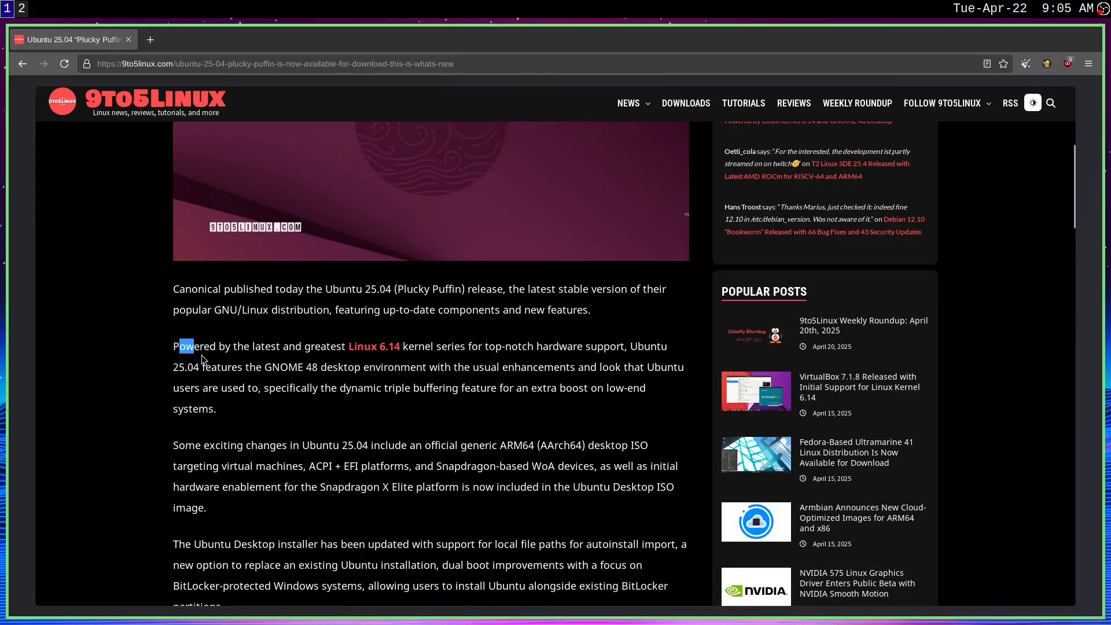
left_click_drag(180, 345, 413, 351)
left_click(402, 415)
left_click_drag(466, 346, 645, 367)
left_click(545, 427)
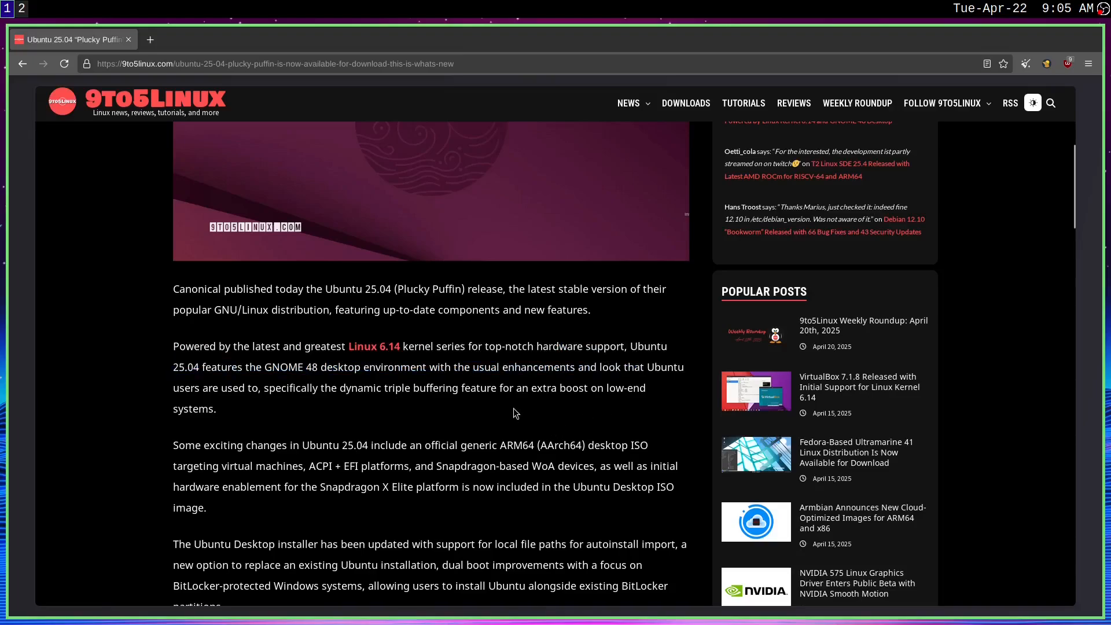
Load kernel.org in a new browser tab, then close that tab
left_click(146, 46)
type("kernel.org")
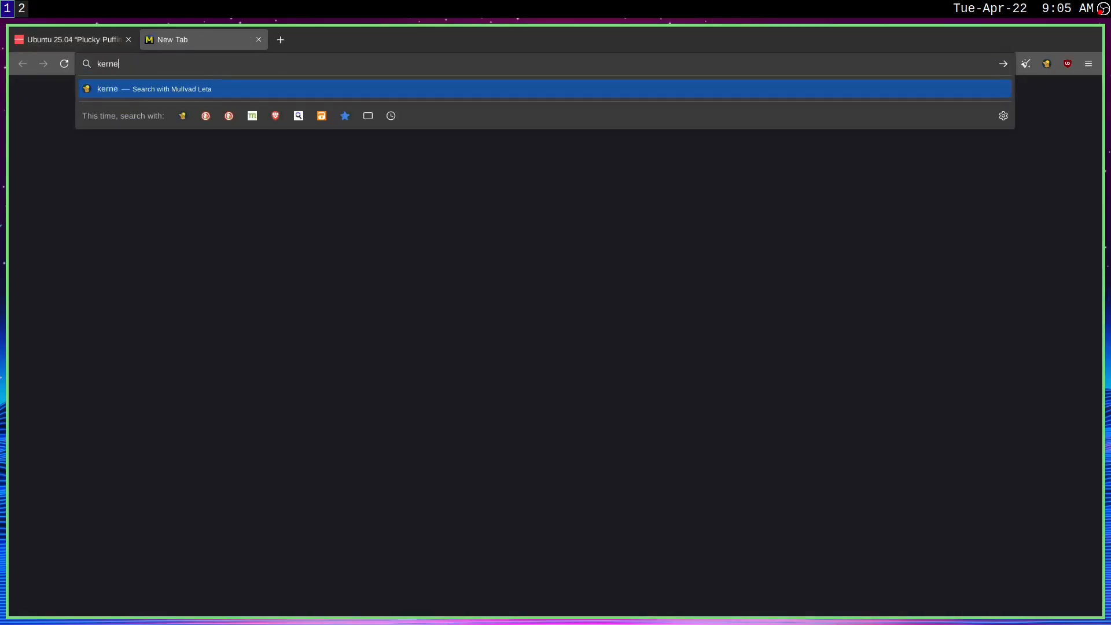
key("Return")
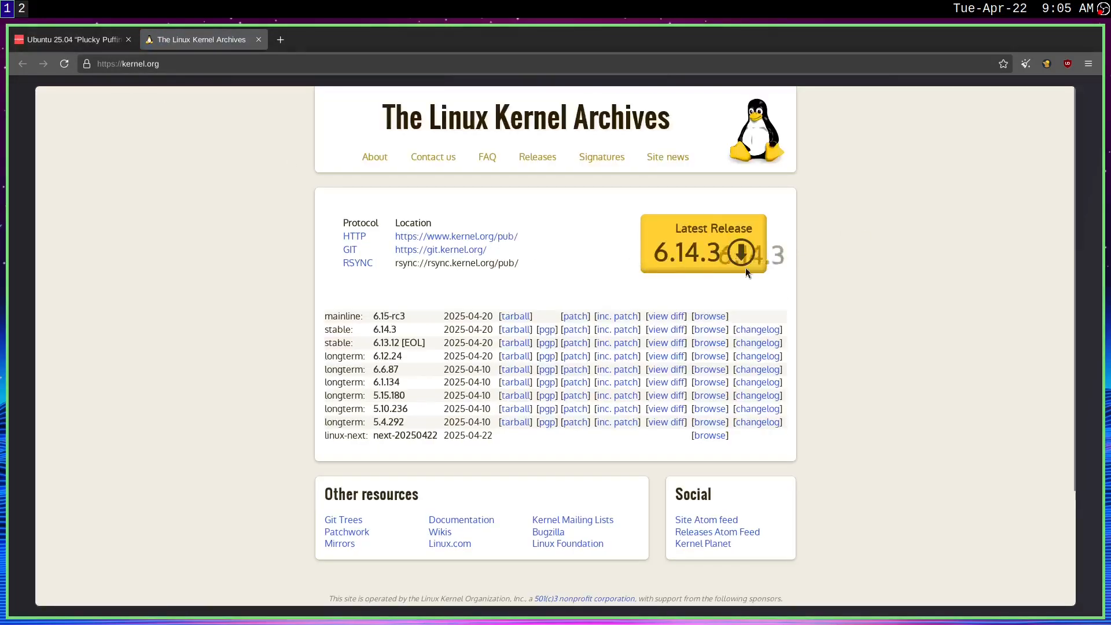
left_click(258, 39)
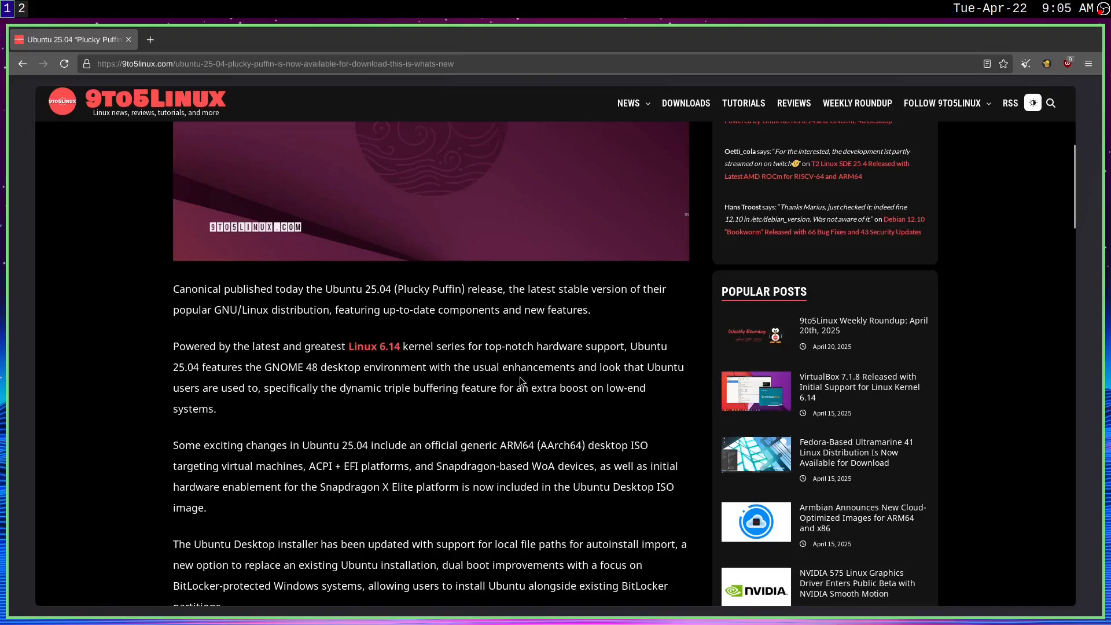
Highlight the dynamic triple buffering, GNOME 48 and Snapdragon X Elite passages
left_click_drag(264, 387, 493, 410)
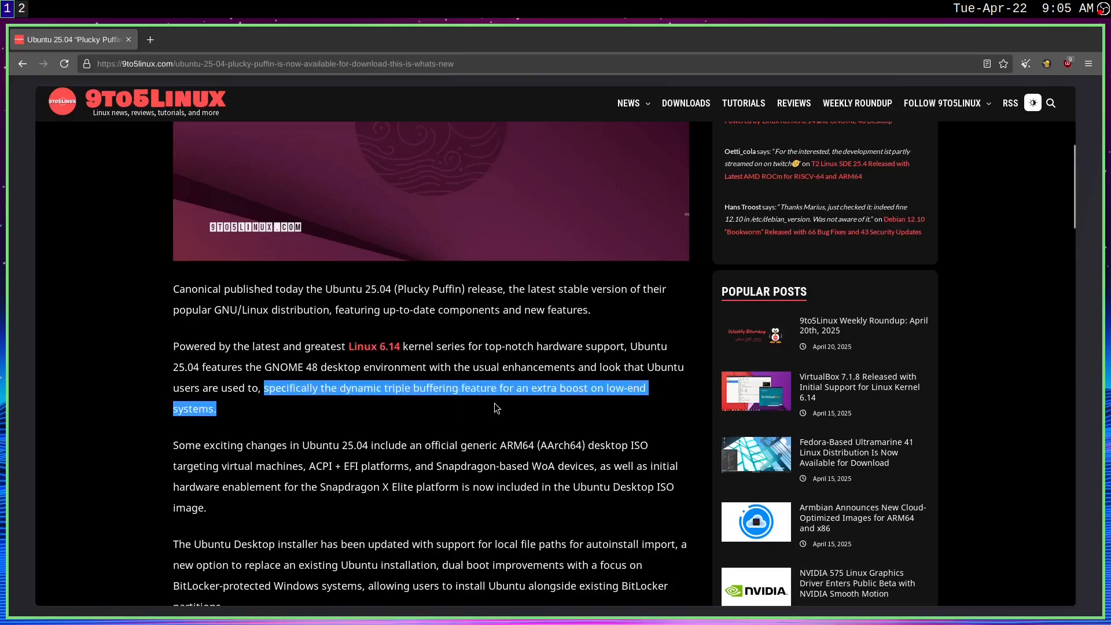
left_click(312, 362)
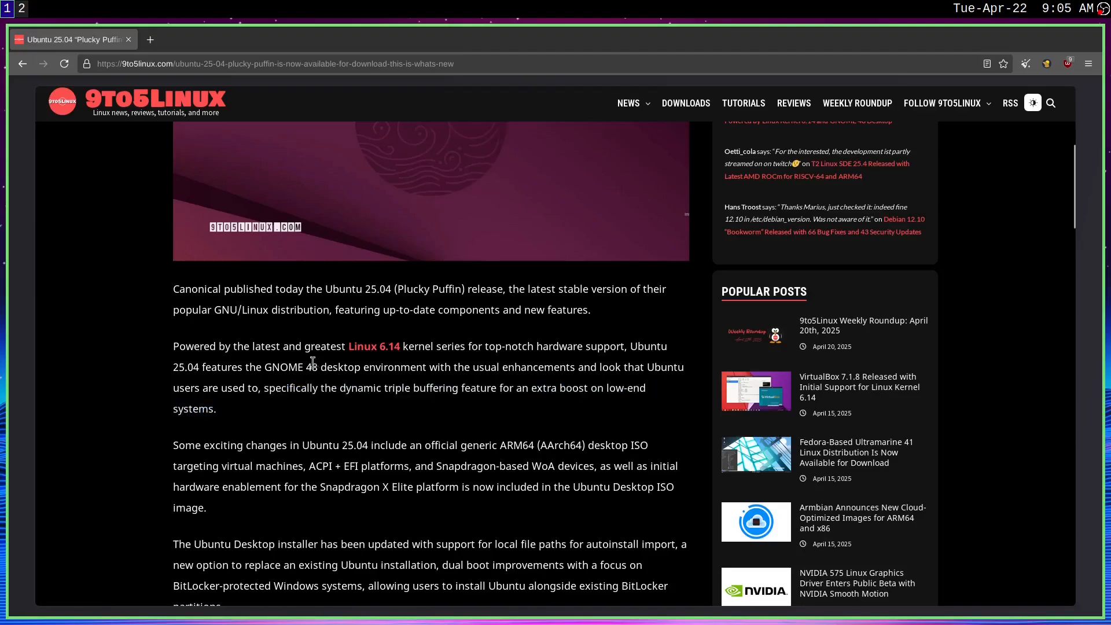
left_click_drag(273, 367, 387, 367)
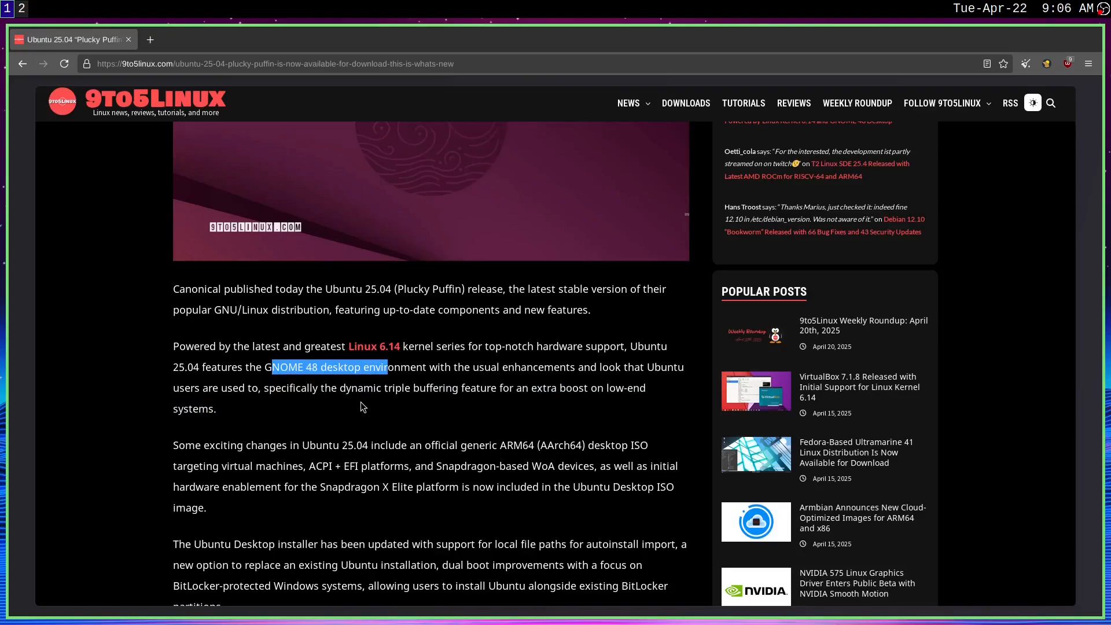
left_click(274, 382)
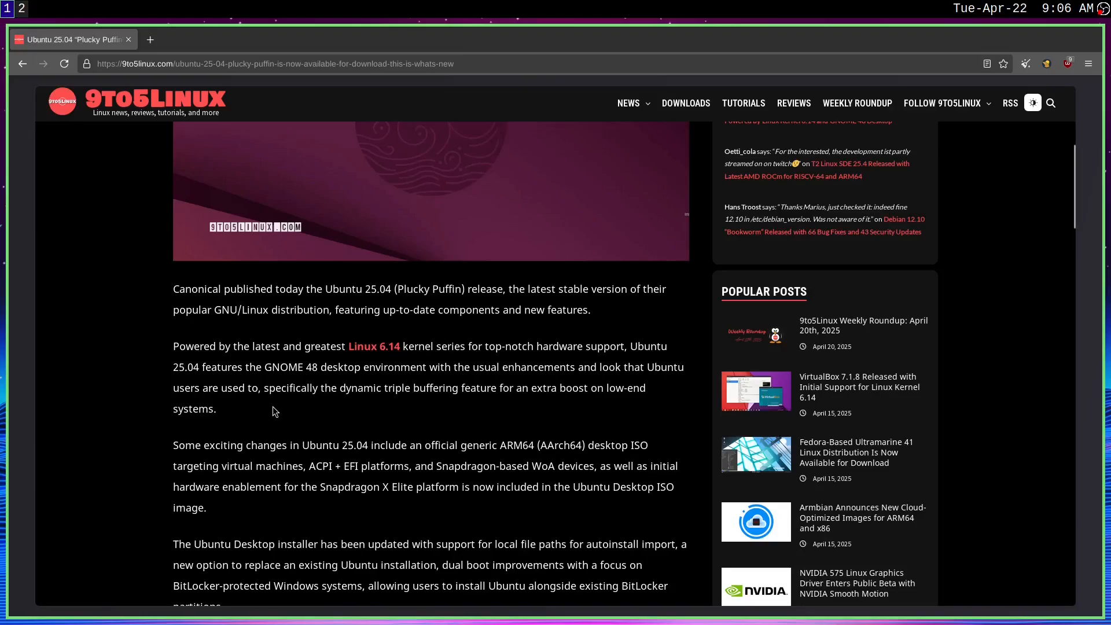
scroll(272, 406, "down", 3)
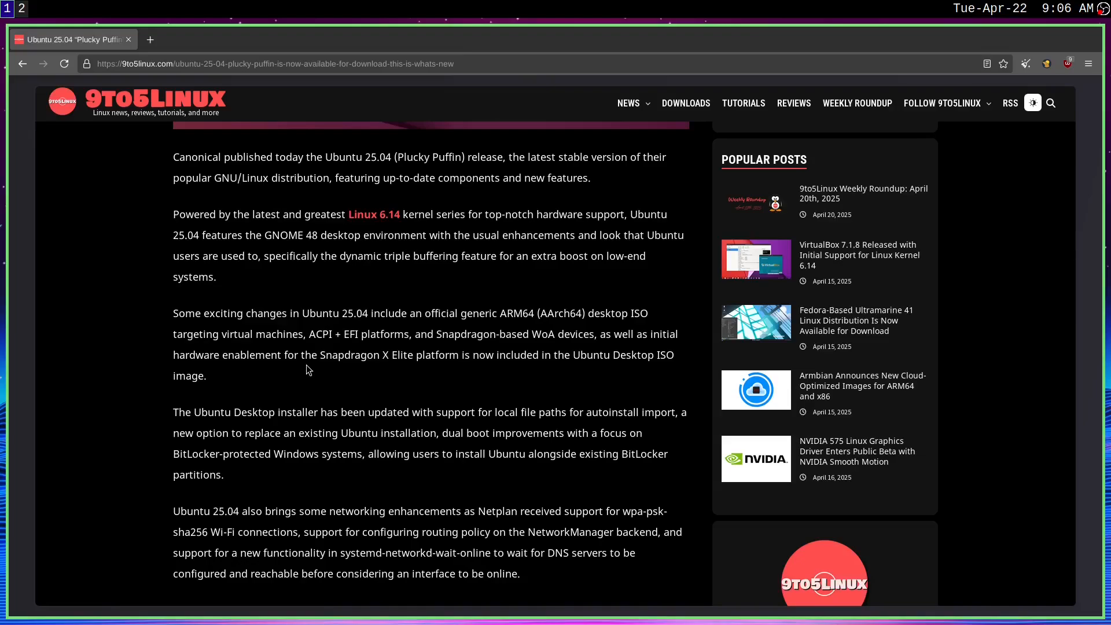
left_click_drag(284, 362, 505, 363)
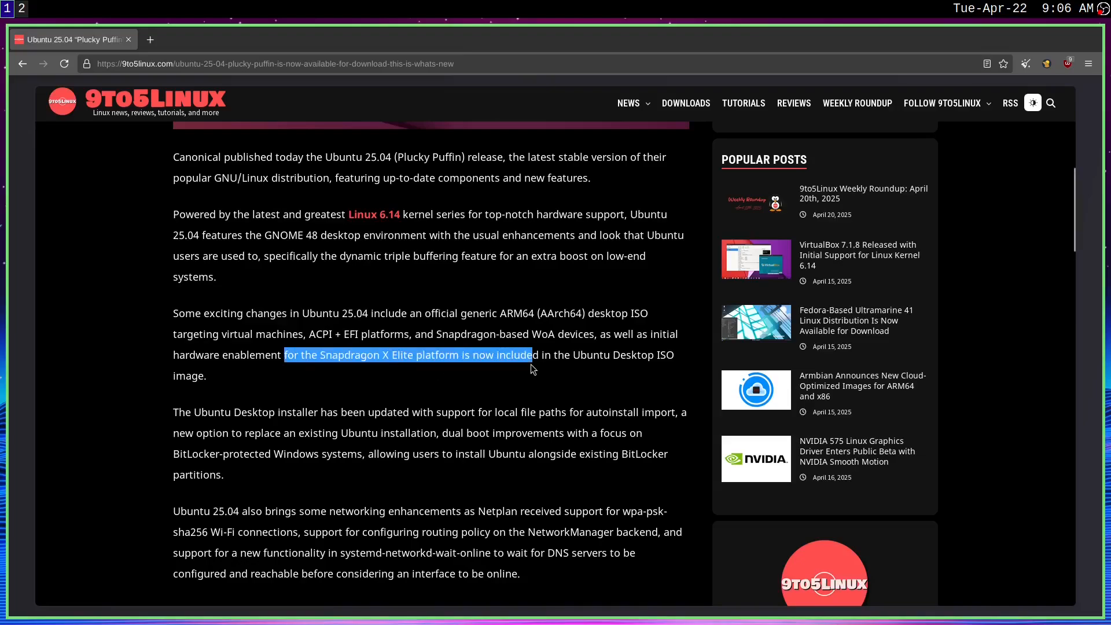
left_click(522, 383)
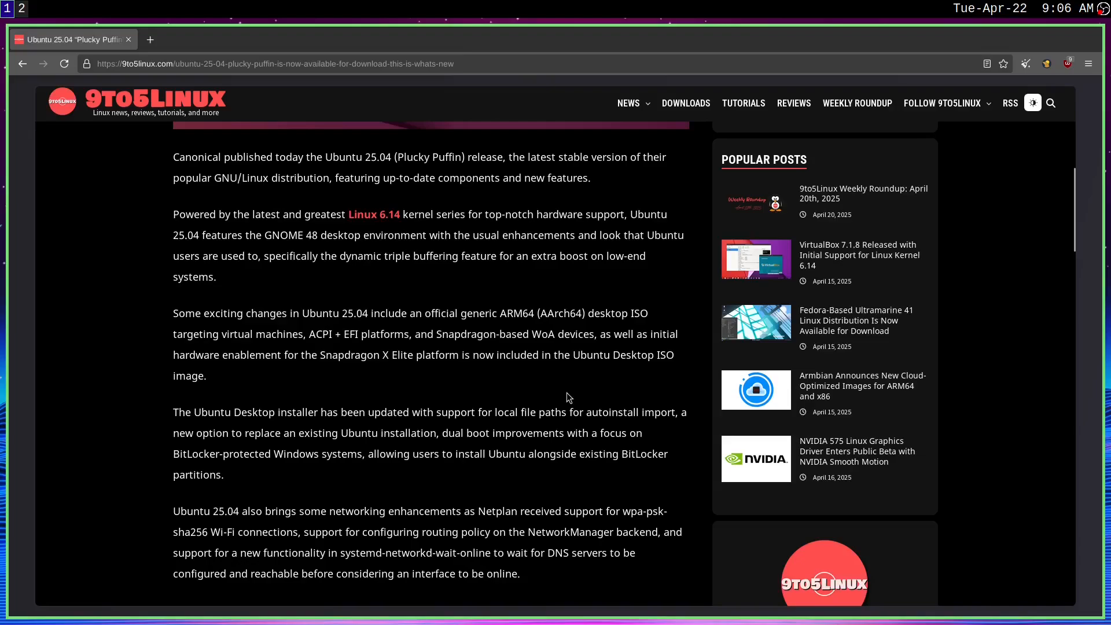
scroll(377, 400, "down", 3)
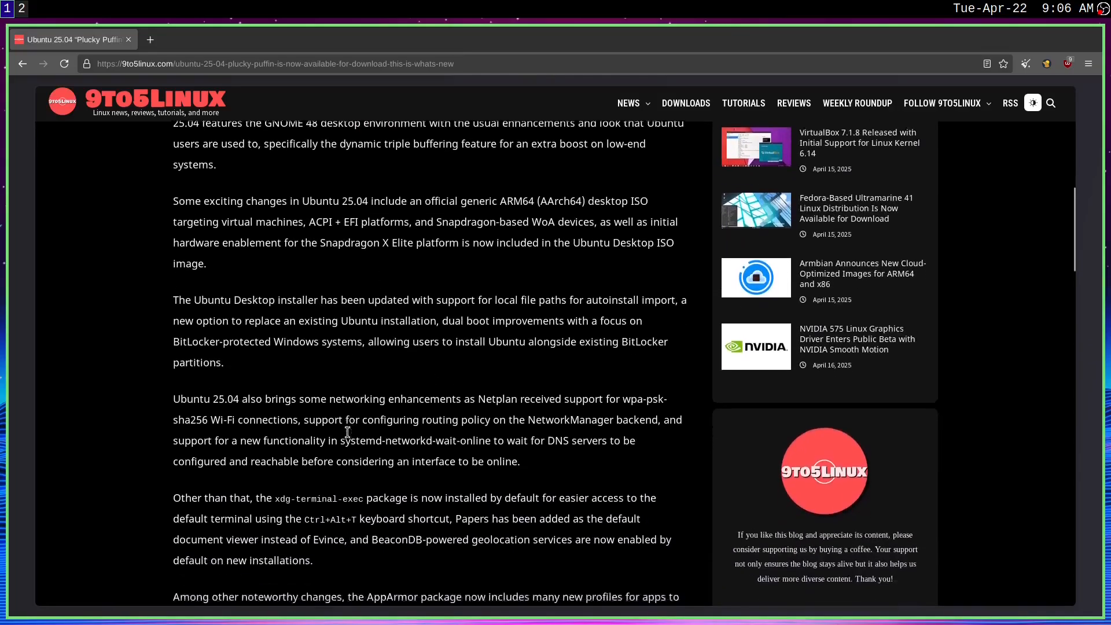
Highlight the updated installer, dual boot and BitLocker sentences, then read further down
left_click_drag(175, 280, 376, 301)
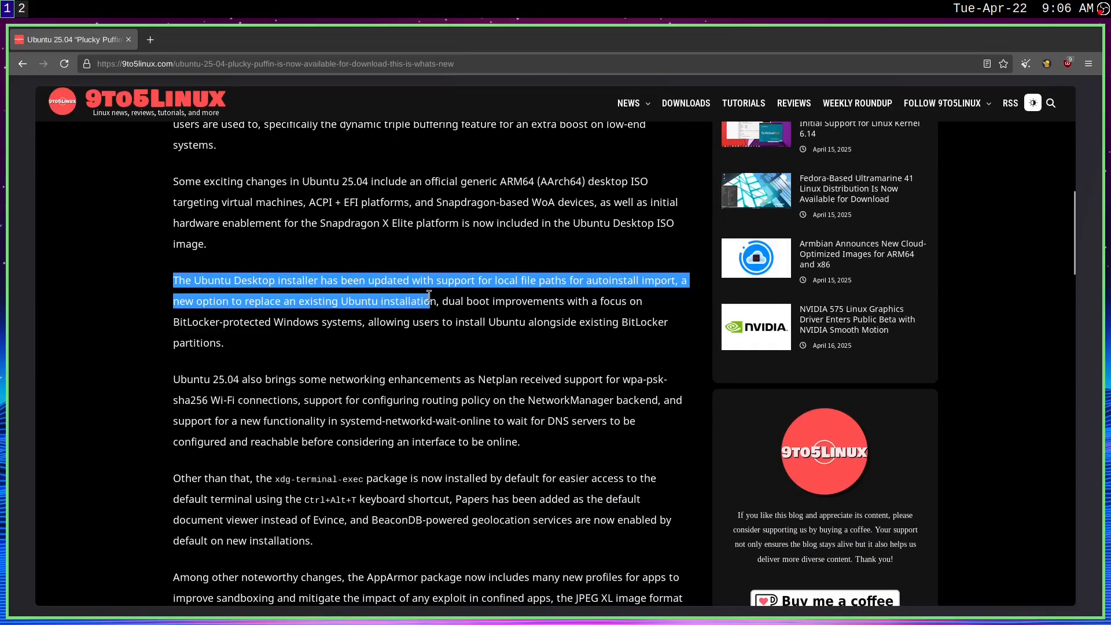
left_click(463, 341)
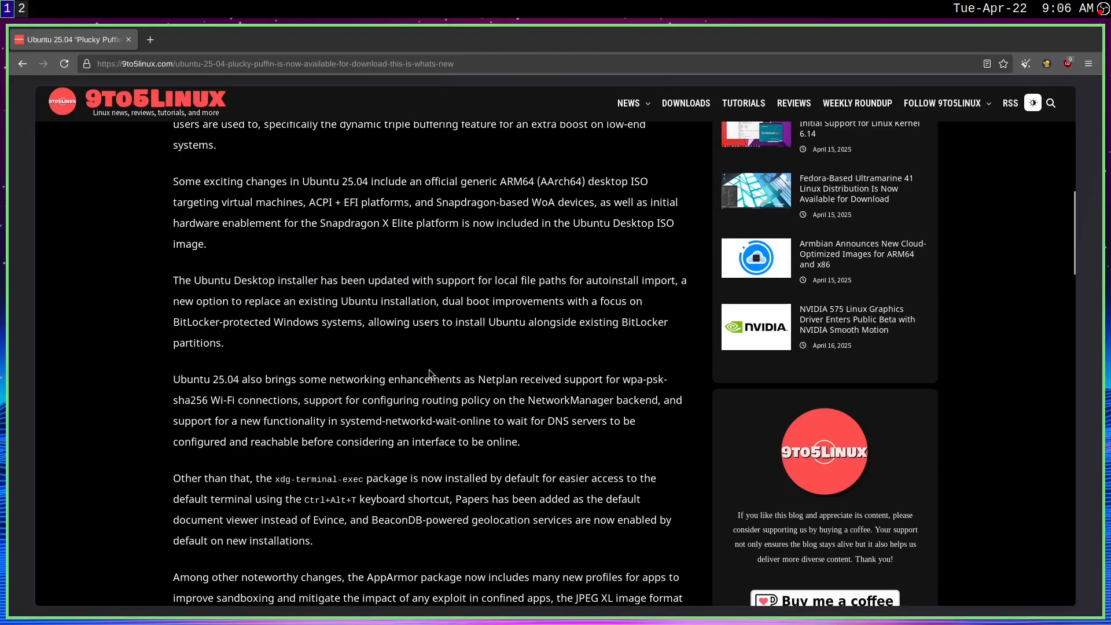
left_click_drag(438, 301, 585, 323)
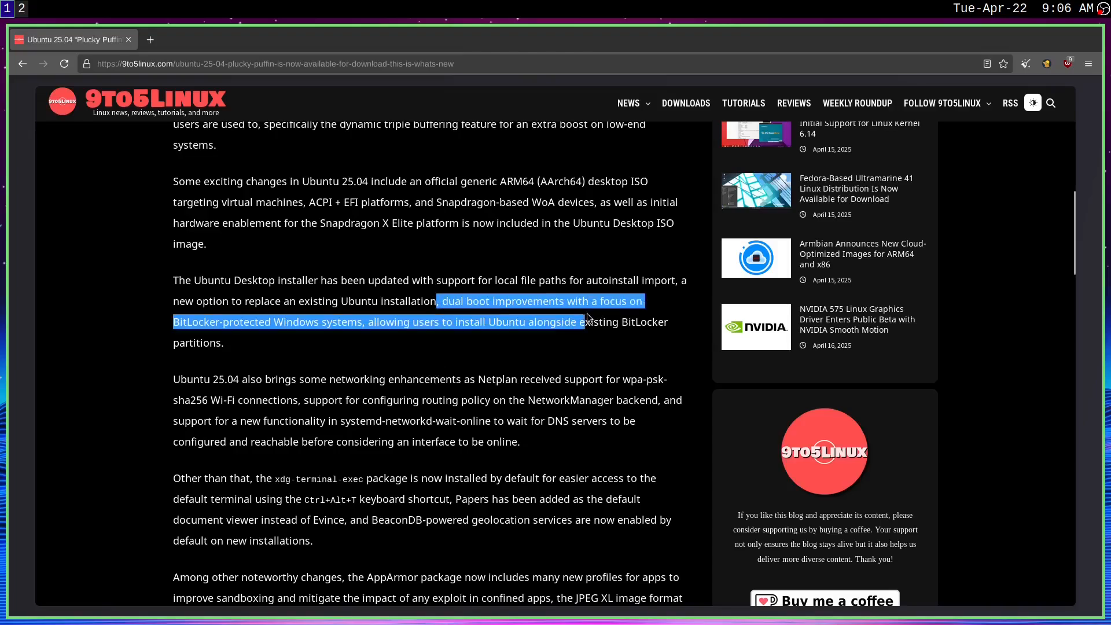
left_click(583, 325)
left_click_drag(271, 318, 369, 342)
left_click(369, 346)
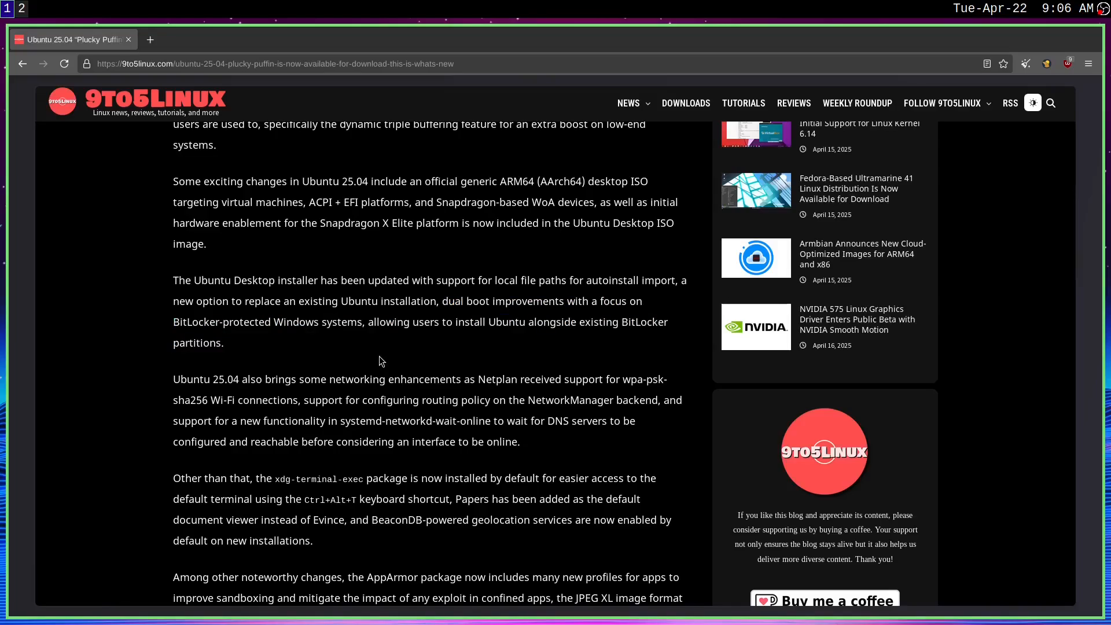
left_click_drag(599, 322, 540, 366)
left_click(540, 366)
scroll(272, 395, "down", 2)
scroll(272, 395, "down", 1)
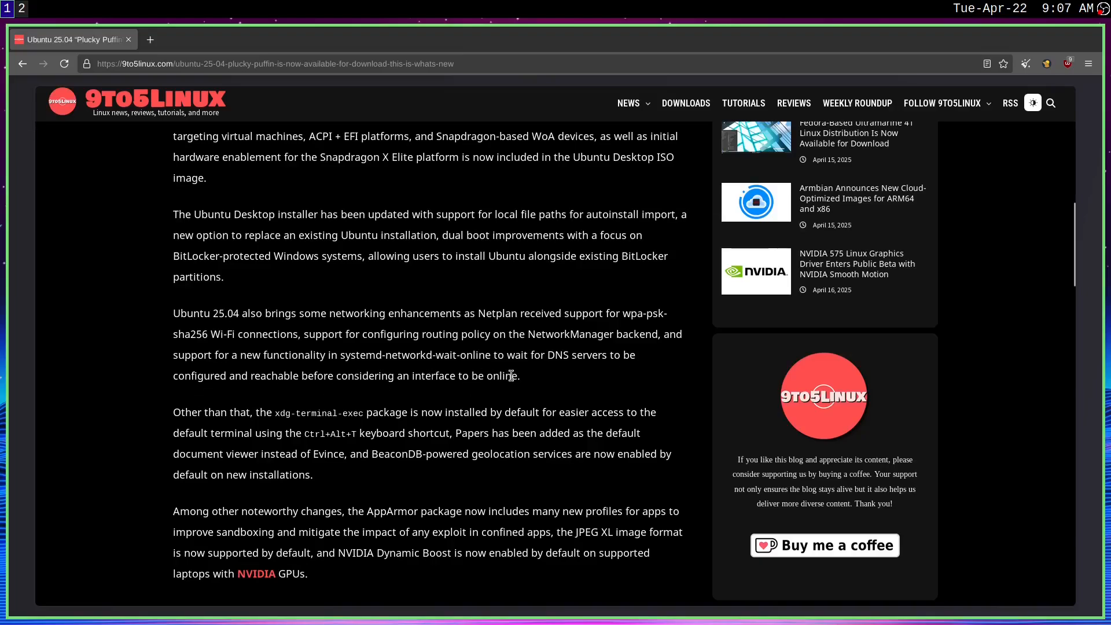
Highlight the interfaces-online phrase and select the word Evince in the article
left_click_drag(512, 377, 412, 377)
left_click(578, 384)
scroll(582, 496, "down", 4)
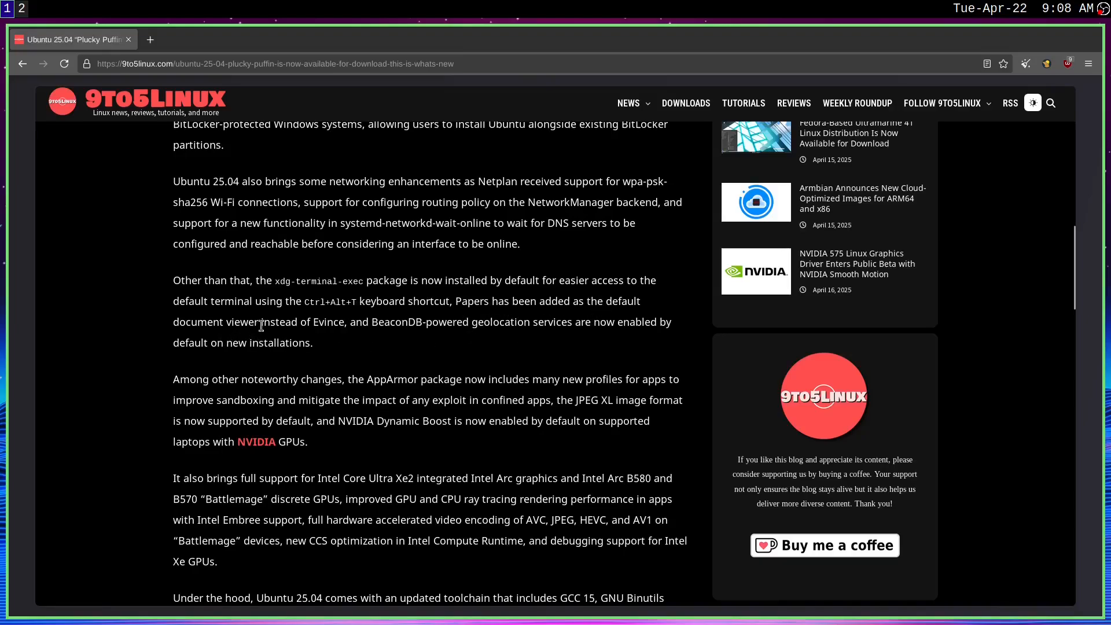
double_click(326, 322)
left_click(357, 341)
Launch Document Viewer by searching 'evi', move its window, then close it
key("super+d")
type("evi")
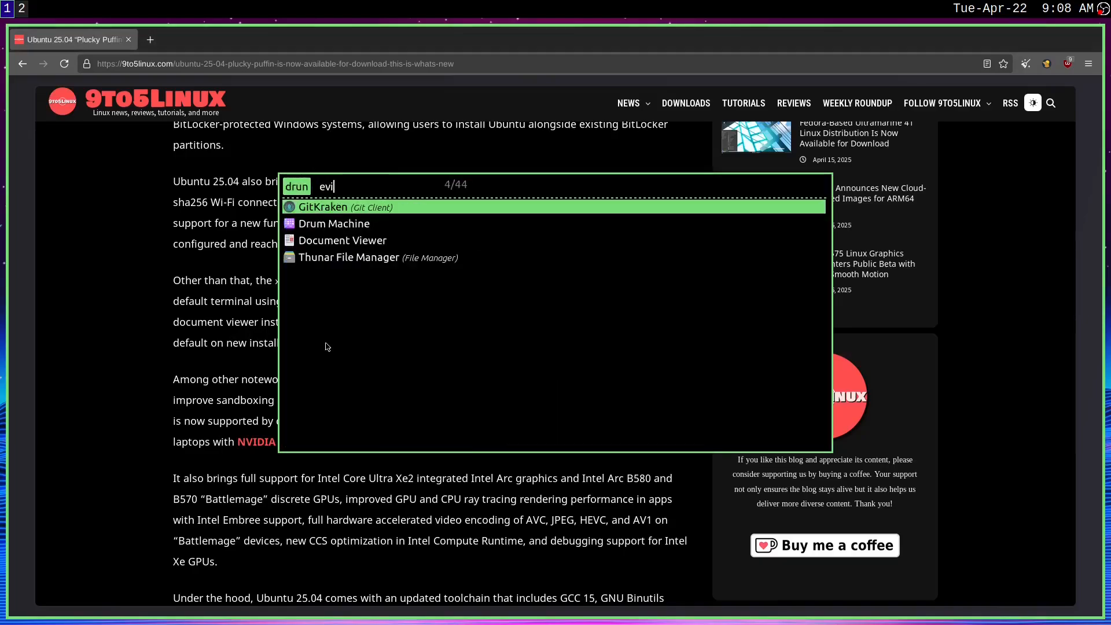
key("Down")
key("Down")
key("Return")
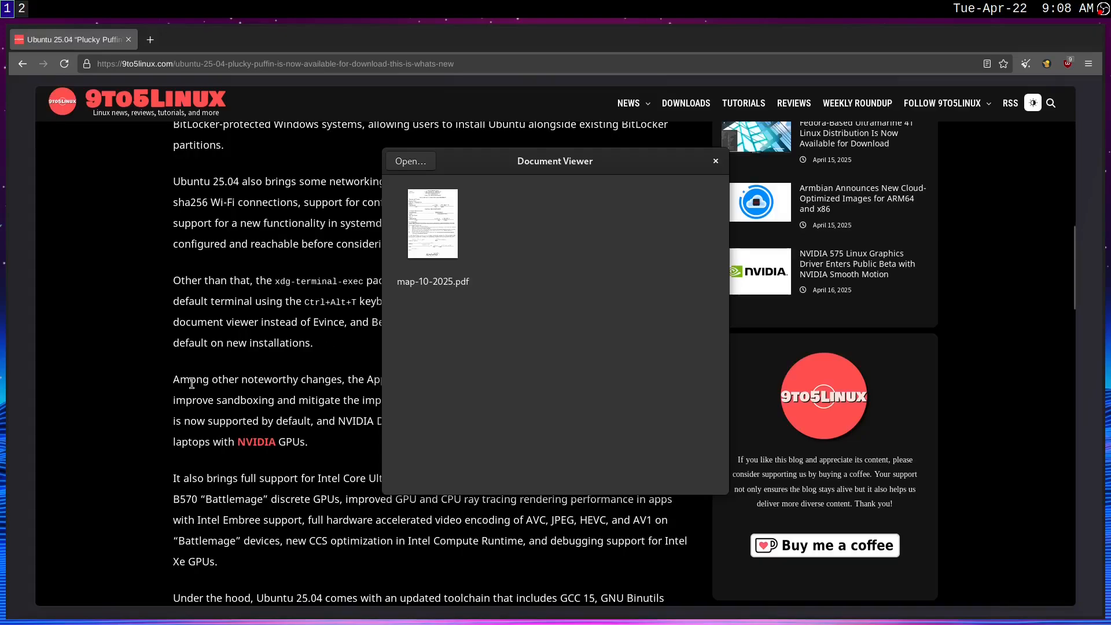
left_click_drag(488, 160, 471, 182)
left_click(700, 182)
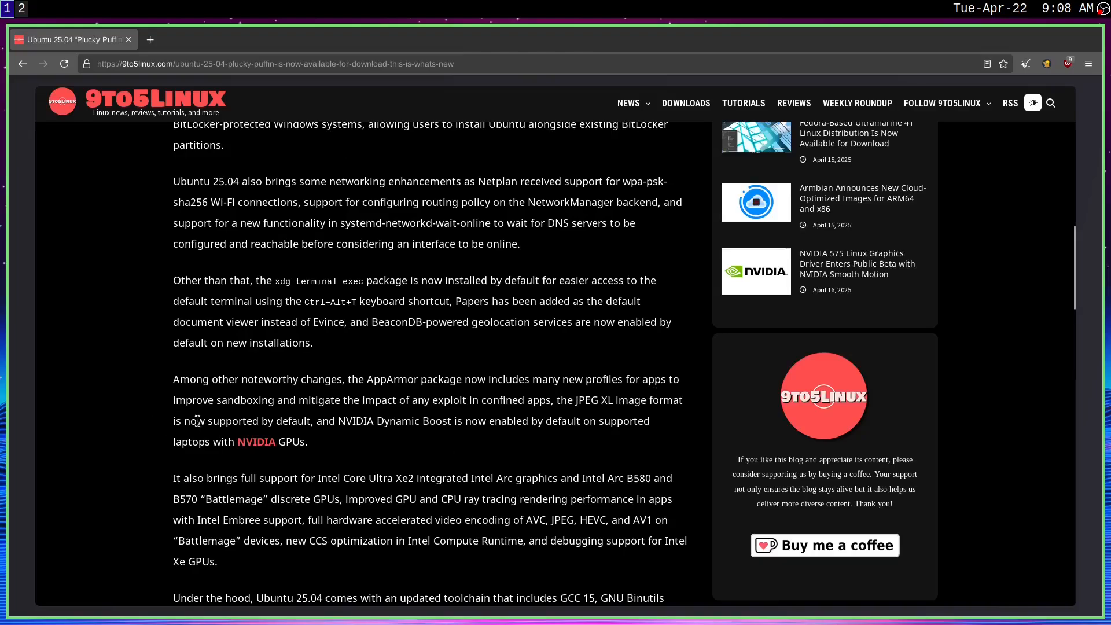
Highlight the JPEG XL and NVIDIA Dynamic Boost sentences, then read further down
scroll(335, 398, "down", 2)
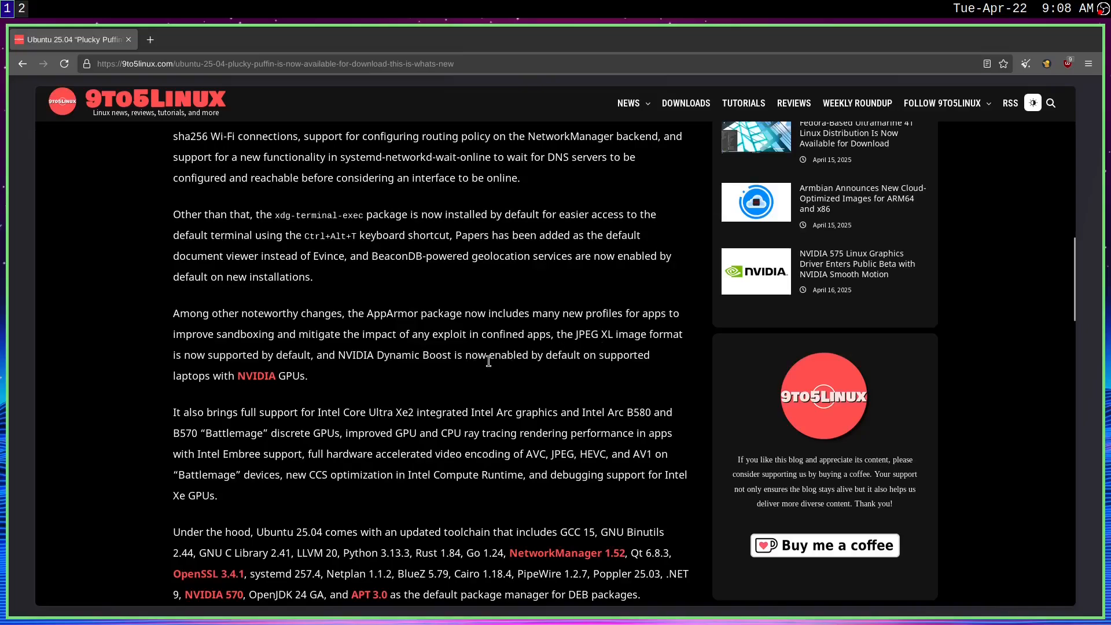
left_click_drag(364, 384, 183, 362)
left_click(182, 361)
left_click_drag(347, 356, 474, 368)
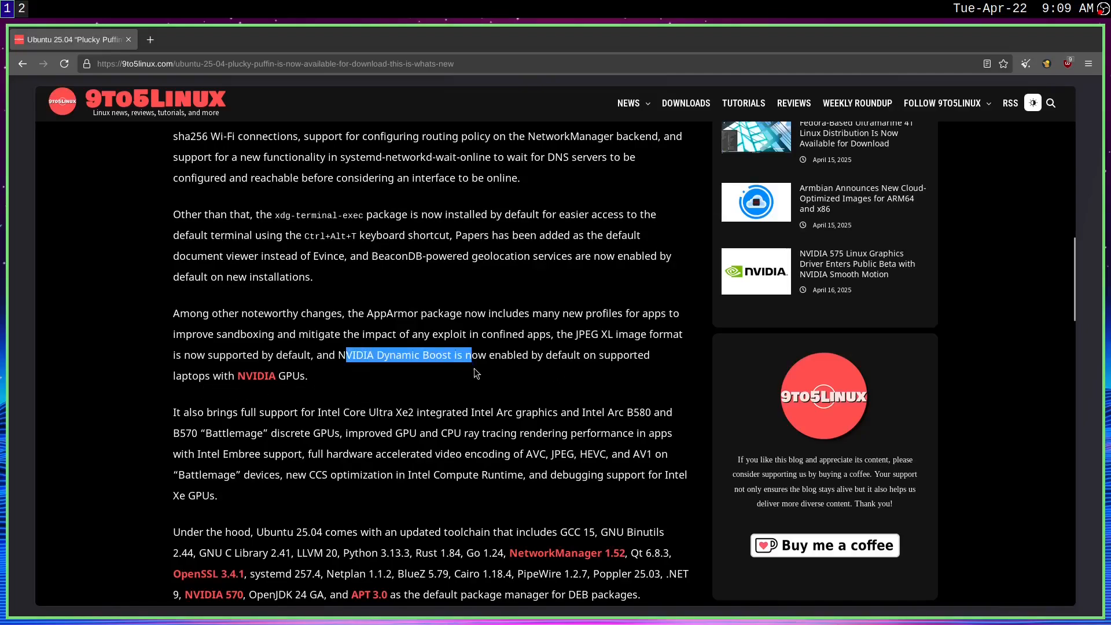
left_click(388, 398)
scroll(408, 504, "down", 1)
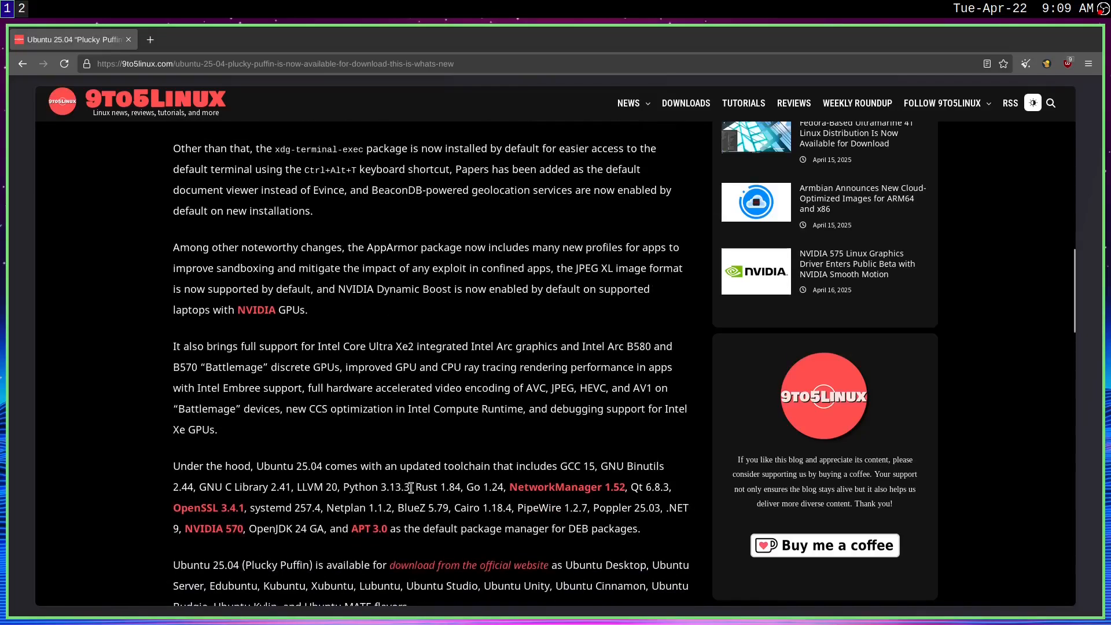
scroll(389, 469, "down", 1)
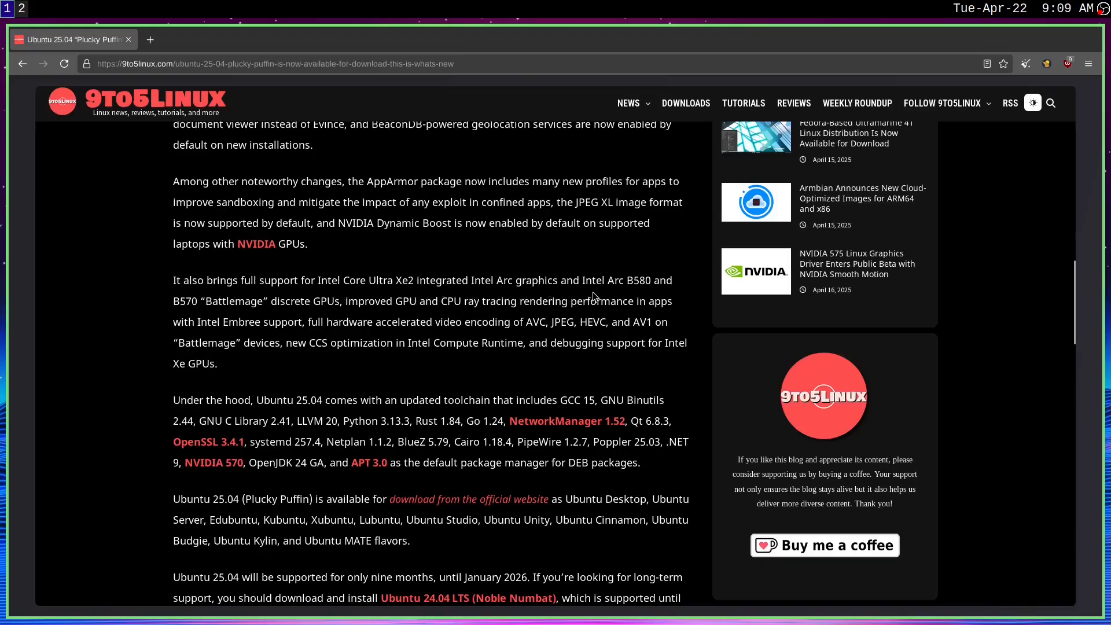
Highlight the Intel Core Ultra Xe2 paragraph and scroll through the article's end
left_click_drag(340, 280, 347, 302)
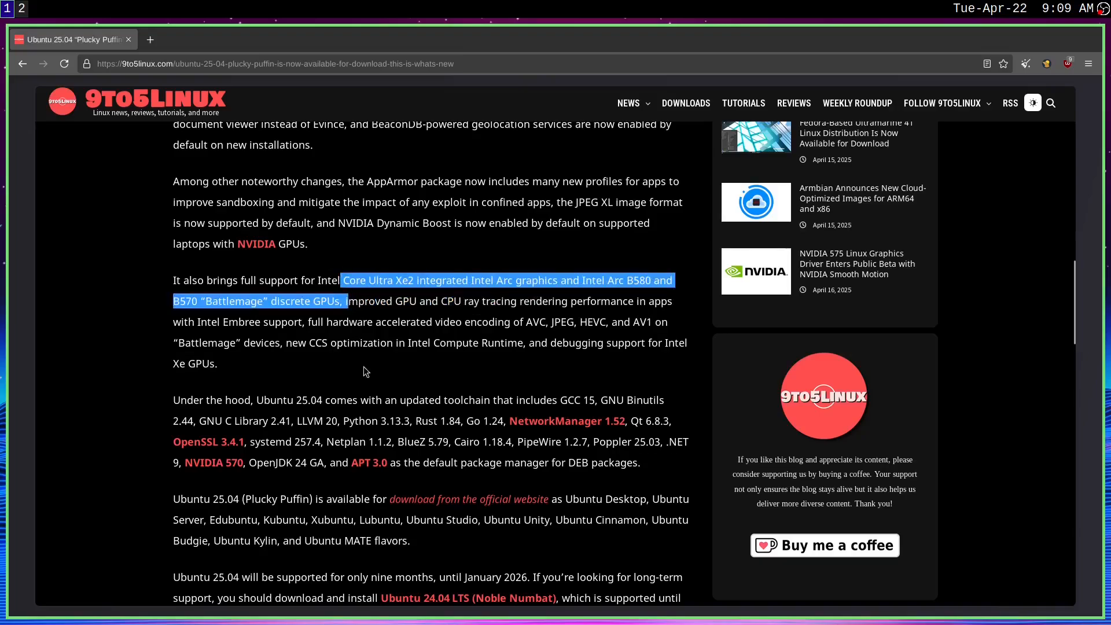
left_click(363, 367)
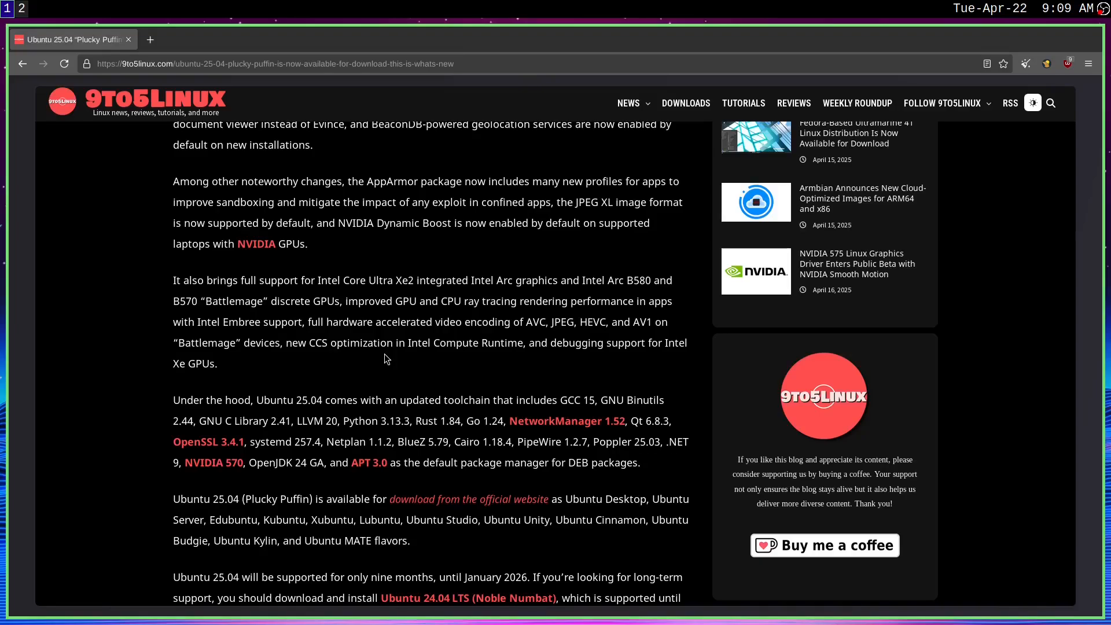
left_click_drag(173, 280, 551, 275)
left_click(338, 403)
scroll(425, 386, "down", 1)
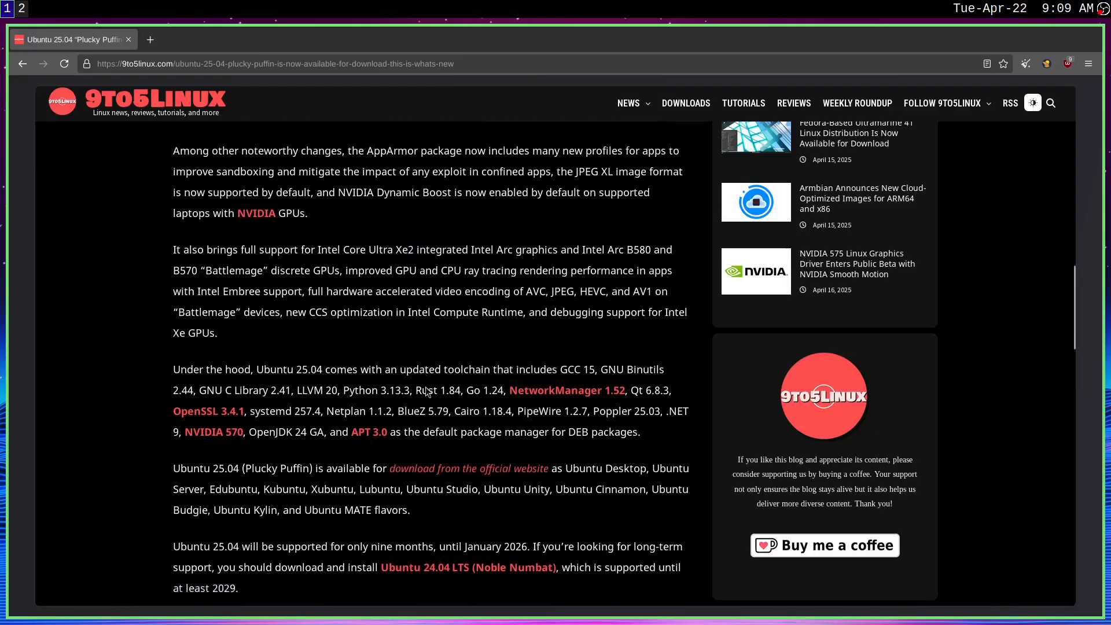
scroll(425, 387, "down", 3)
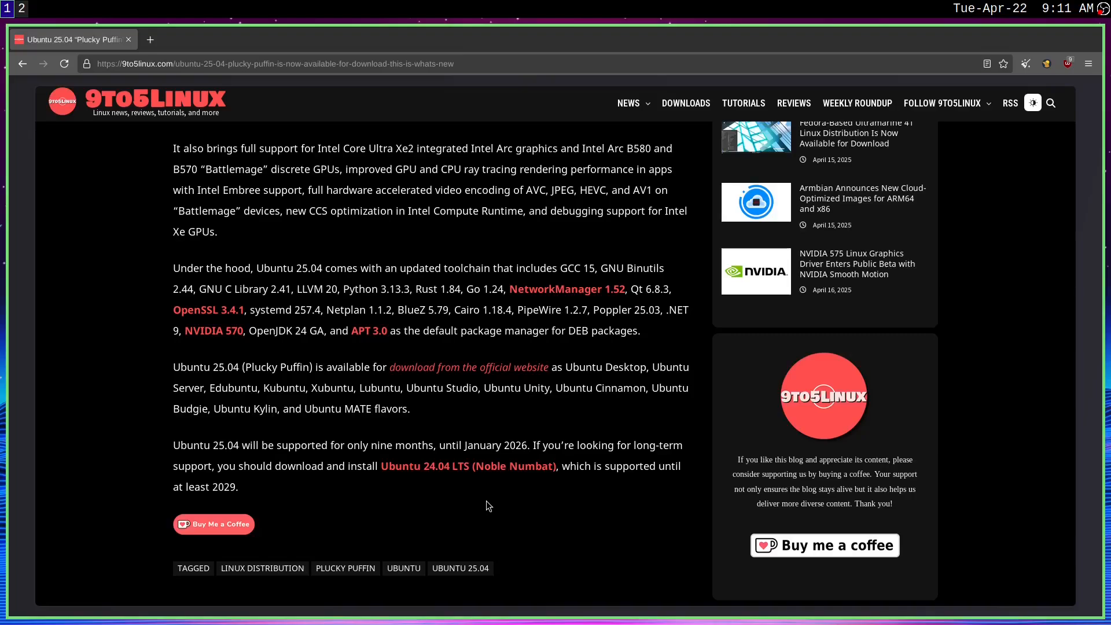
scroll(468, 463, "up", 5)
scroll(476, 474, "up", 5)
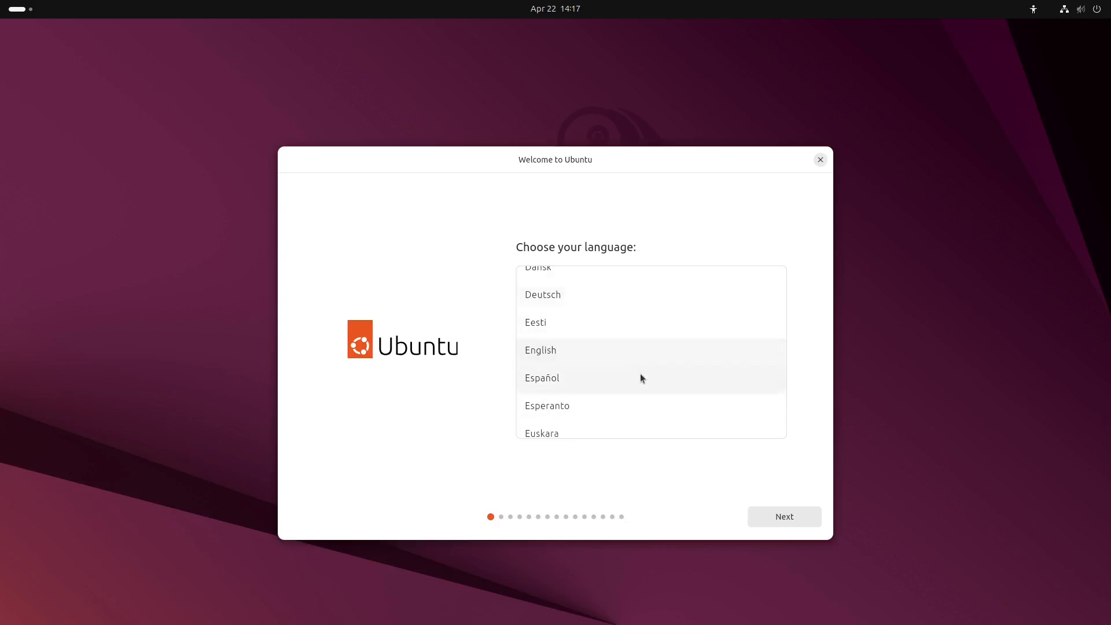
Browse the language list, keep English, and advance to the Accessibility page
scroll(646, 358, "up", 3)
scroll(655, 346, "down", 5)
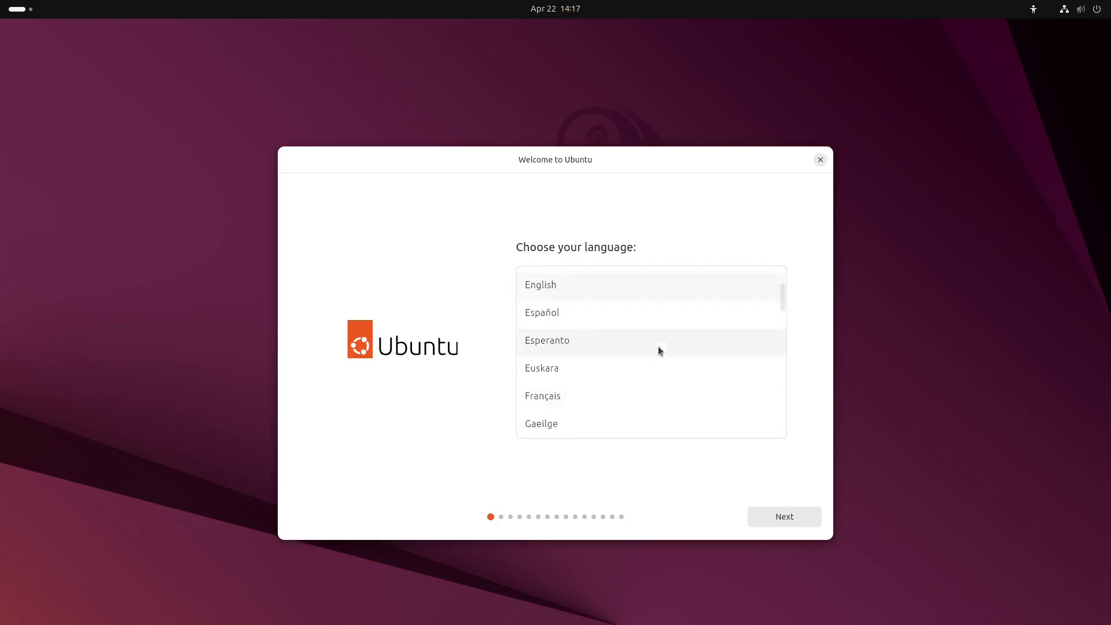
scroll(658, 346, "up", 3)
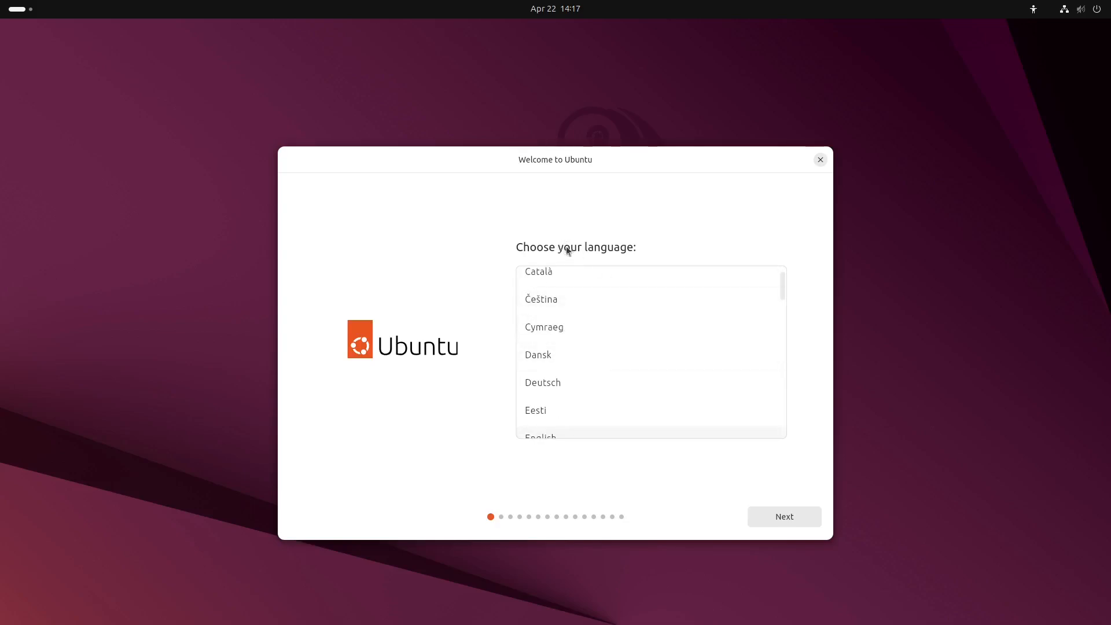
scroll(633, 333, "down", 3)
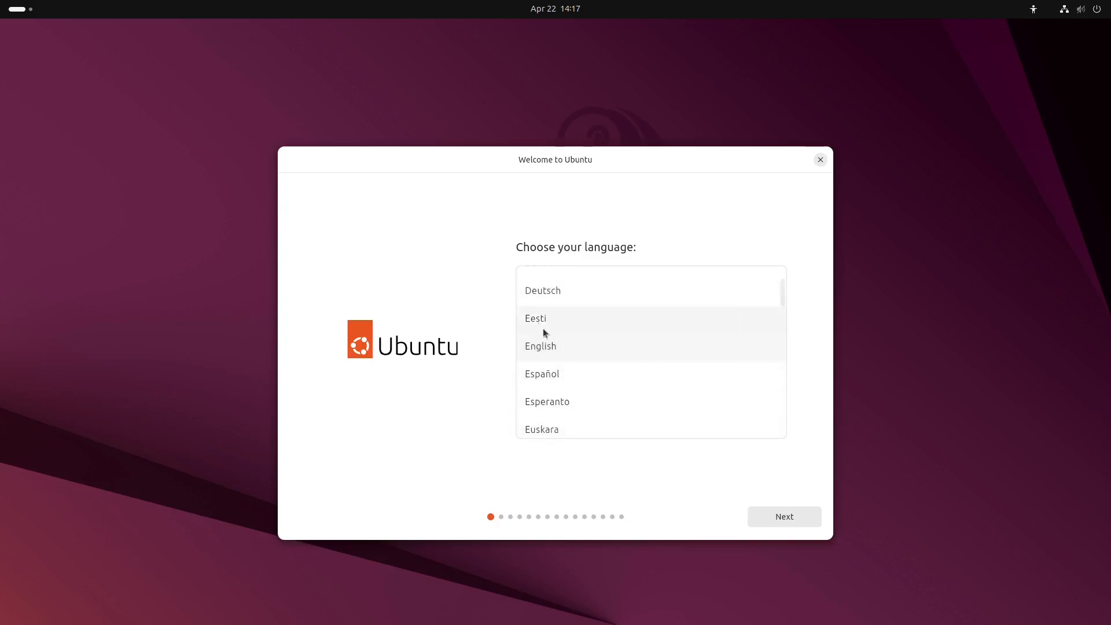
left_click(807, 524)
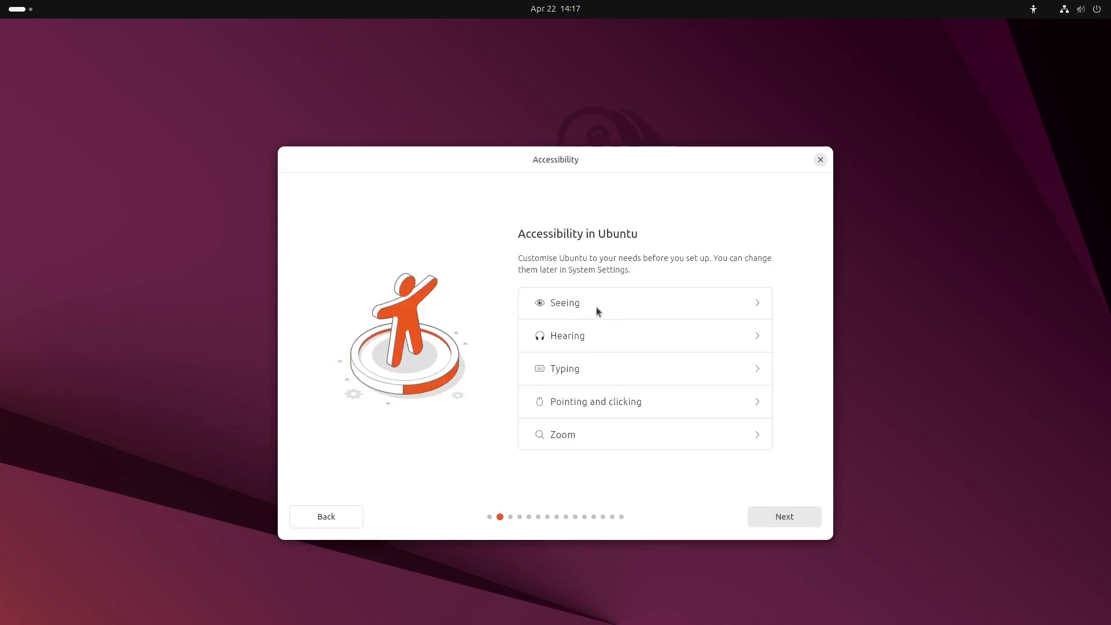
left_click(759, 303)
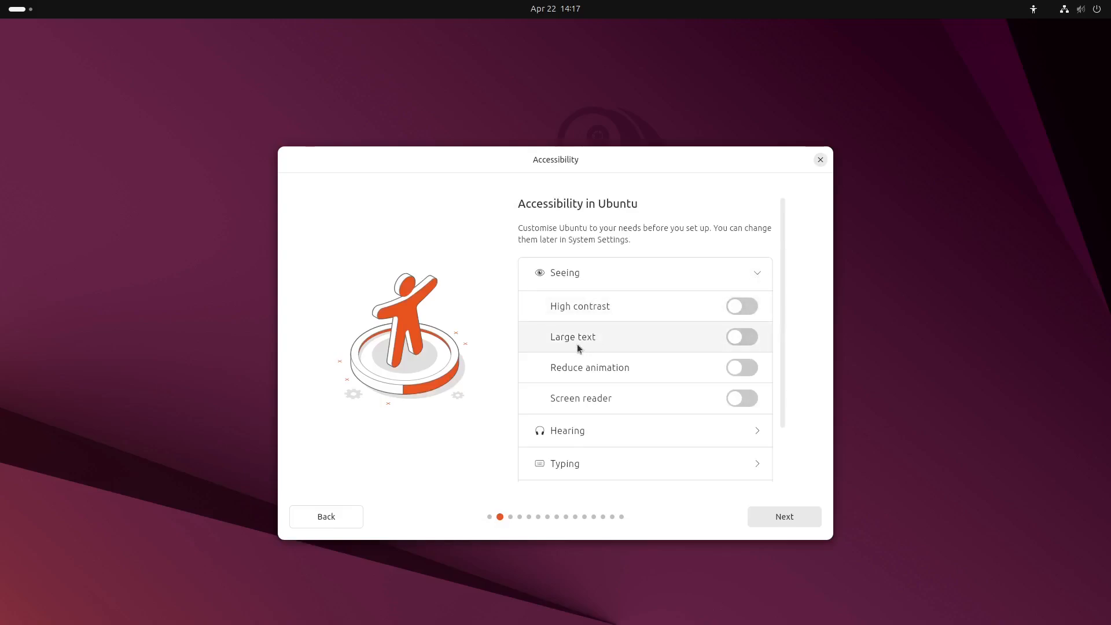
left_click(757, 273)
left_click(757, 339)
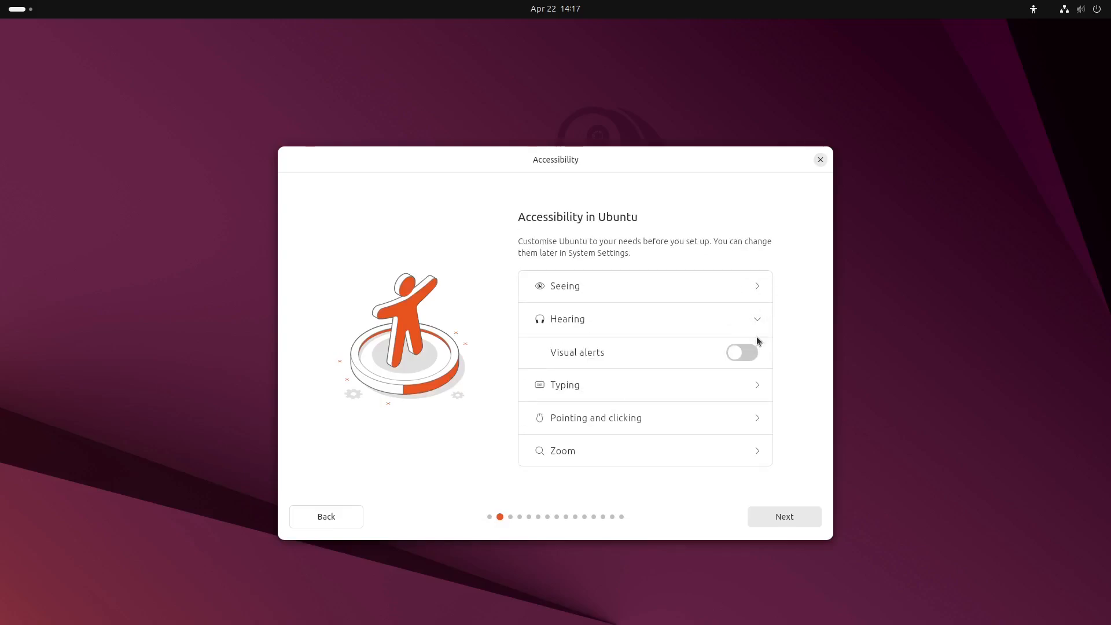
left_click(760, 319)
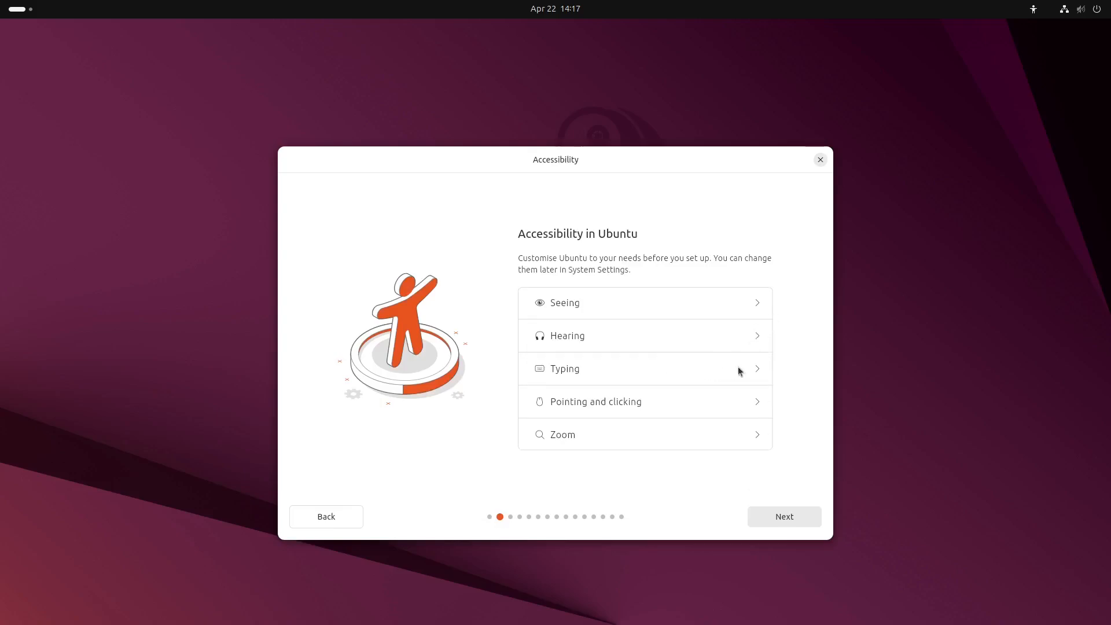
left_click(755, 368)
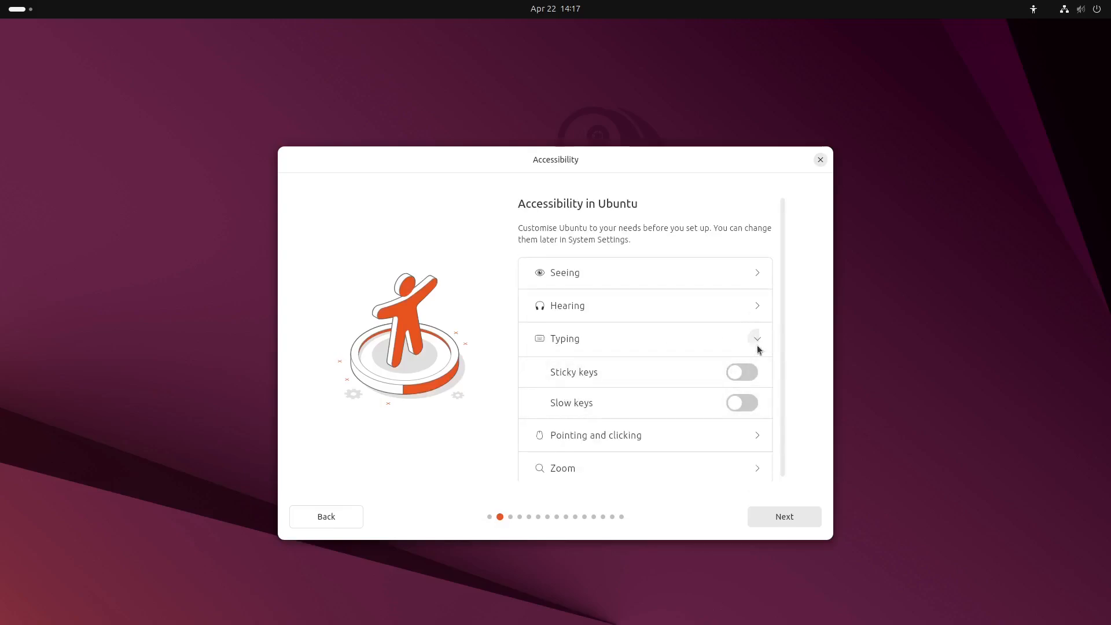
left_click(757, 340)
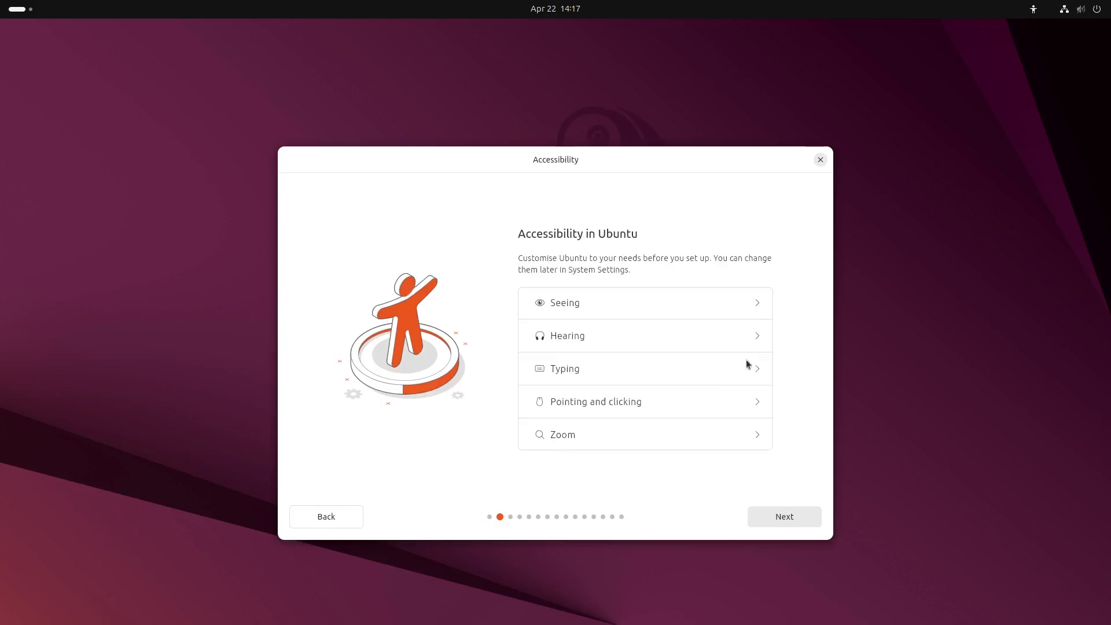
left_click(758, 400)
left_click(758, 391)
left_click(762, 439)
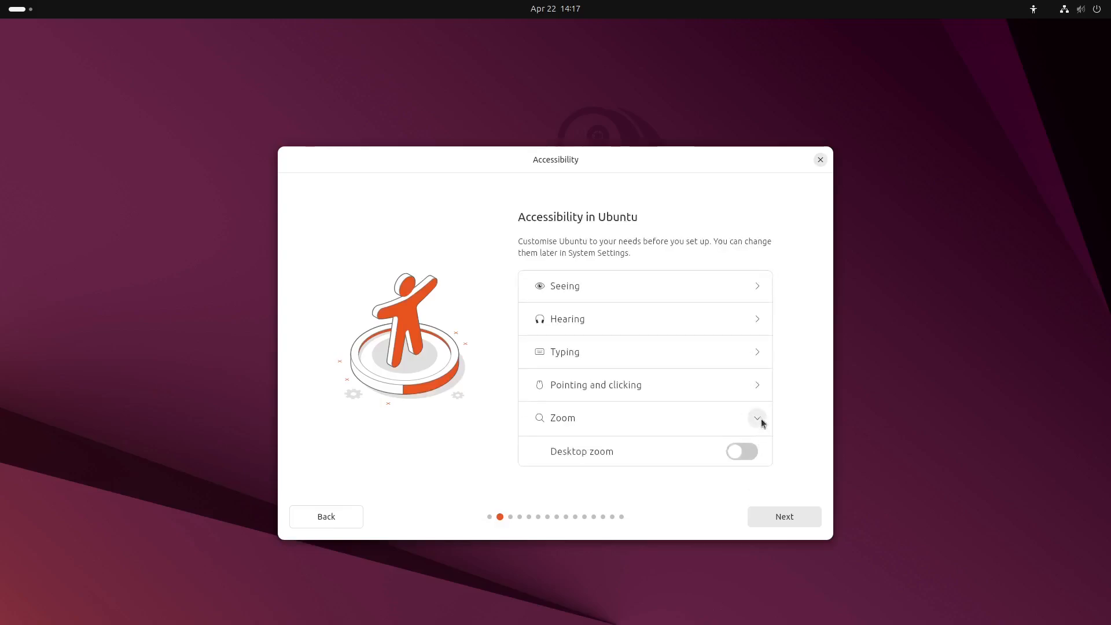
left_click(759, 419)
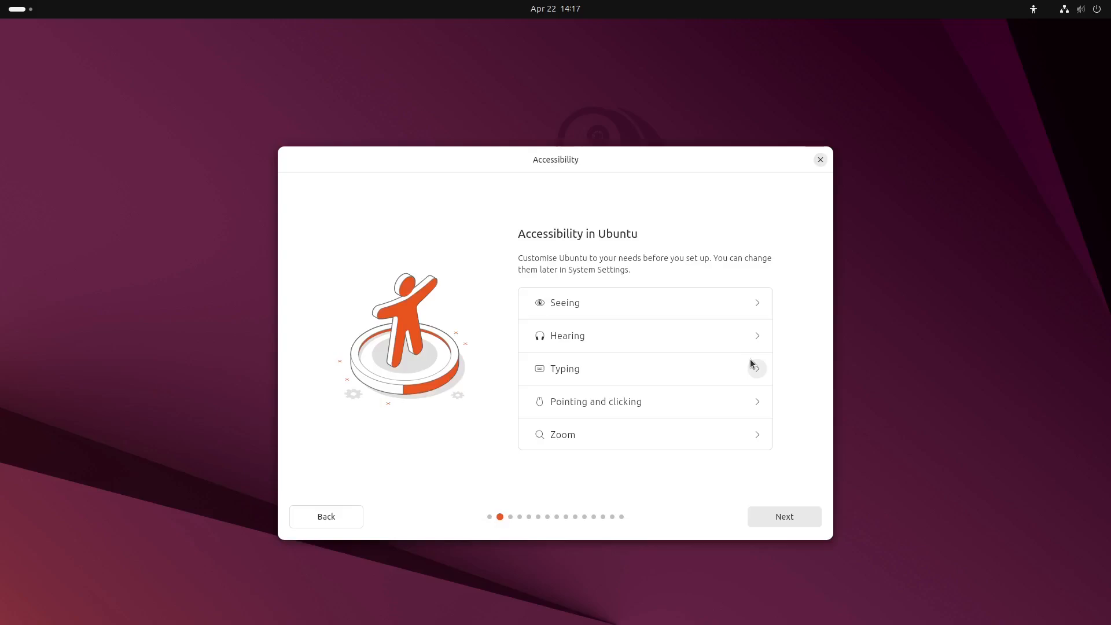
Keep the English (US) keyboard layout and Use wired connection after briefly choosing Do not connect
left_click(780, 519)
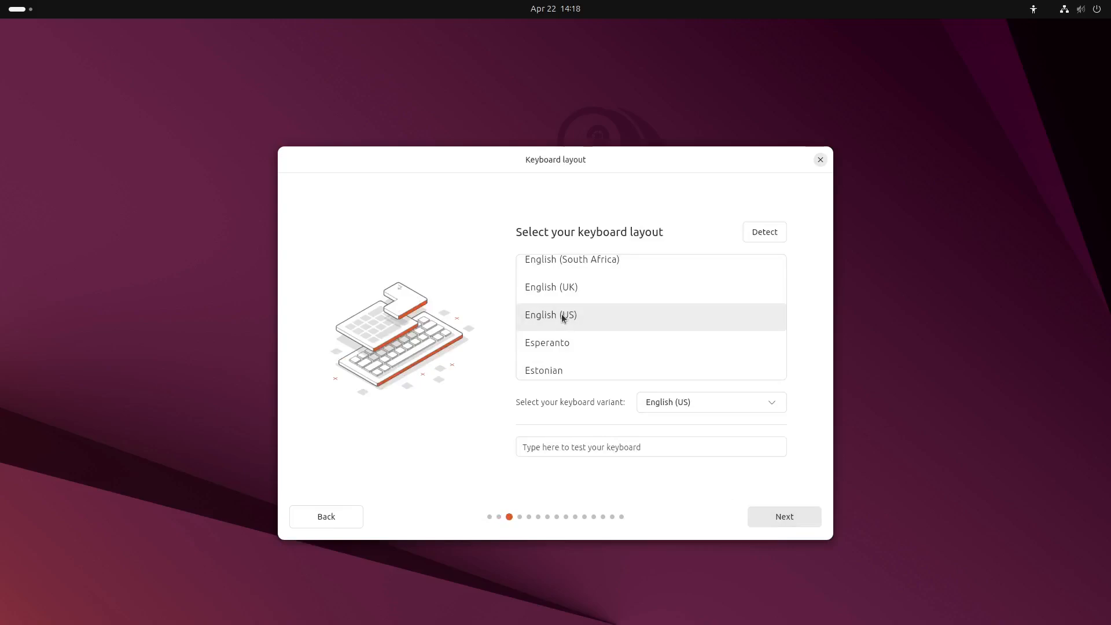
left_click(780, 524)
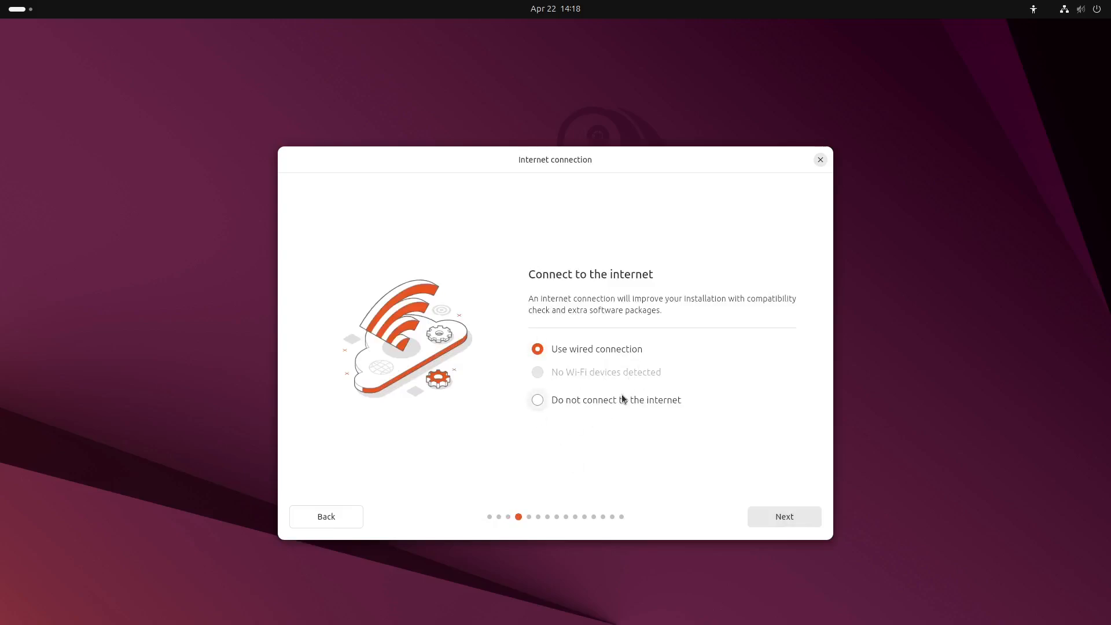
left_click(578, 403)
left_click(593, 350)
Pick Install Ubuntu instead of Try Ubuntu and advance to the installation type step
left_click(784, 516)
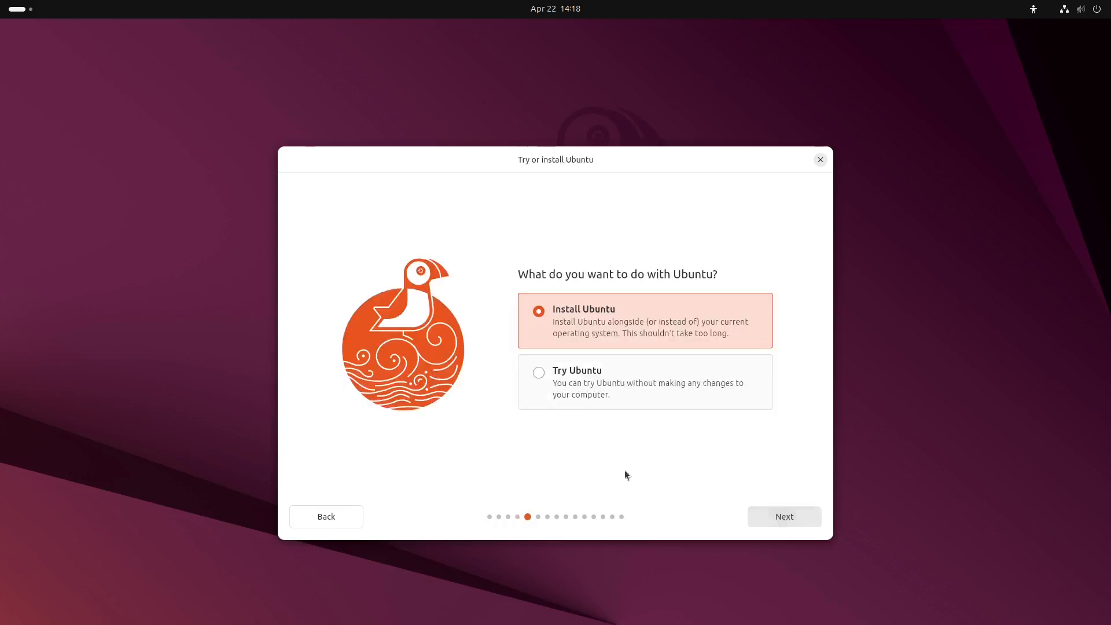
left_click(543, 372)
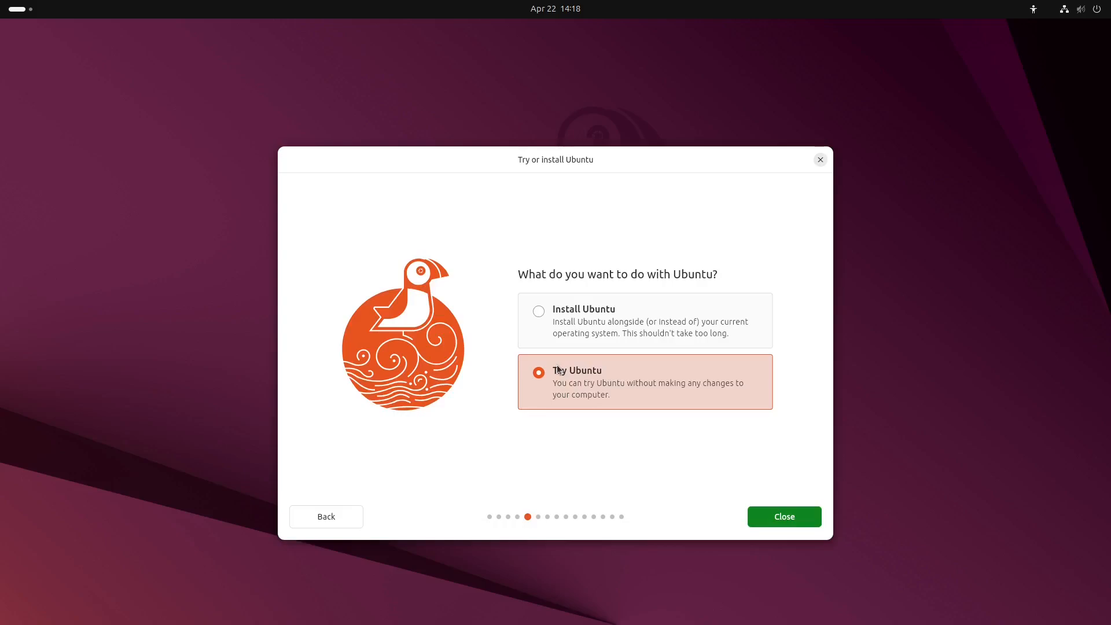
left_click(540, 312)
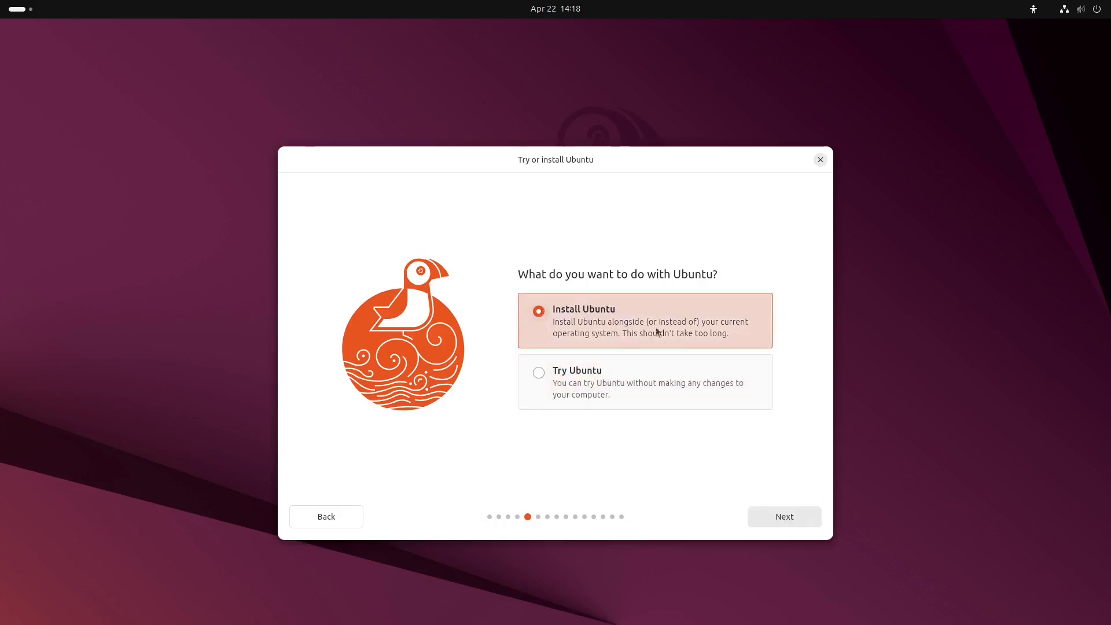
left_click(777, 514)
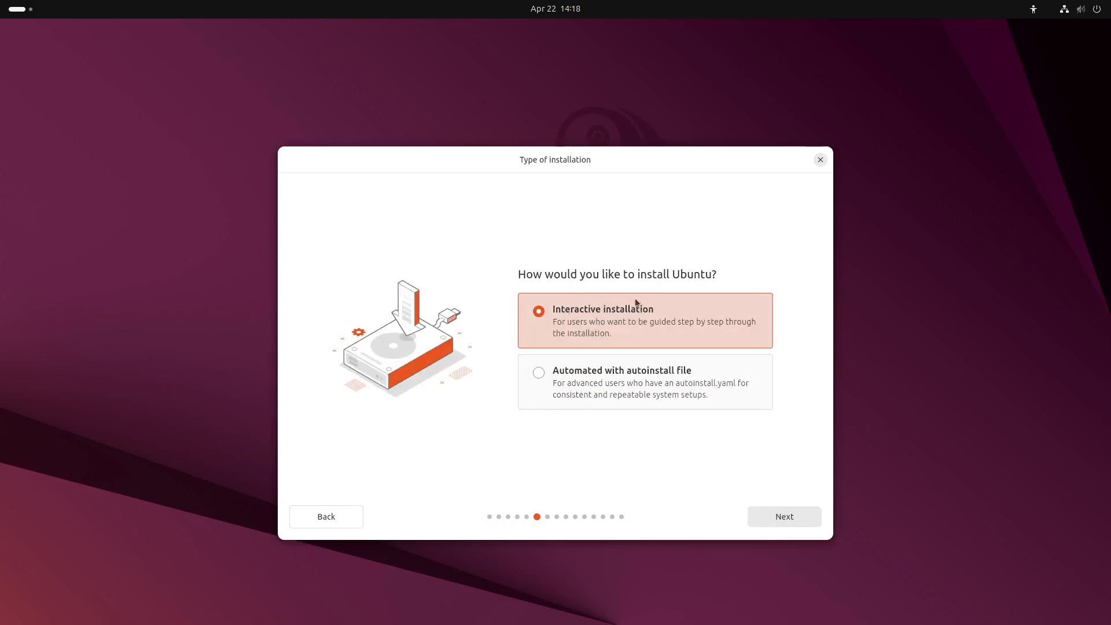
Compare Automated and Interactive installation, keep Interactive, and advance to Applications
left_click(600, 385)
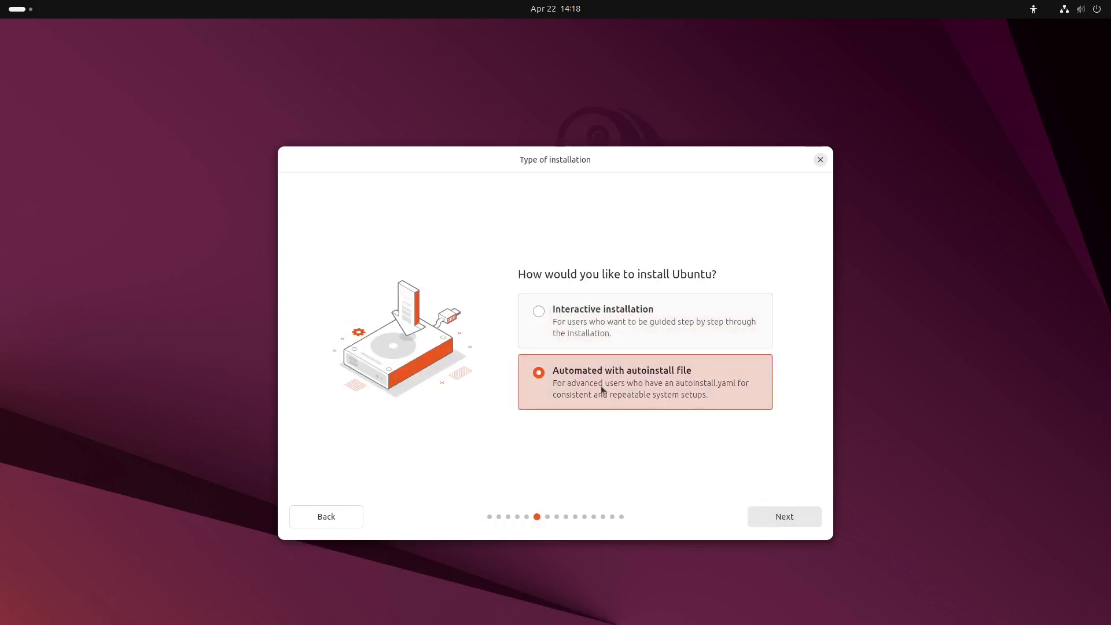
left_click(584, 329)
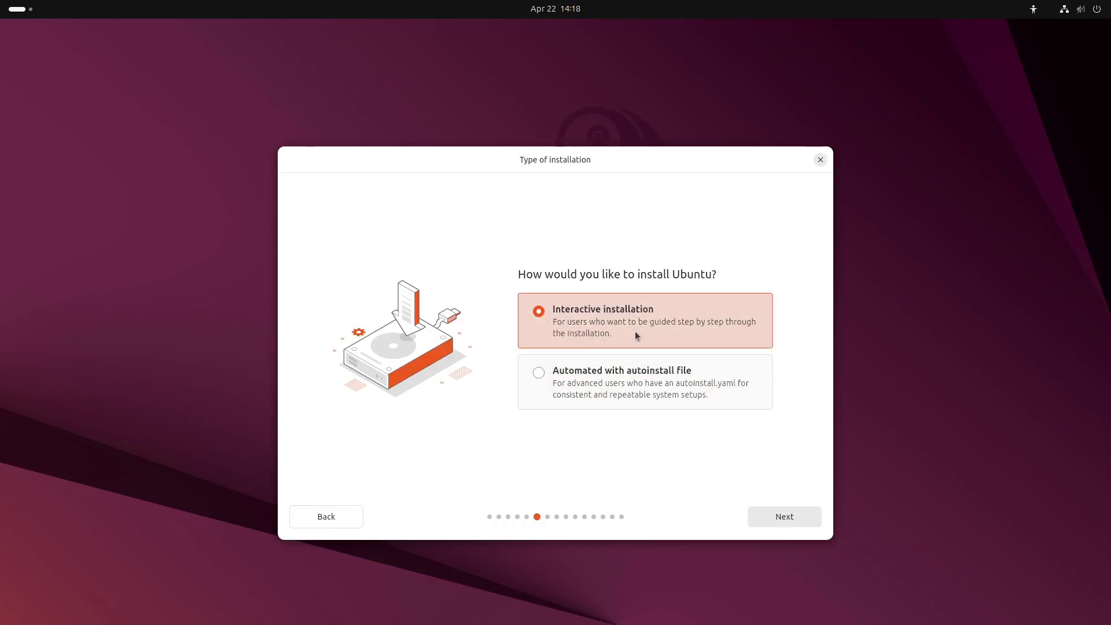
left_click(615, 384)
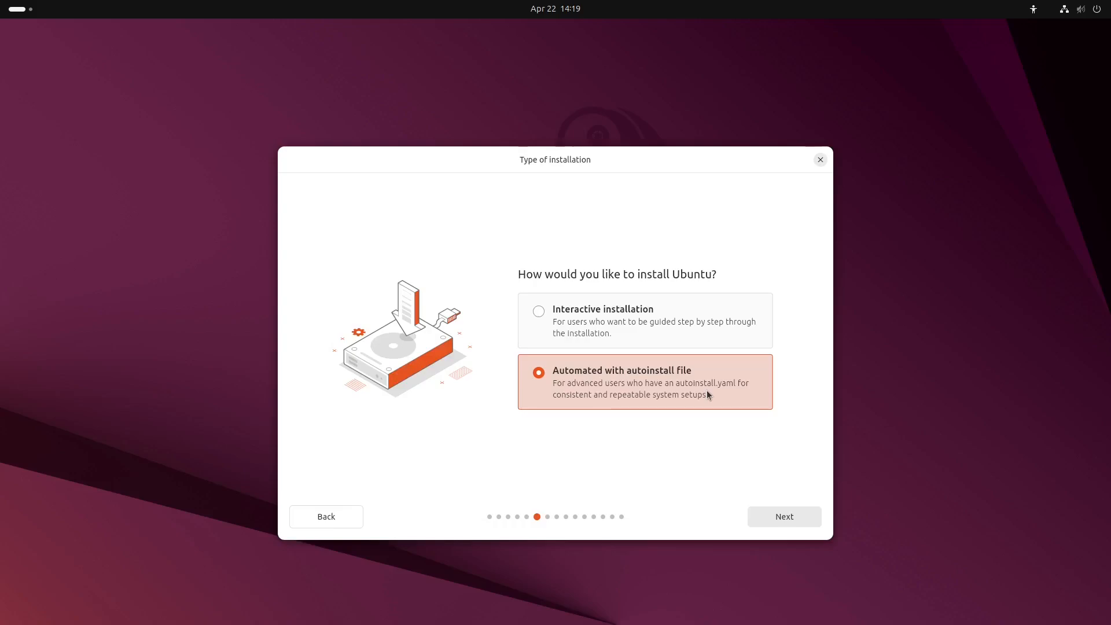
left_click(623, 320)
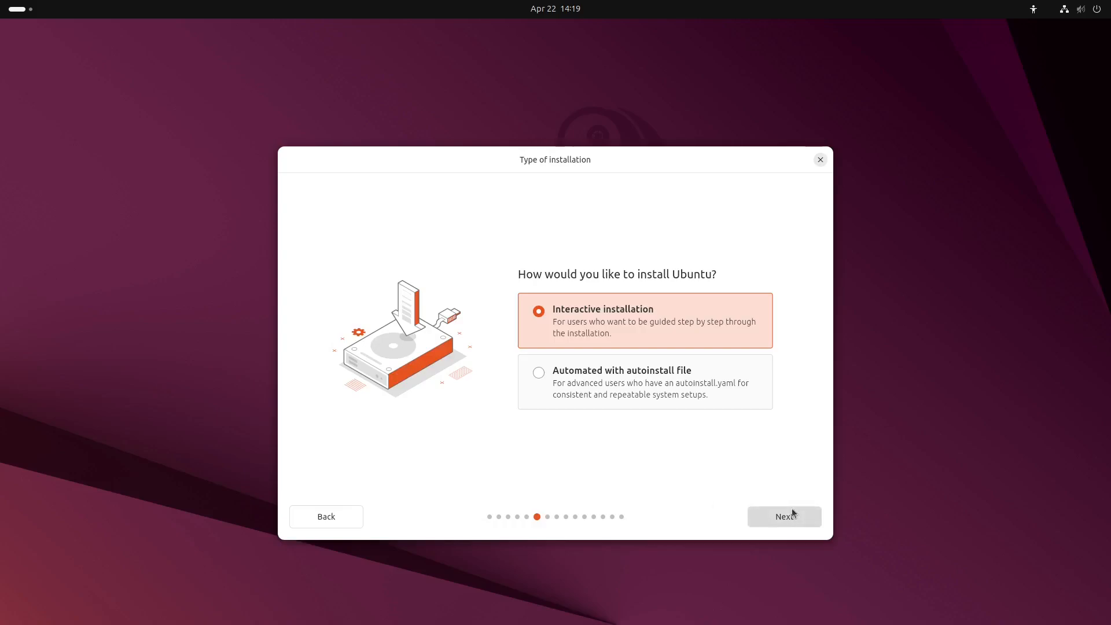
left_click(789, 523)
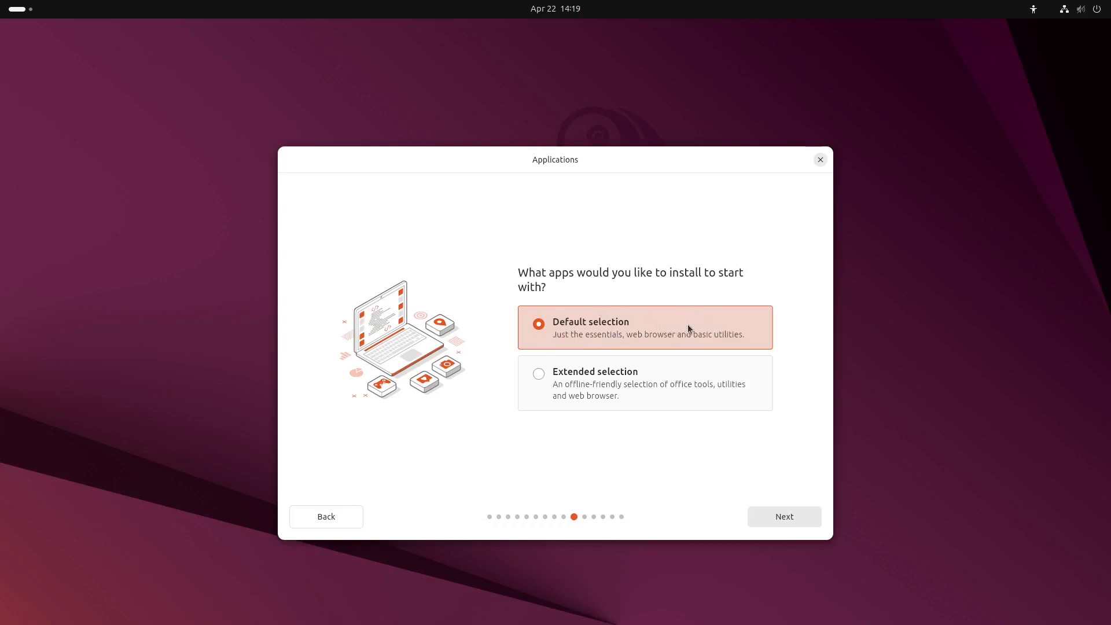
Compare Extended and Default app selections, keep Default, and advance to Optimise your computer
left_click(612, 391)
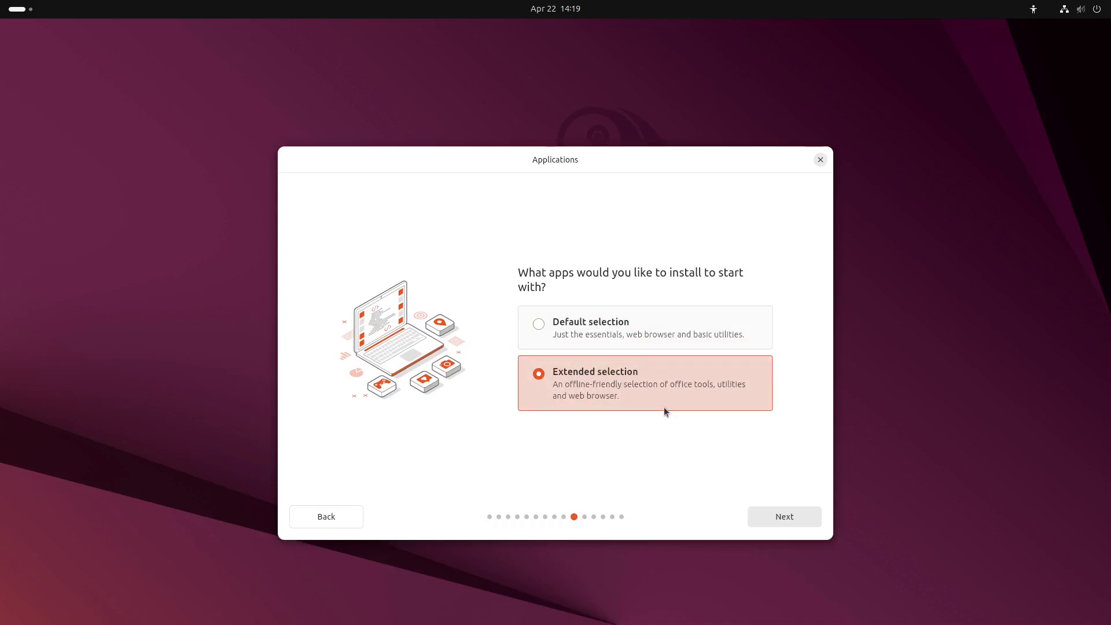
left_click(631, 327)
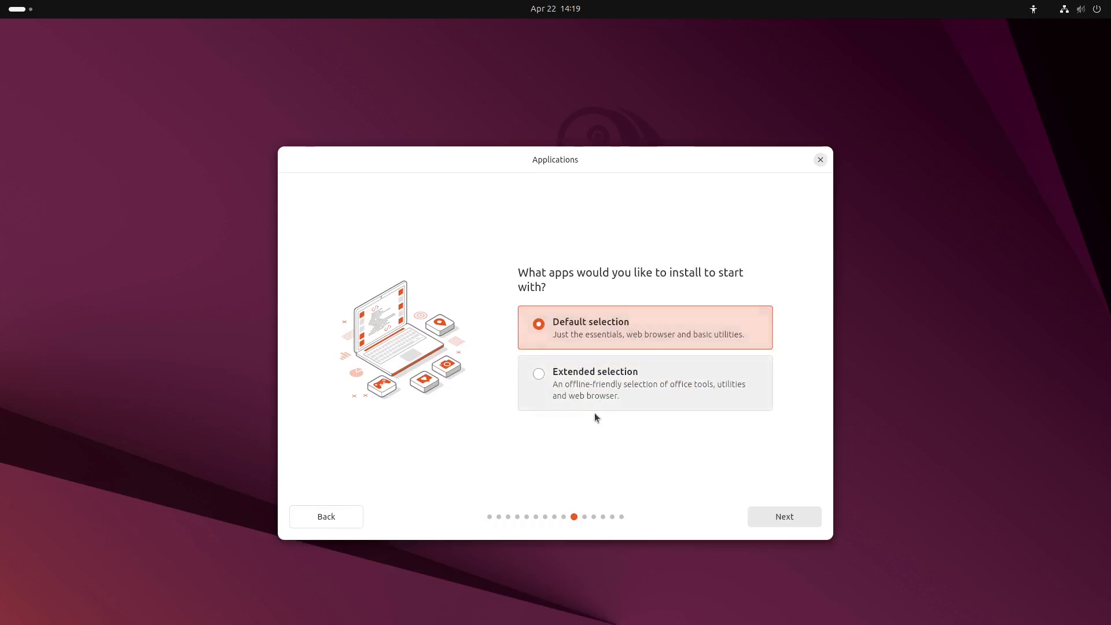
left_click(593, 383)
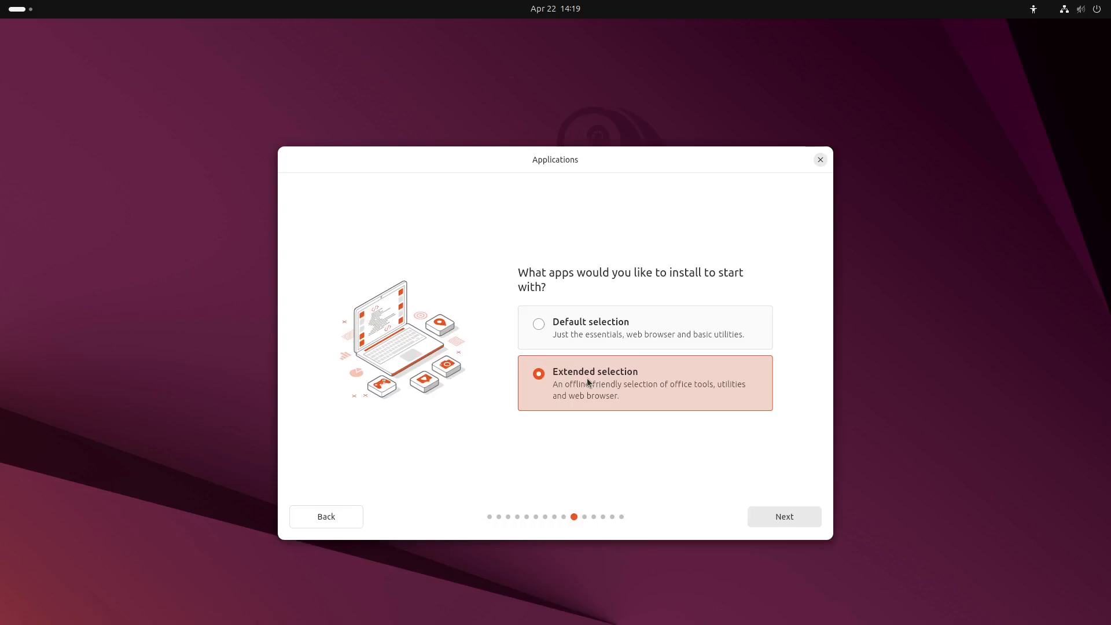
left_click(657, 335)
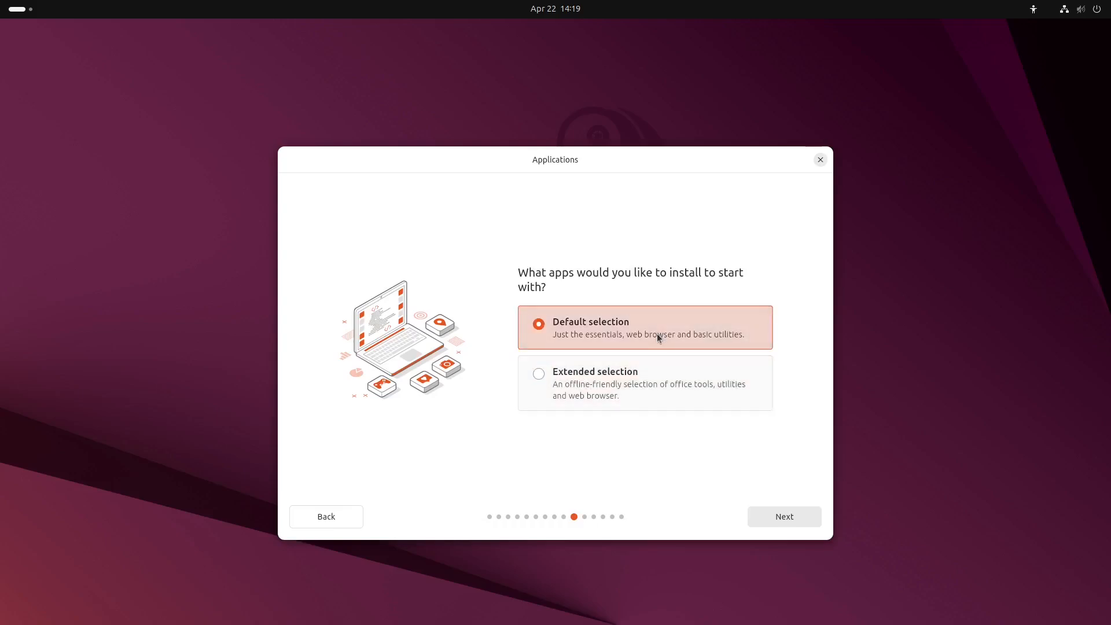
left_click(785, 520)
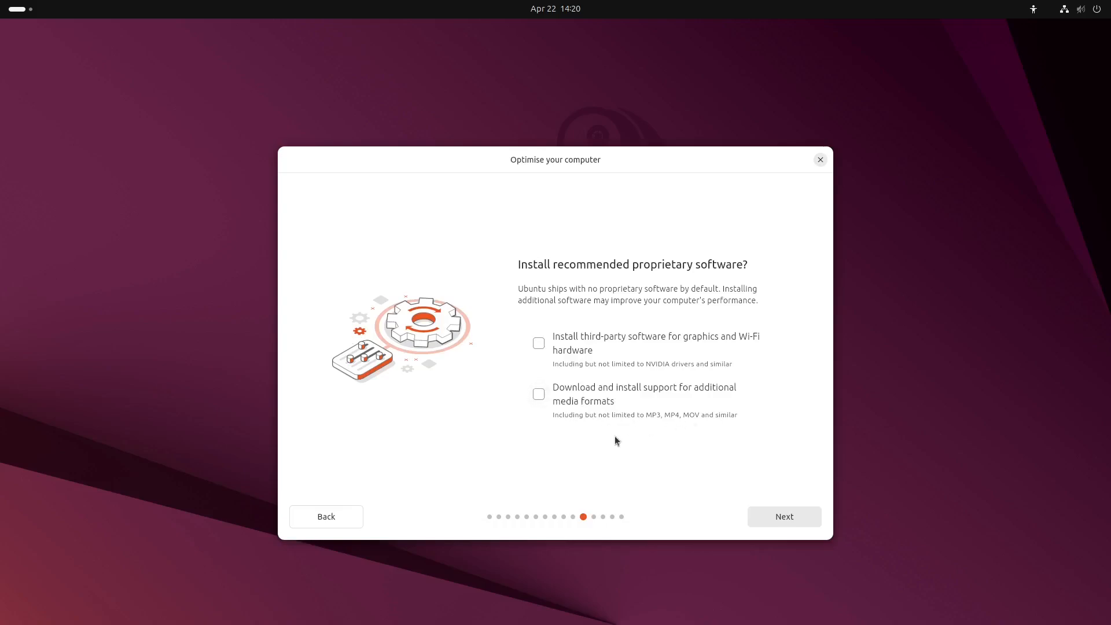
Enable additional media formats and third-party graphics/Wi-Fi software, then advance to Disk setup
left_click(538, 394)
left_click(538, 343)
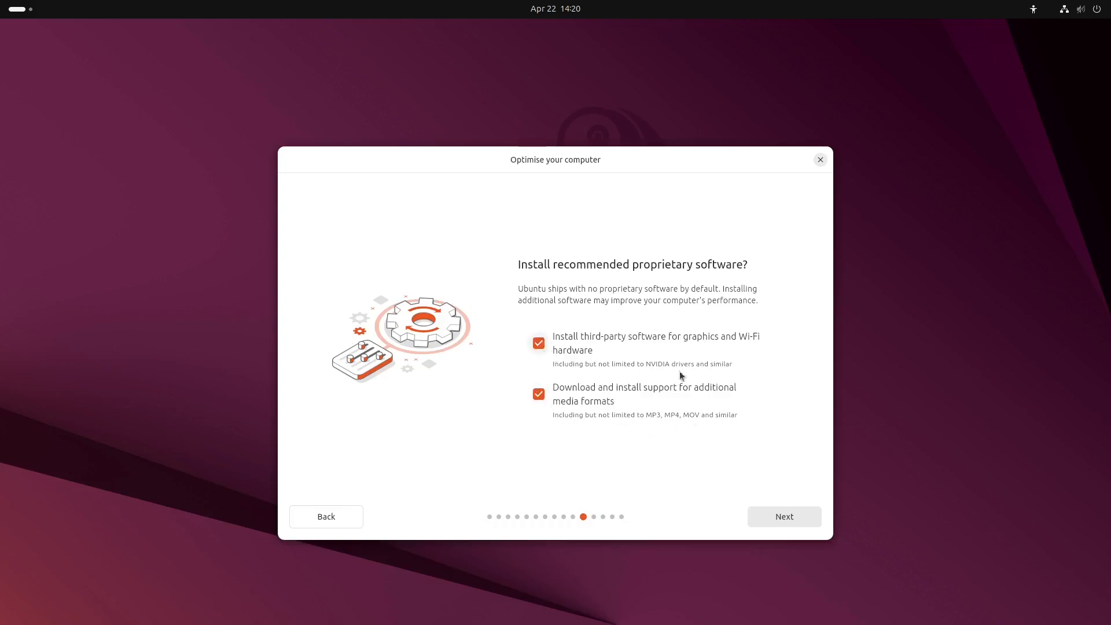
left_click(774, 522)
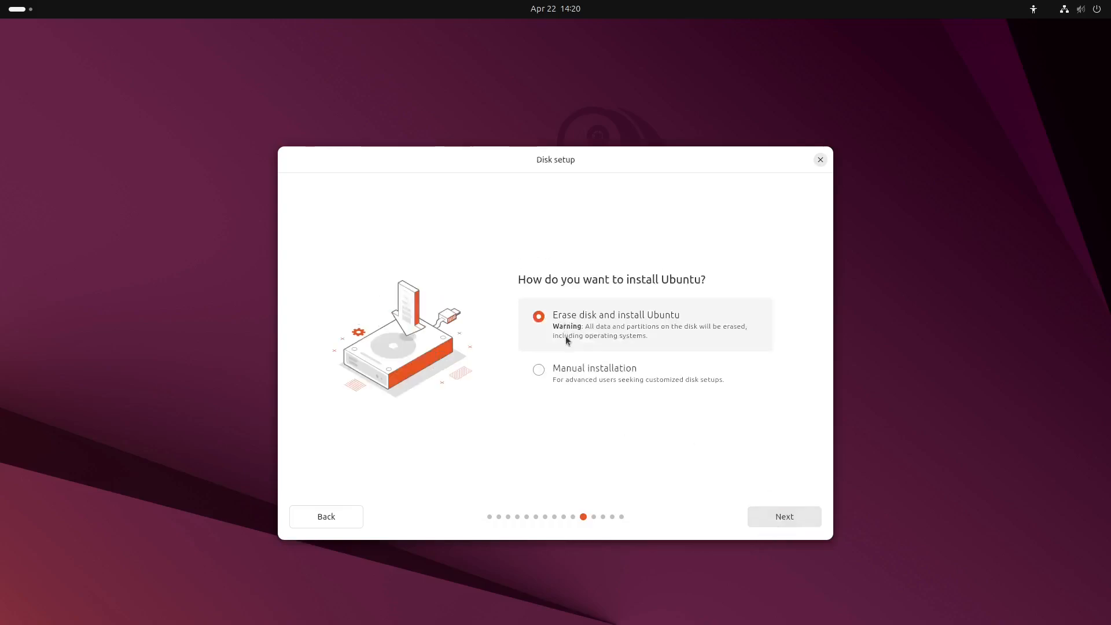
Choose Erase disk and install Ubuntu over Manual installation and advance to encryption
left_click(542, 372)
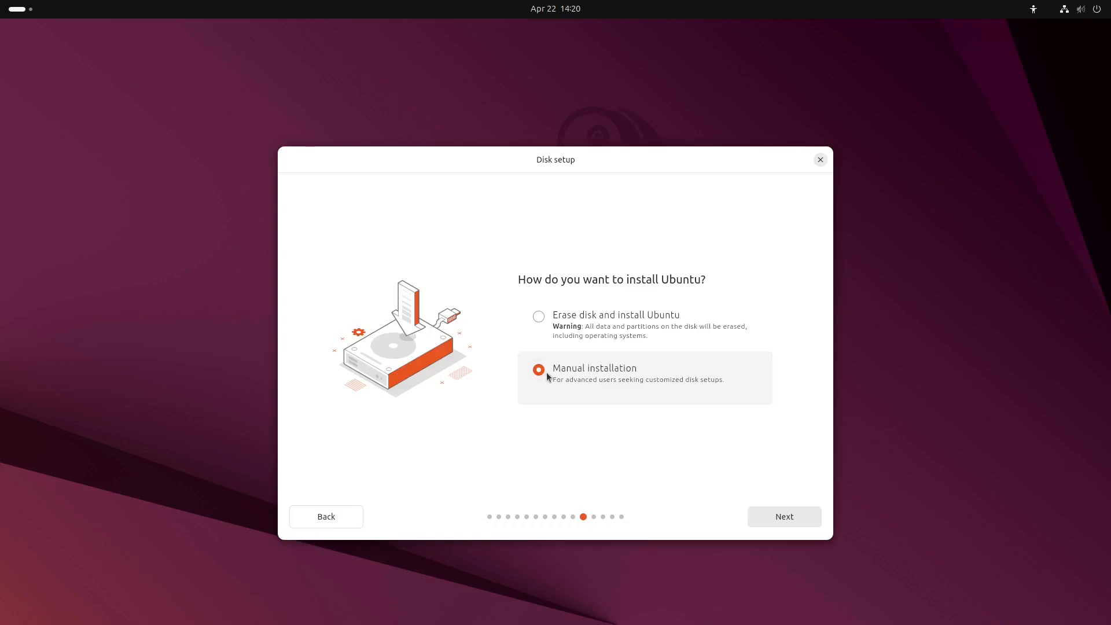
left_click(539, 318)
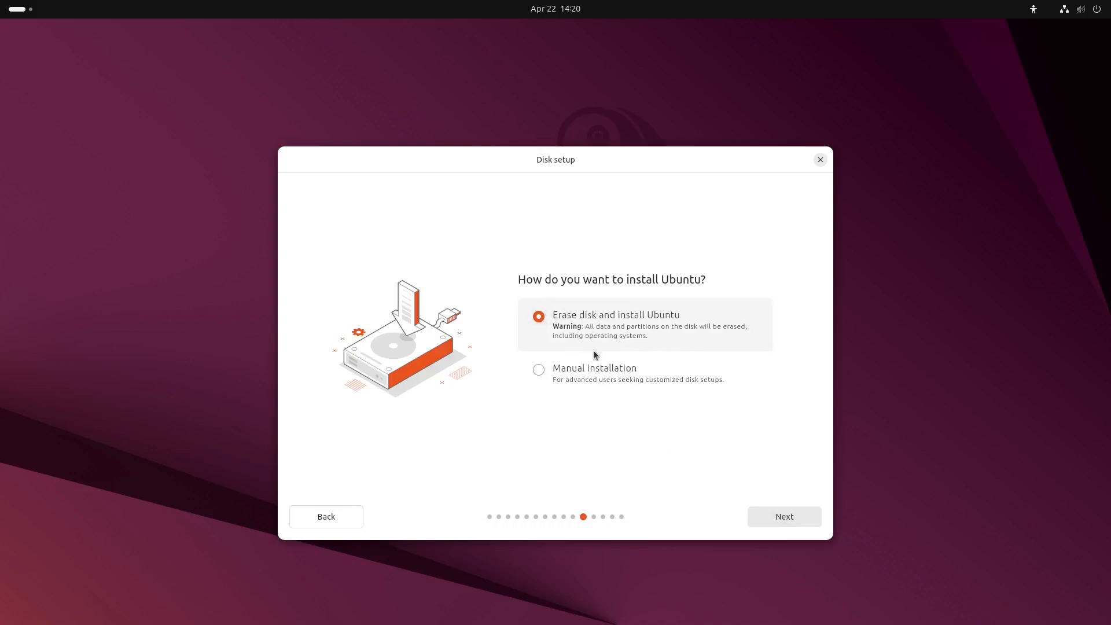
left_click(782, 520)
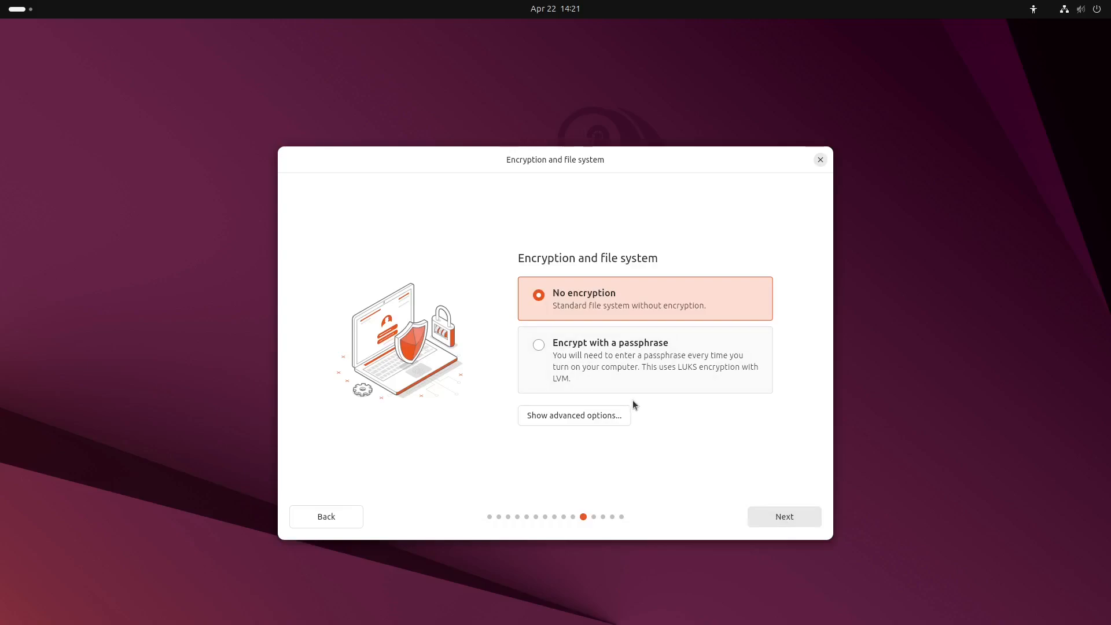
Keep No encryption, enter a name, and set the computer name, correcting the first attempt
left_click(784, 517)
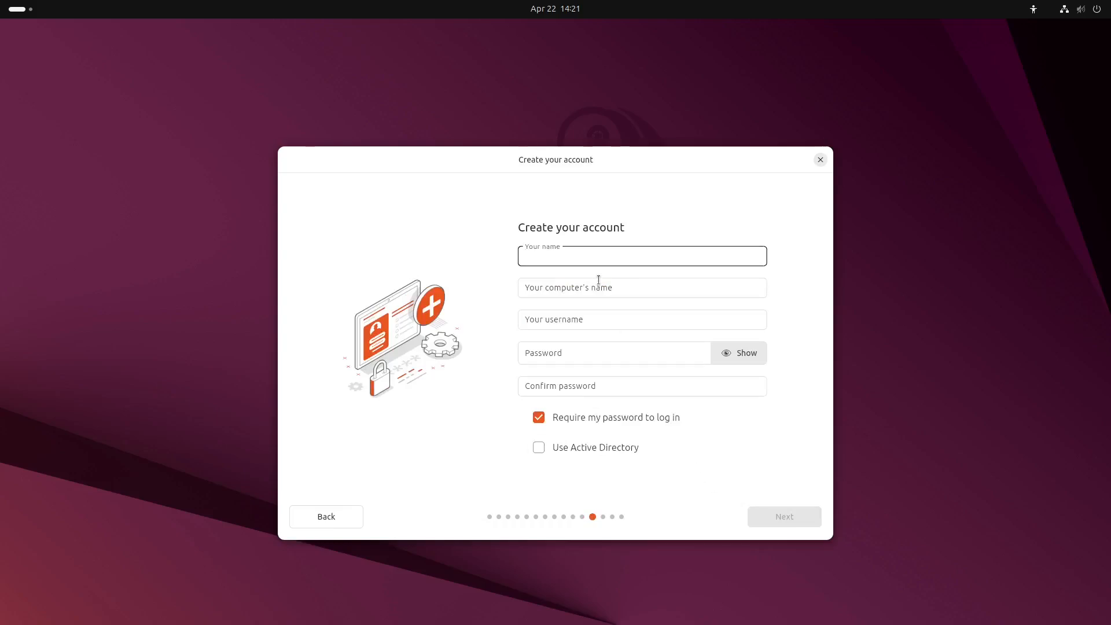
type("colby")
key("Tab")
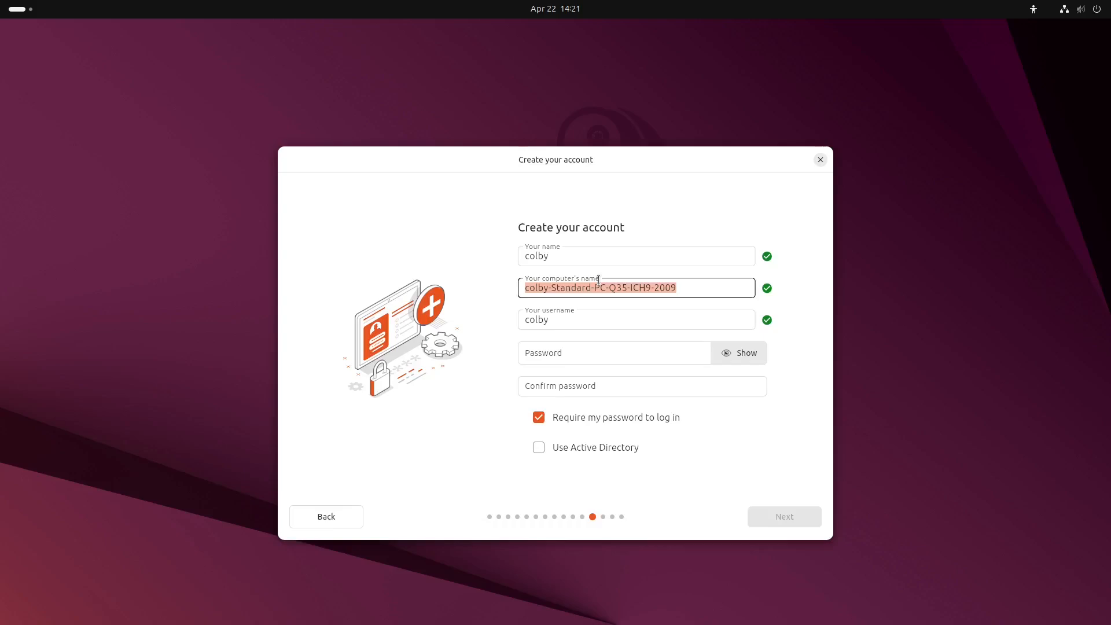
type("puffy")
key("Tab")
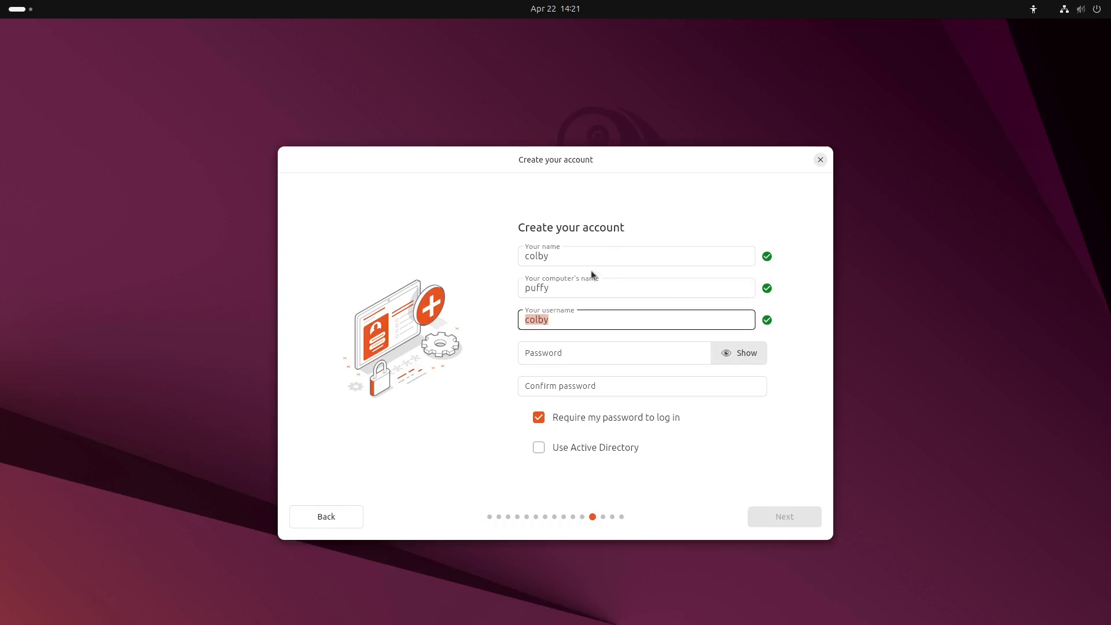
key("shift+Tab")
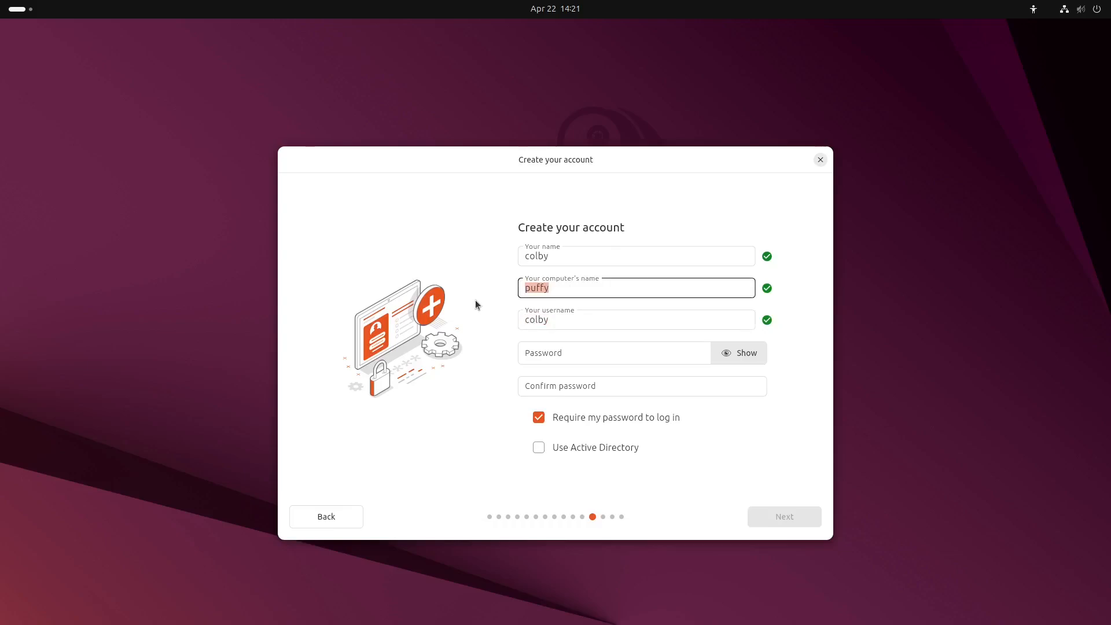
key("Right")
key("BackSpace")
key("BackSpace")
key("BackSpace")
key("BackSpace")
key("BackSpace")
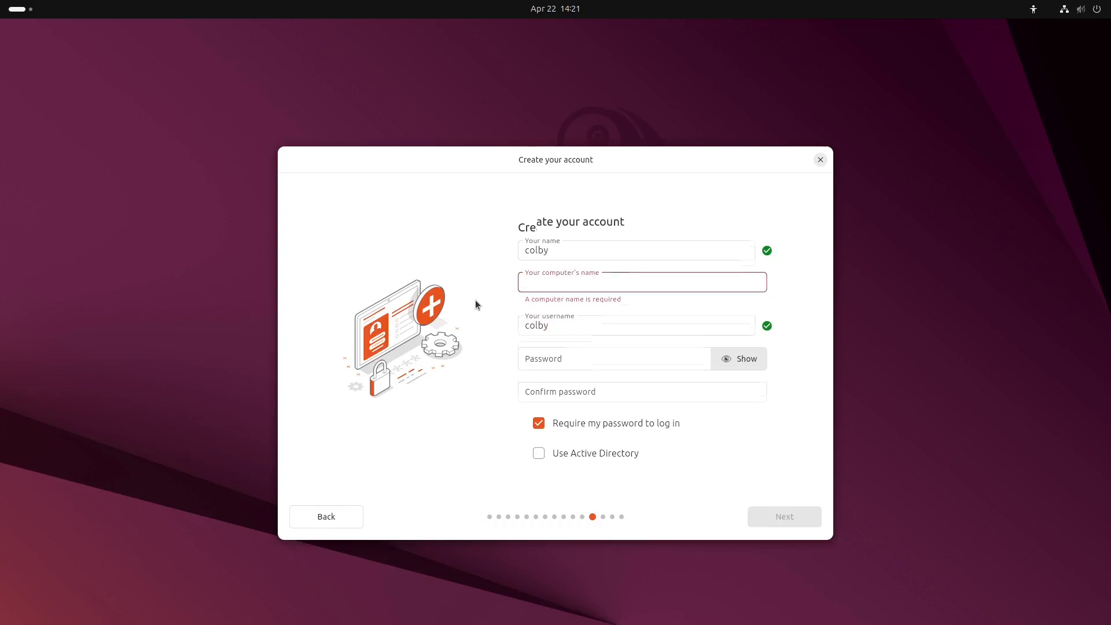
type("stan")
key("Tab")
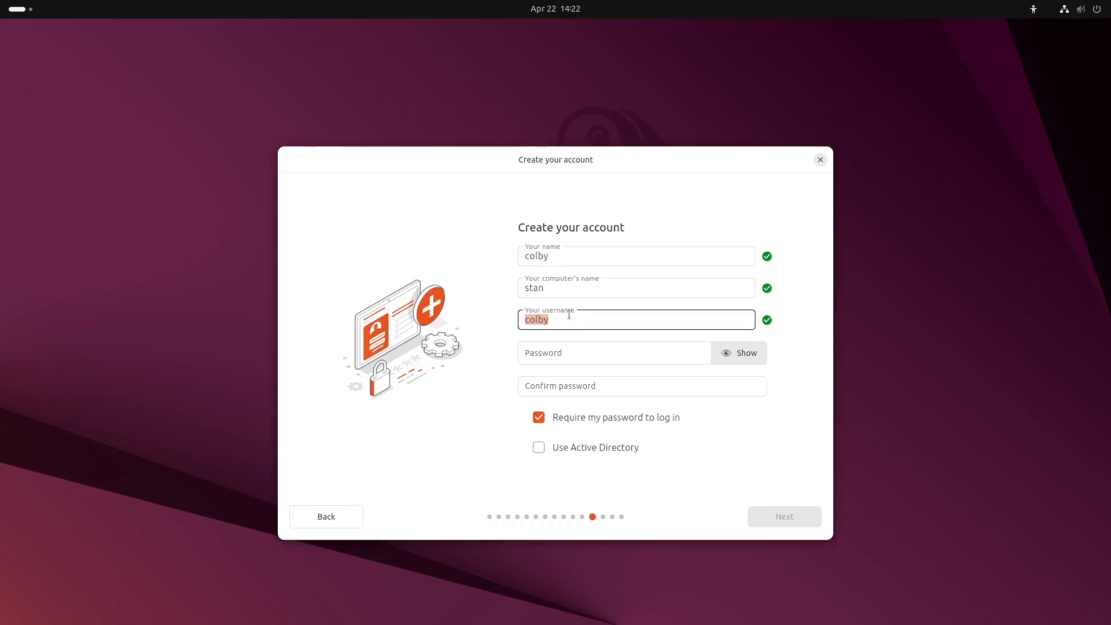
Enter the user's full name and username, set a matching password, and reach the timezone step
left_click(568, 255)
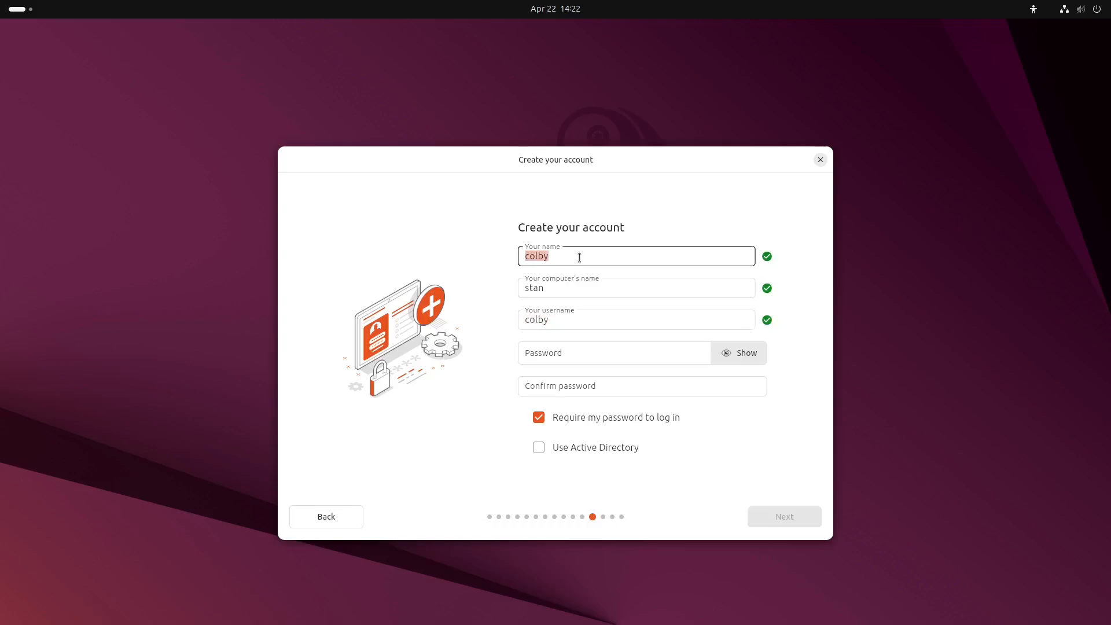
type("Colby Braden")
left_click(606, 319)
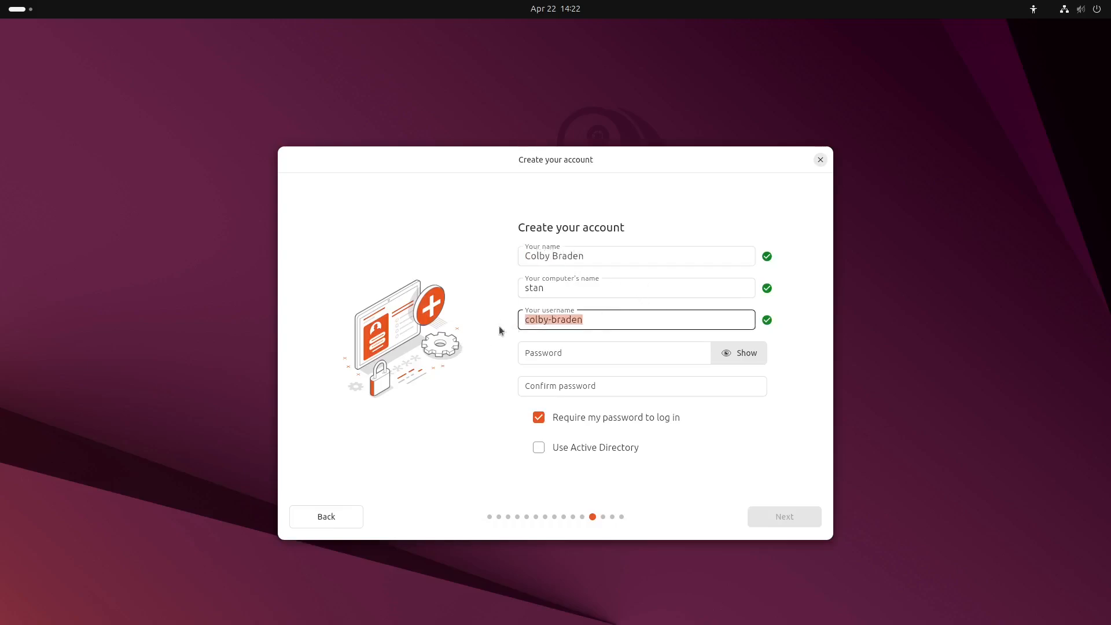
type("colby")
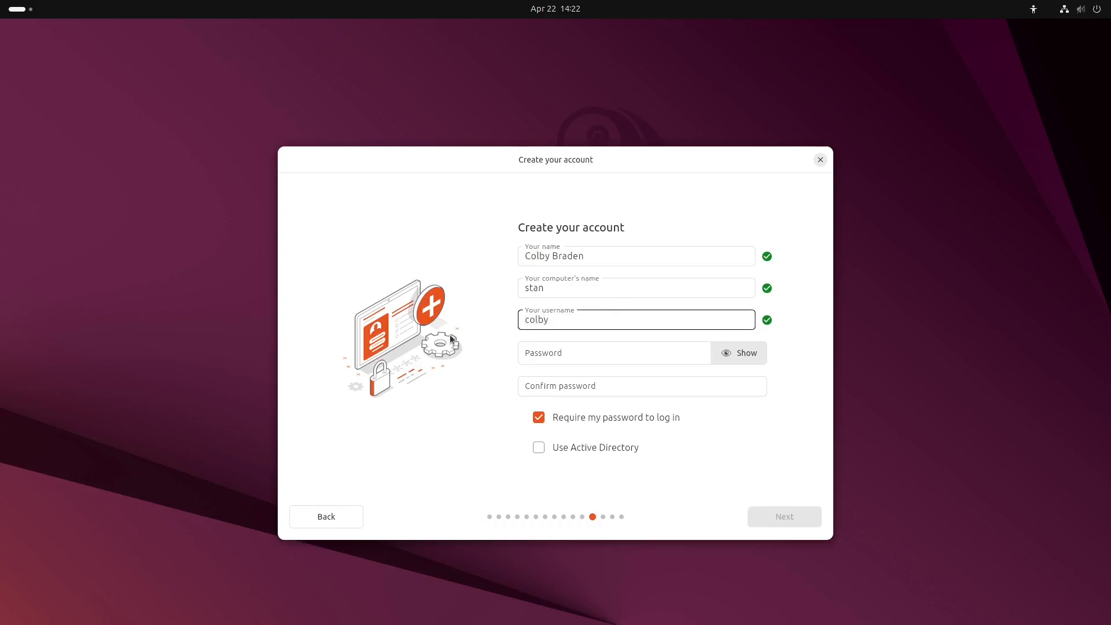
key("Tab")
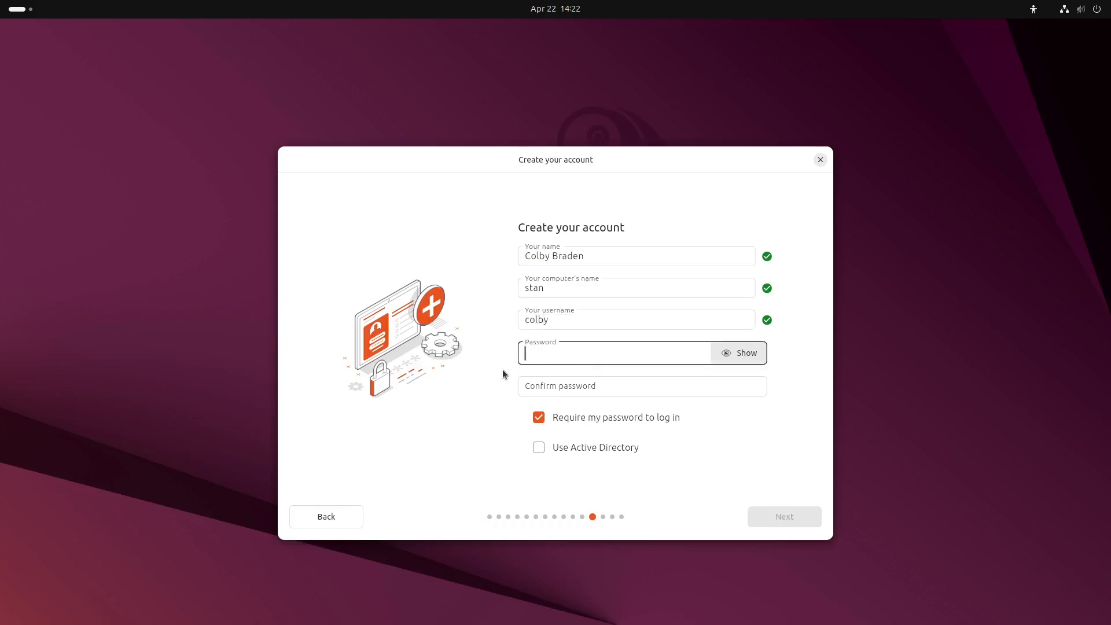
type("•••")
key("Tab")
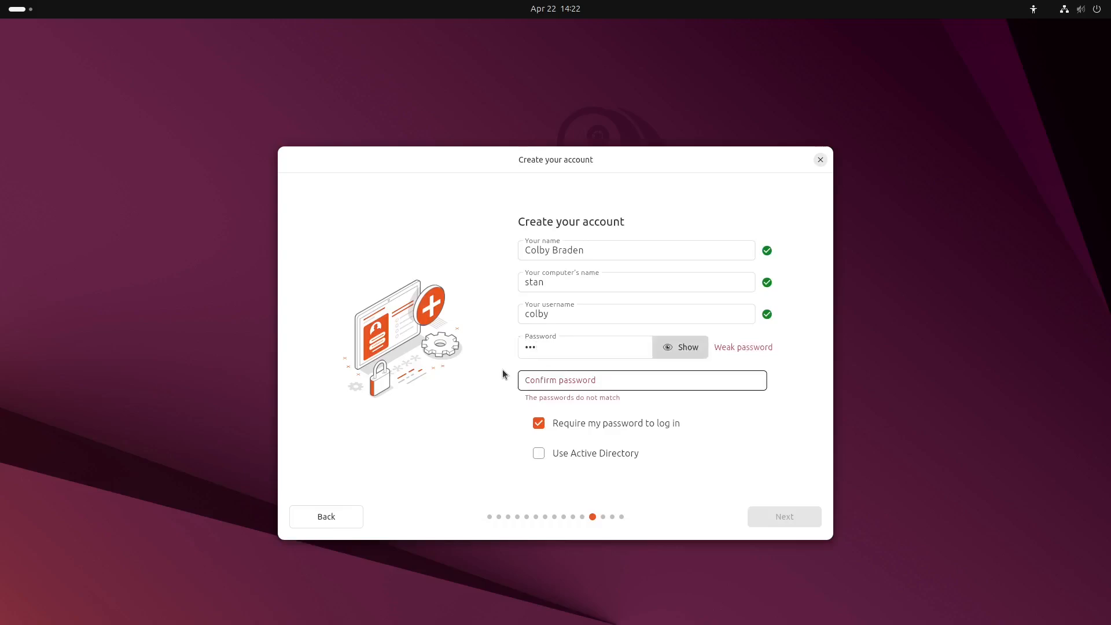
key("Tab")
type("•••")
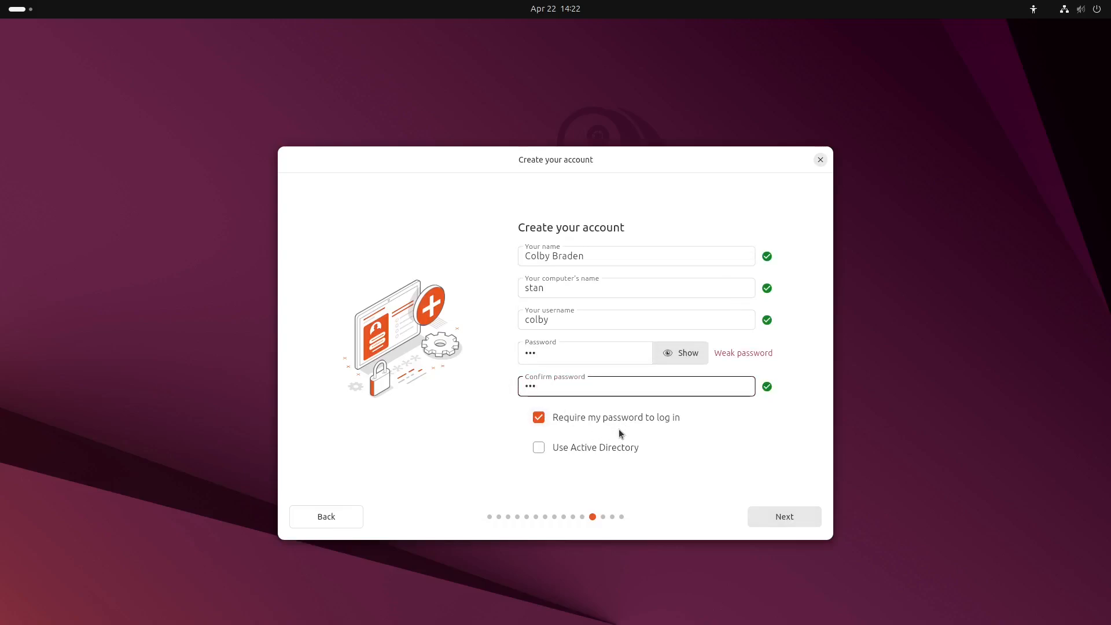
left_click(783, 518)
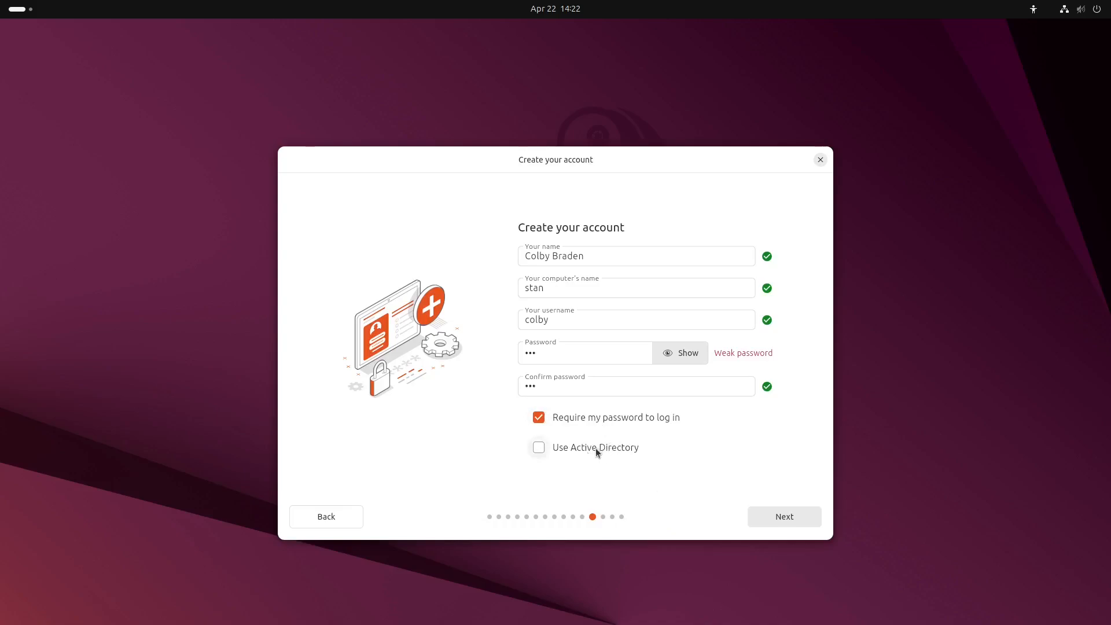
left_click(796, 516)
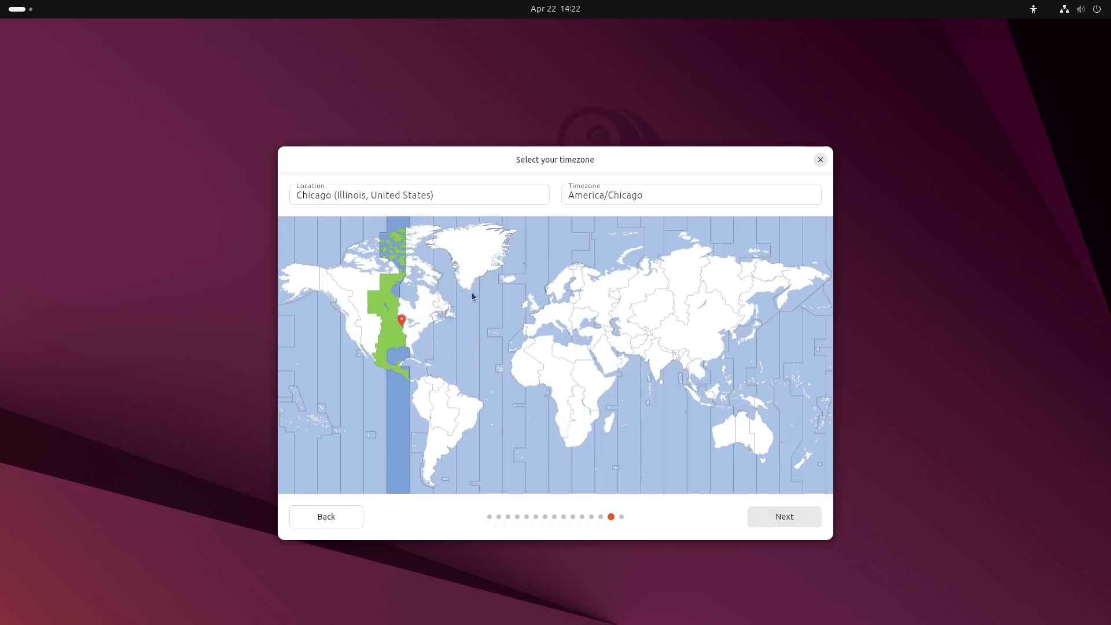
Accept the America/Chicago timezone and start installing Ubuntu 25.04 from Ready to install
left_click(779, 521)
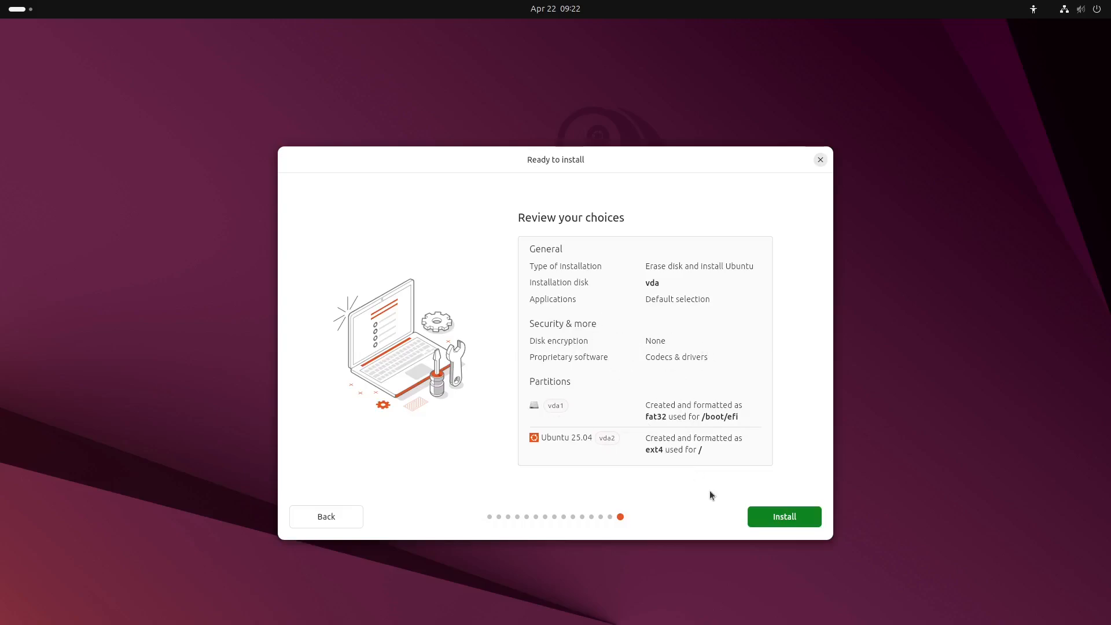
left_click(804, 521)
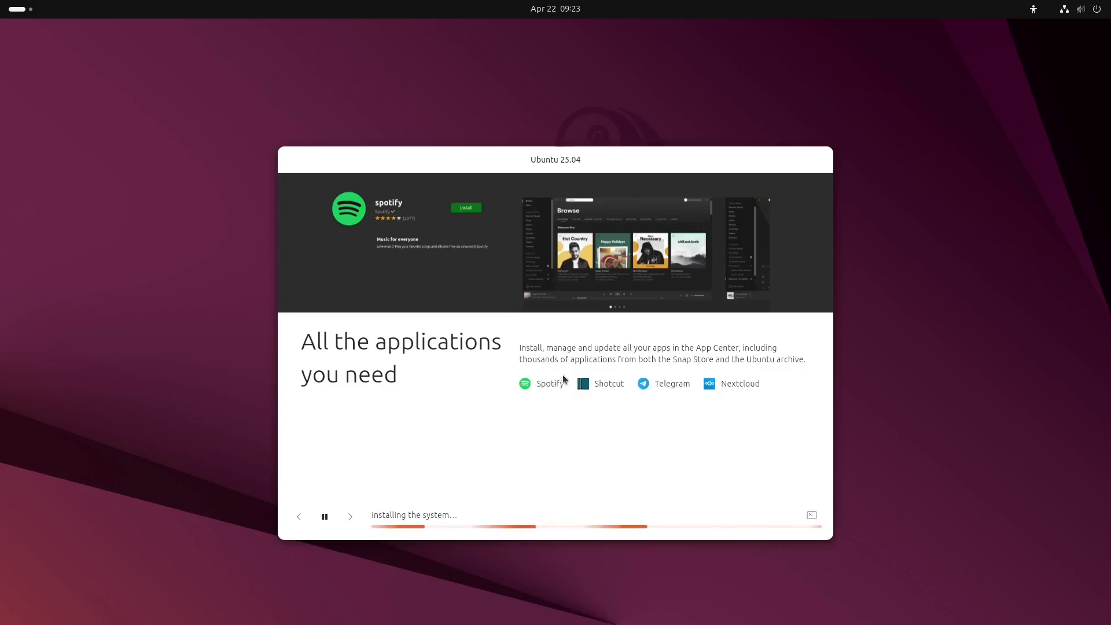
Browse the installer slideshow slides until installation finishes, then exit the VM's fullscreen view
left_click(350, 517)
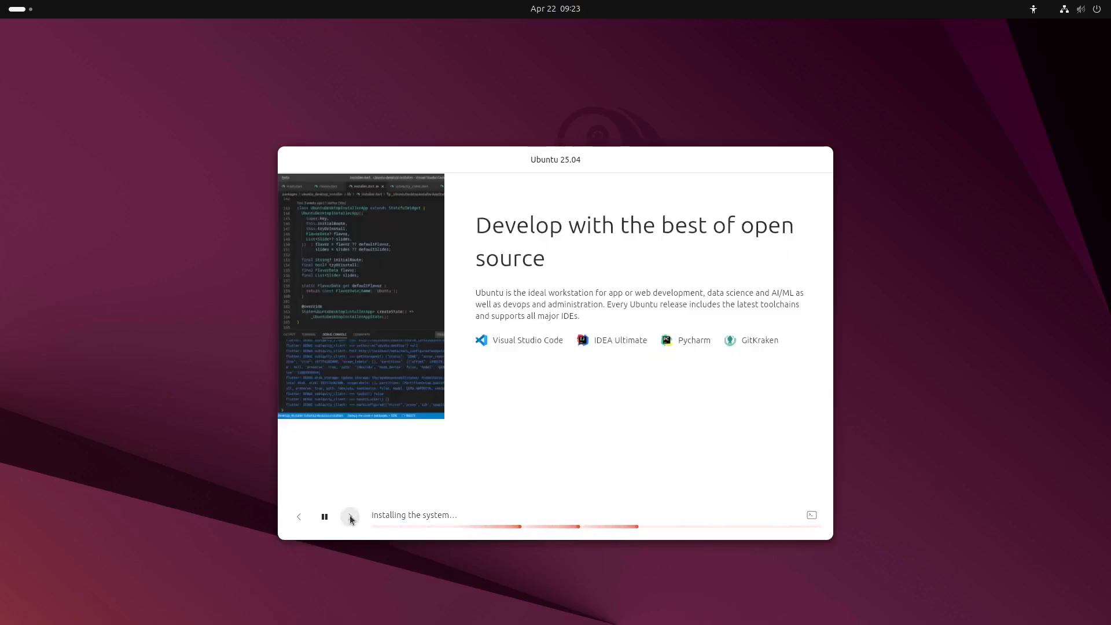
left_click(350, 519)
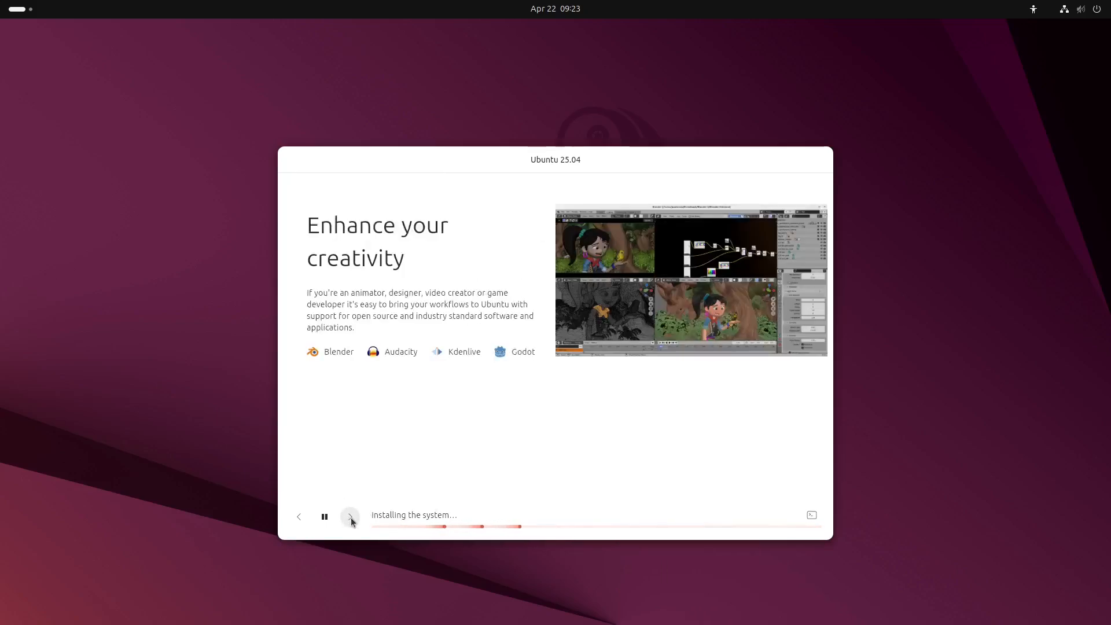
left_click(351, 518)
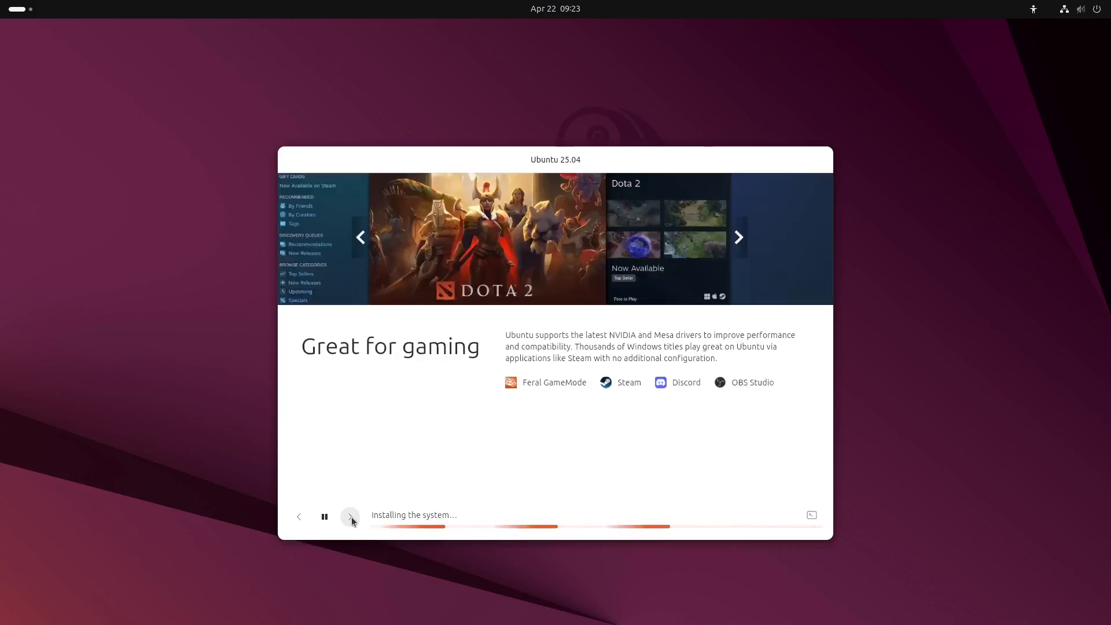
left_click(351, 517)
left_click(299, 516)
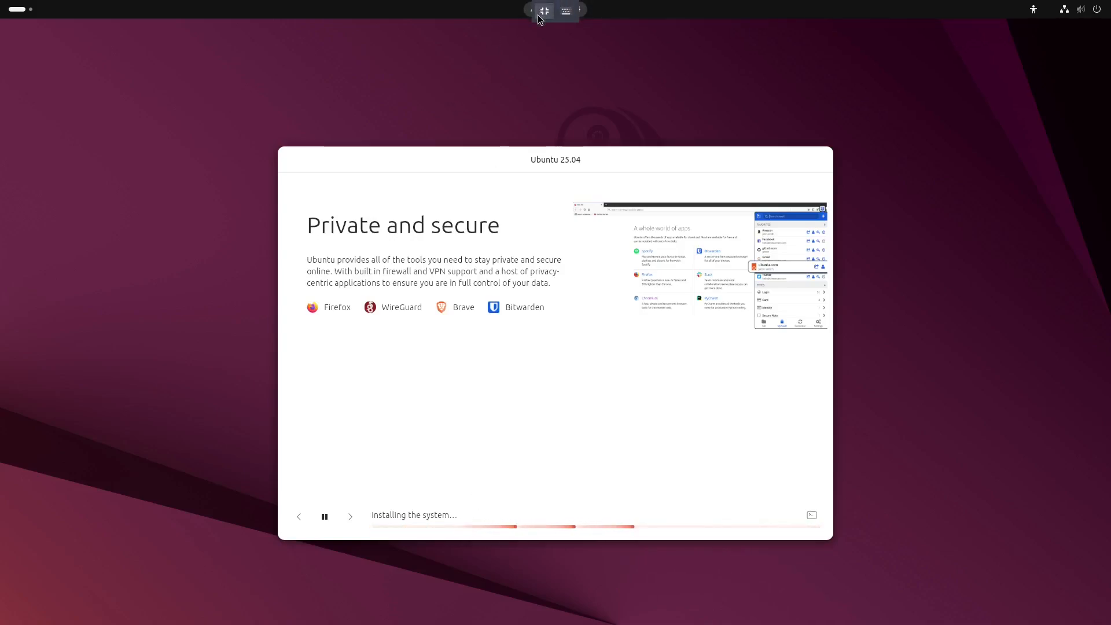
left_click(544, 10)
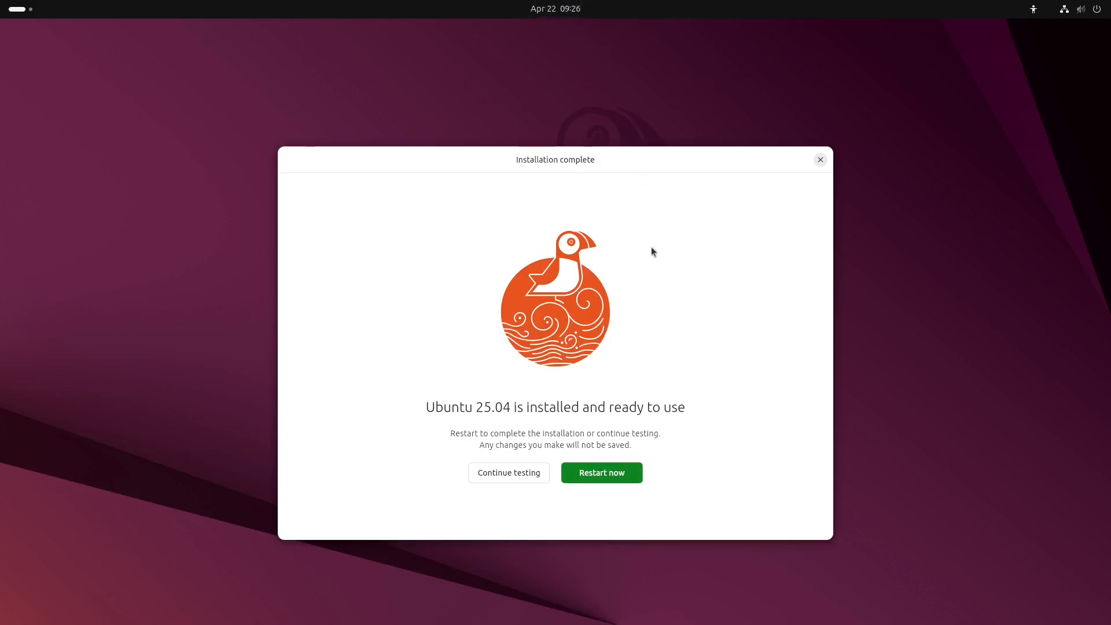
Restart into the installed Ubuntu and log in with the user account's password
left_click(611, 476)
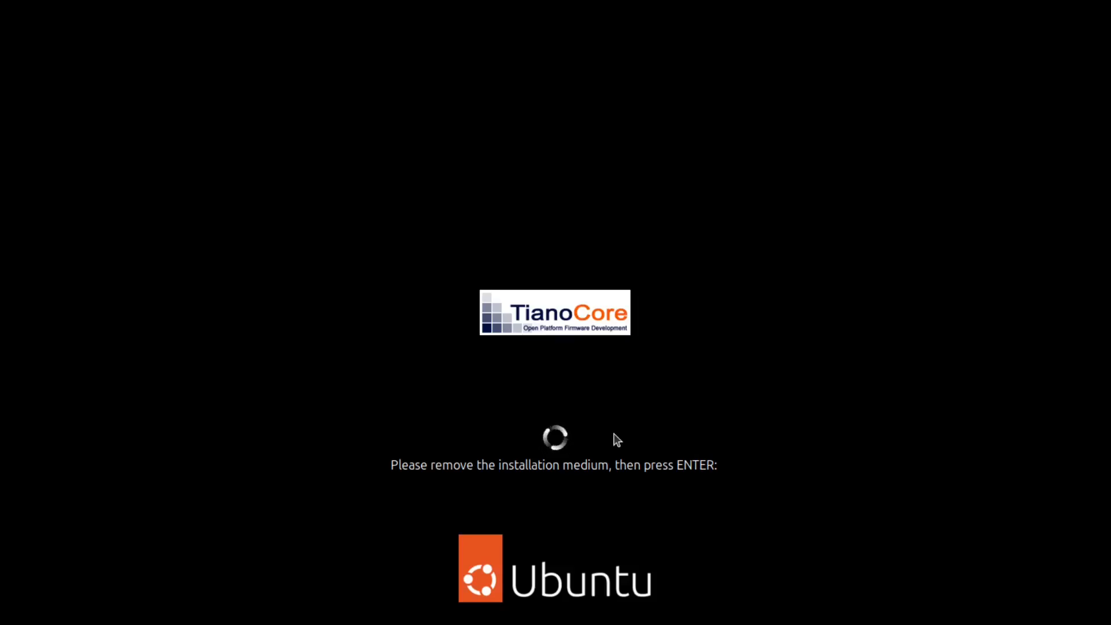
key("Return")
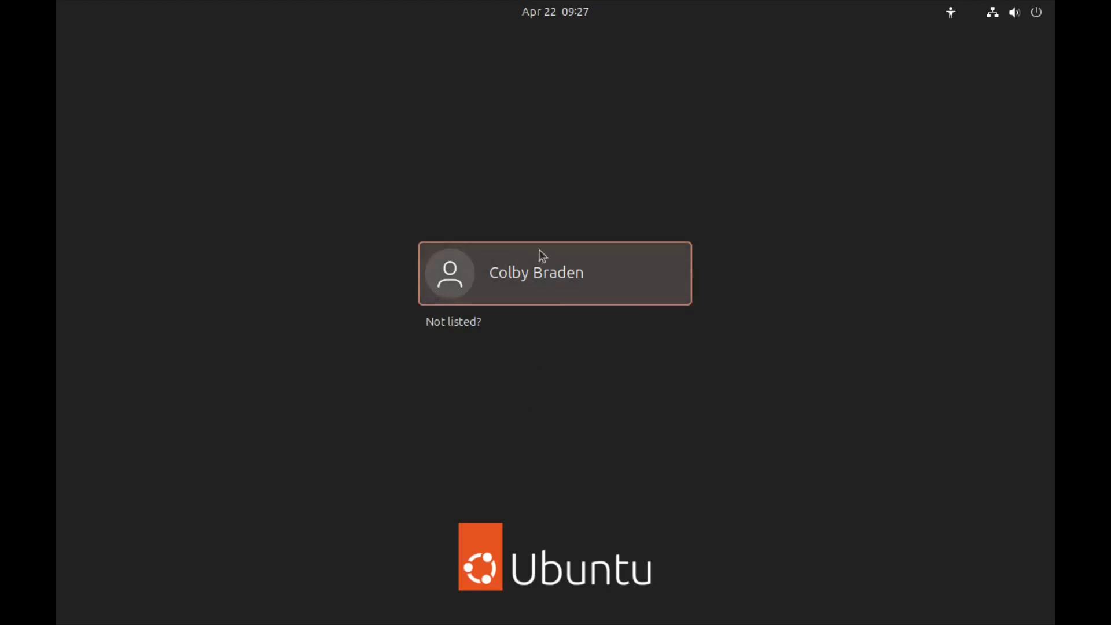
left_click(536, 275)
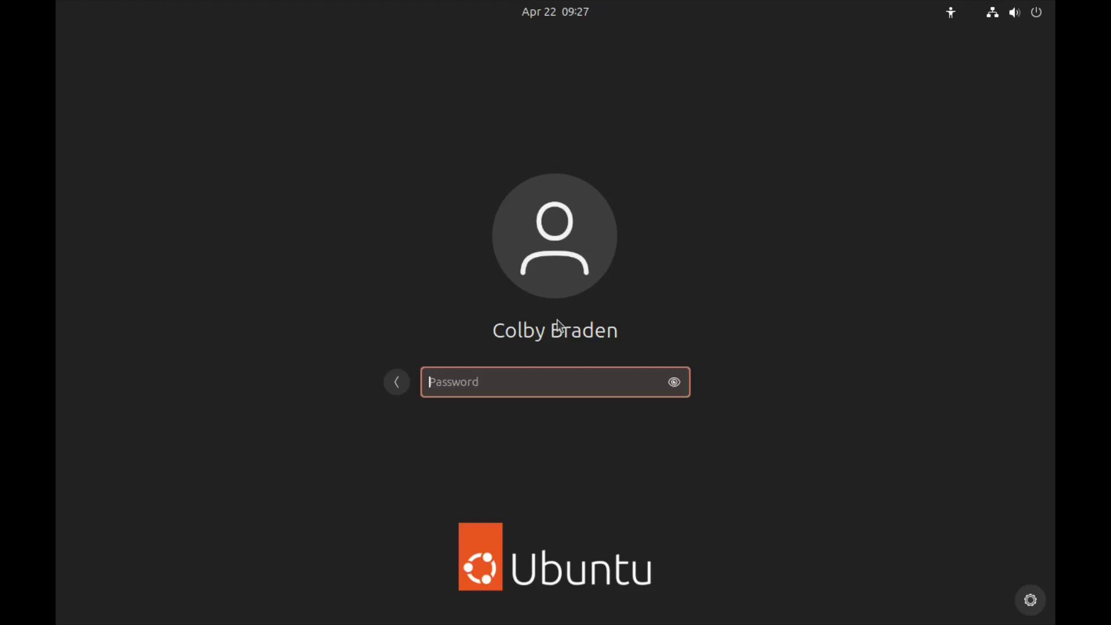
type("***")
key("Return")
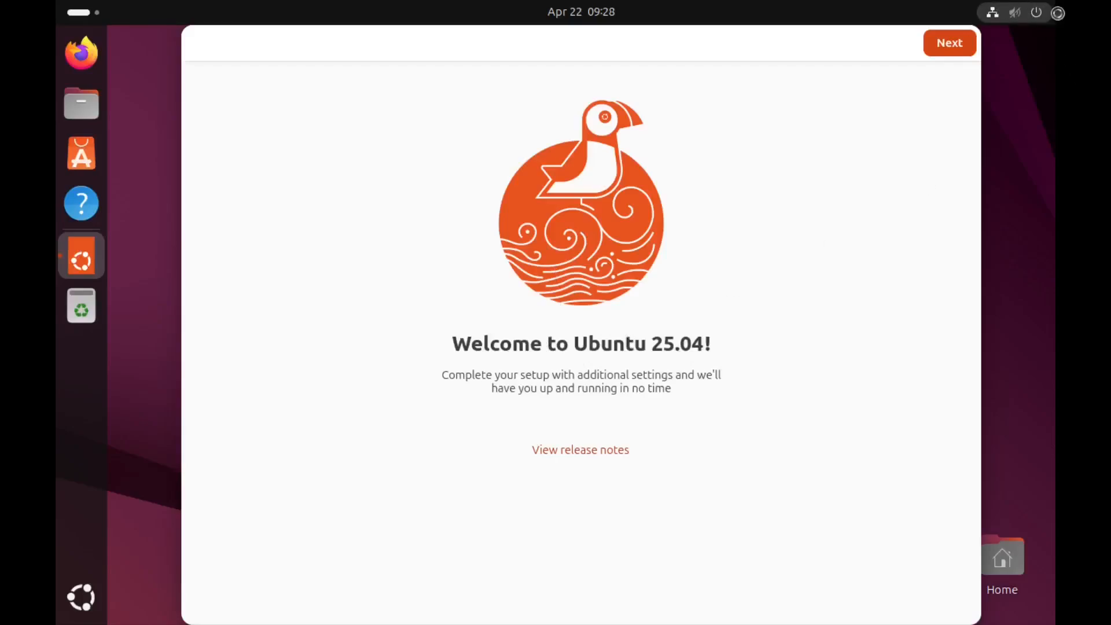
Set the display resolution to 1920 × 1080 (16:9) in Settings, keep it, and close Settings
left_click(1043, 13)
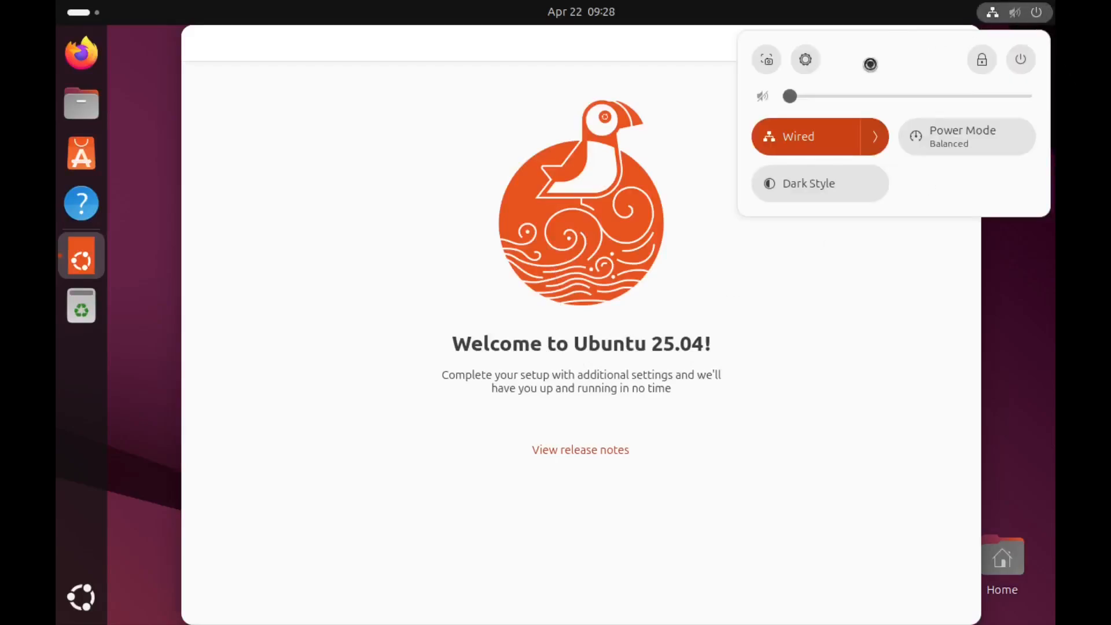
left_click(809, 60)
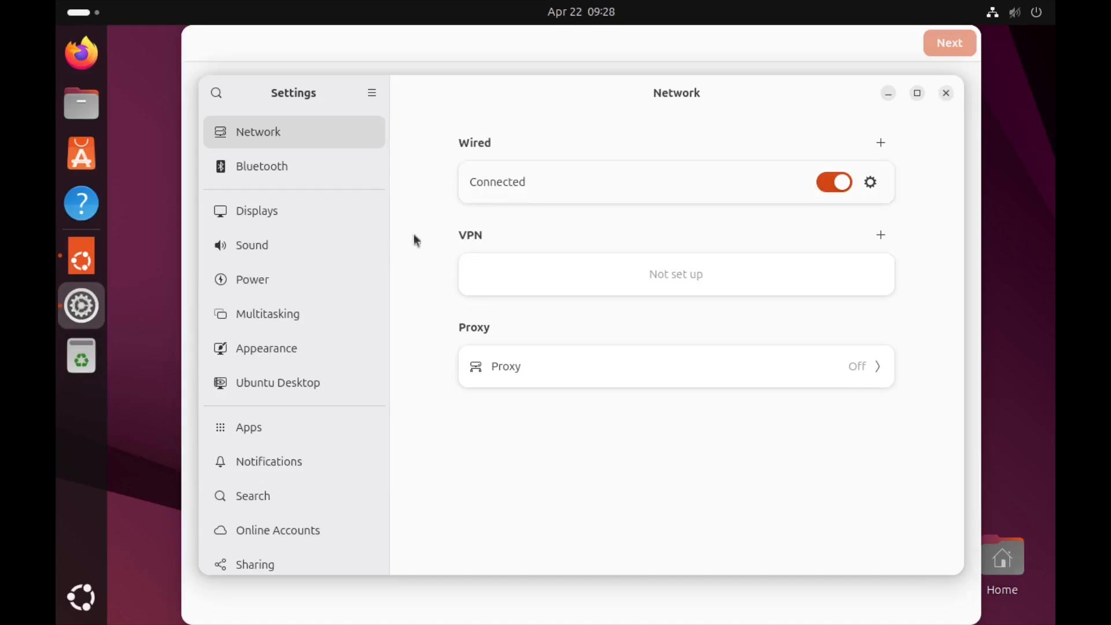
left_click(260, 211)
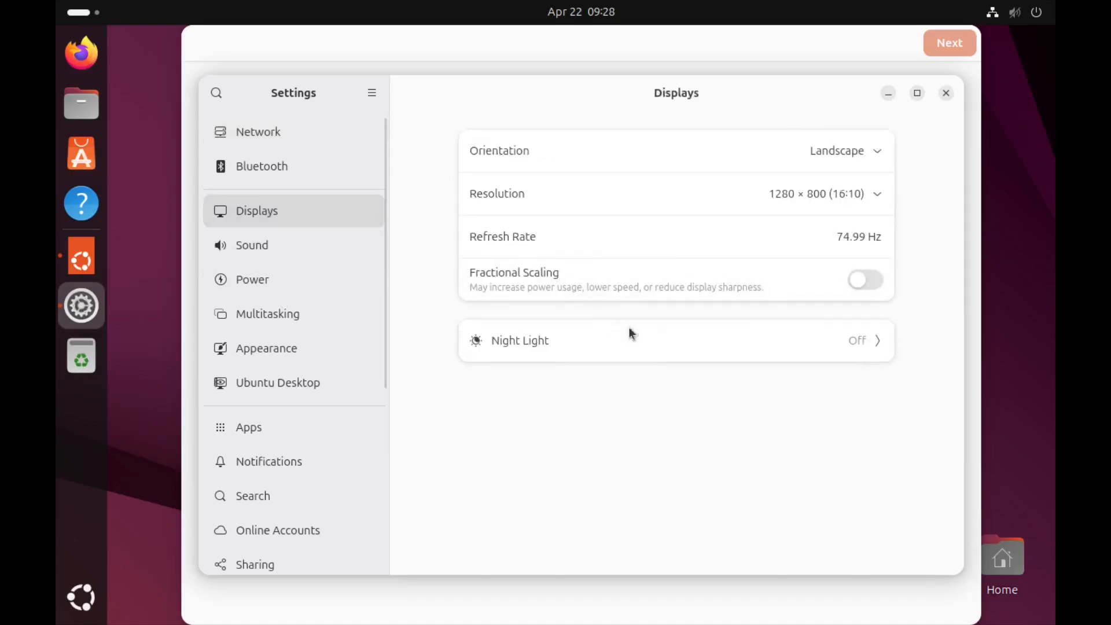
left_click(854, 201)
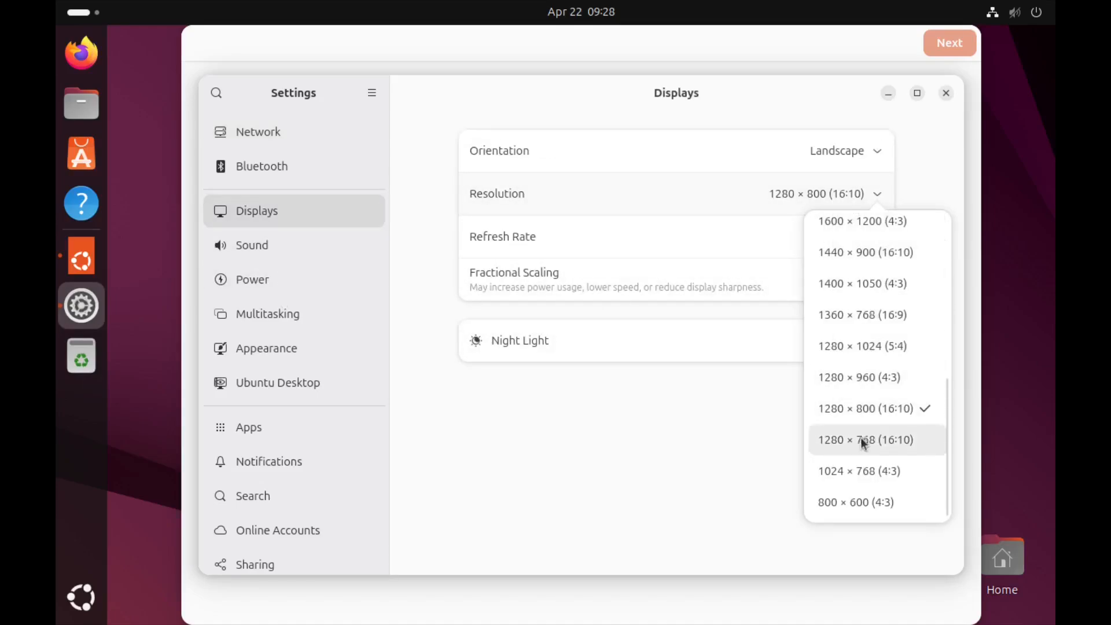
scroll(873, 472, "up", 3)
scroll(874, 471, "up", 3)
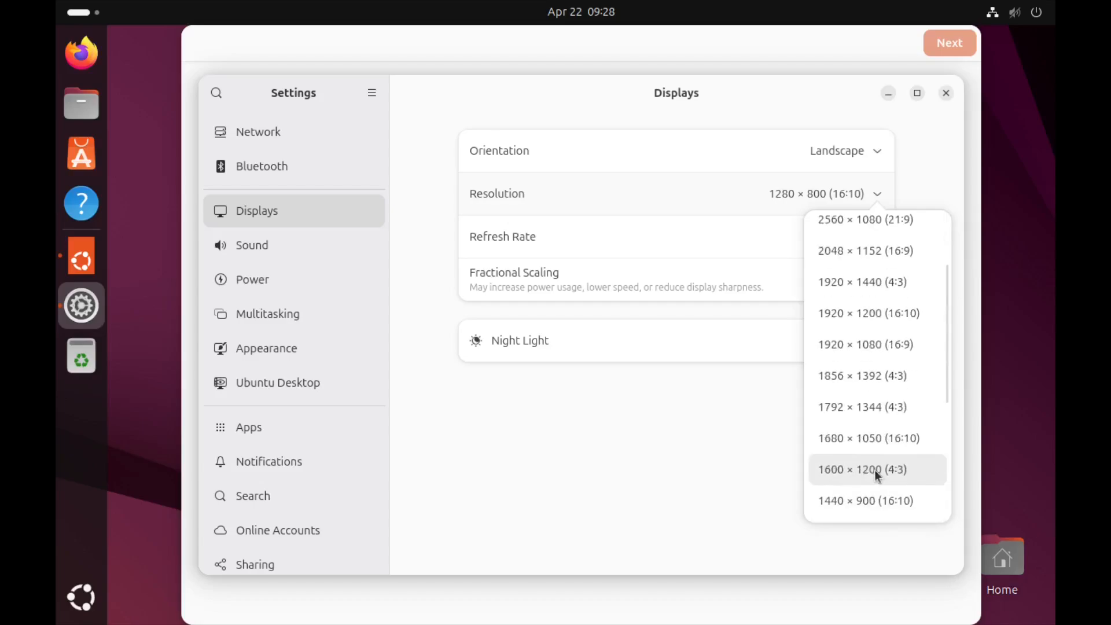
left_click(880, 347)
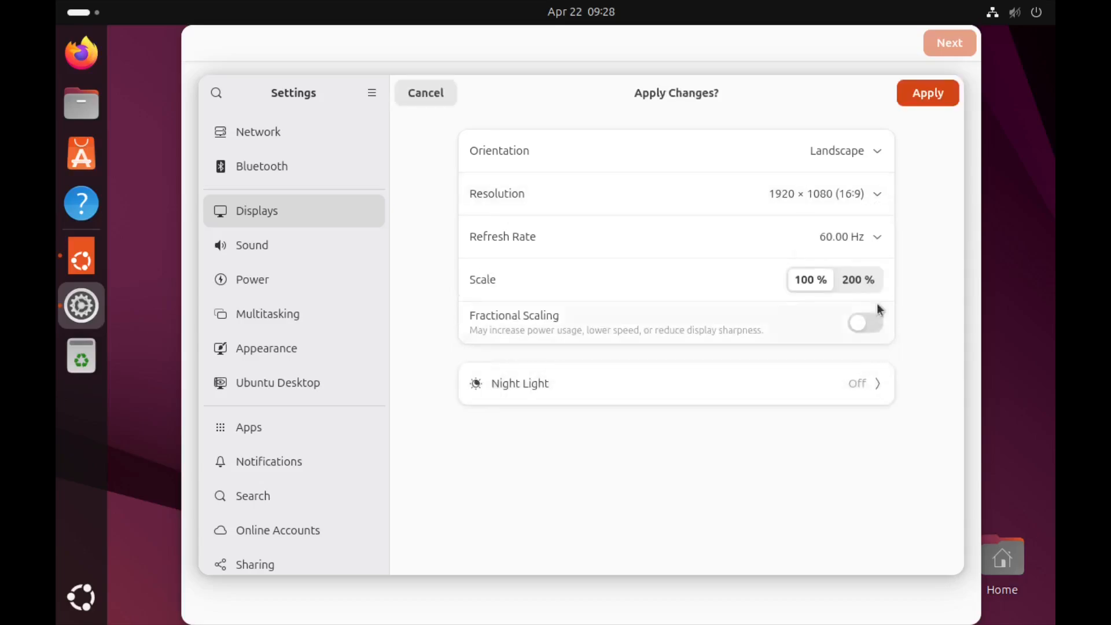
left_click(926, 95)
left_click(613, 341)
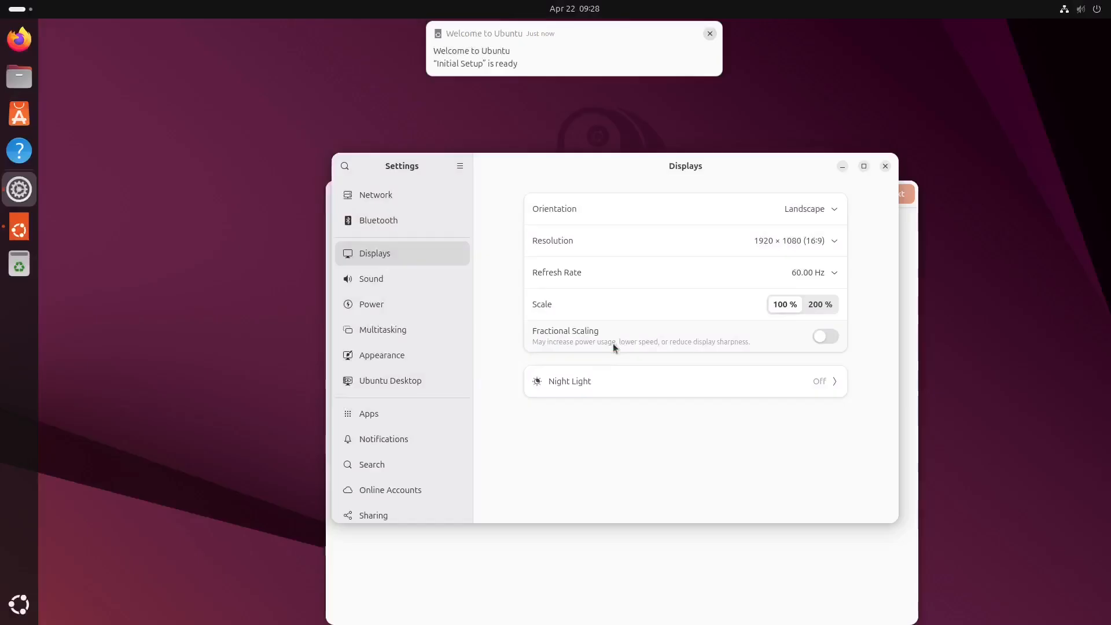
left_click_drag(490, 167, 278, 127)
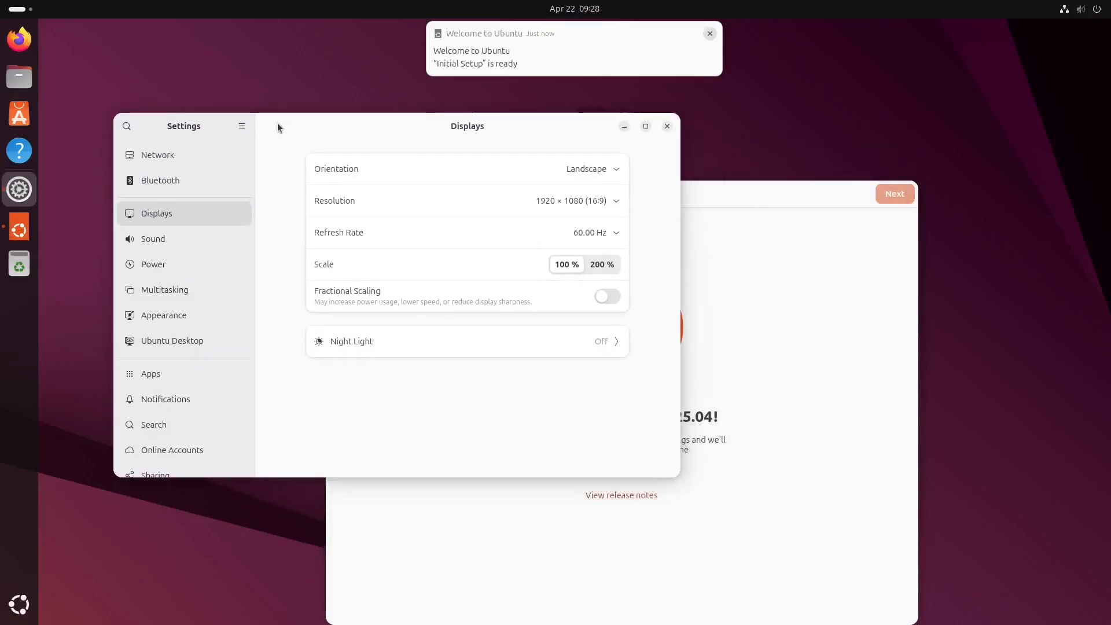
left_click(668, 126)
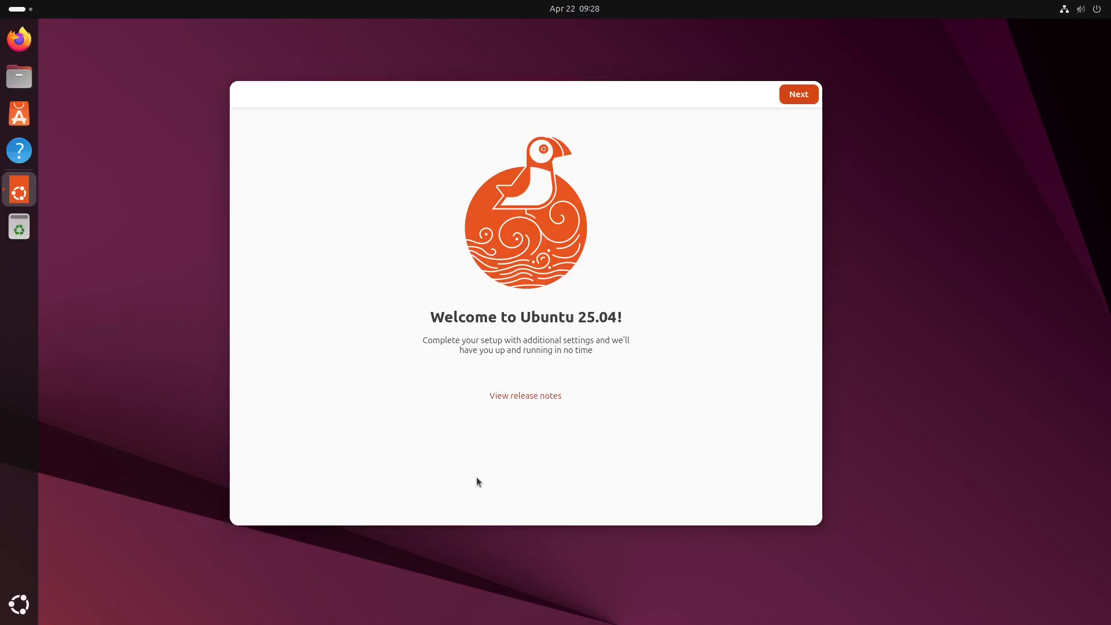
Choose 'No, don't share system data' and finish the Welcome to Ubuntu setup
left_click(798, 94)
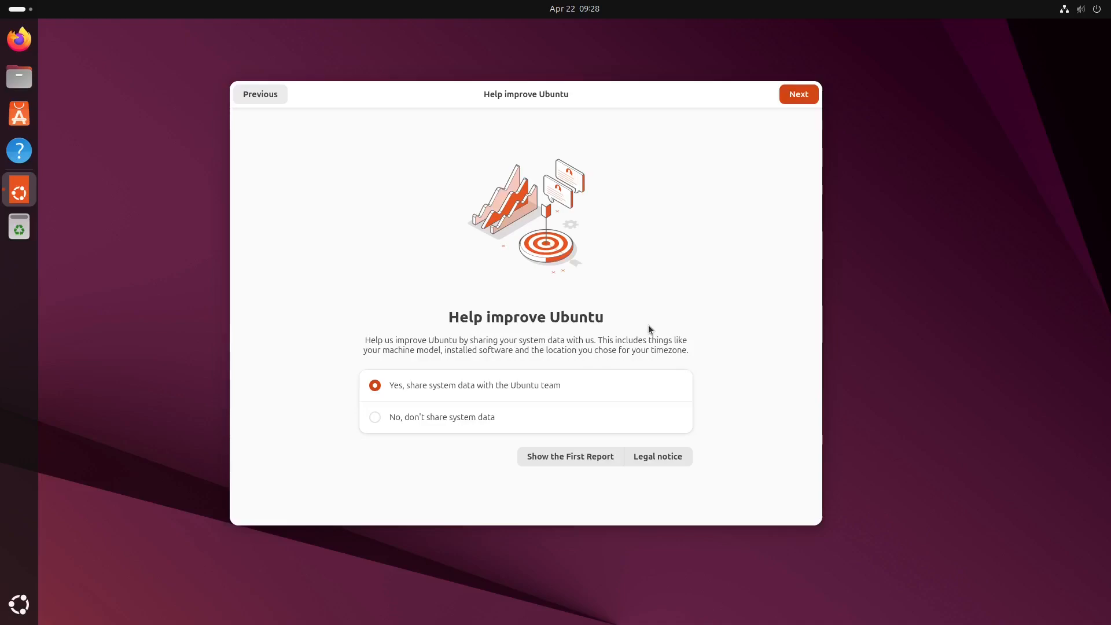
left_click(422, 416)
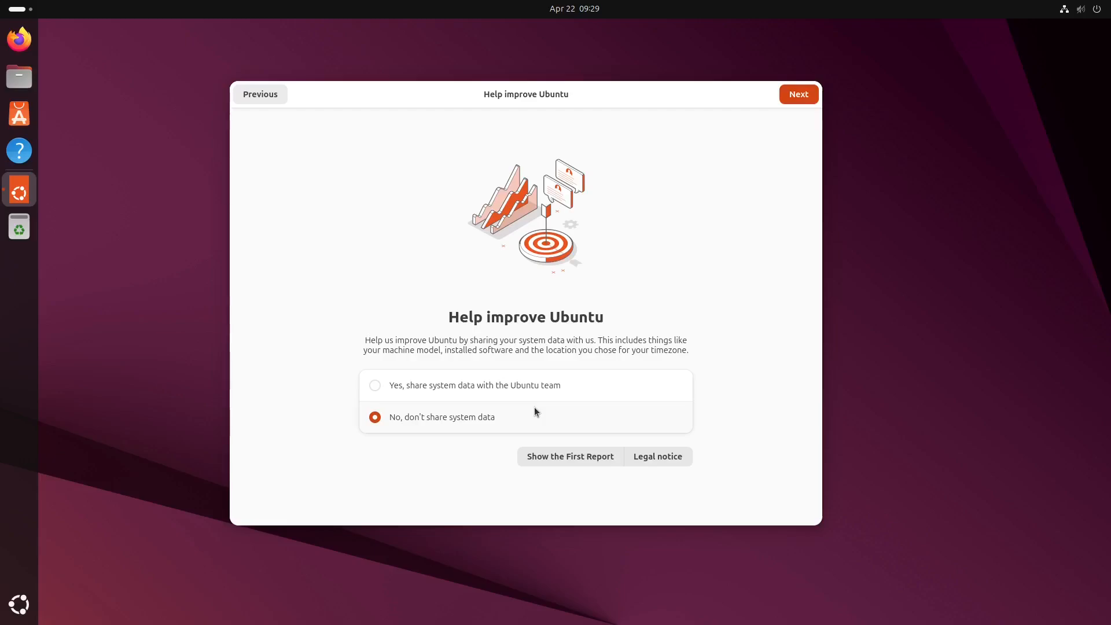
left_click(796, 98)
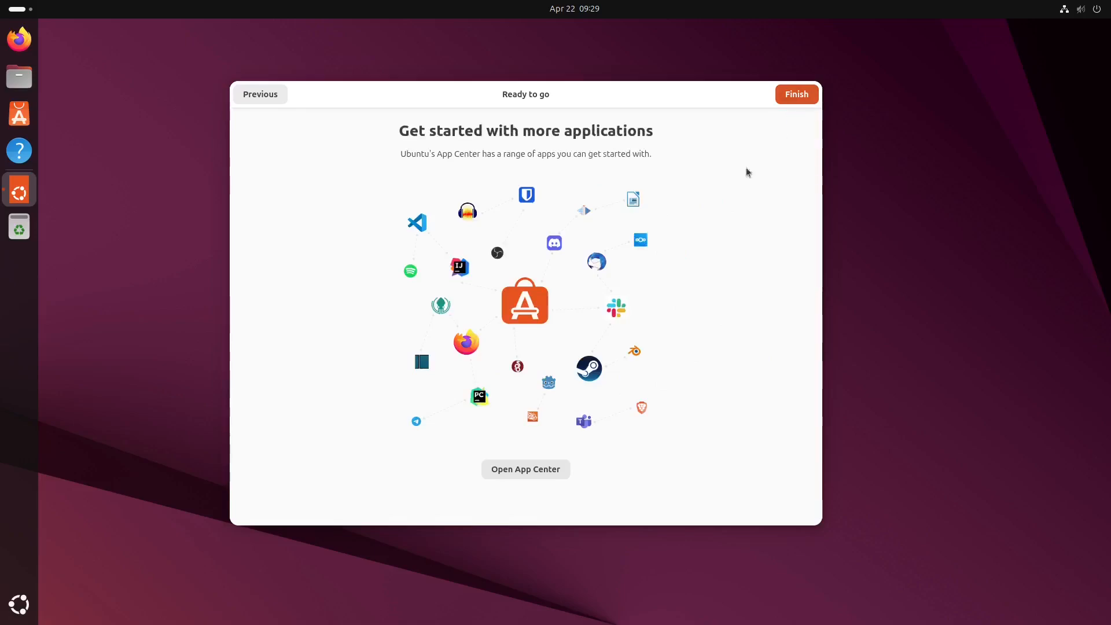
left_click(797, 95)
left_click_drag(740, 405, 954, 563)
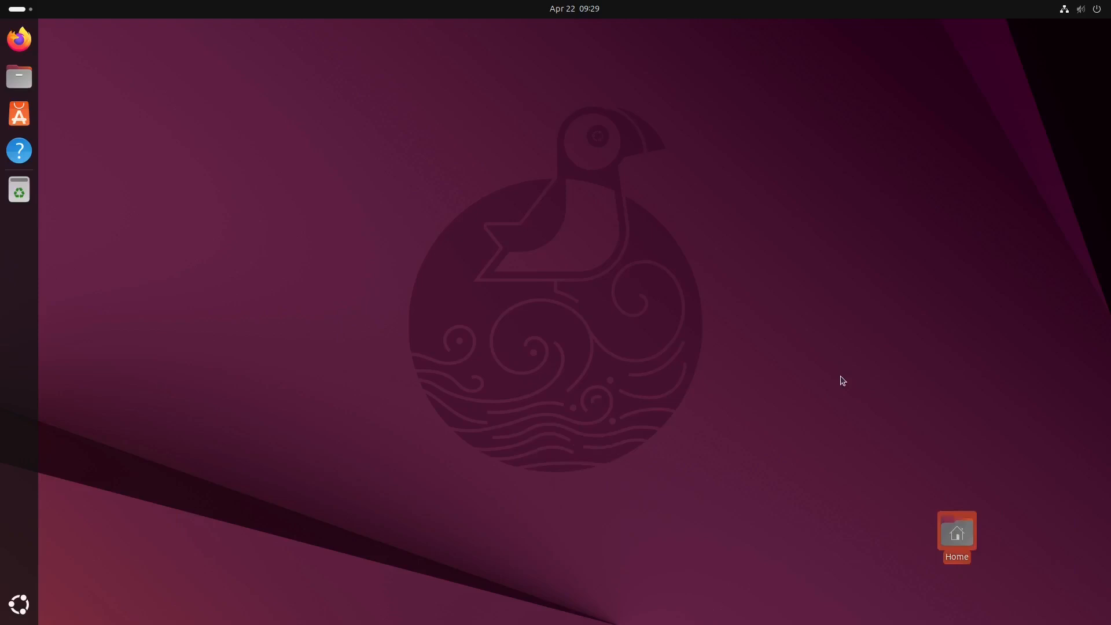
Open and close the Home folder, then launch App Center from the dock
double_click(957, 537)
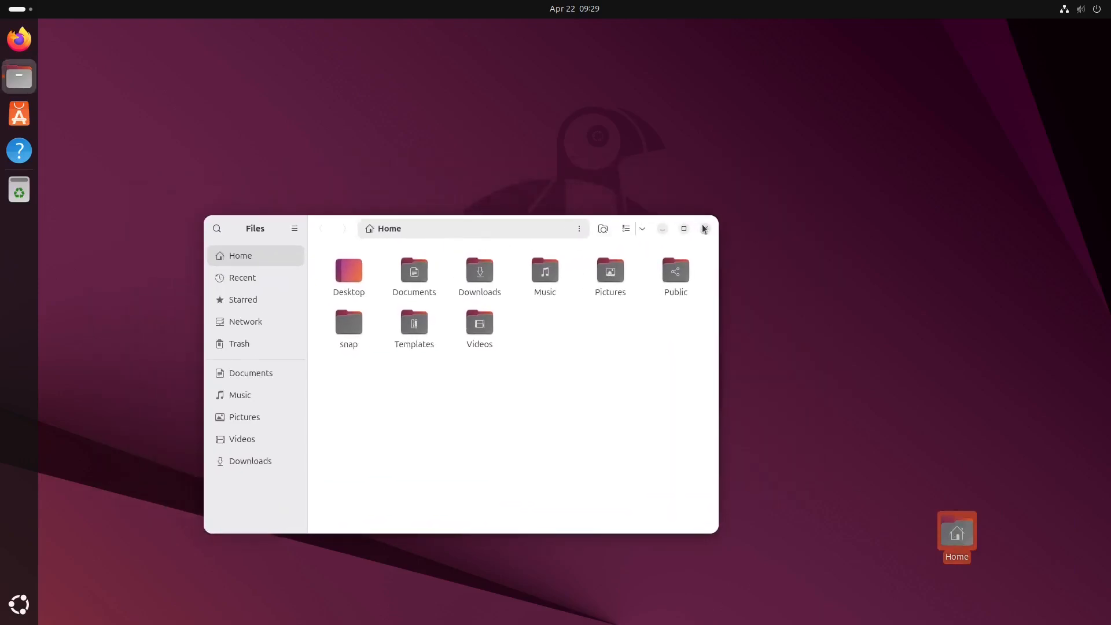
left_click(704, 226)
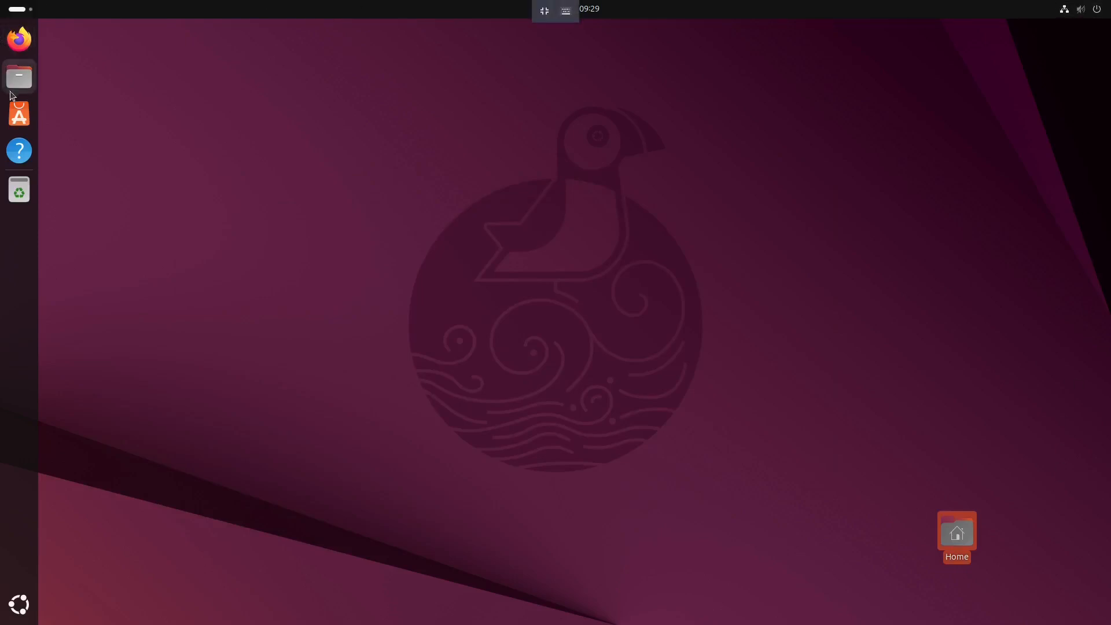
left_click(29, 120)
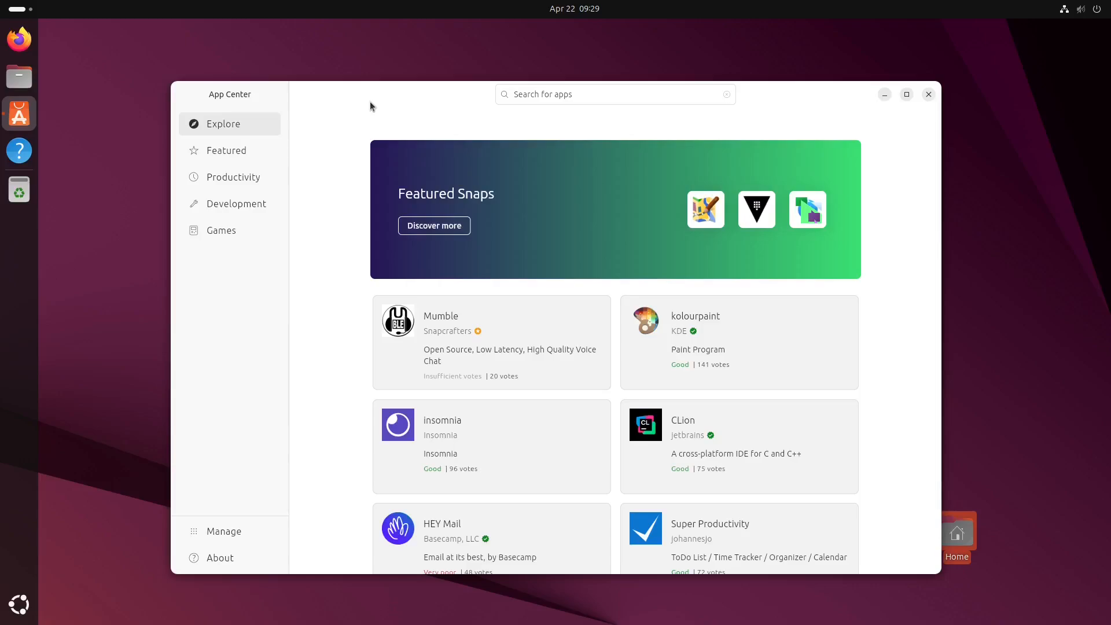
Search App Center for obs, then discord, then stsge
left_click(599, 93)
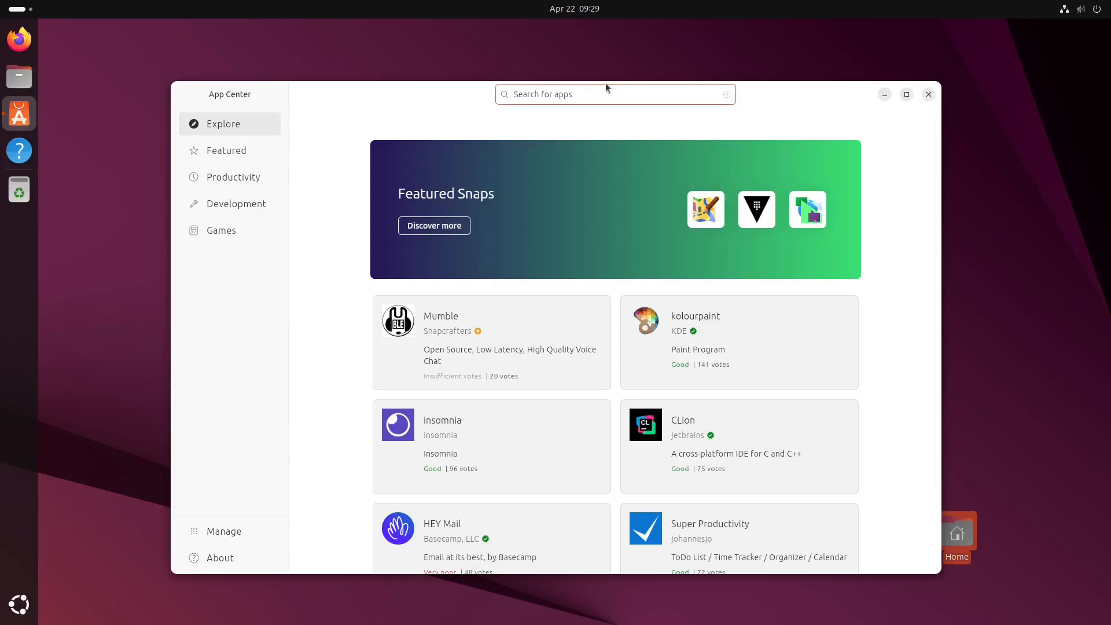
type("obs")
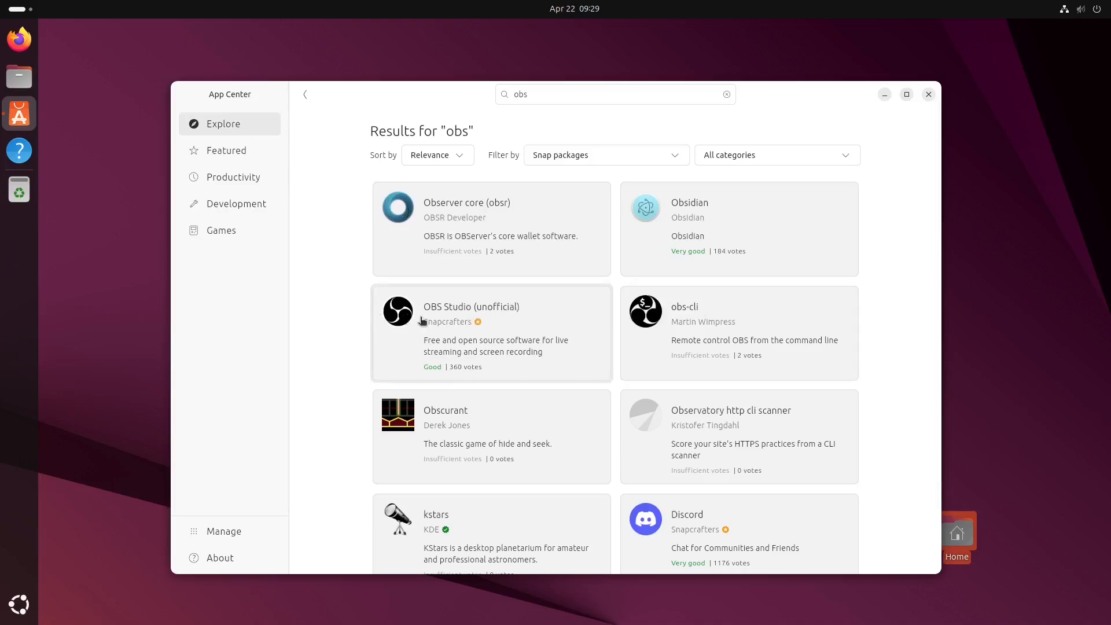
left_click(614, 99)
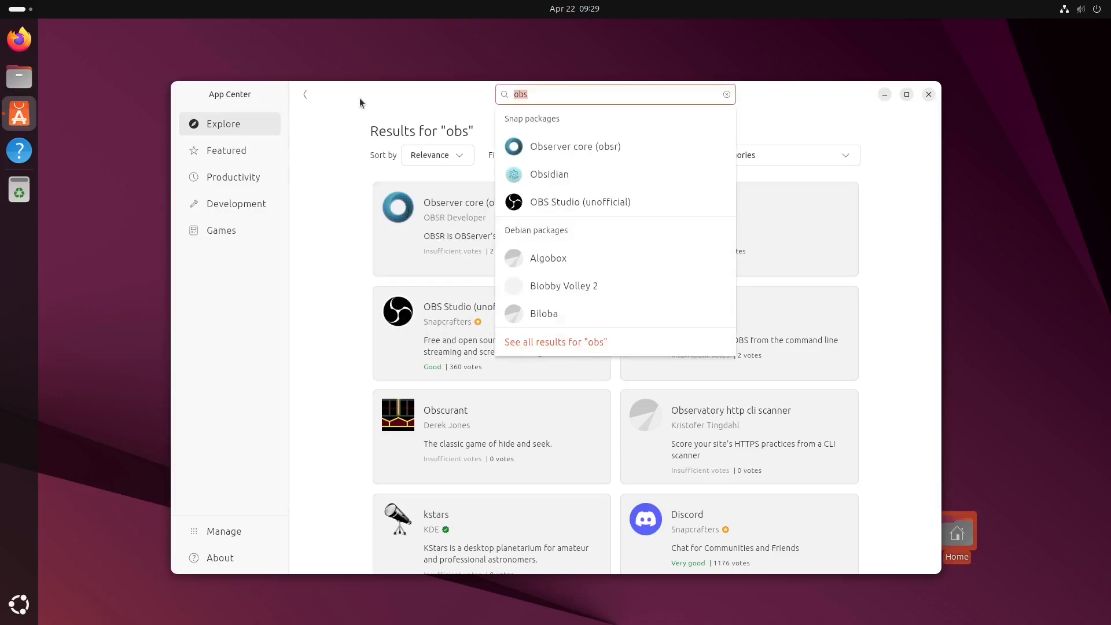
type("discorsd")
key("Return")
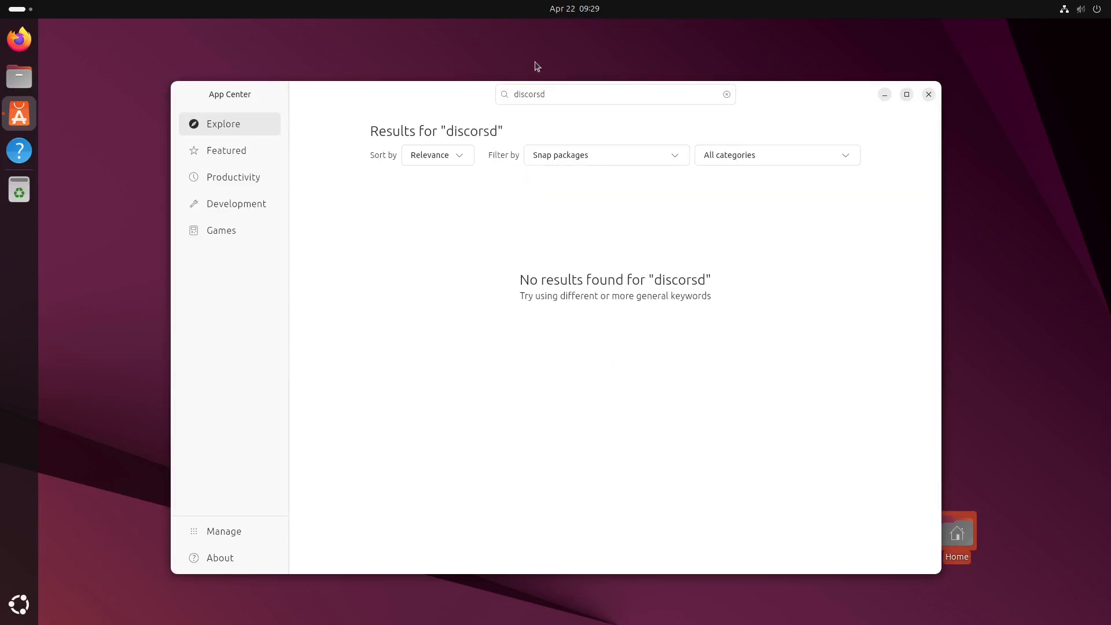
left_click(562, 92)
type("discord")
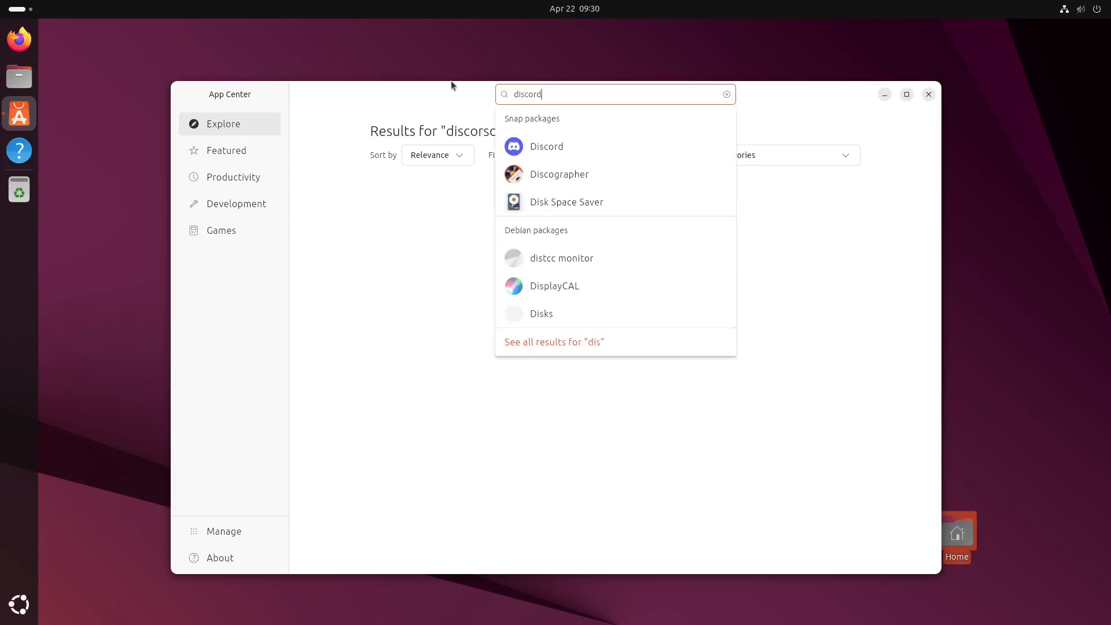
key("Return")
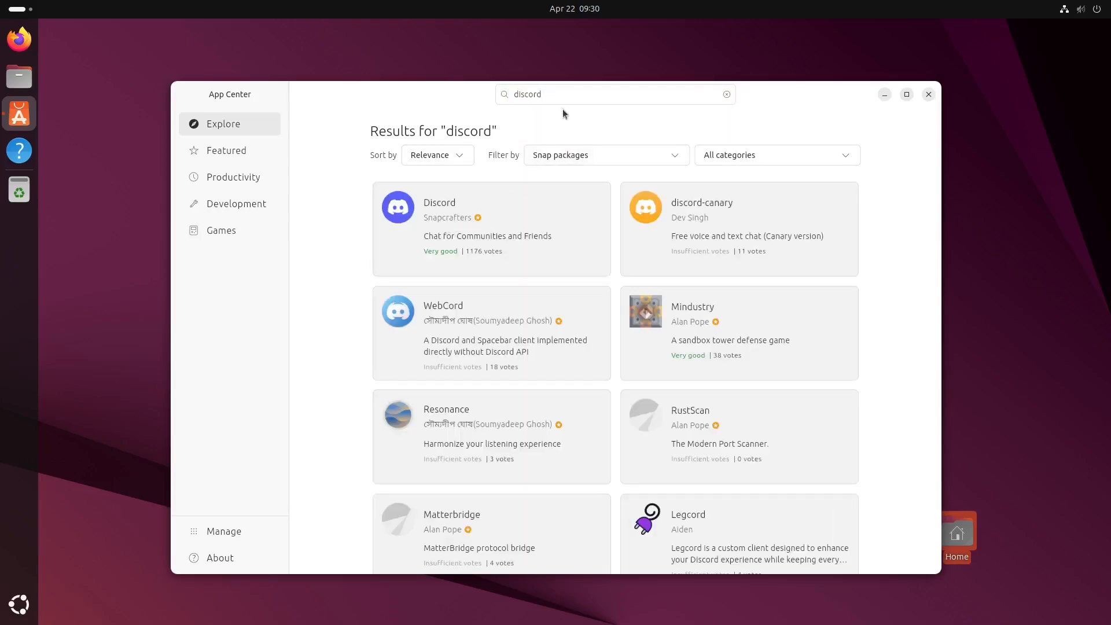
left_click(560, 95)
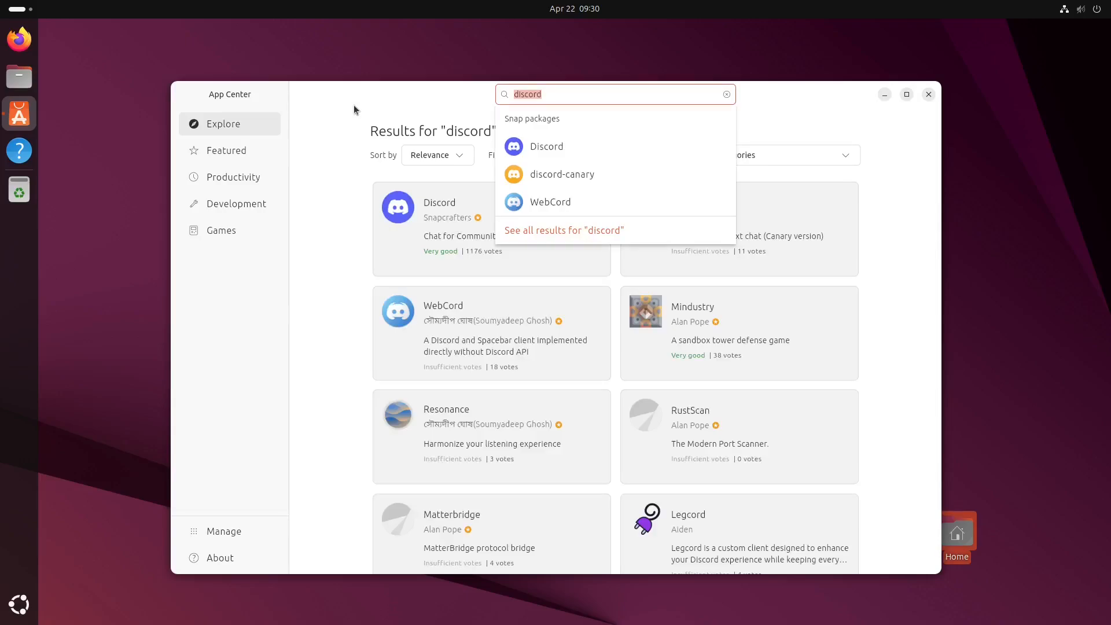
type("stsge")
key("Return")
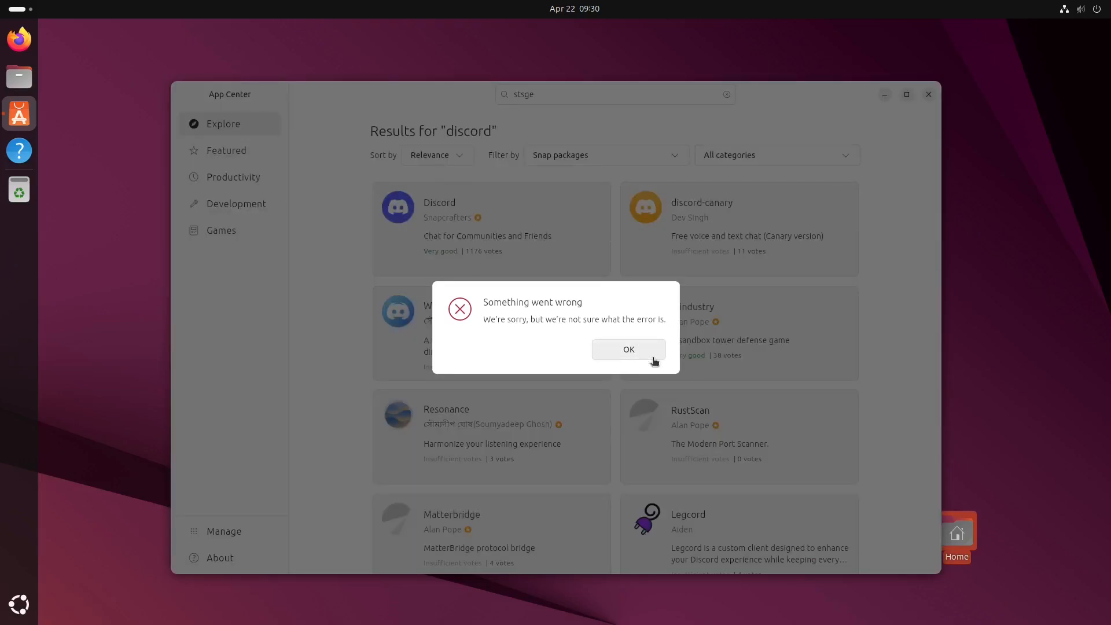
Dismiss the error, restart App Center, and go to the Manage installed snaps page
left_click(636, 354)
mouse_move(372, 92)
left_mouse_down()
mouse_move(583, 405)
mouse_move(369, 144)
mouse_move(353, 83)
mouse_move(380, 89)
left_mouse_up()
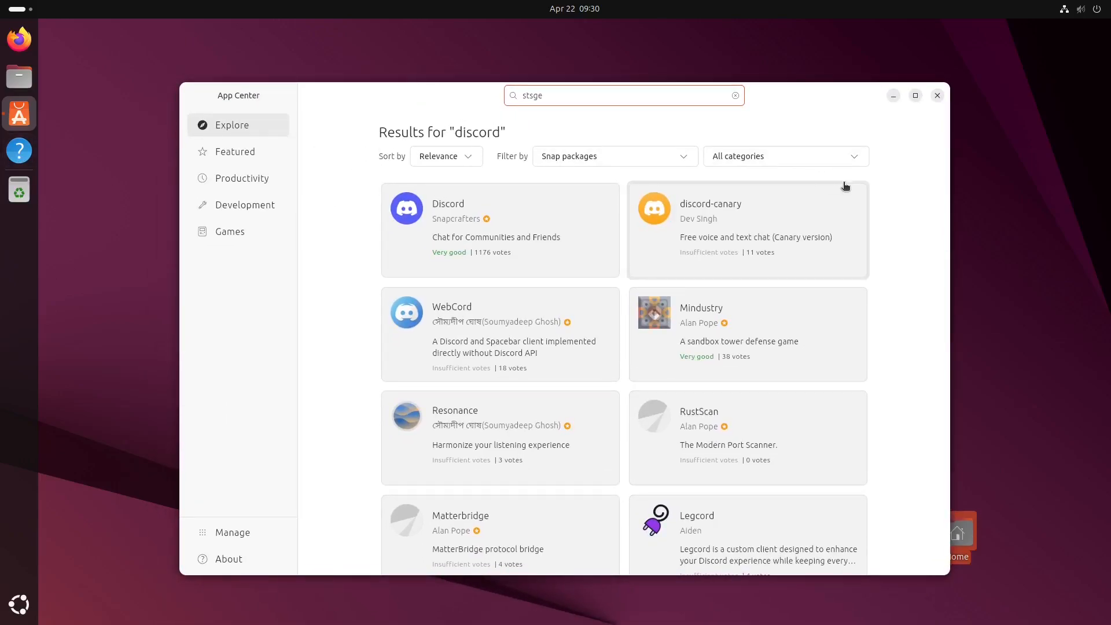
left_click(937, 95)
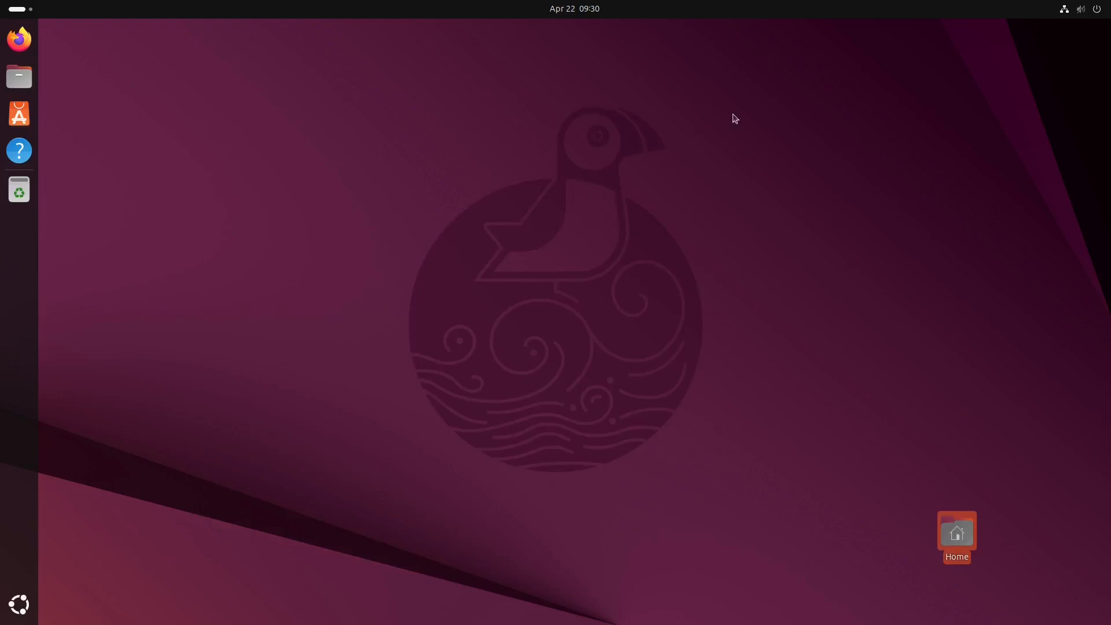
left_click(19, 114)
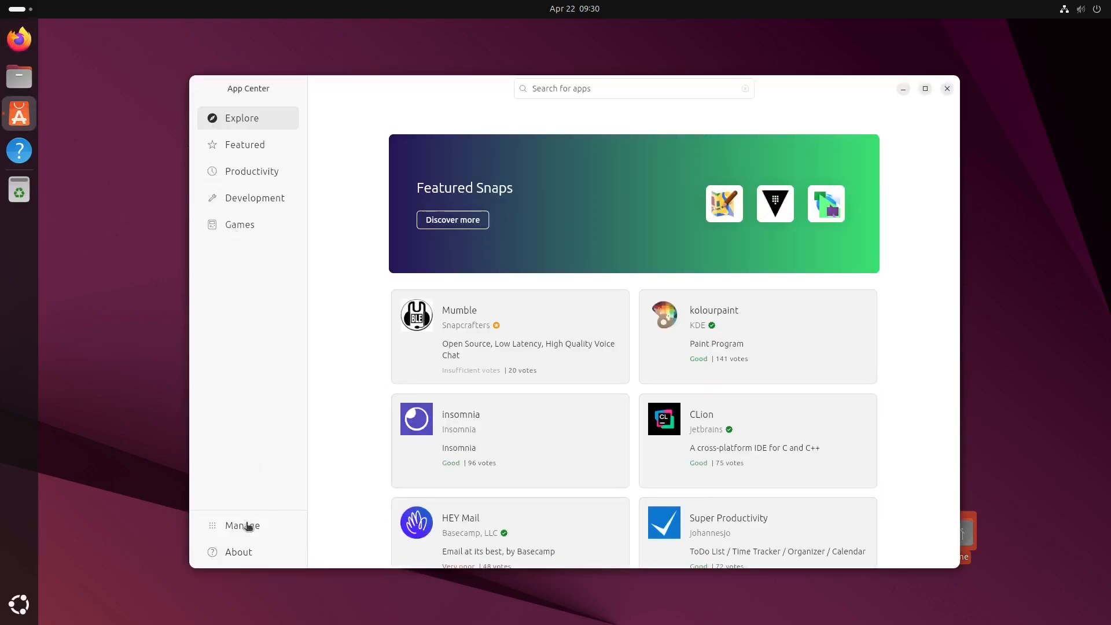
left_click(245, 525)
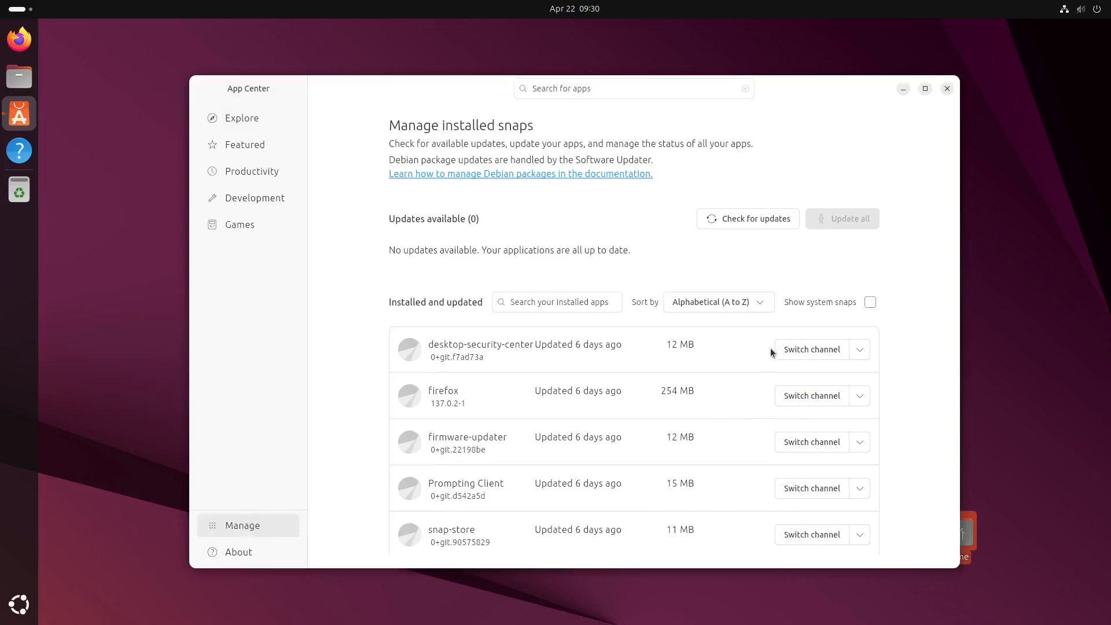
Check for snap updates and toggle Show system snaps in the installed list
left_click(756, 219)
left_click(870, 303)
left_click(870, 304)
left_click(860, 351)
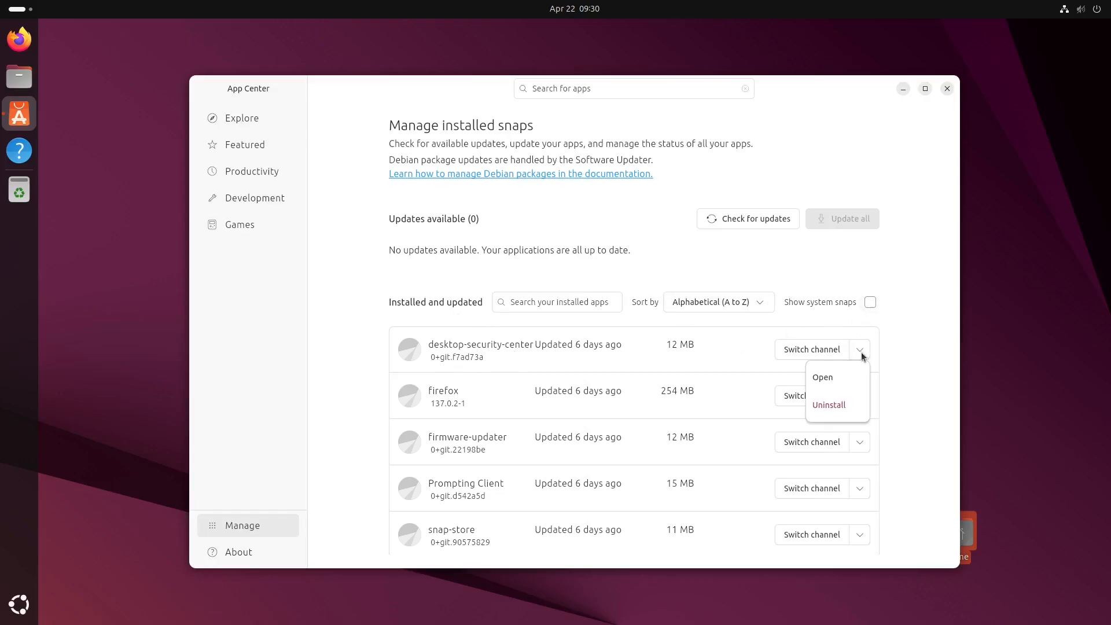
left_click(870, 302)
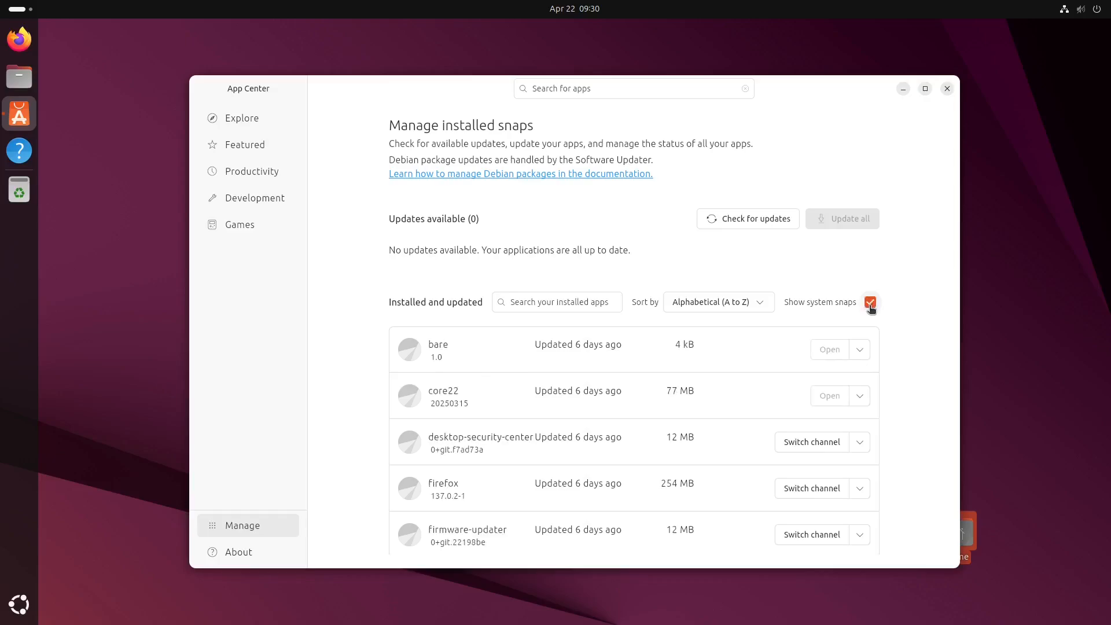
left_click(870, 303)
left_click(870, 303)
left_click(870, 303)
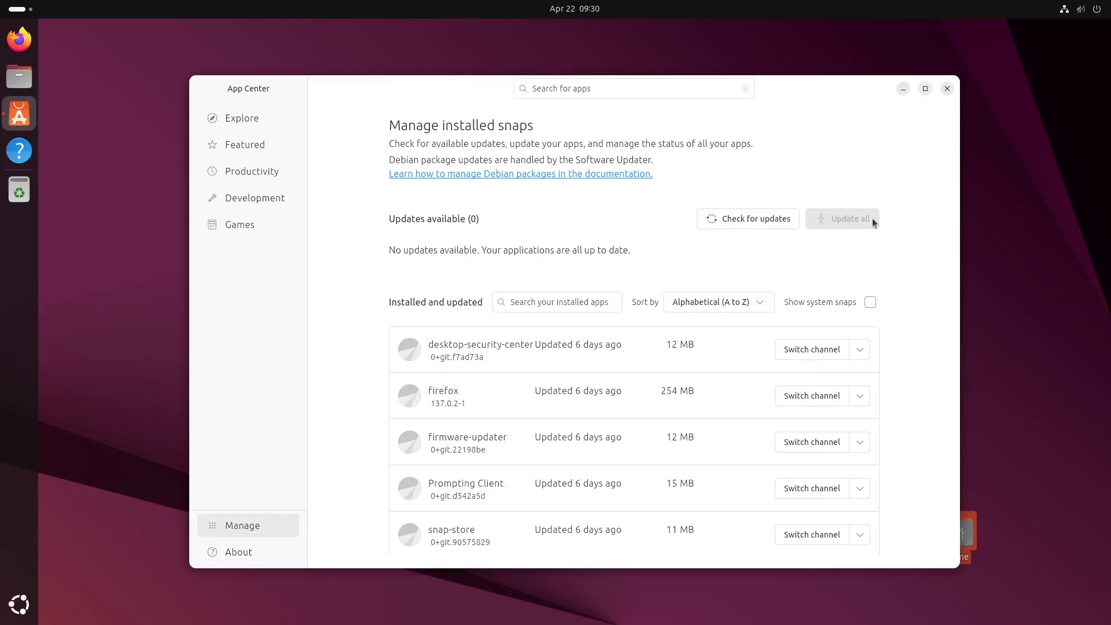
Check for snap updates again, finding none, and close App Center
left_click(779, 218)
scroll(586, 279, "down", 1)
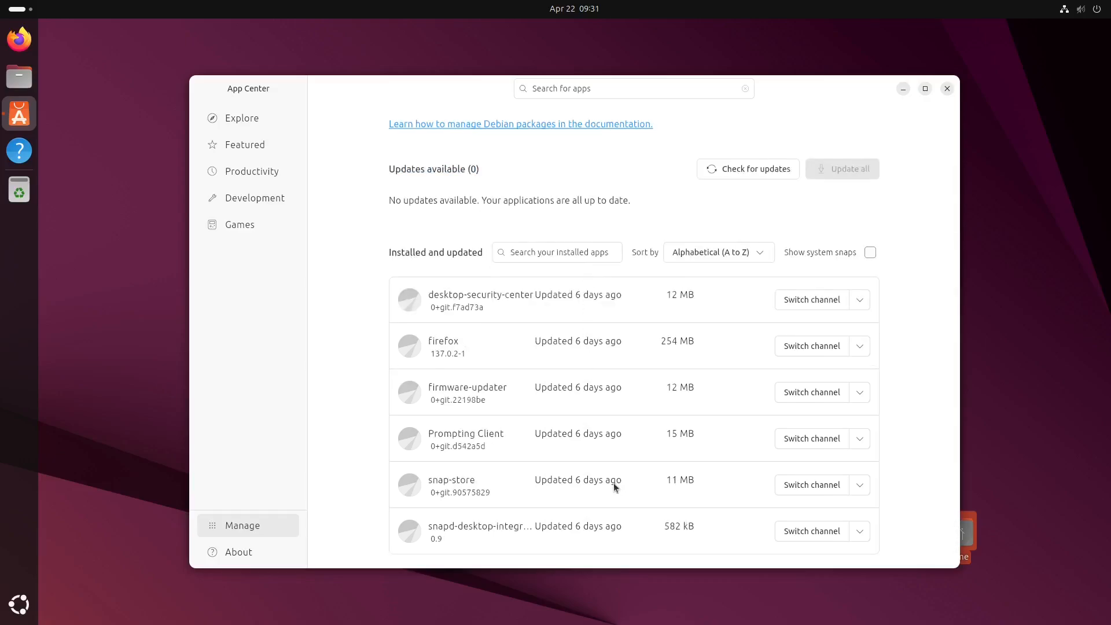
scroll(613, 482, "up", 1)
left_click(948, 88)
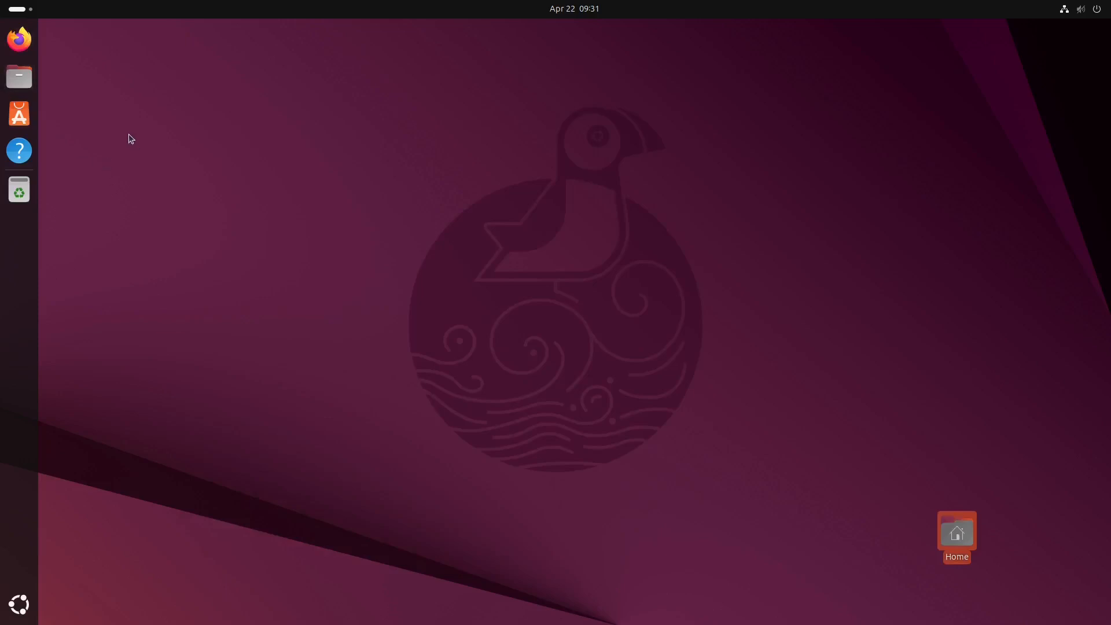
Launch Terminal and run sudo apt update and sudo apt upgrade, finding 0 packages to upgrade
left_click(18, 604)
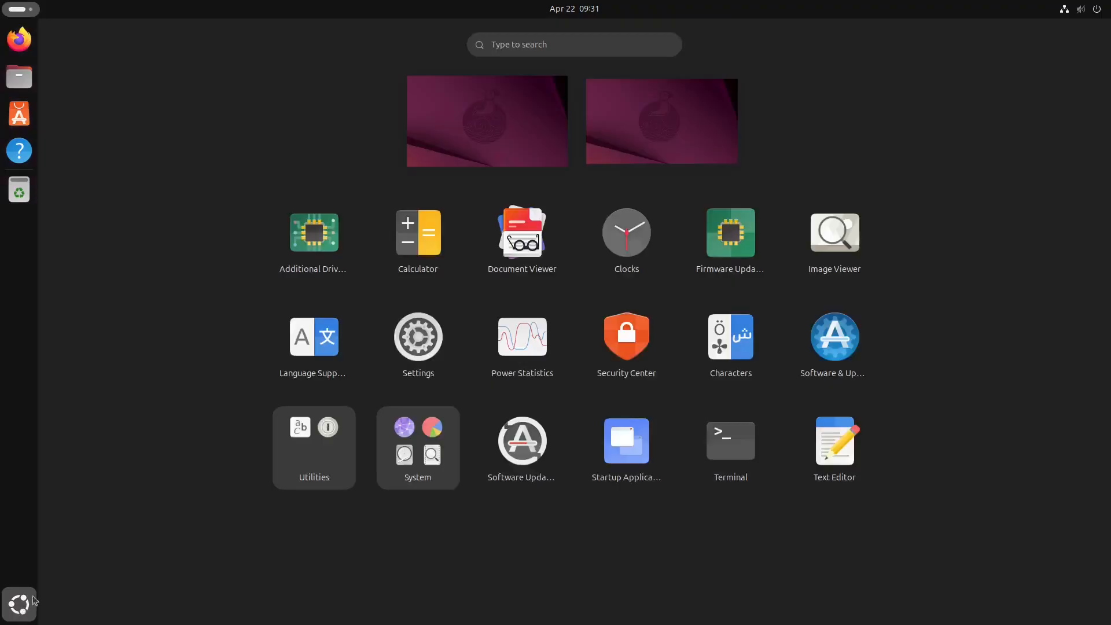
left_click(723, 450)
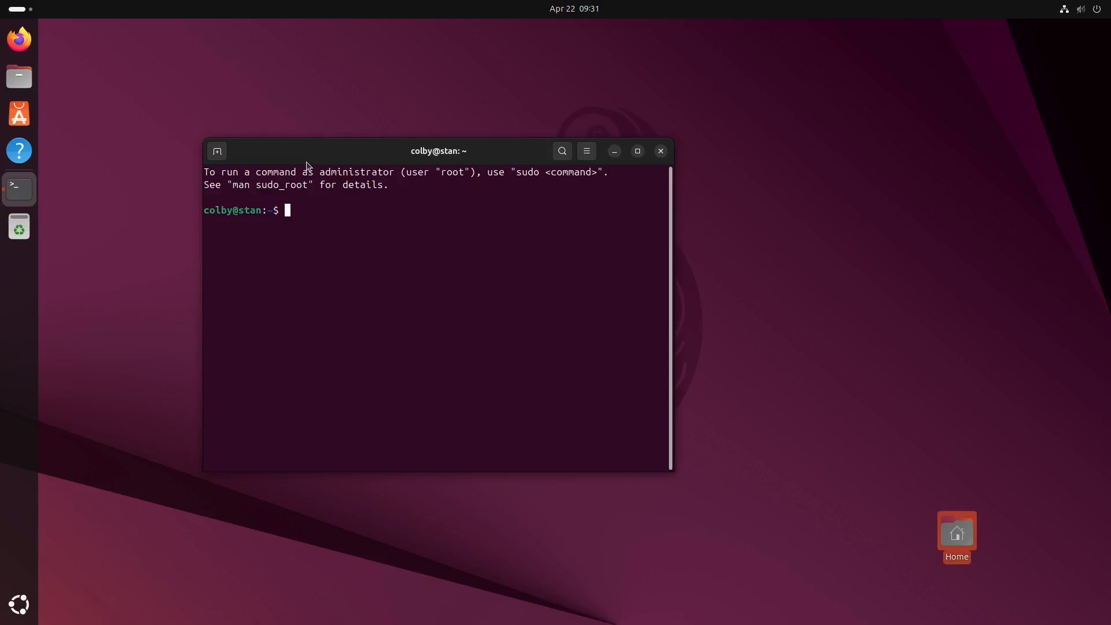
type("sudo apt update")
key("Return")
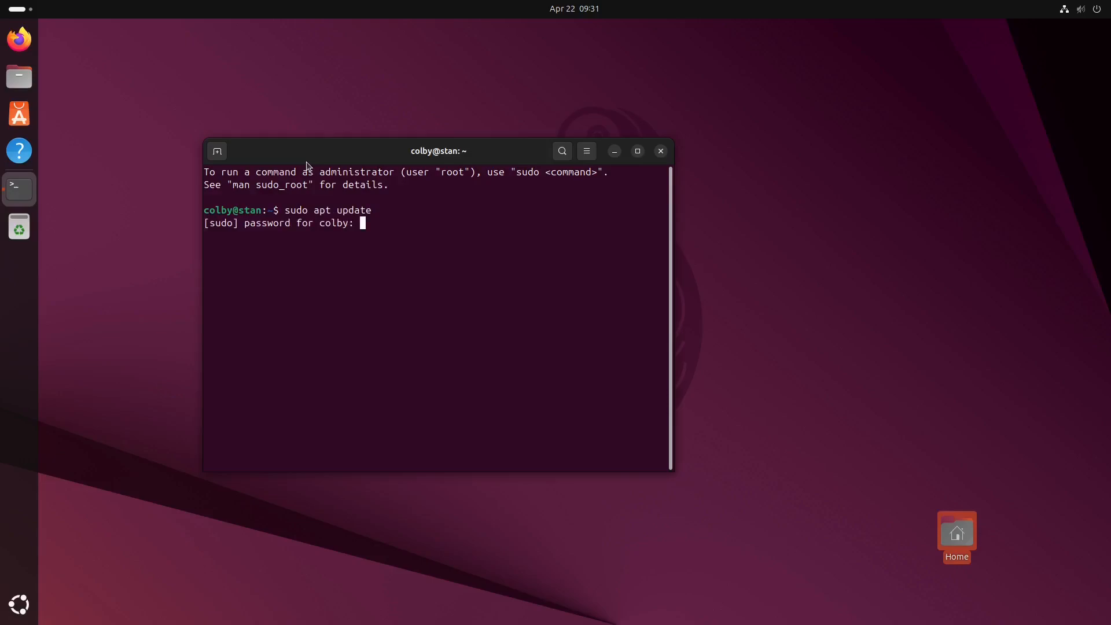
key("Return")
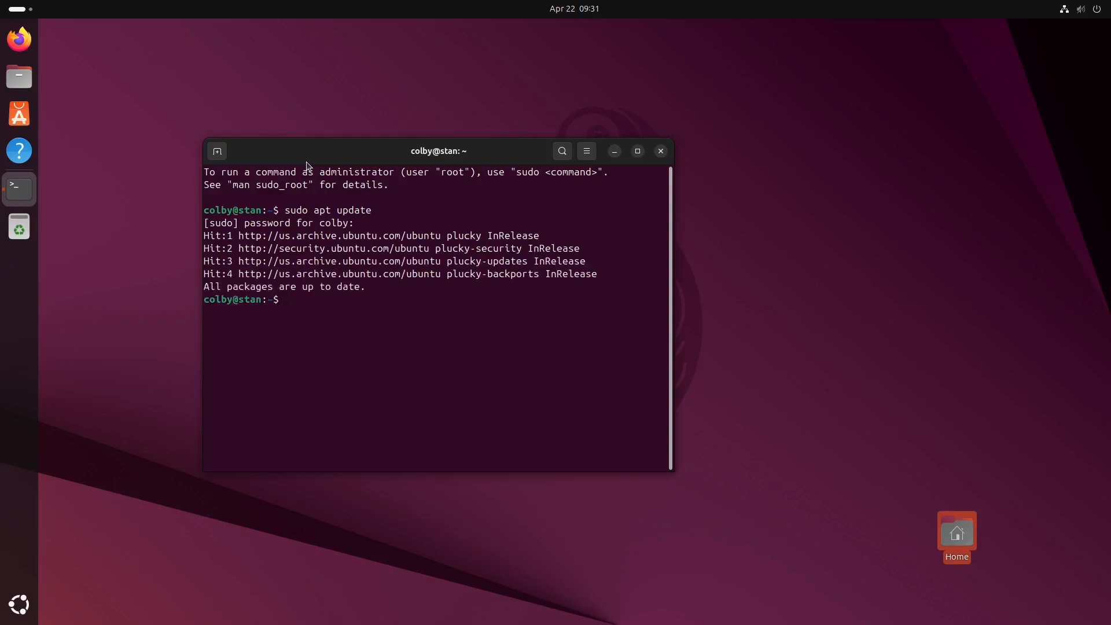
type("sudo apt upgrade")
key("Return")
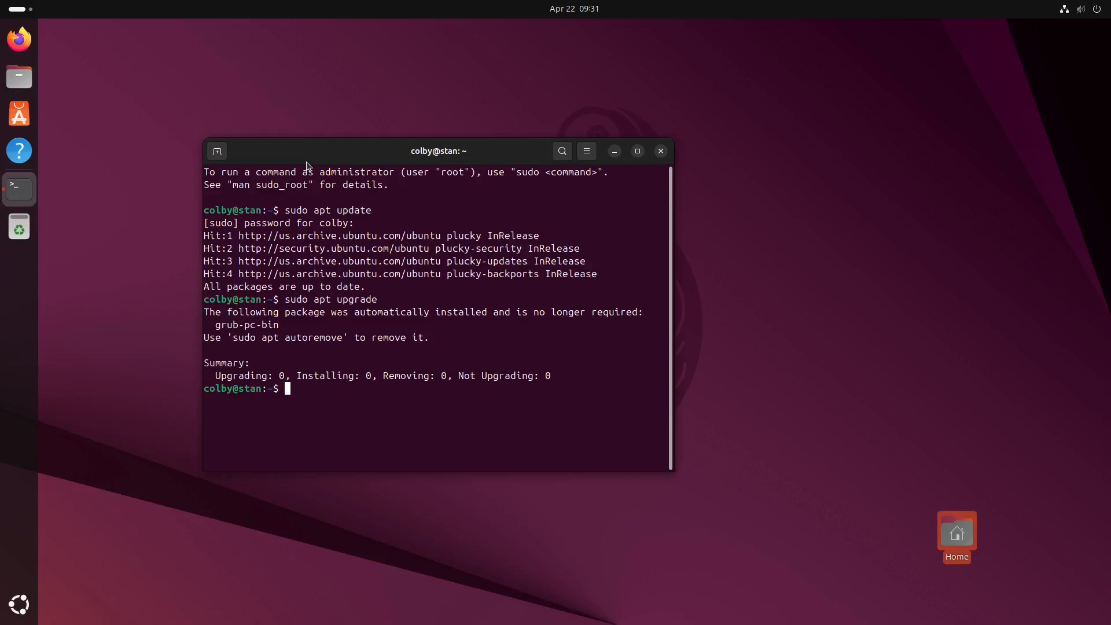
Highlight the no-longer-required message and the suggested autoremove command in the terminal output
type("sudo")
left_click_drag(418, 312, 643, 312)
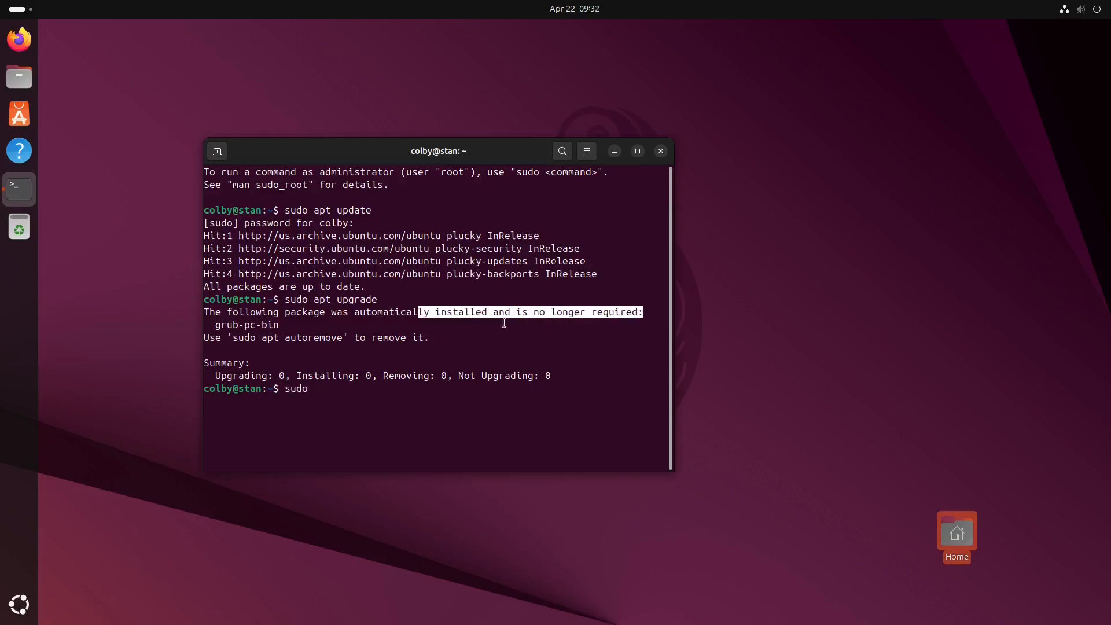
left_click(247, 336)
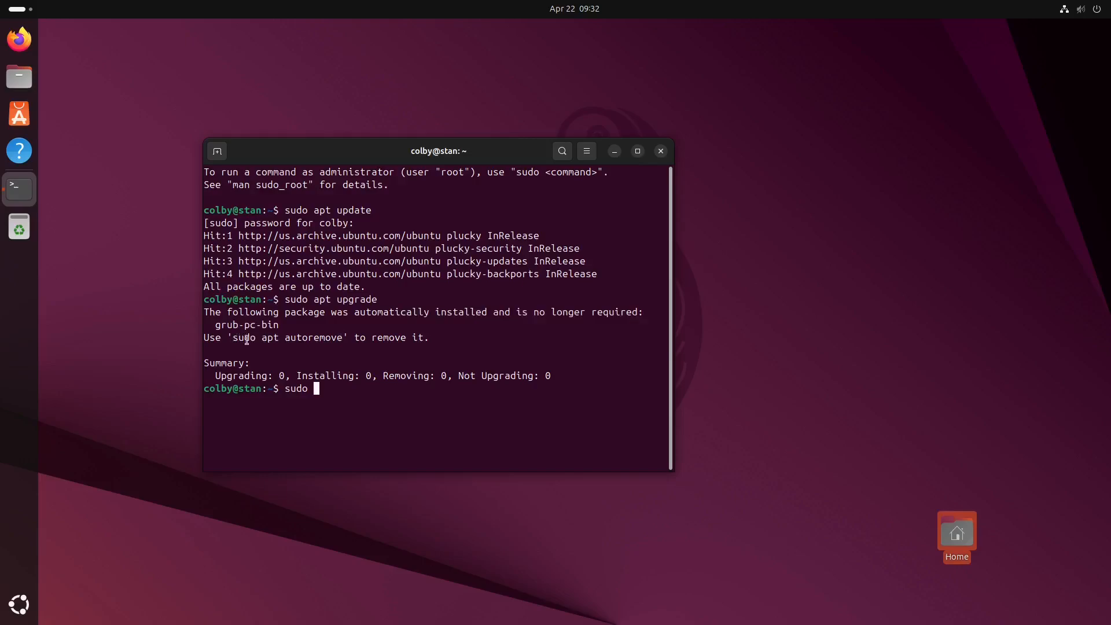
right_click(336, 371)
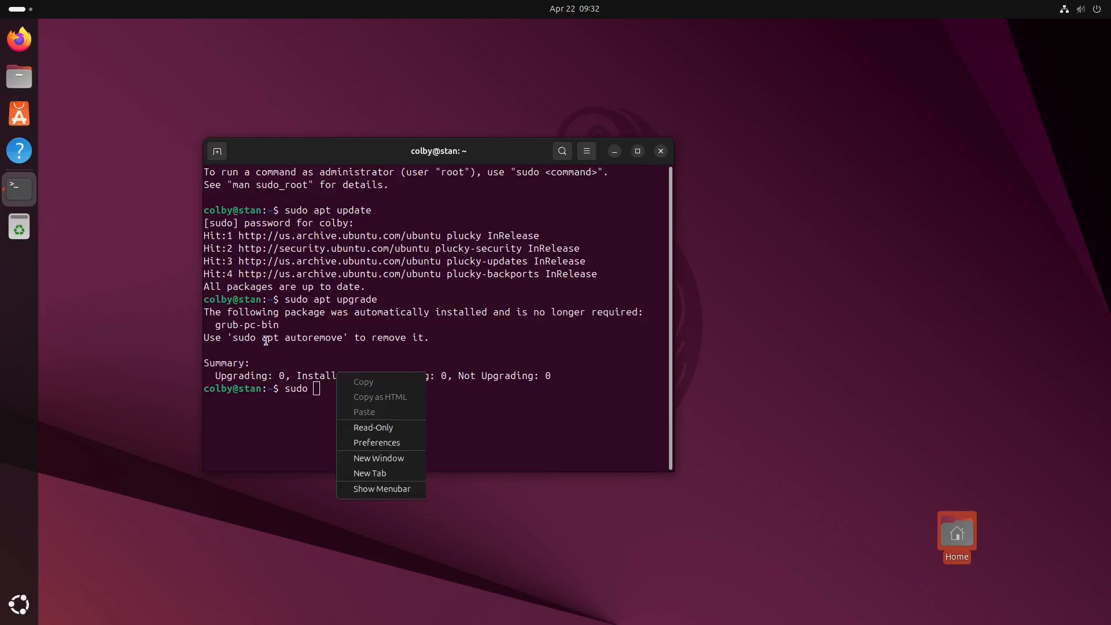
key("Escape")
left_click_drag(237, 339, 309, 338)
left_click(366, 411)
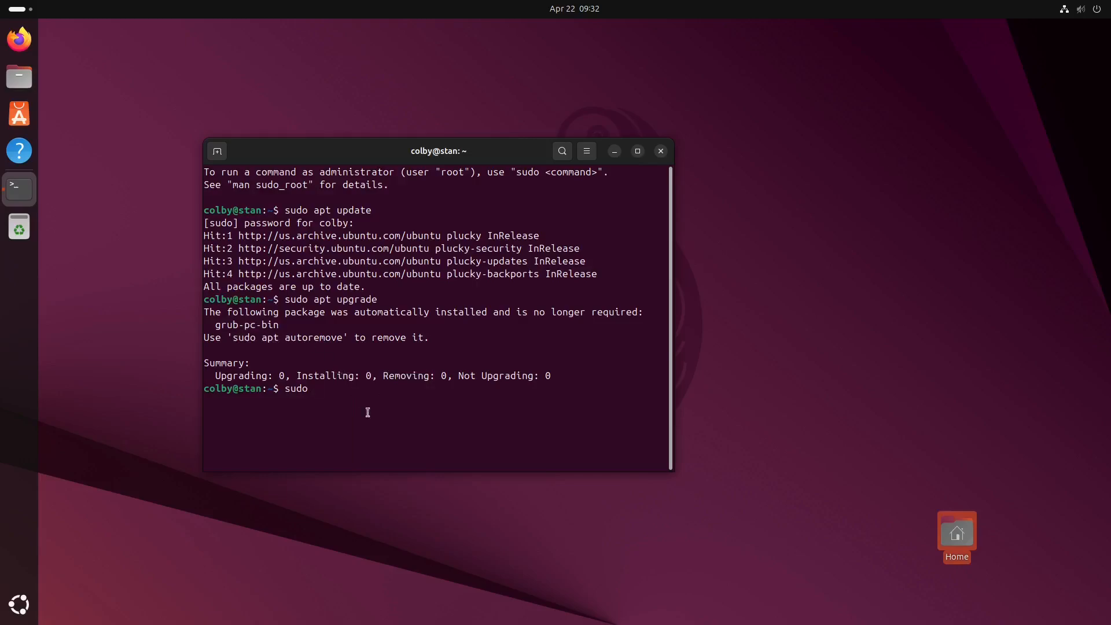
Run sudo apt autoremove and confirm removing grub-pc-bin, freeing 3,283 kB
type("sudo apt autoremove")
key("Return")
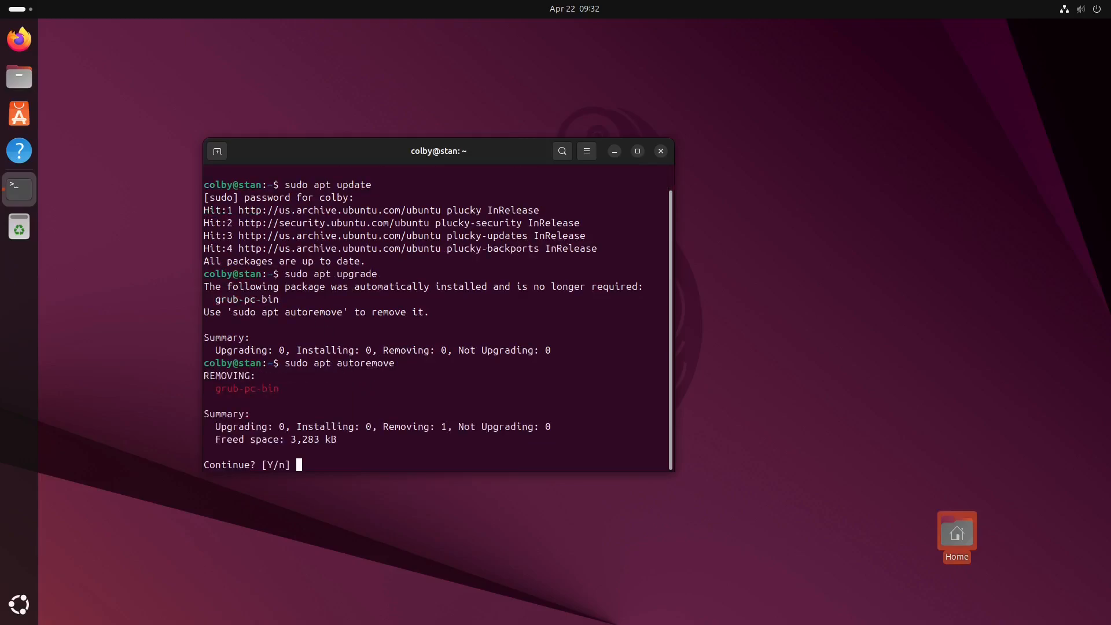
key("Return")
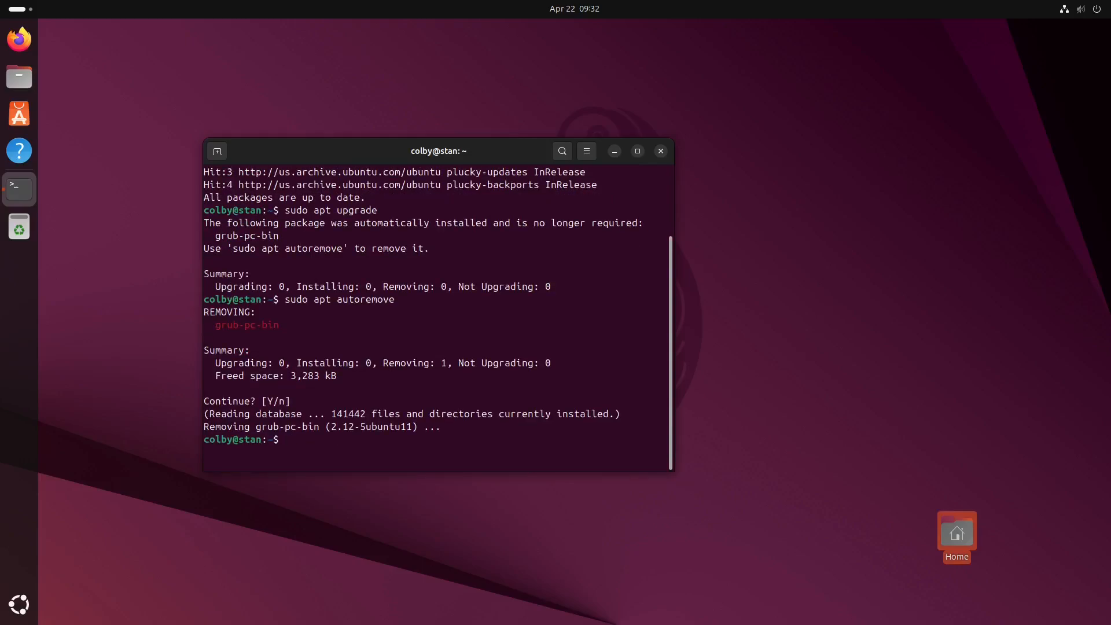
left_click_drag(216, 323, 278, 325)
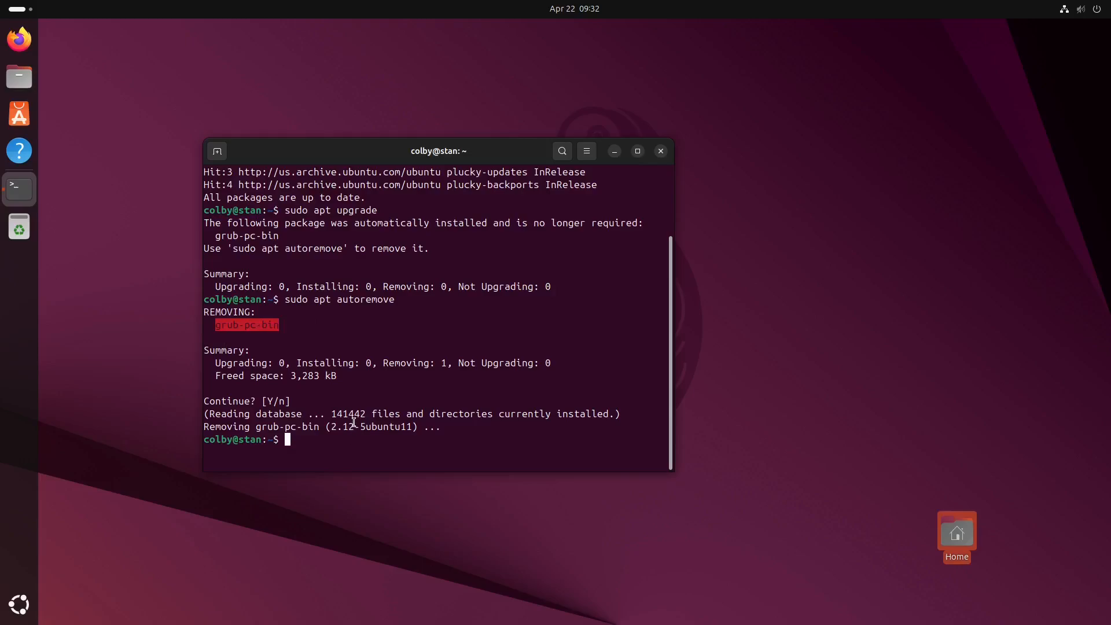
left_click(248, 322)
left_click_drag(221, 327, 335, 325)
left_click(376, 451)
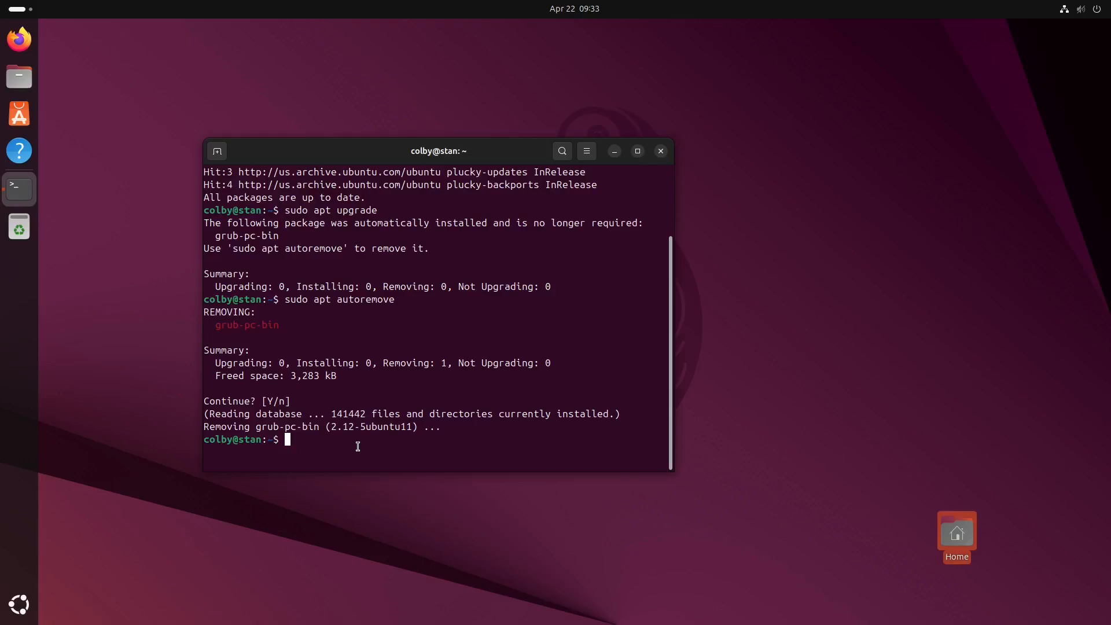
Type sudo snap refresh and zoom the terminal text in twice
type("sudo snap refresh==")
key("BackSpace")
key("BackSpace")
left_click(587, 151)
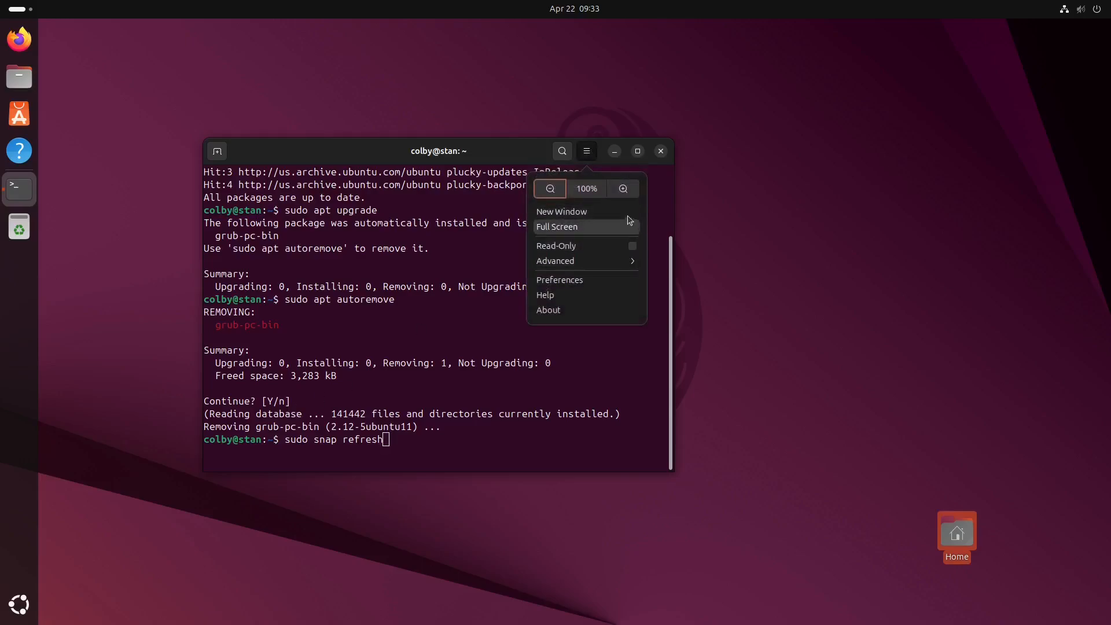
left_click(624, 189)
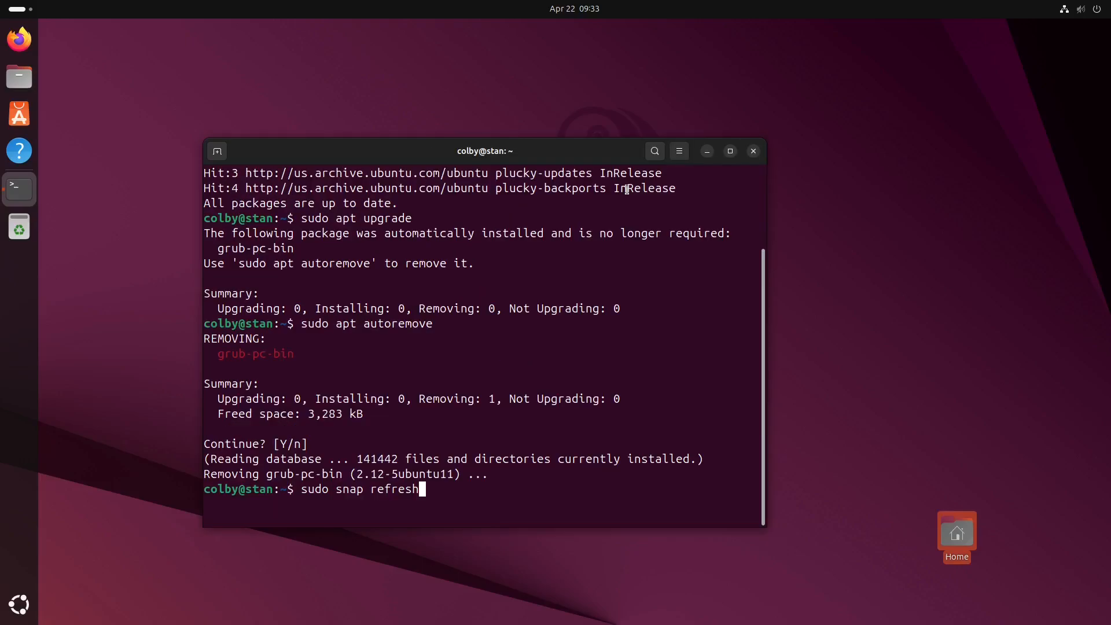
left_click(681, 156)
left_click(722, 189)
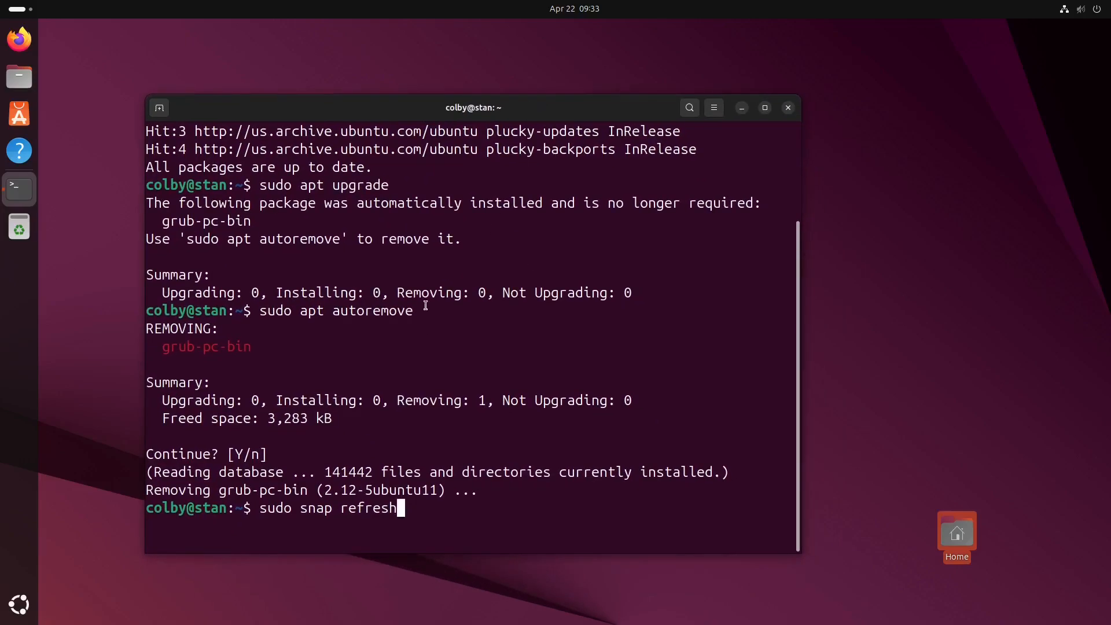
Cancel the snap refresh with Ctrl+C and clear the terminal screen
key("ctrl+c")
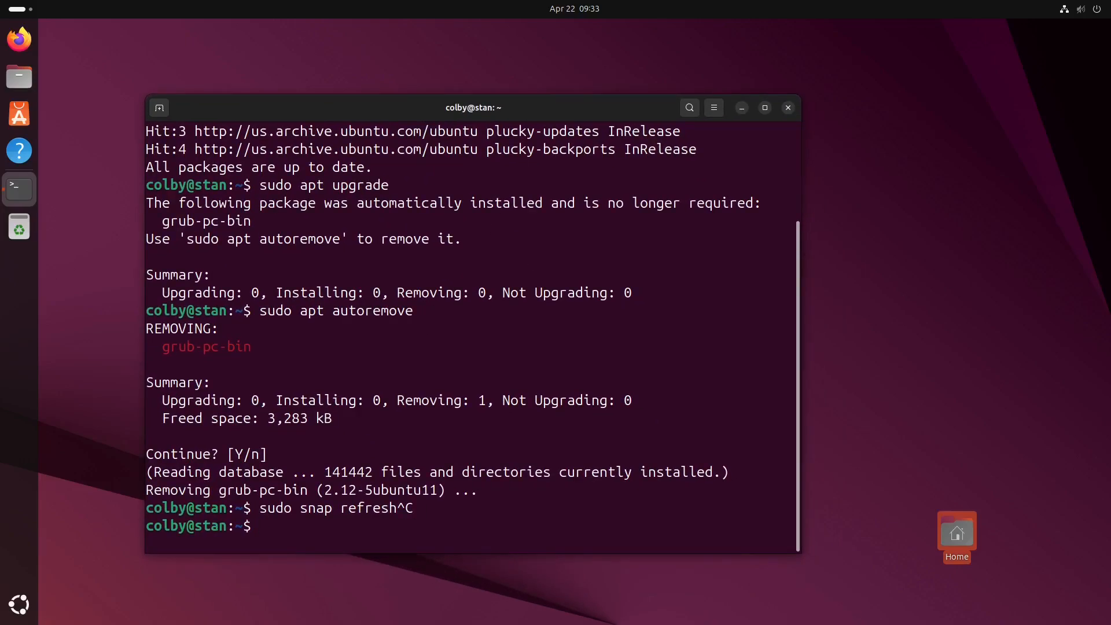
type("clear")
key("Return")
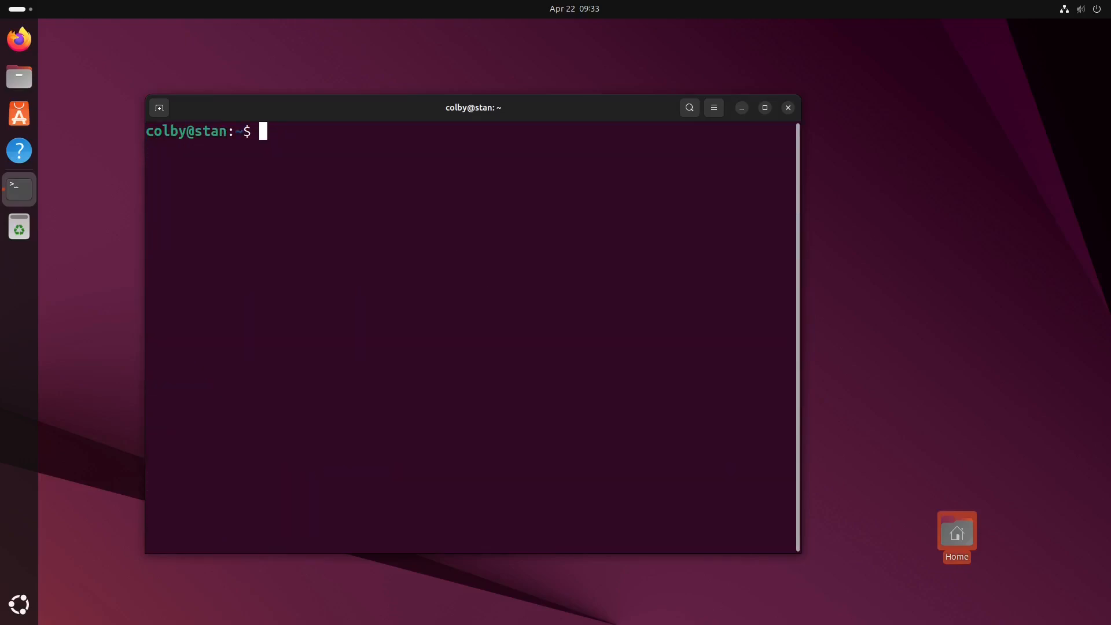
Run sudo apt update again in the terminal
type("sudo apt update")
key("Return")
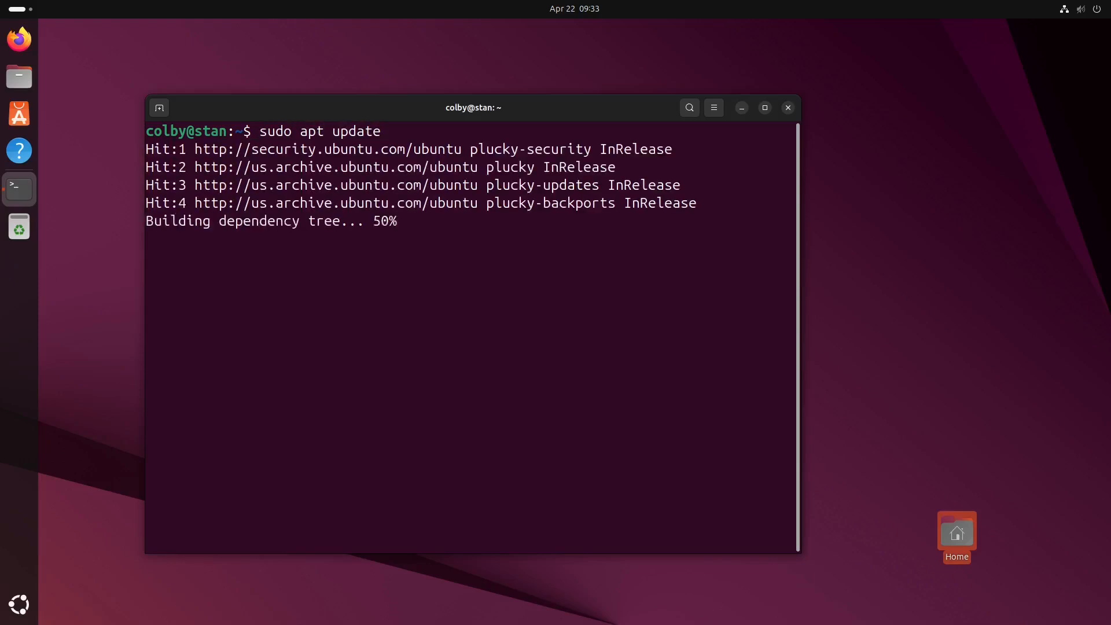
Run sudo apt upgrade, which finds nothing to upgrade
type("sudo apt lupgrad")
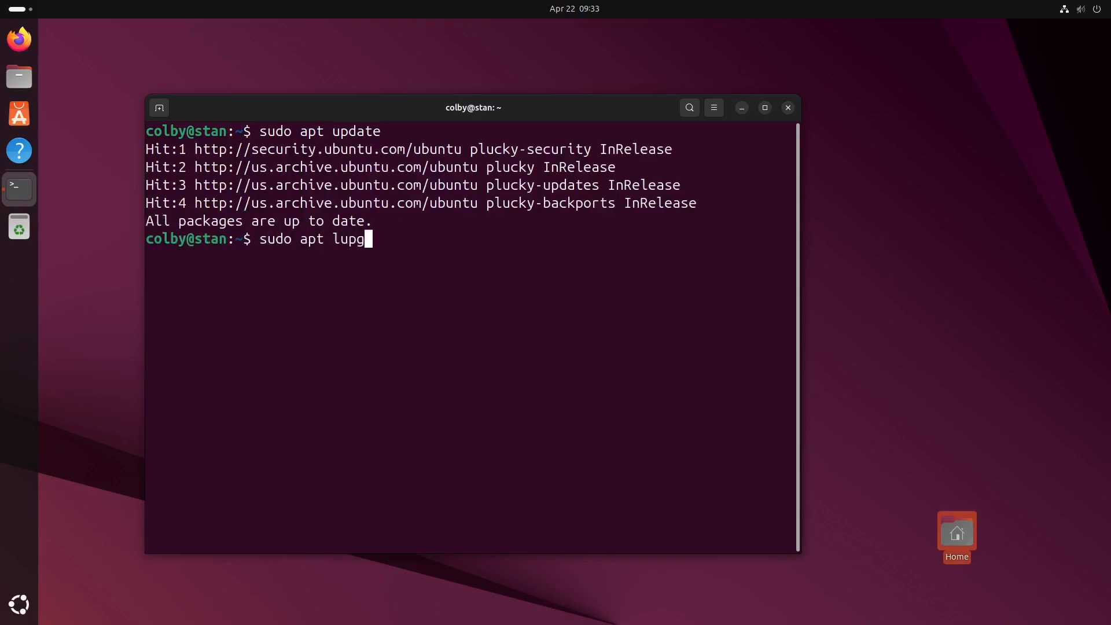
key("BackSpace")
key("BackSpace")
key("BackSpace")
key("BackSpace")
key("BackSpace")
key("BackSpace")
key("BackSpace")
type("upgrade")
key("Return")
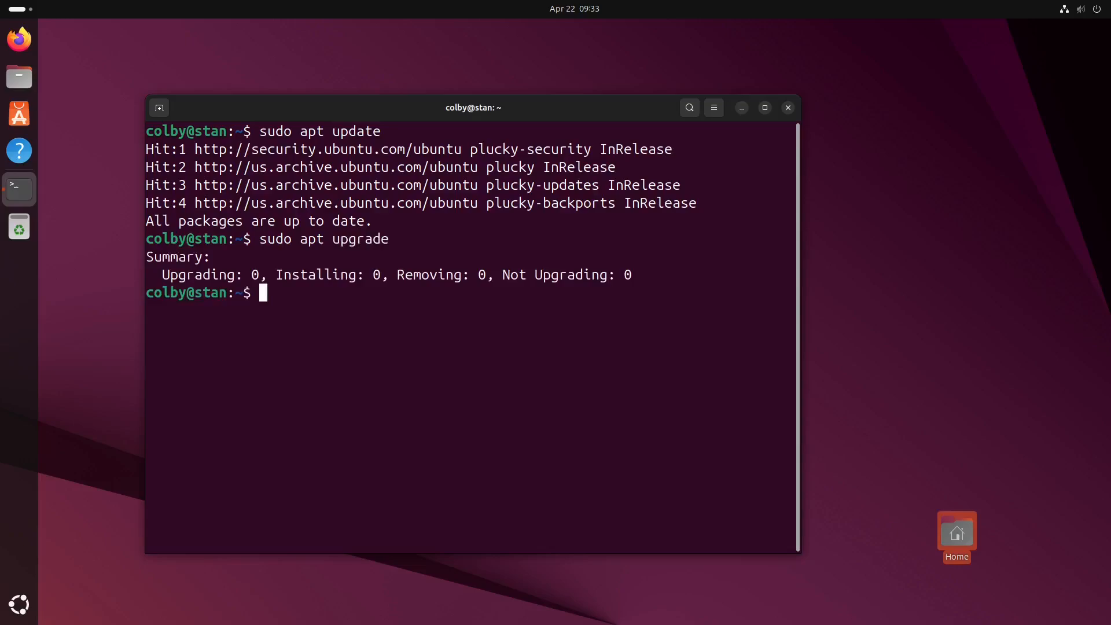
Clear the terminal and run sudo snap refresh, reporting all snaps up to date
key("ctrl+l")
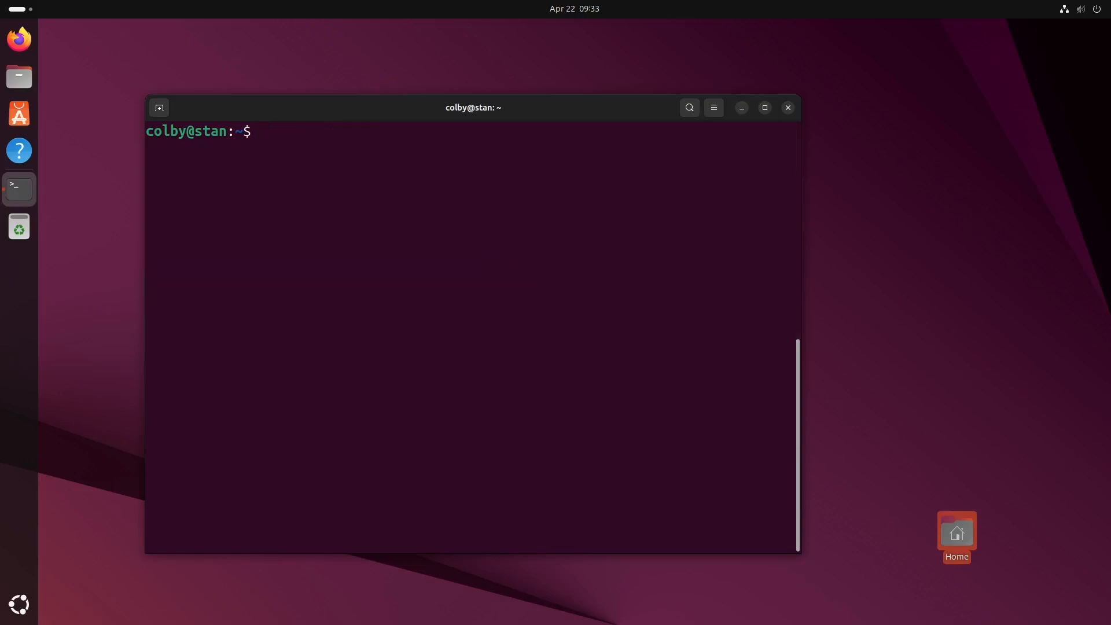
type("sudo snap refresh")
key("Return")
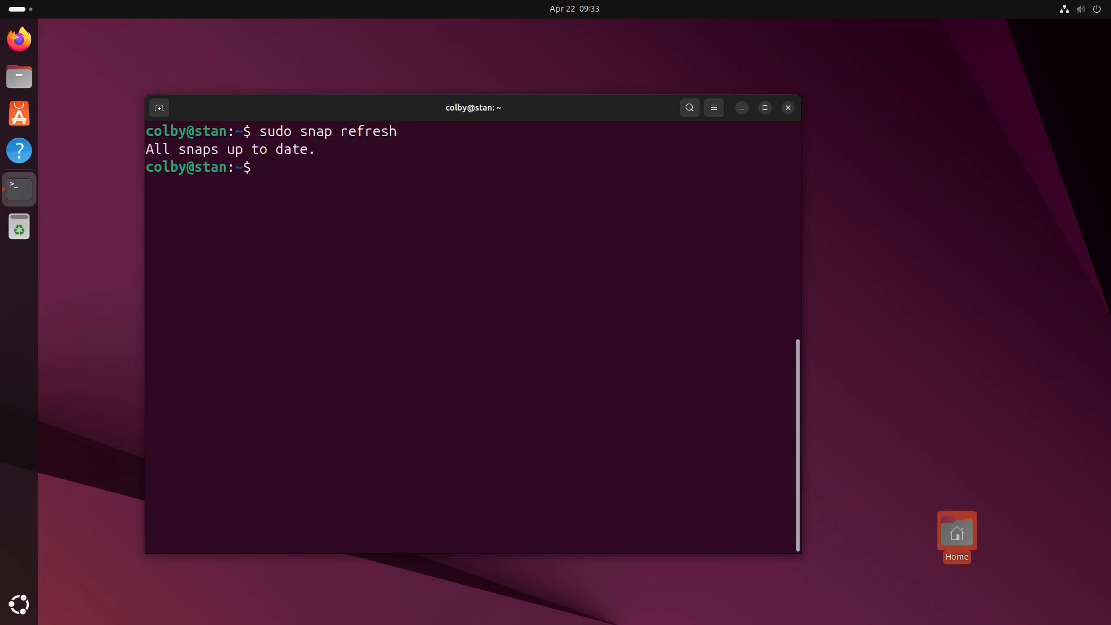
Open and close Firefox, then turn on Dark Style in Quick Settings
left_click(23, 42)
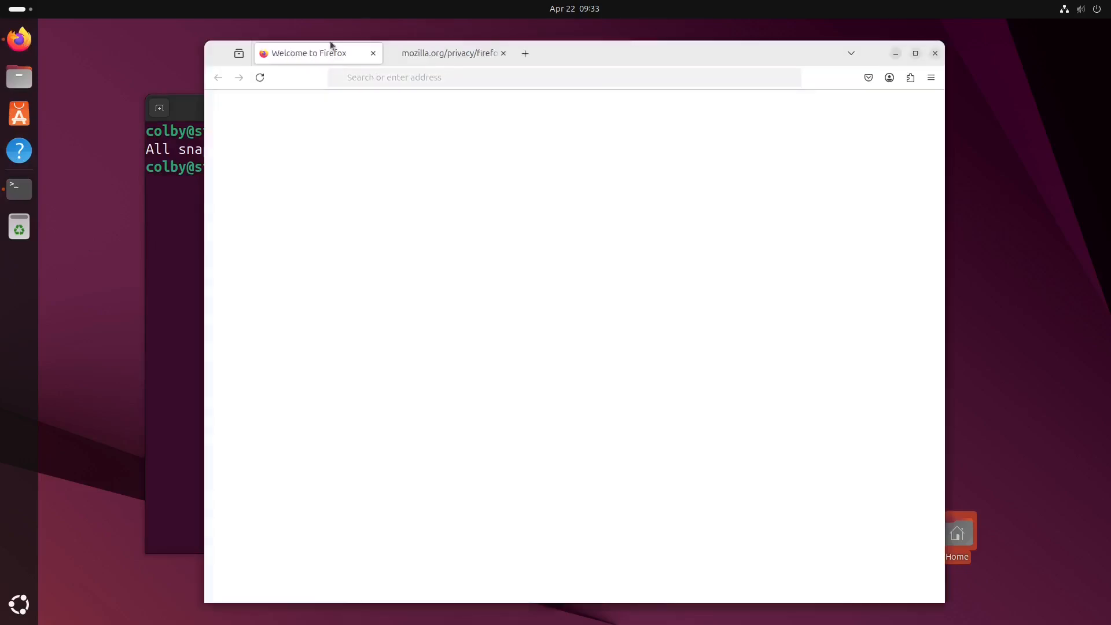
left_click_drag(561, 50, 538, 65)
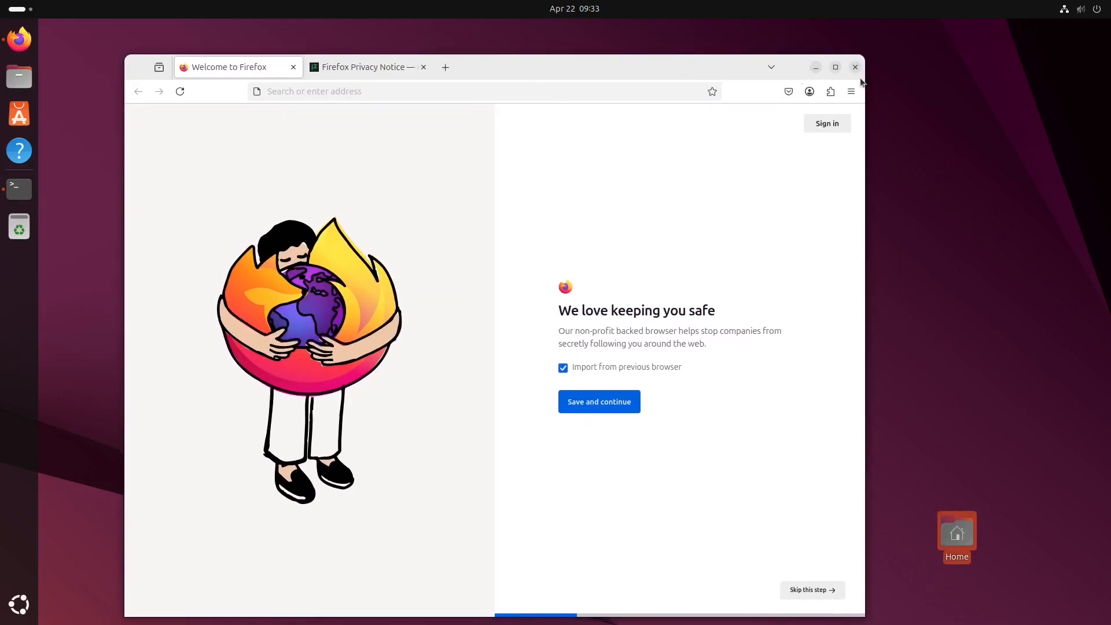
left_click(856, 65)
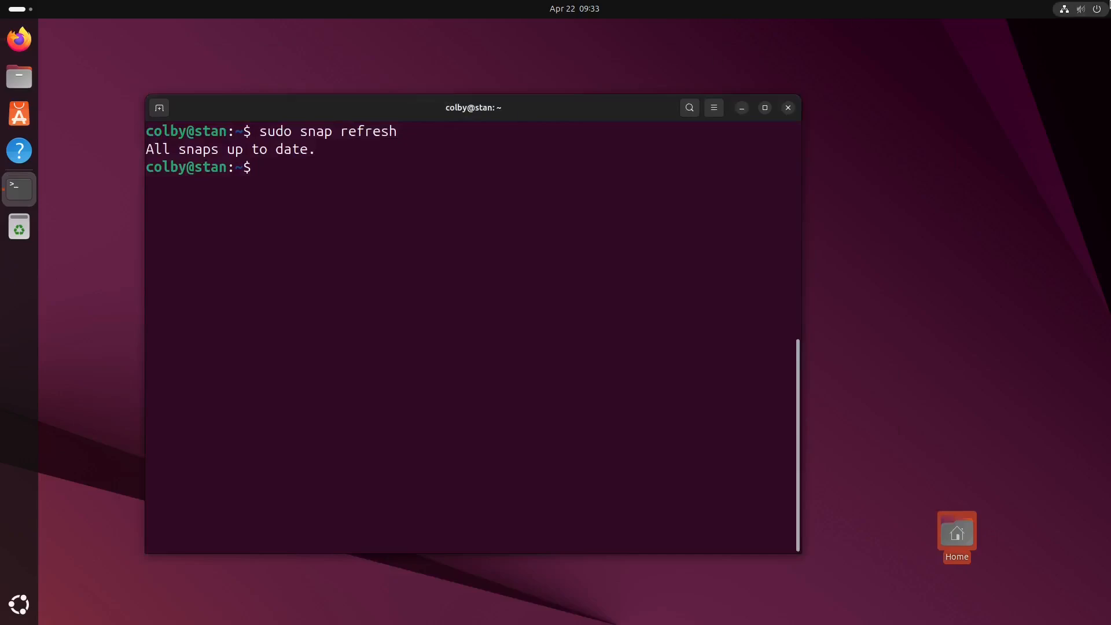
left_click(1103, 7)
left_click(960, 132)
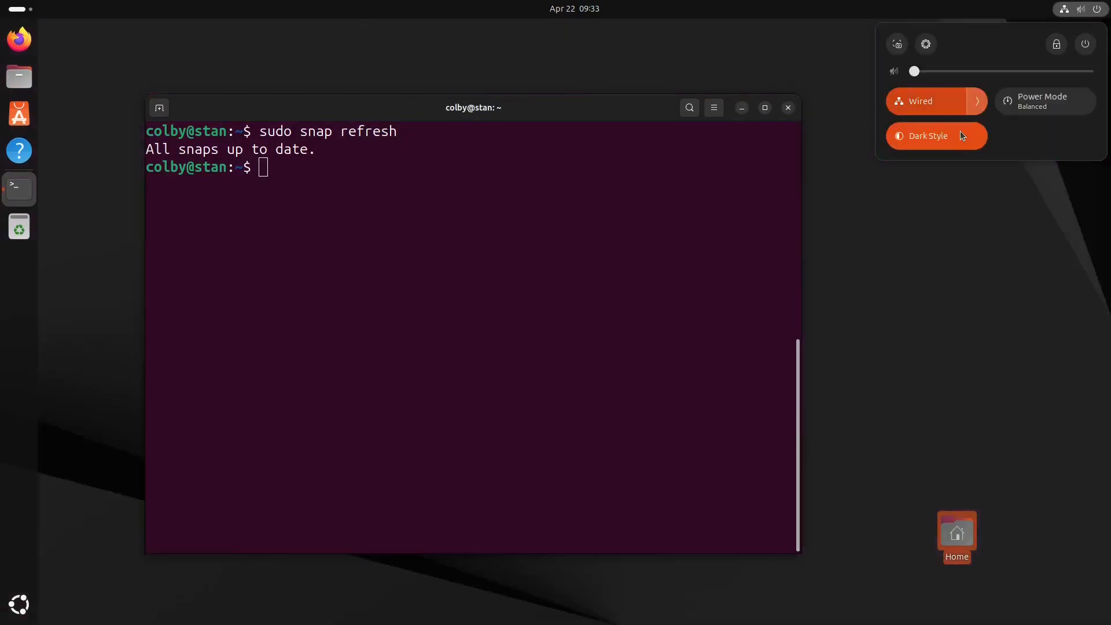
key("Escape")
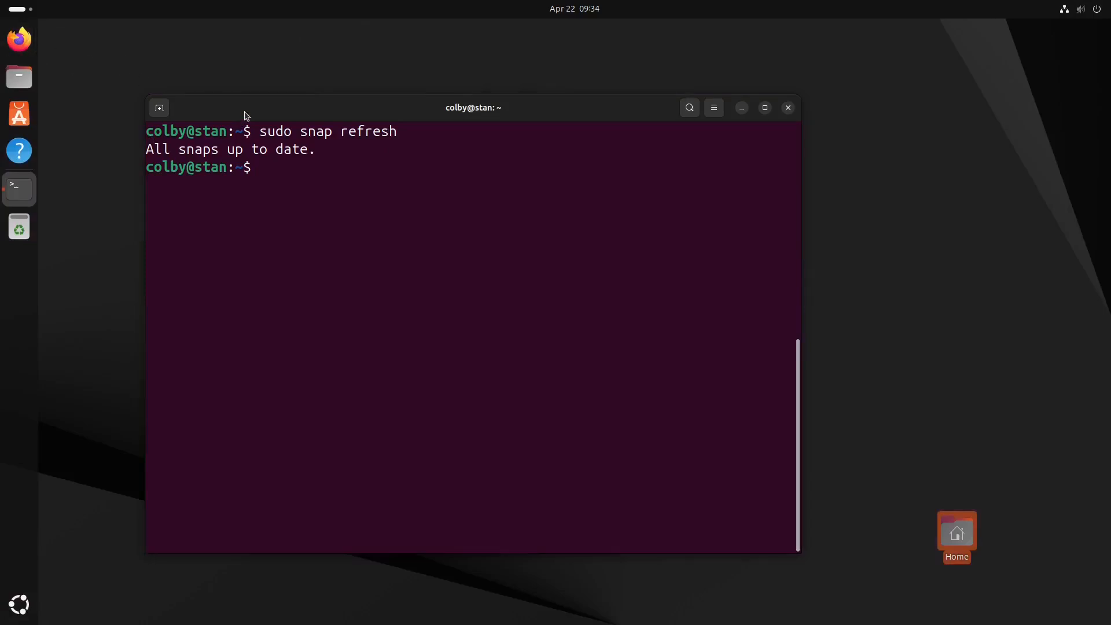
Open Files at Home, switch the desktop back to the light style, and close Files
left_click_drag(243, 111, 267, 116)
left_click(17, 74)
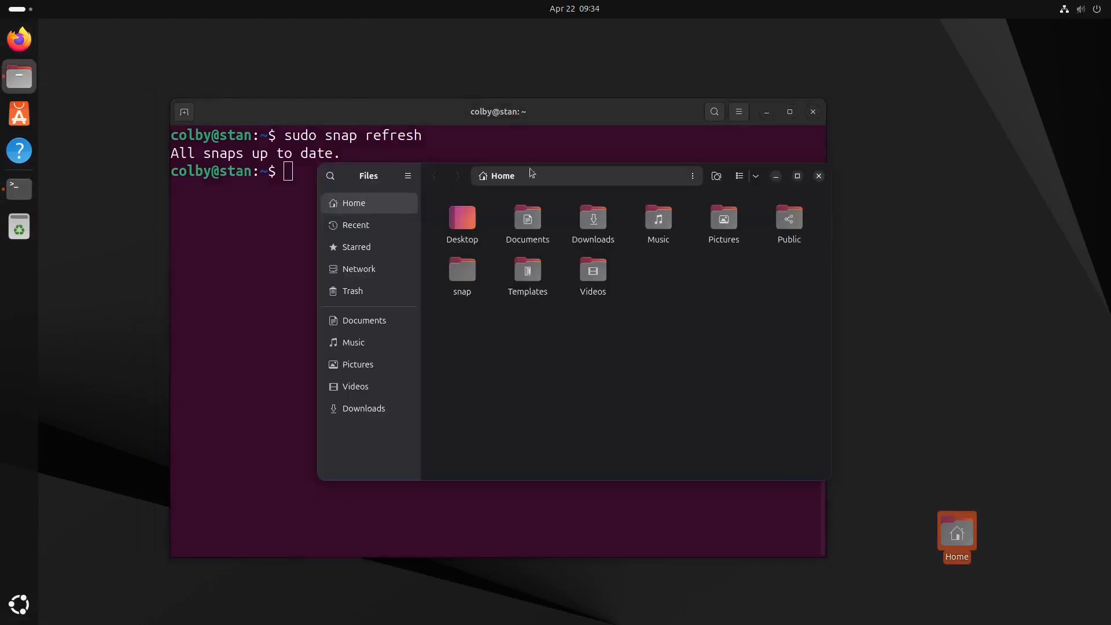
left_click_drag(529, 169, 447, 171)
left_click(1081, 8)
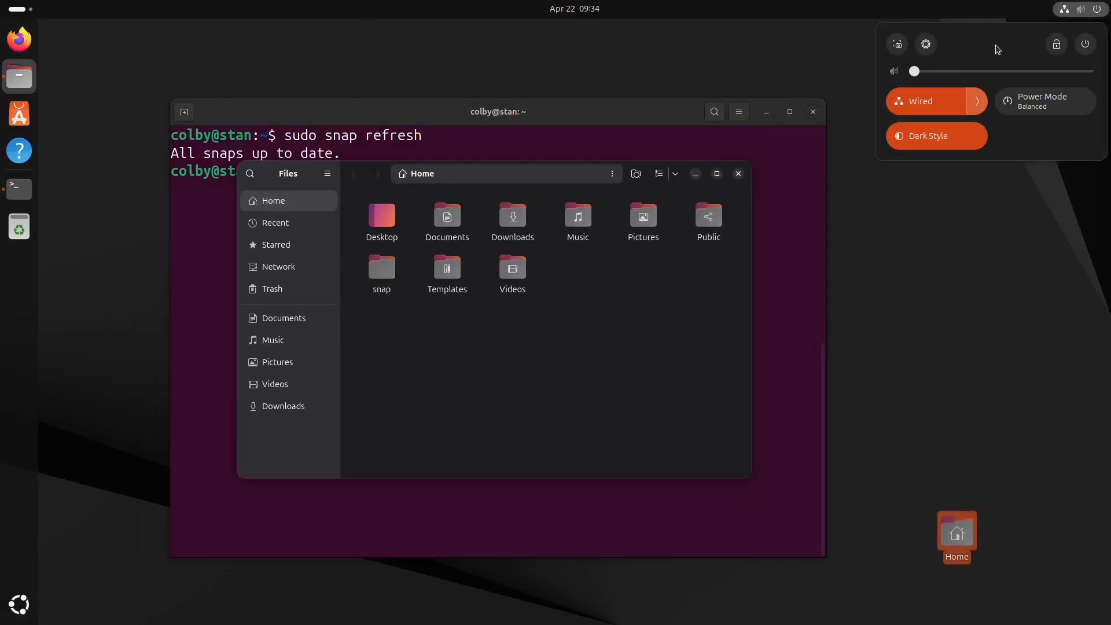
left_click(931, 138)
left_click(930, 137)
left_click(921, 134)
left_click(738, 174)
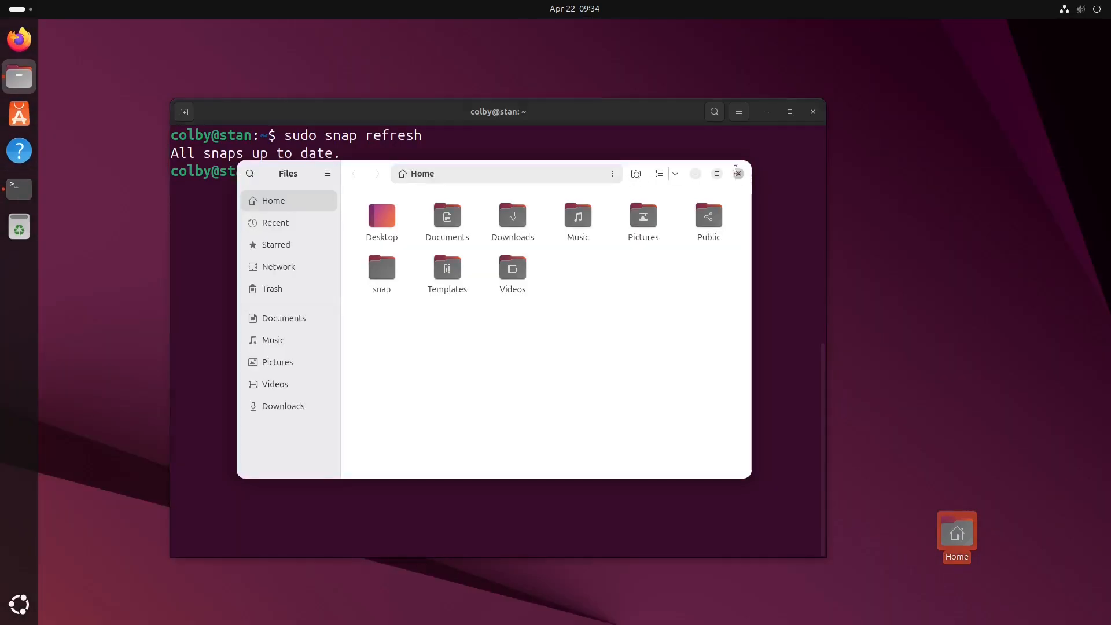
left_click(738, 174)
Open App Center from the dock on its Explore page and begin a search
left_click_drag(532, 118, 499, 117)
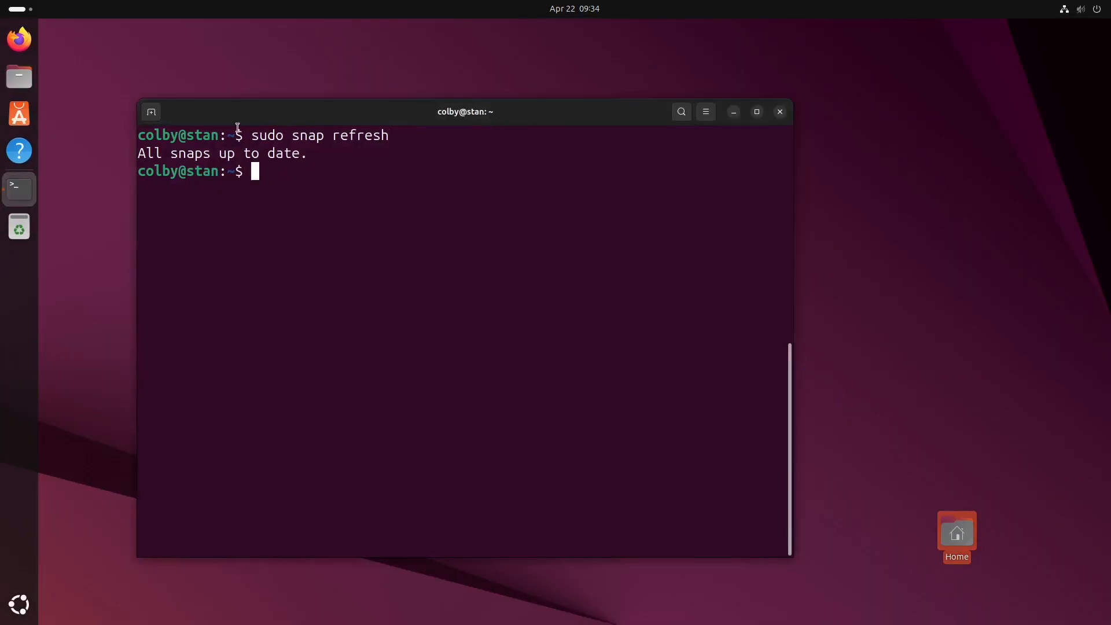
left_click(17, 113)
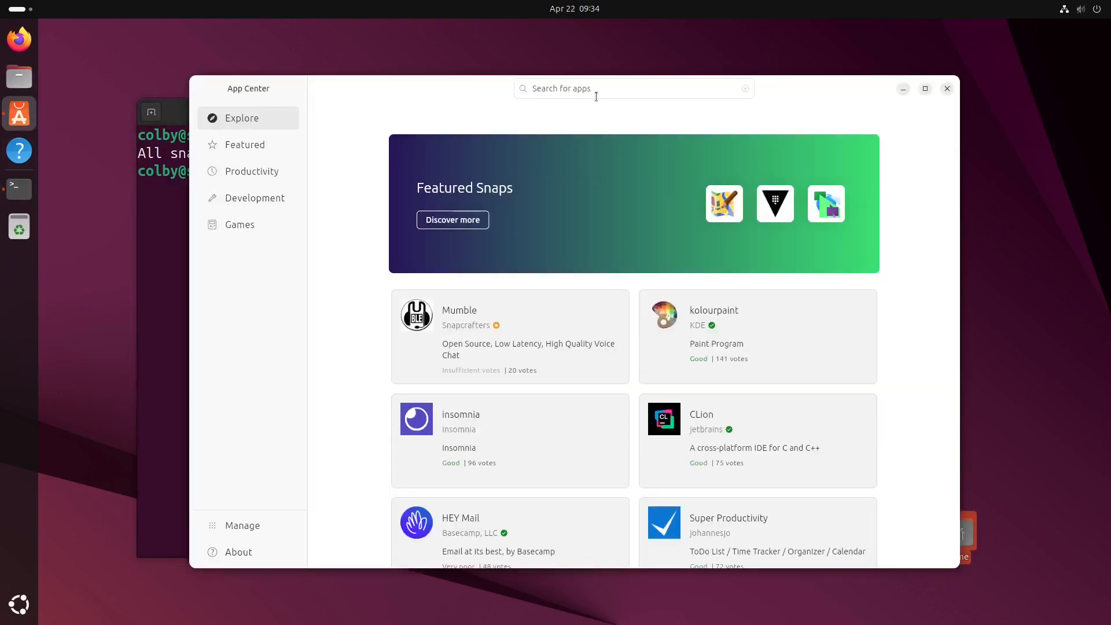
left_click(587, 92)
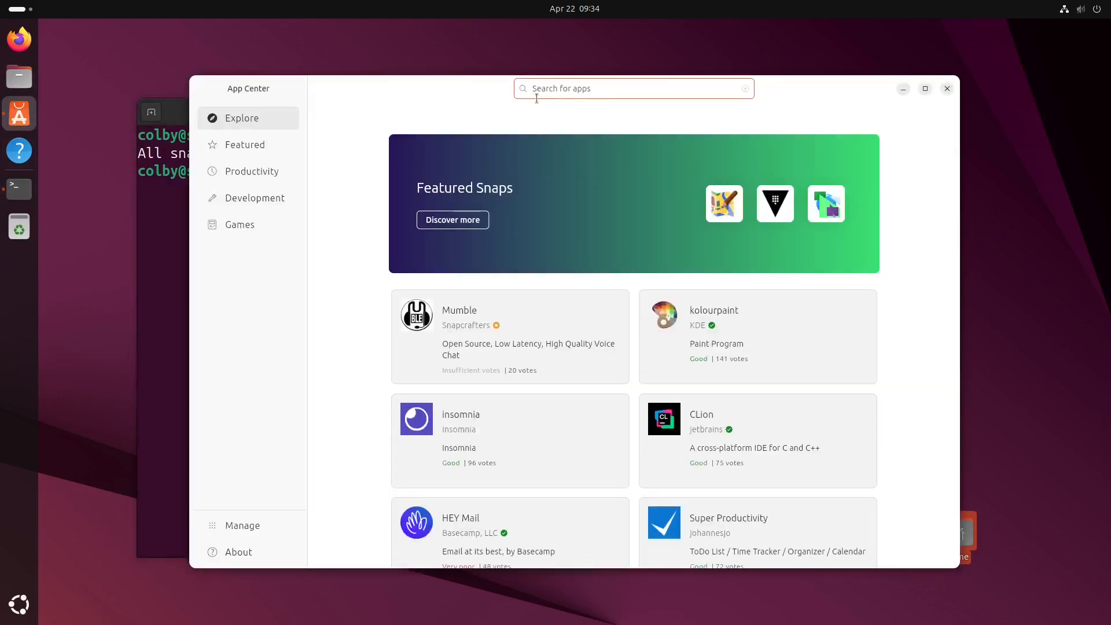
Search 'steam', view Steam's details and Channel list, then close App Center
type("steam")
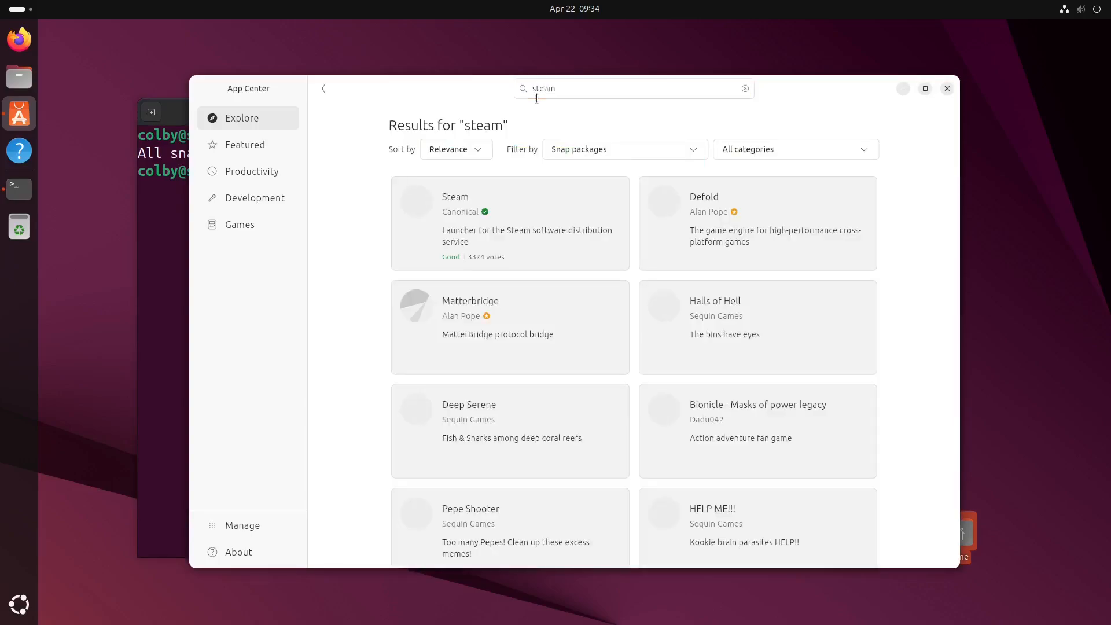
left_click(519, 234)
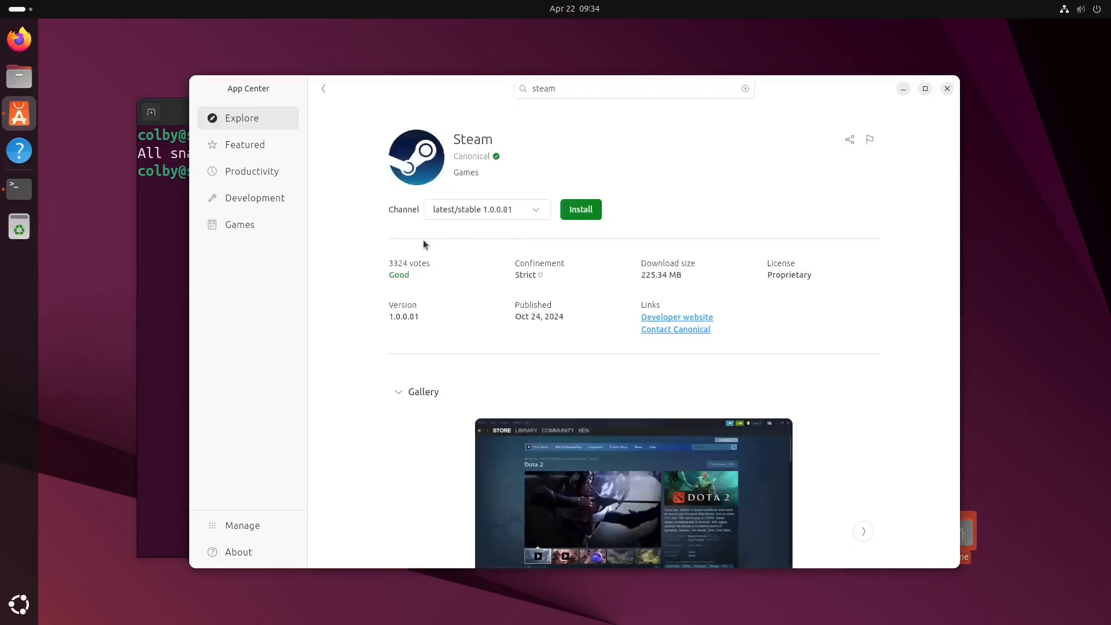
left_click(515, 212)
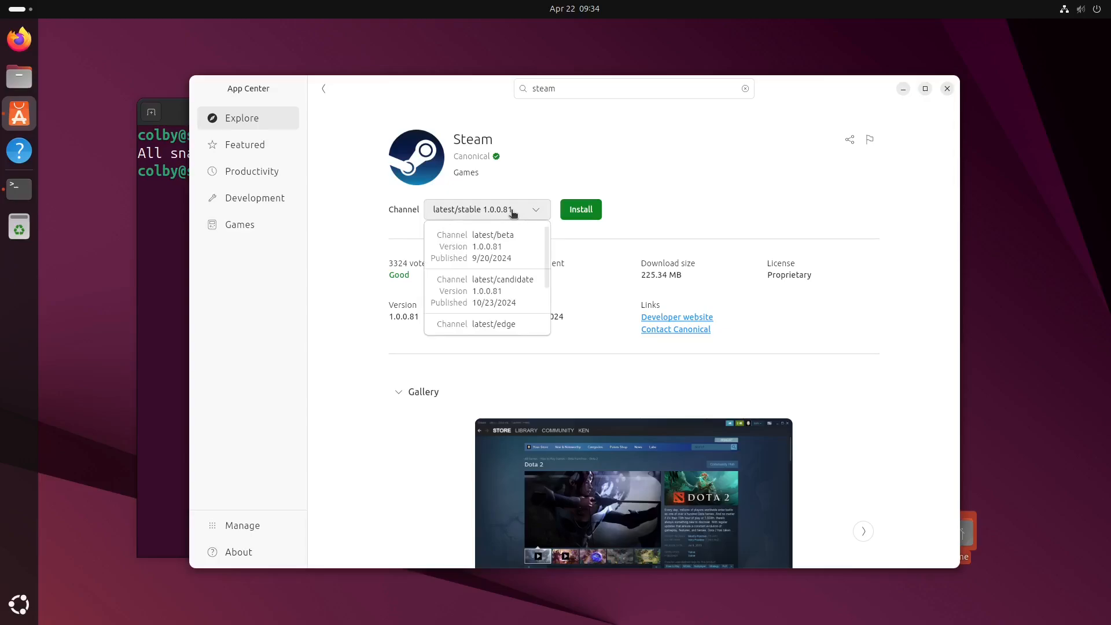
left_click(600, 206)
left_click(947, 88)
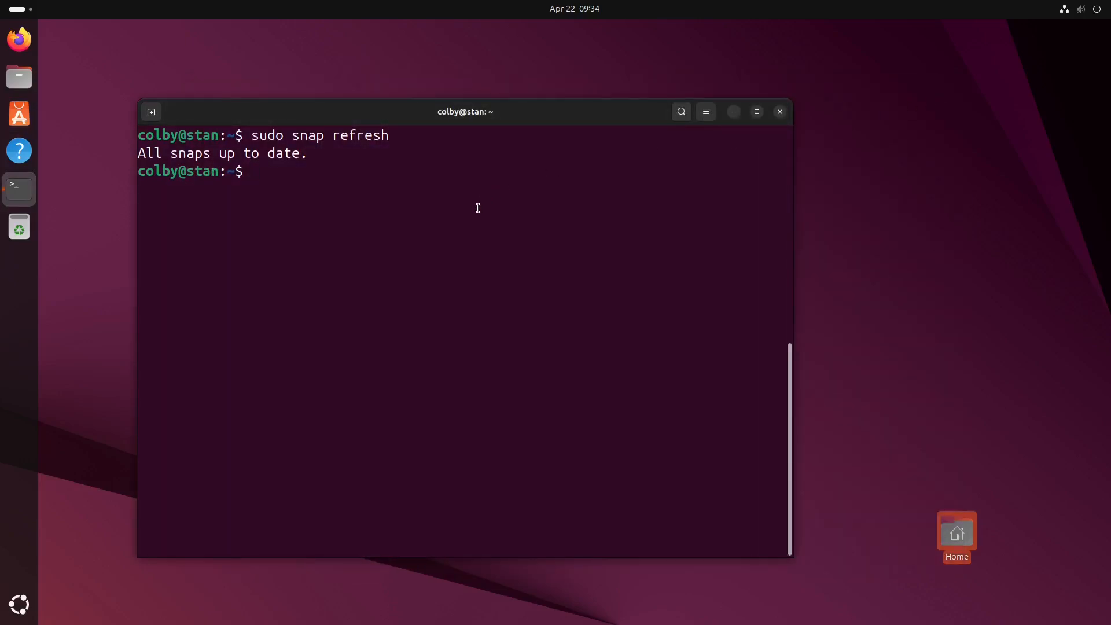
Glance at Activities, open and close Files, then close the terminal window
key("super")
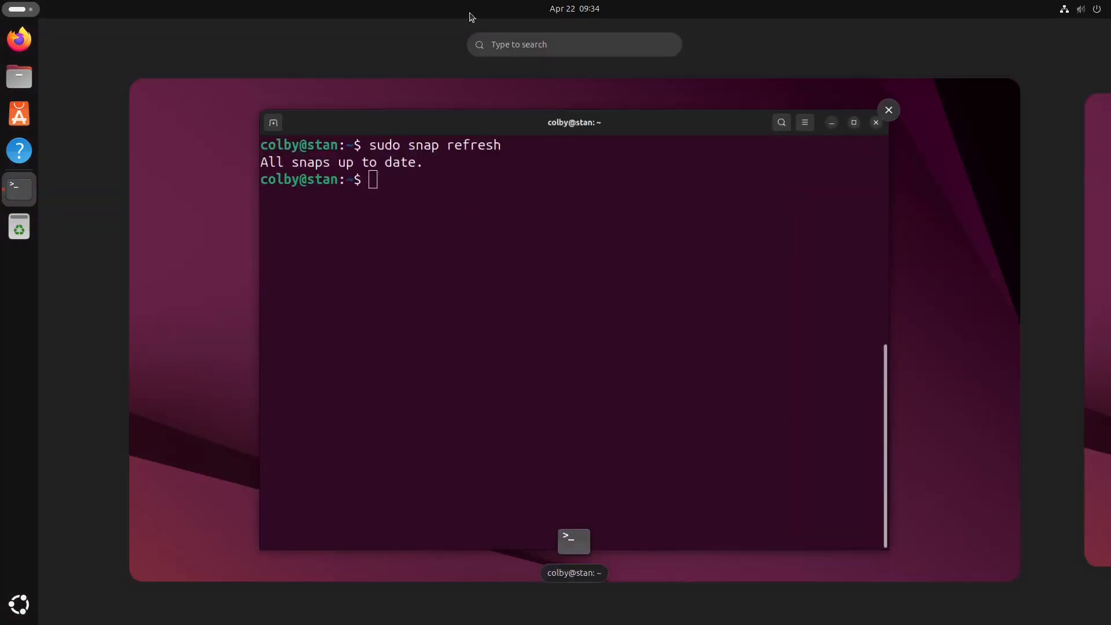
left_click(448, 295)
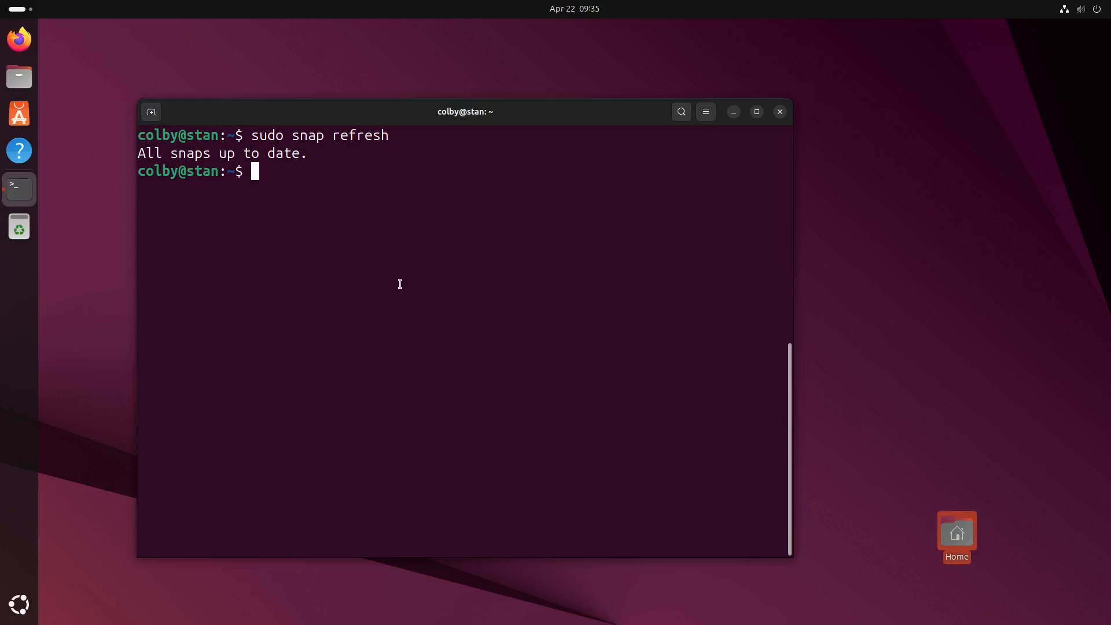
left_click(19, 84)
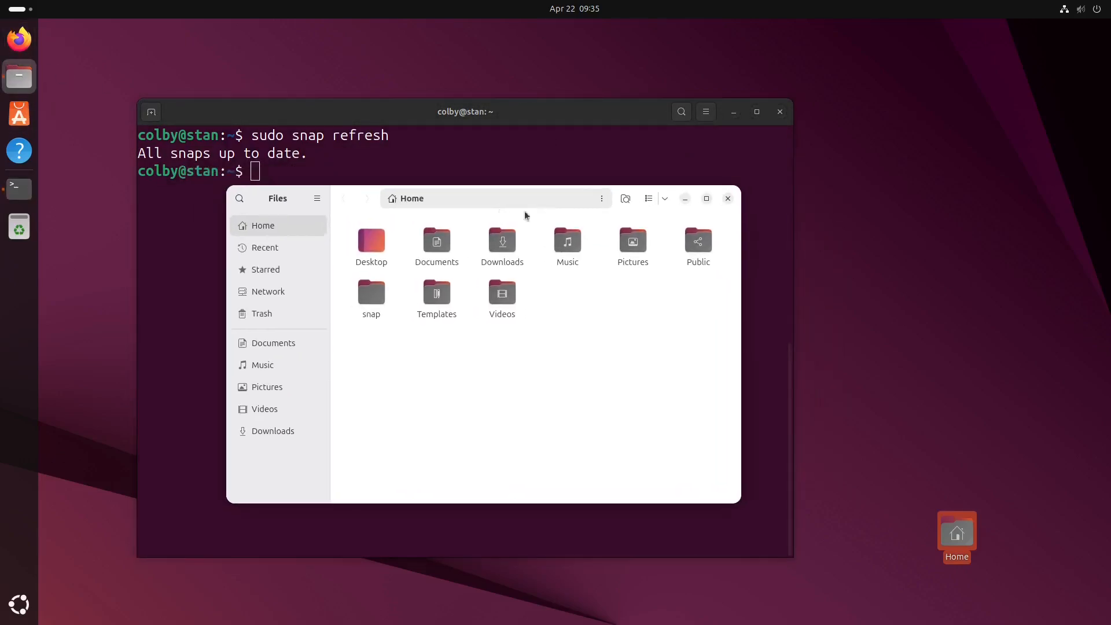
left_click(723, 174)
left_click(776, 115)
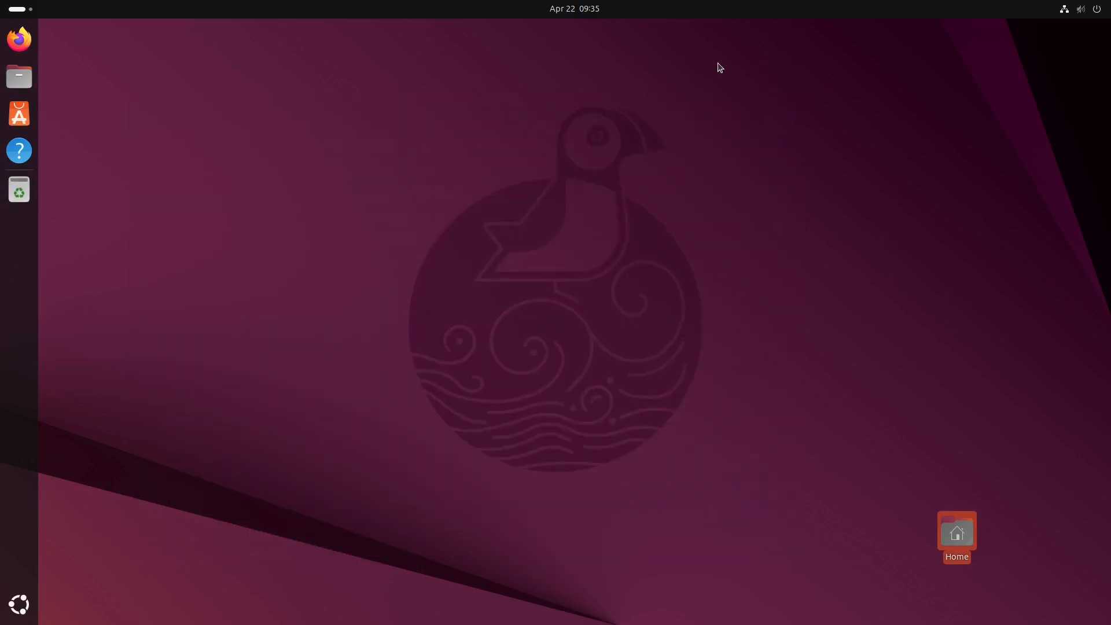
Launch App Center from the dock to its Explore page of featured snaps
left_click(19, 114)
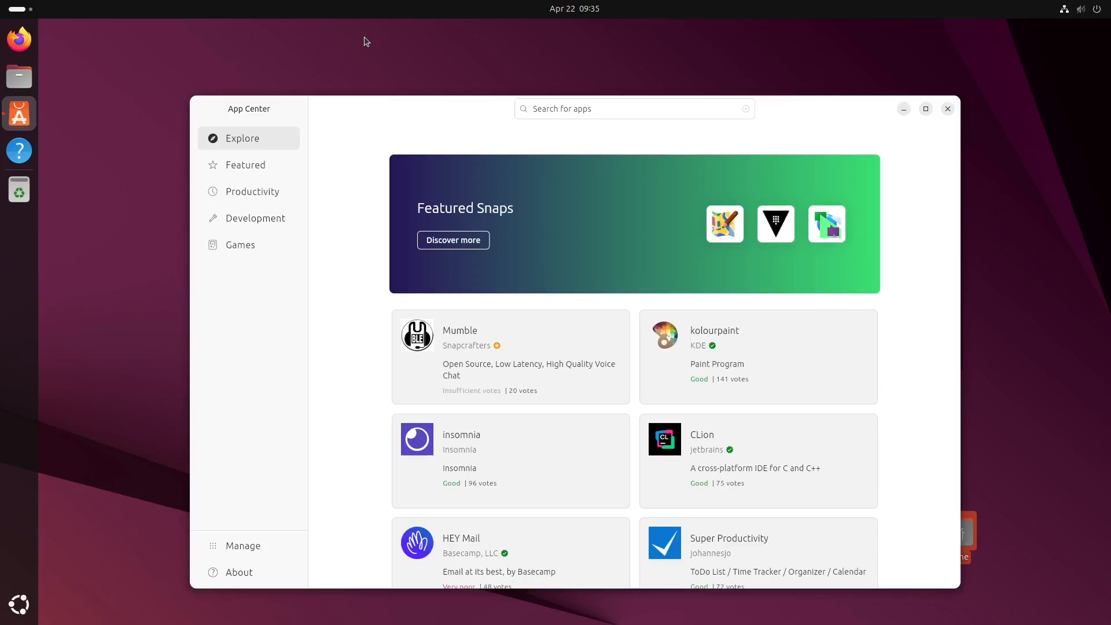
Browse the Downloads folder in Files, close it, and shift App Center left
left_click(21, 72)
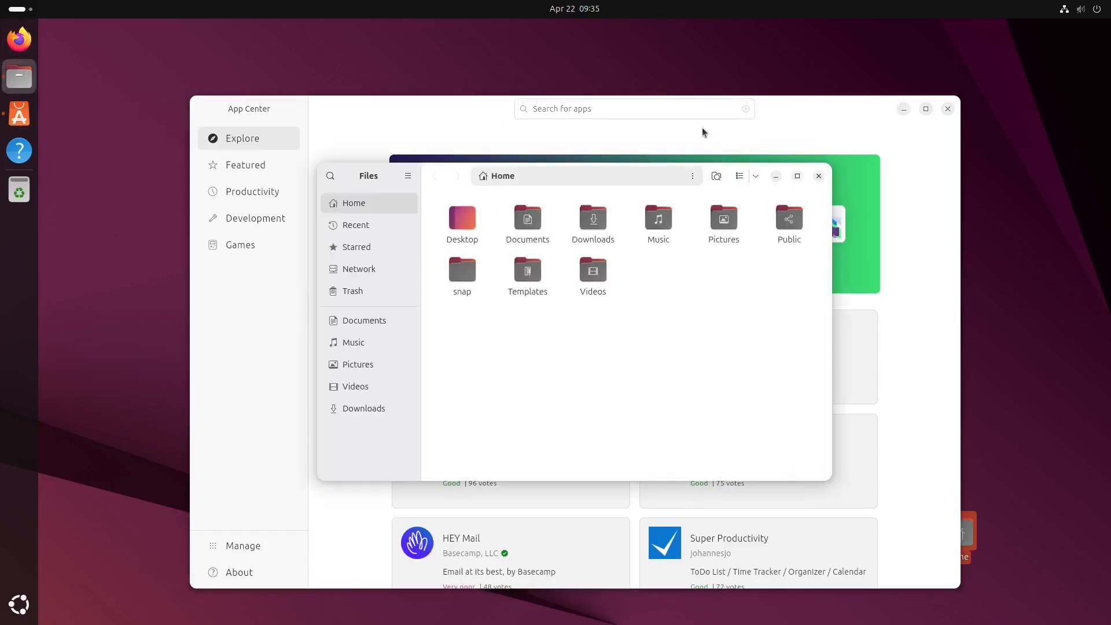
left_click_drag(563, 168, 344, 237)
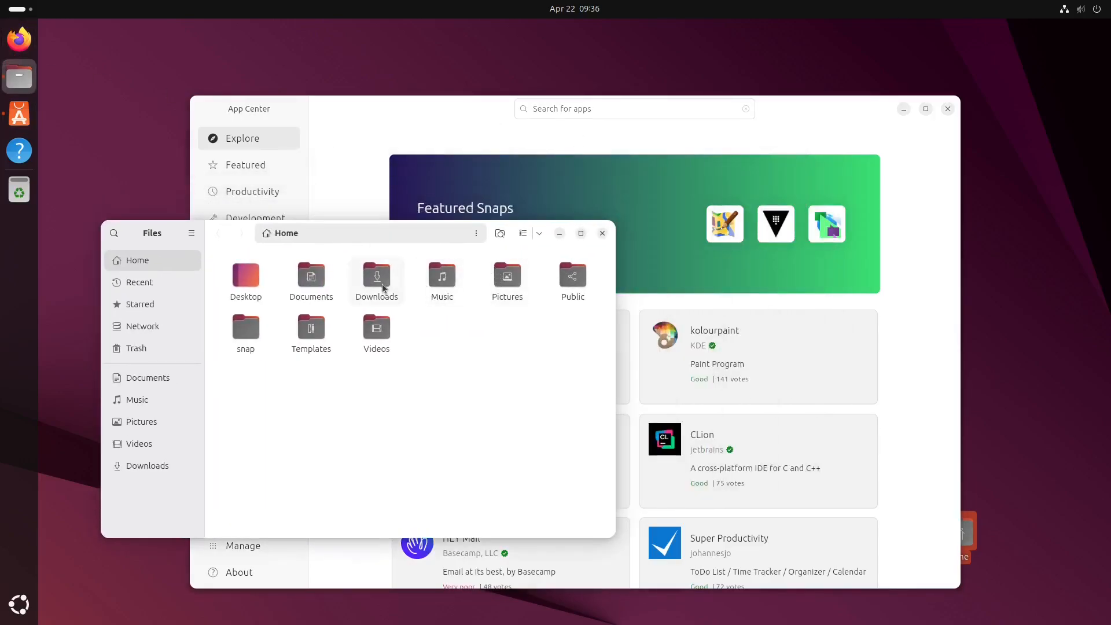
double_click(382, 284)
left_click_drag(426, 224, 511, 242)
left_click(688, 251)
left_click_drag(476, 109, 397, 110)
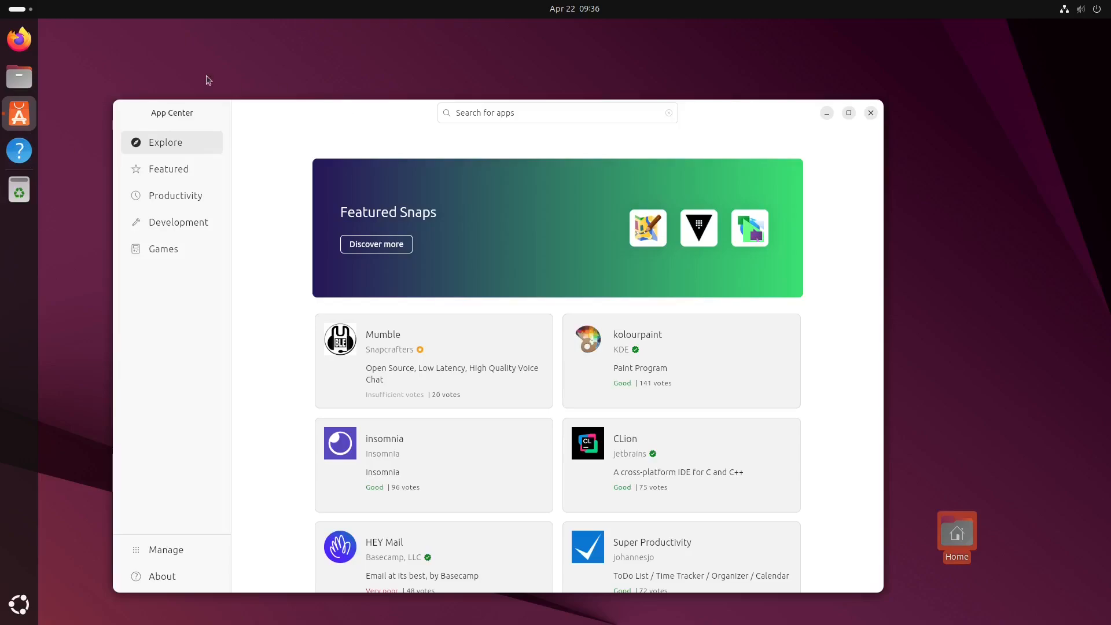
Peek at the app grid and the calendar and notifications panel, then dismiss them
left_click(23, 601)
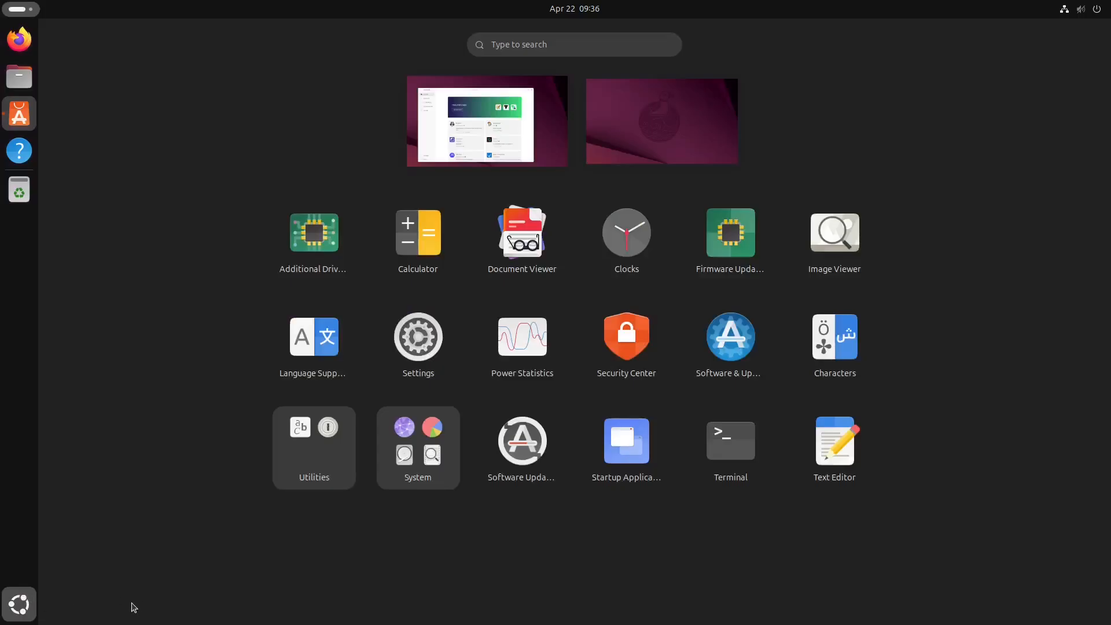
left_click(4, 3)
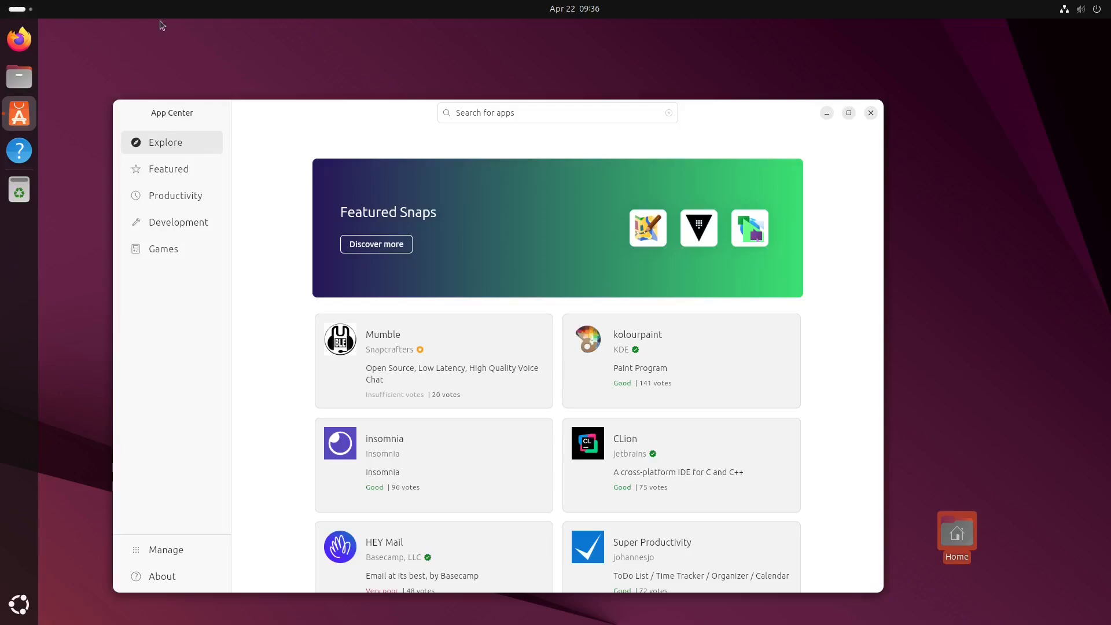
left_click(590, 7)
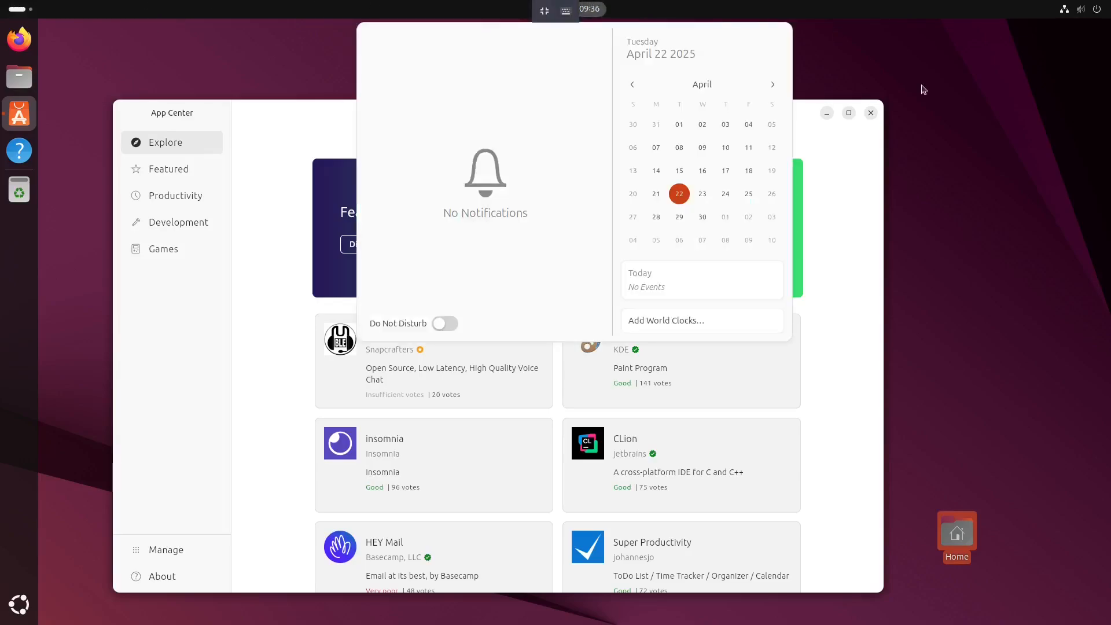
left_click(923, 89)
left_click(598, 10)
left_click(598, 10)
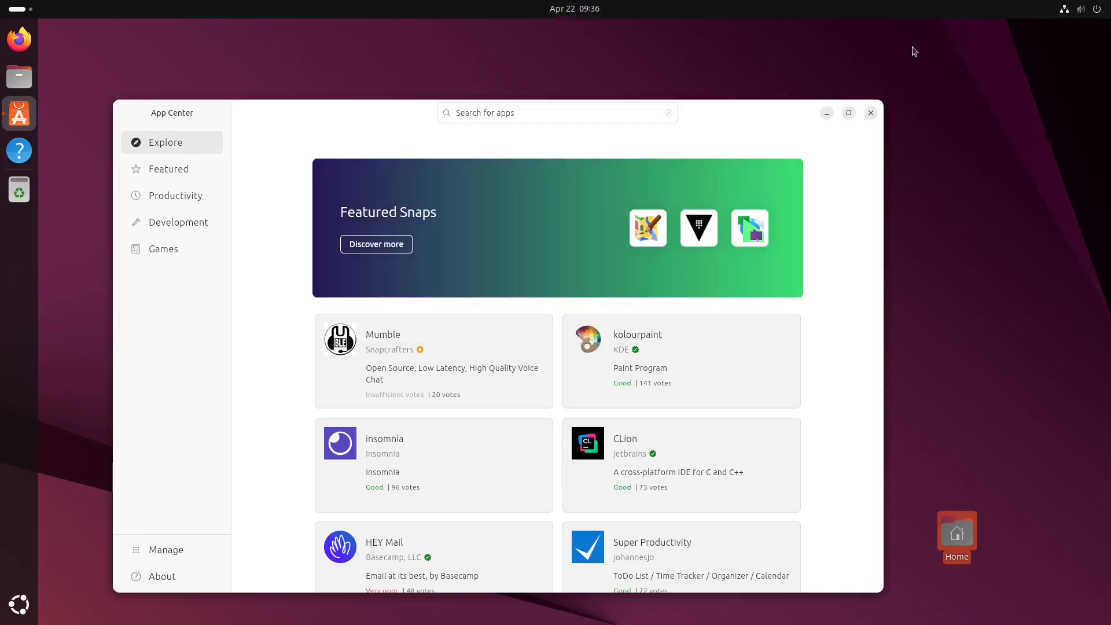
Open and close Files at Home, then close the App Center window
left_click(23, 85)
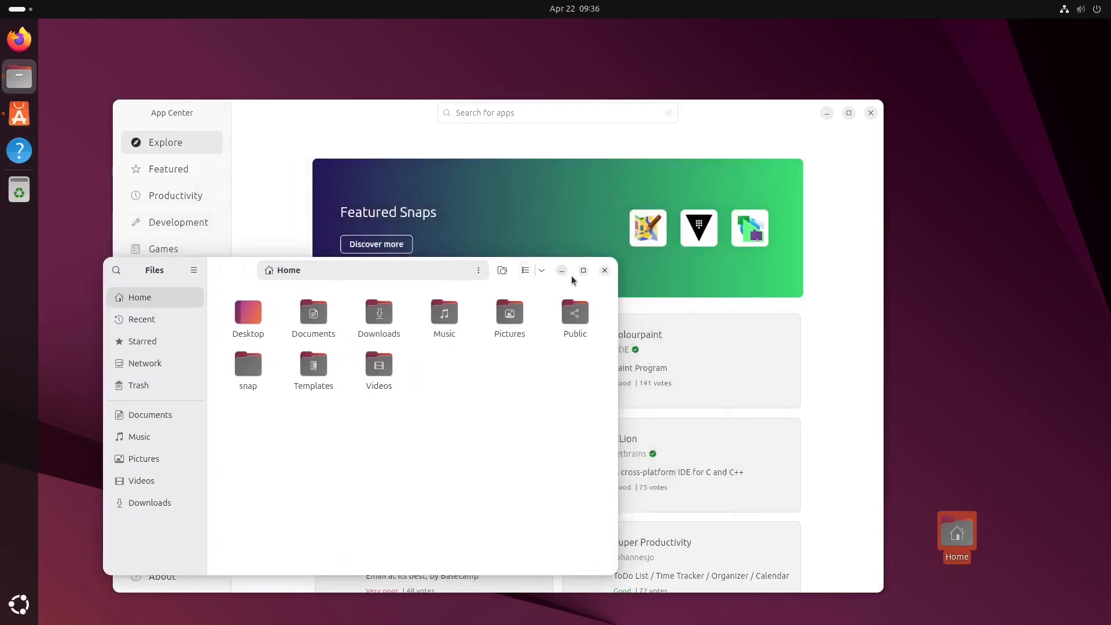
left_click(604, 268)
left_click(1106, 4)
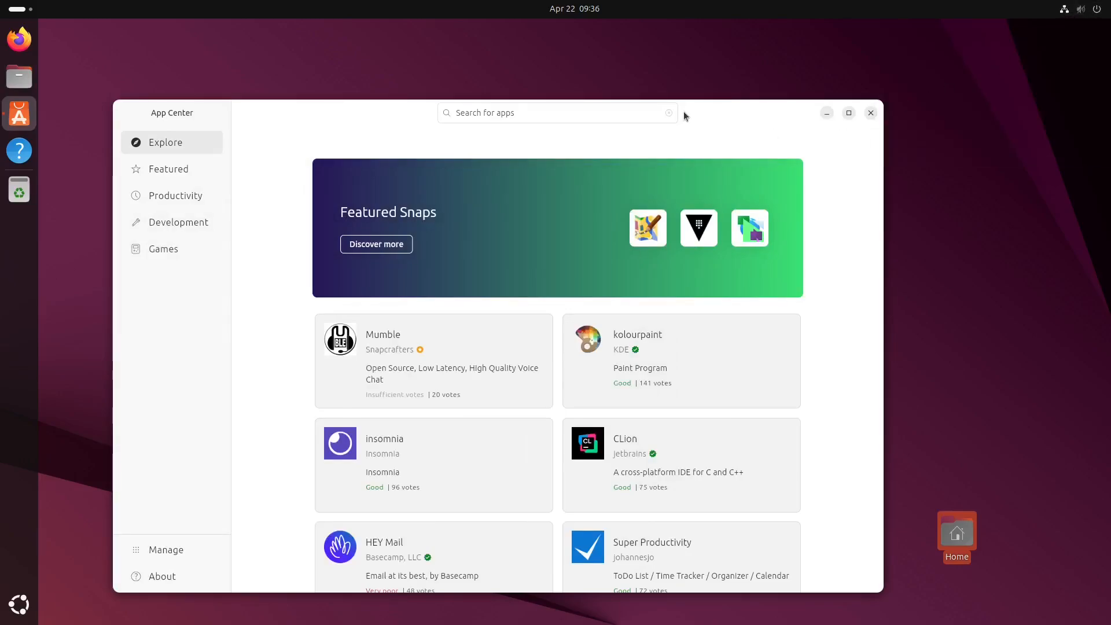
left_click_drag(683, 111, 748, 129)
left_click(936, 131)
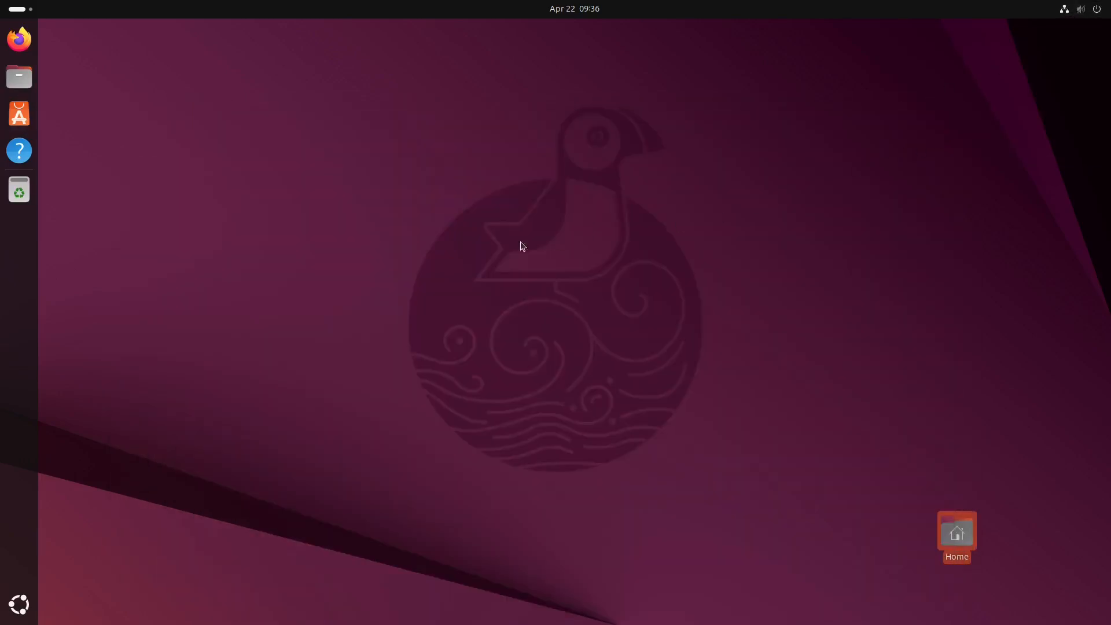
left_click(27, 607)
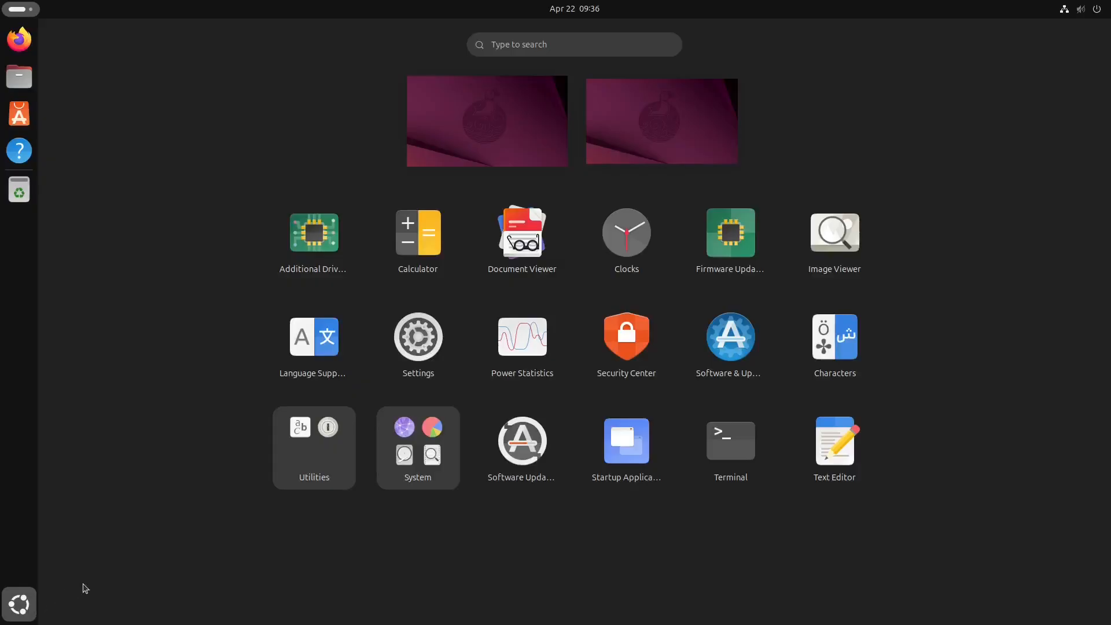
left_click(435, 473)
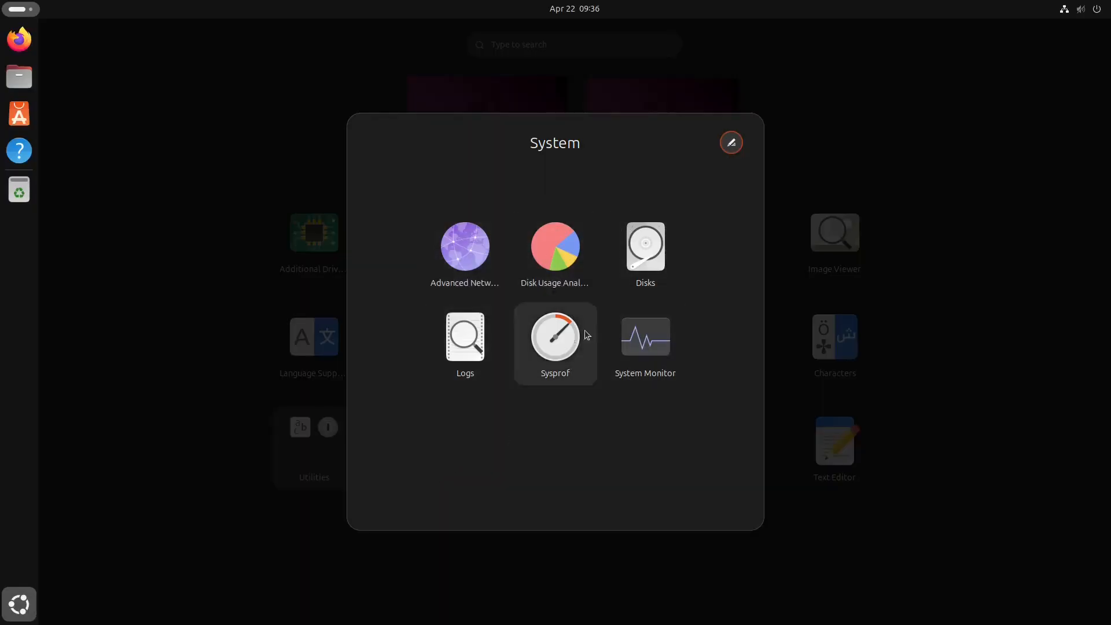
left_click(629, 83)
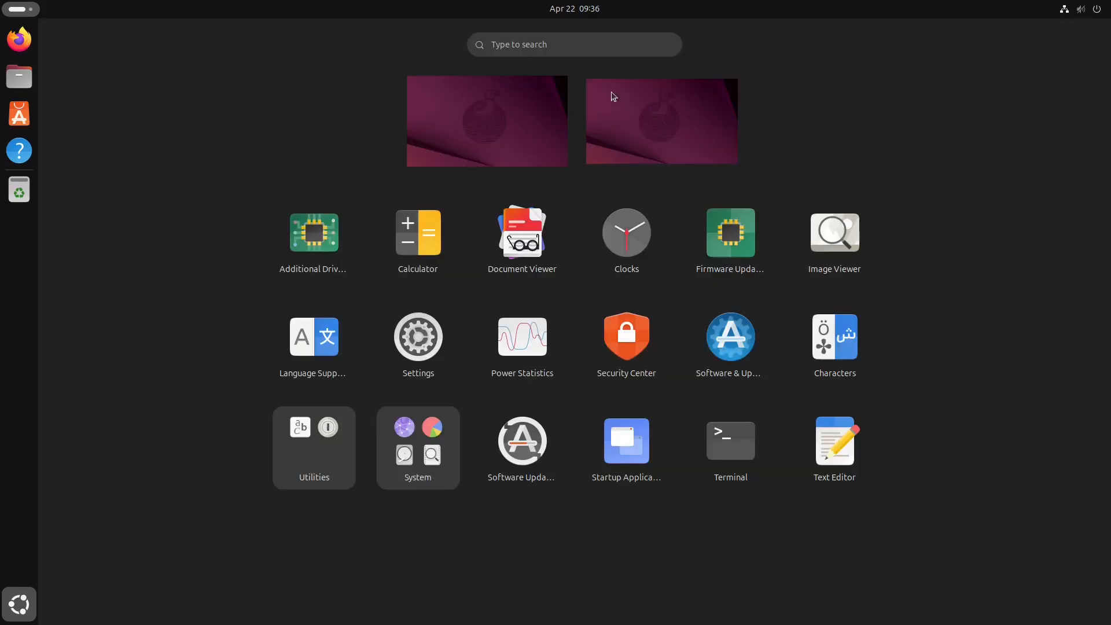
left_click(296, 458)
left_click(995, 138)
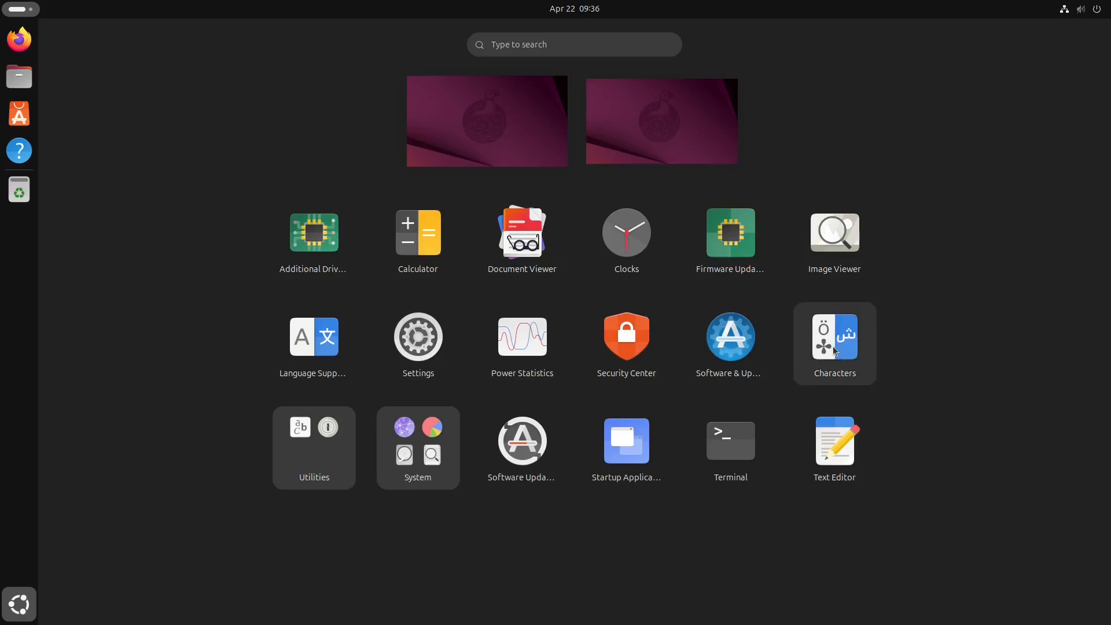
left_click(511, 242)
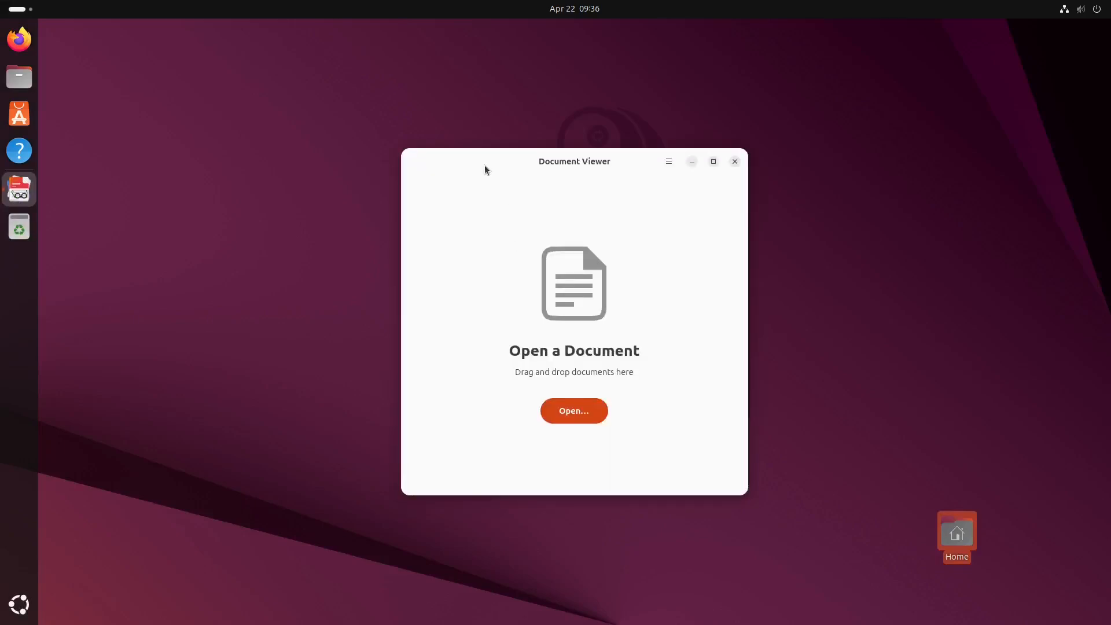
left_click(518, 167)
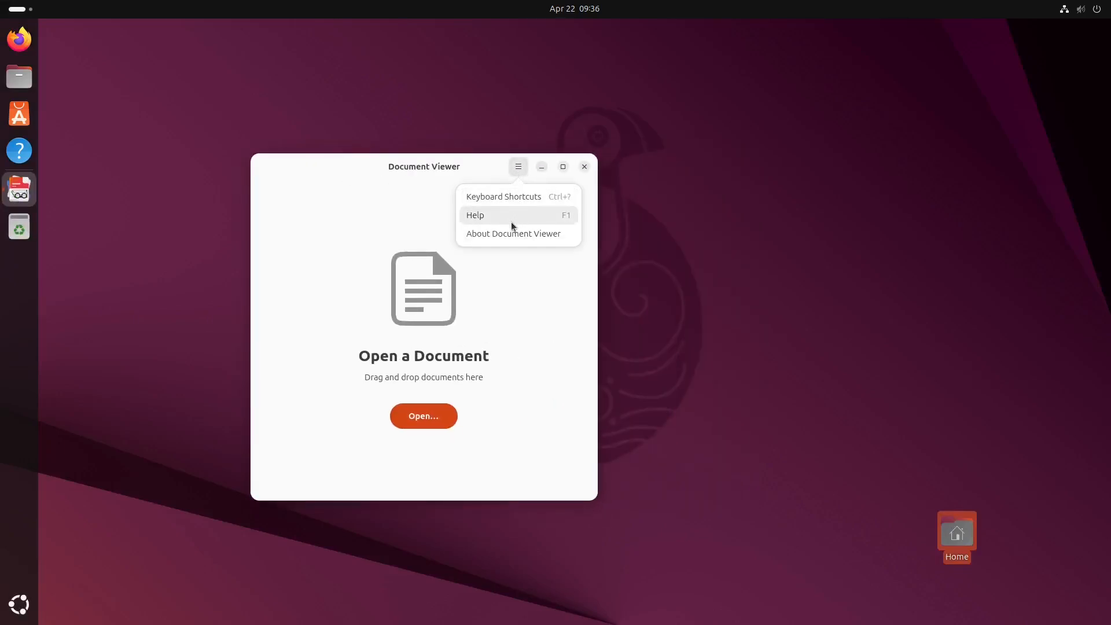
left_click(508, 237)
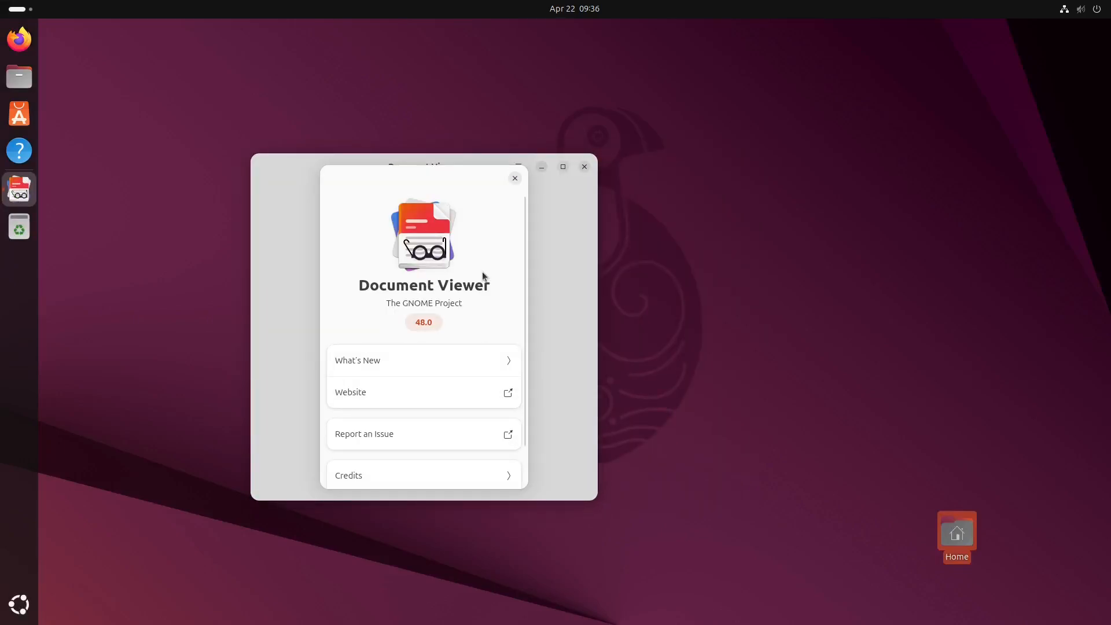
left_click(397, 370)
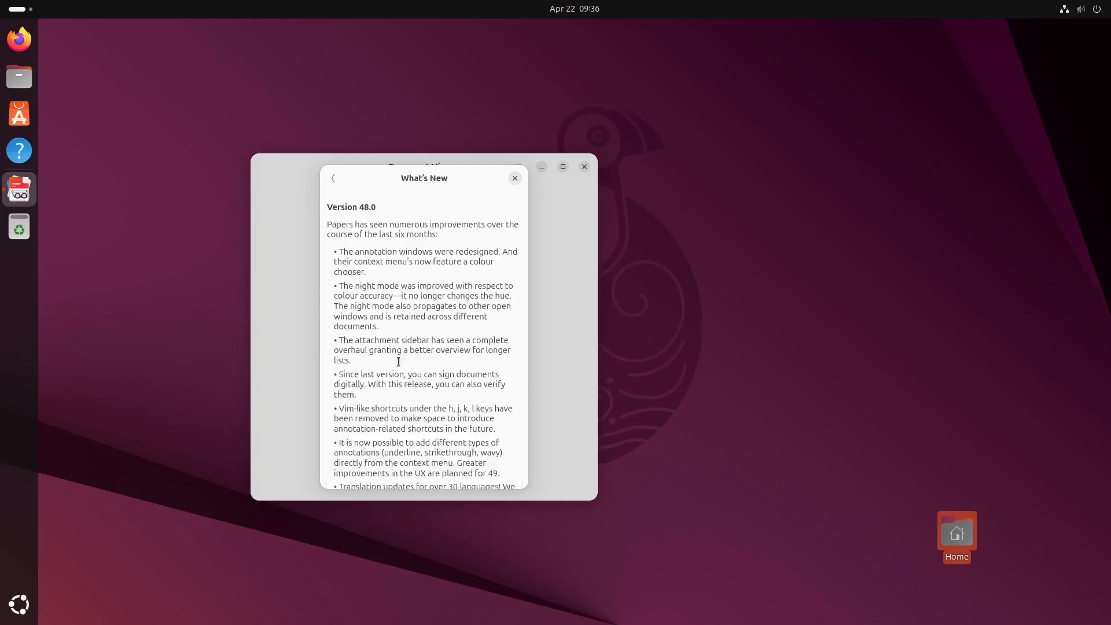
left_click(333, 179)
left_click(361, 392)
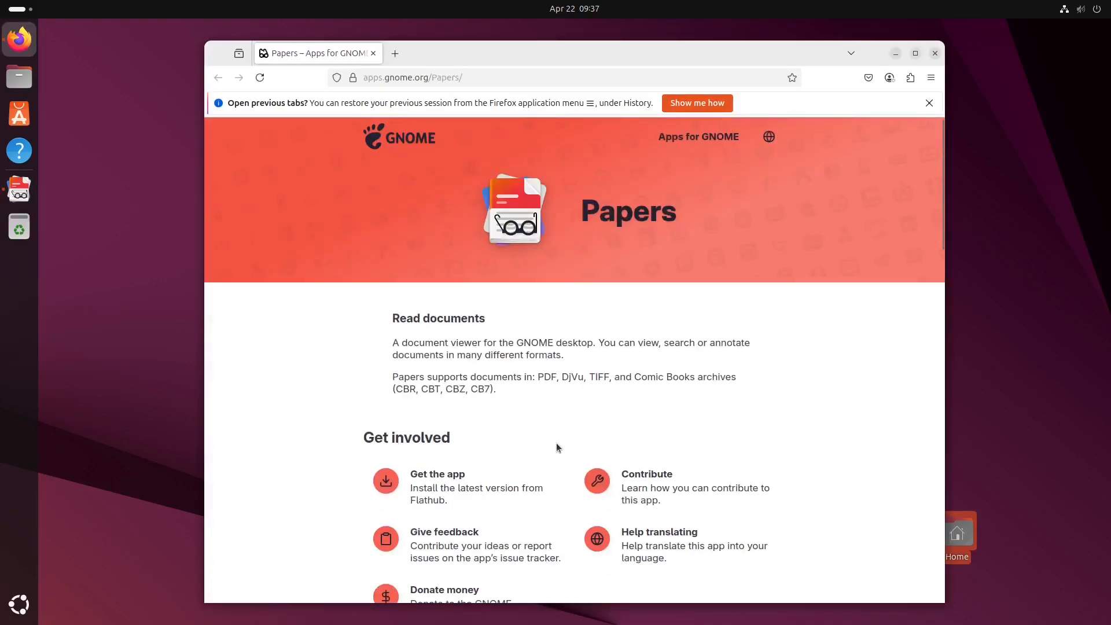
scroll(557, 448, "down", 5)
scroll(564, 443, "down", 5)
scroll(573, 436, "up", 8)
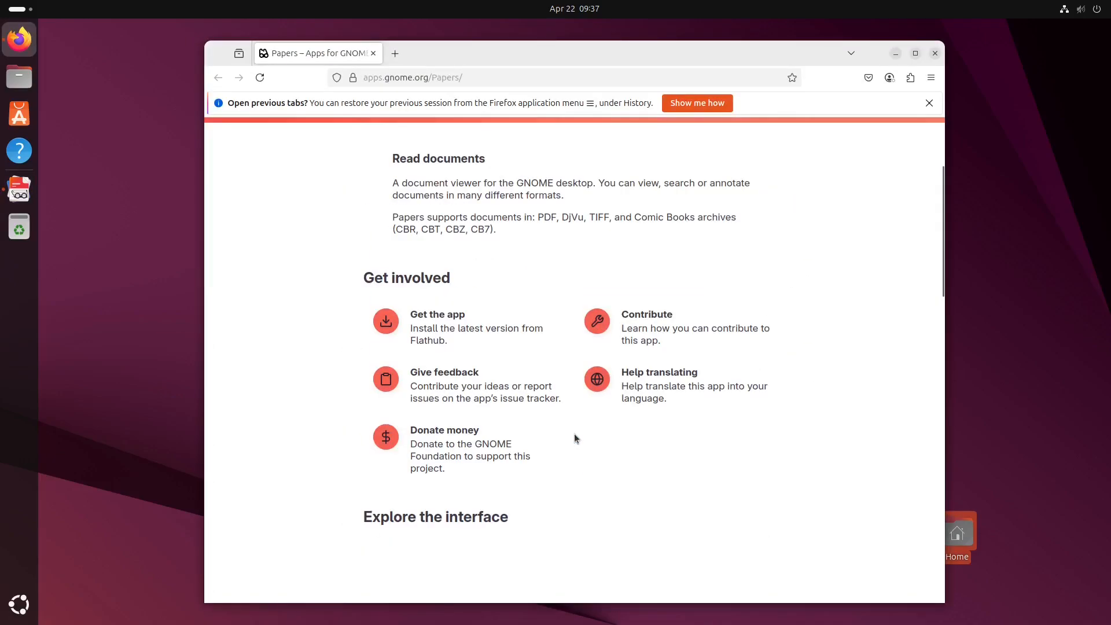
scroll(574, 438, "up", 3)
left_click(934, 53)
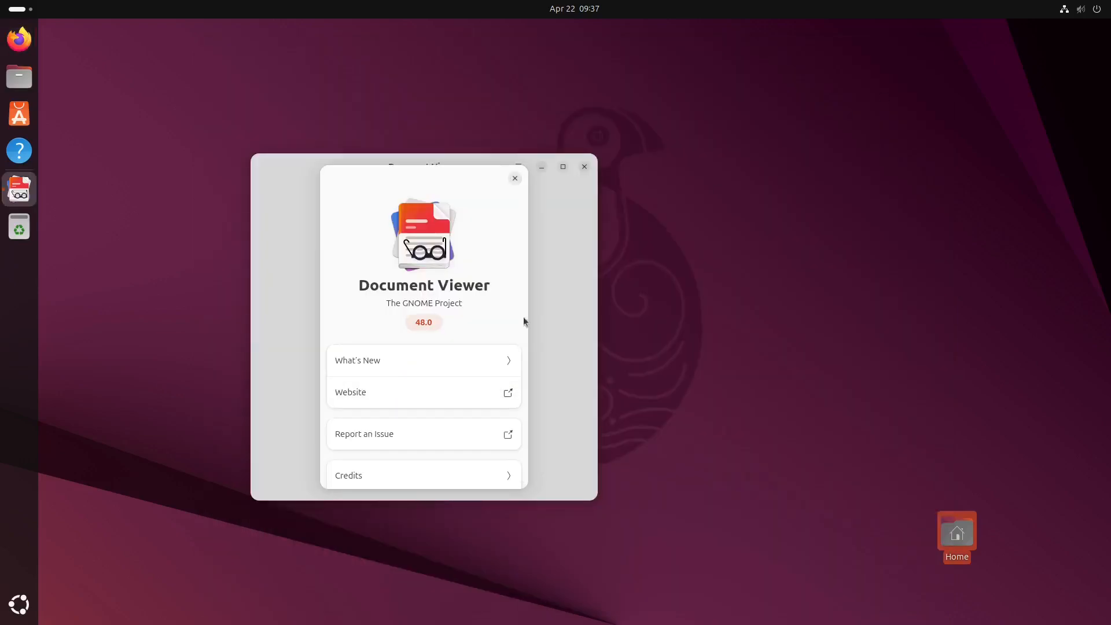
left_click(514, 178)
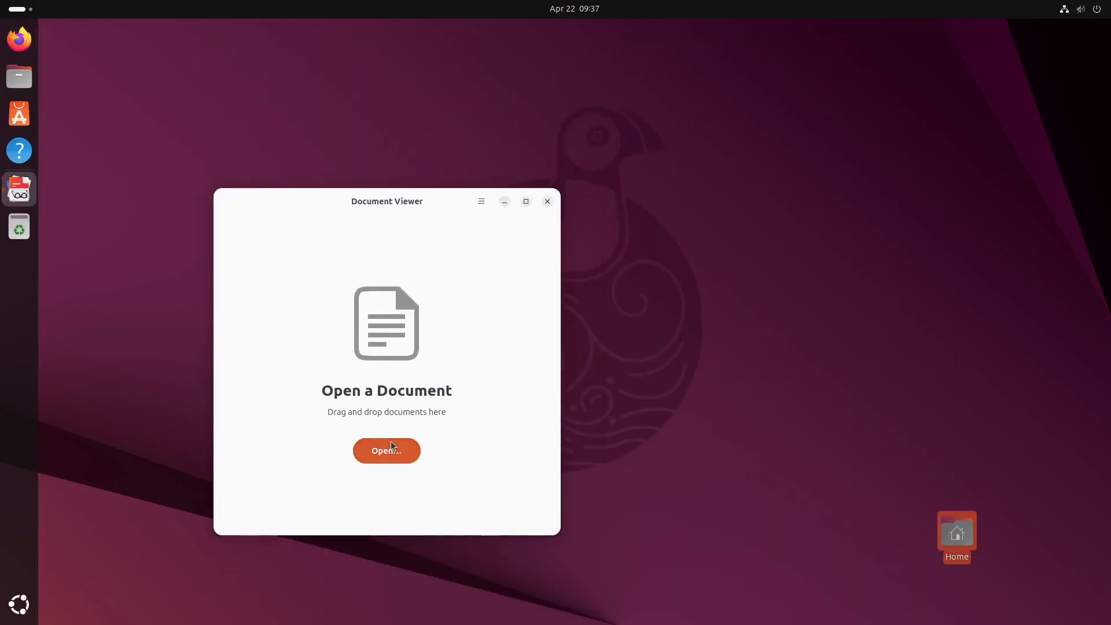
left_click(391, 449)
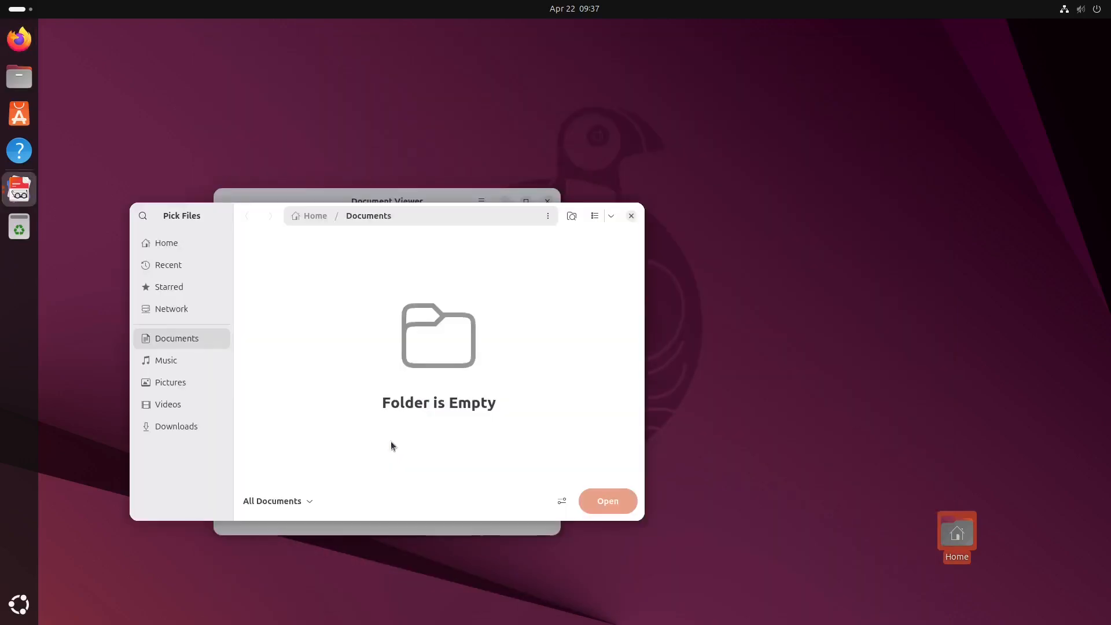
left_click(630, 215)
left_click(480, 202)
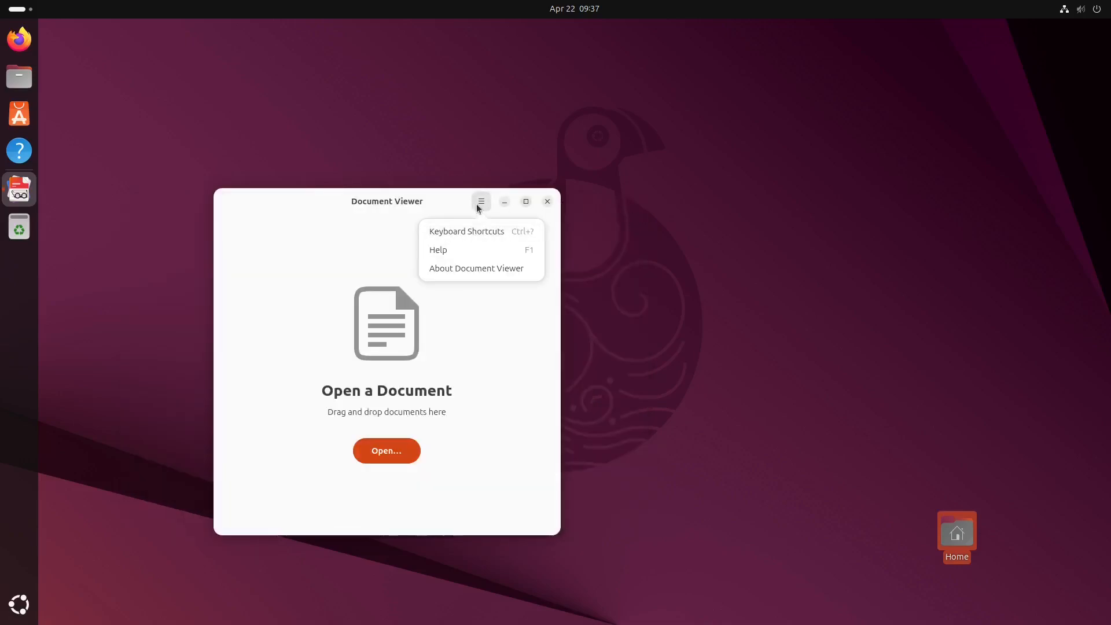
left_click(481, 268)
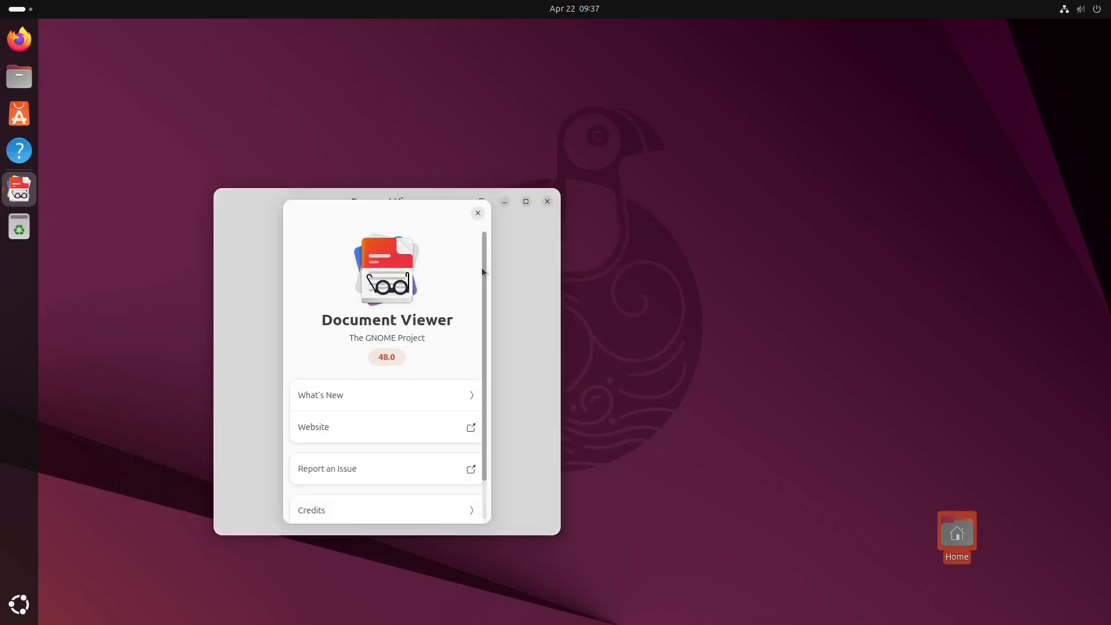
left_click(478, 212)
left_click_drag(290, 201, 315, 198)
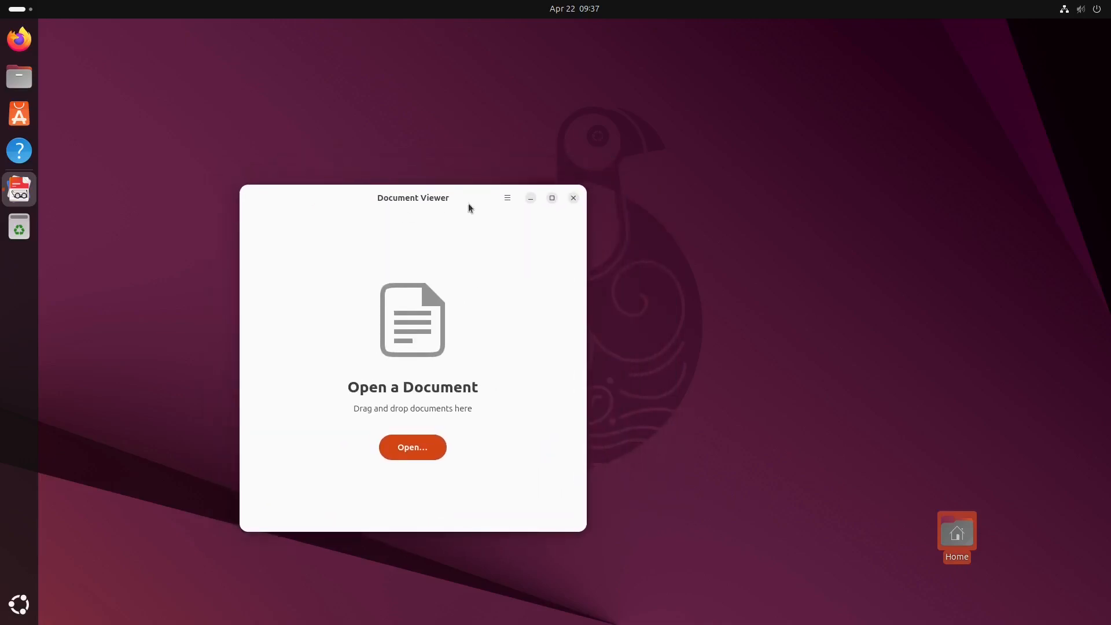
left_click(574, 199)
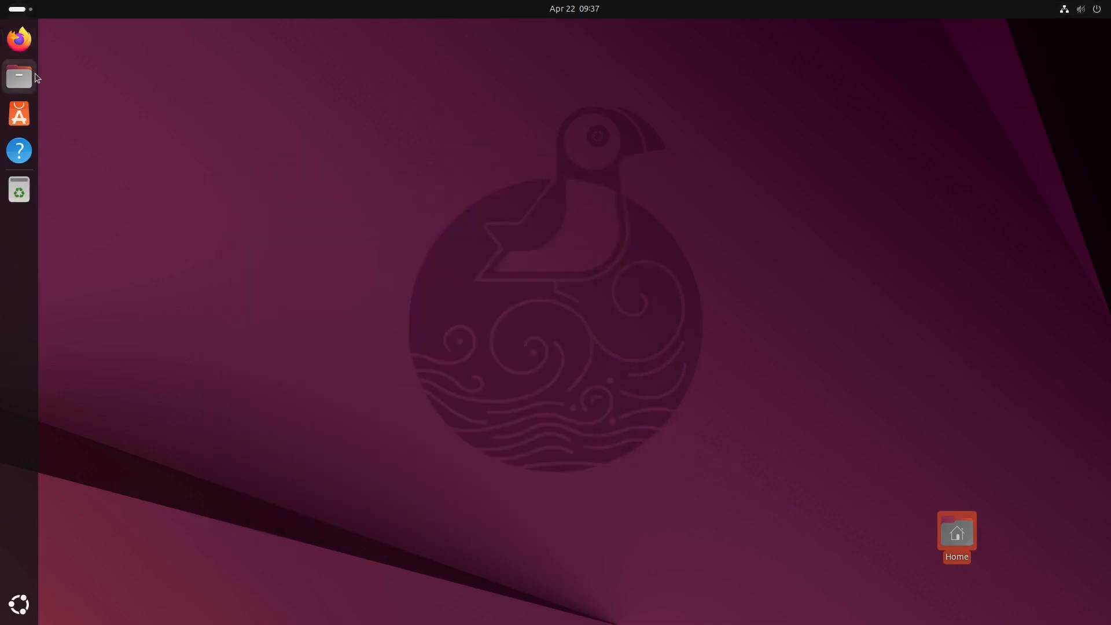
Search 'ab' in Activities and open Settings' About page showing Ubuntu 25.04 system details
left_click(21, 8)
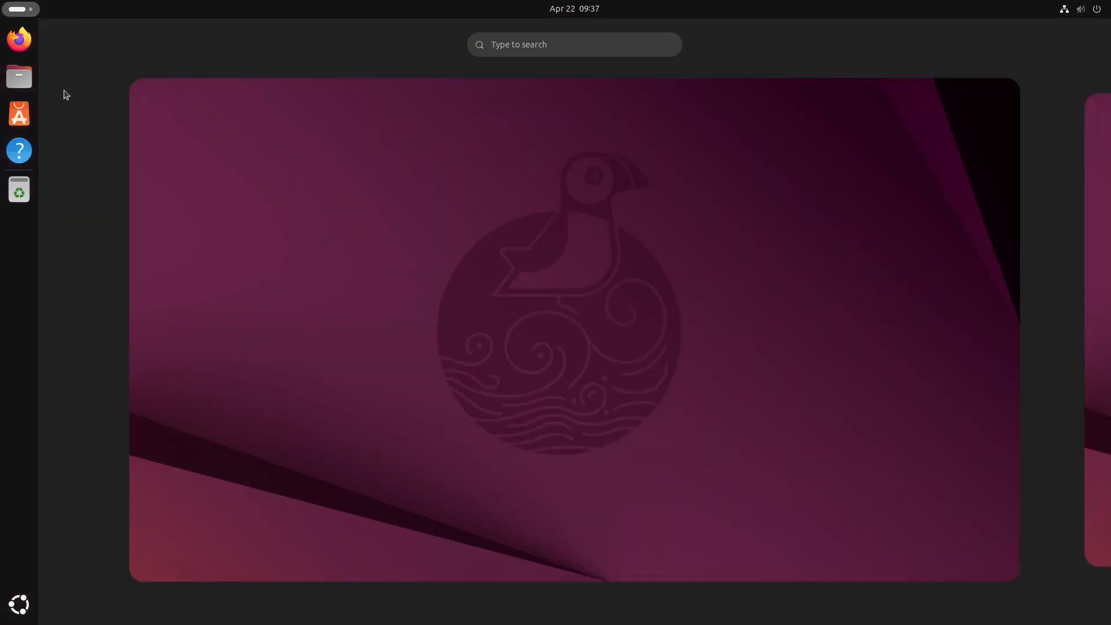
type("ab")
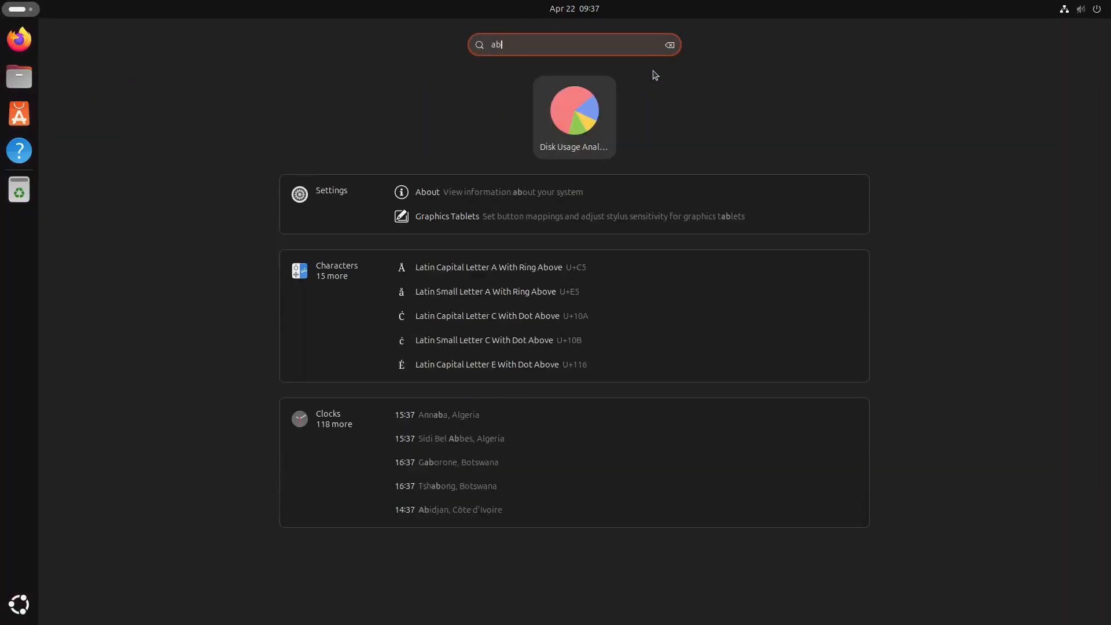
left_click(433, 190)
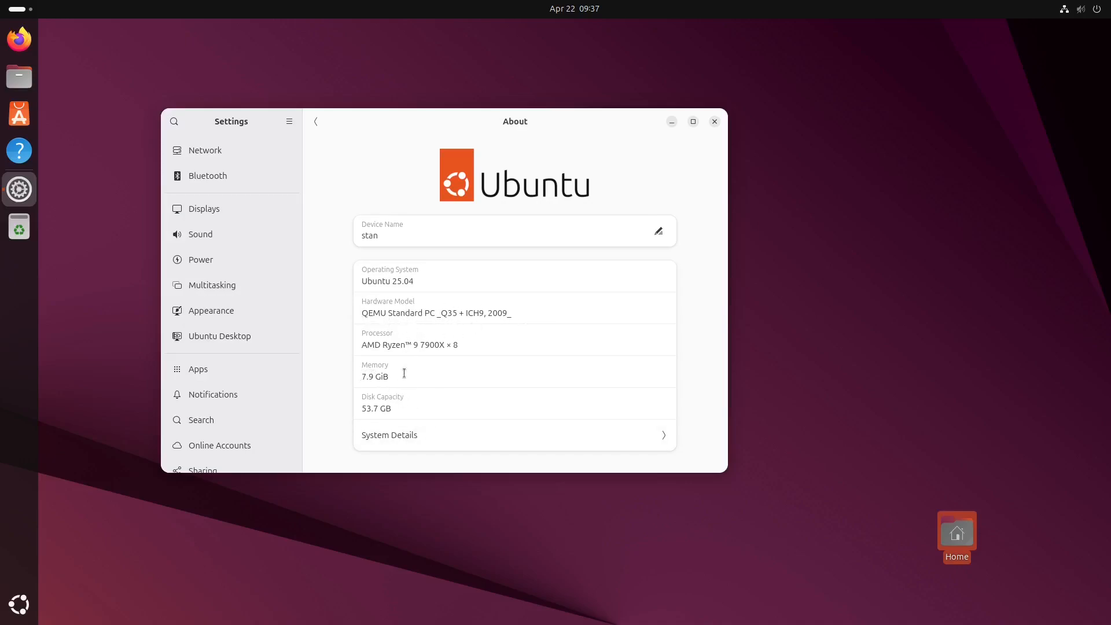
Review the full system details, highlighting Wayland, close them, and go to Appearance settings
left_click(412, 435)
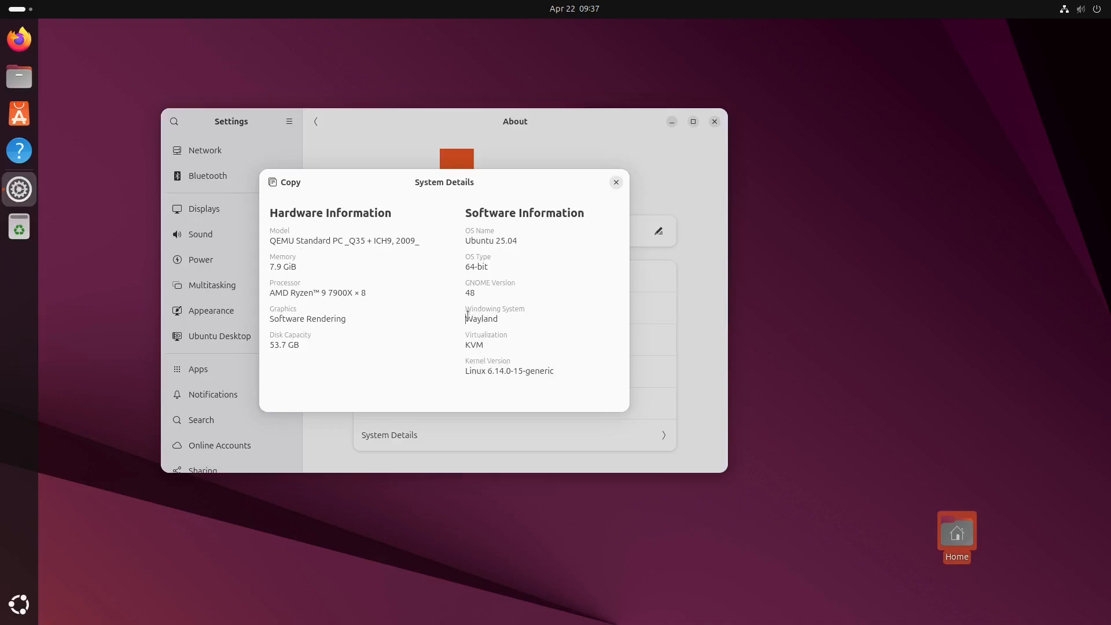
left_click_drag(466, 316, 505, 317)
left_click(622, 182)
left_click_drag(574, 128, 602, 136)
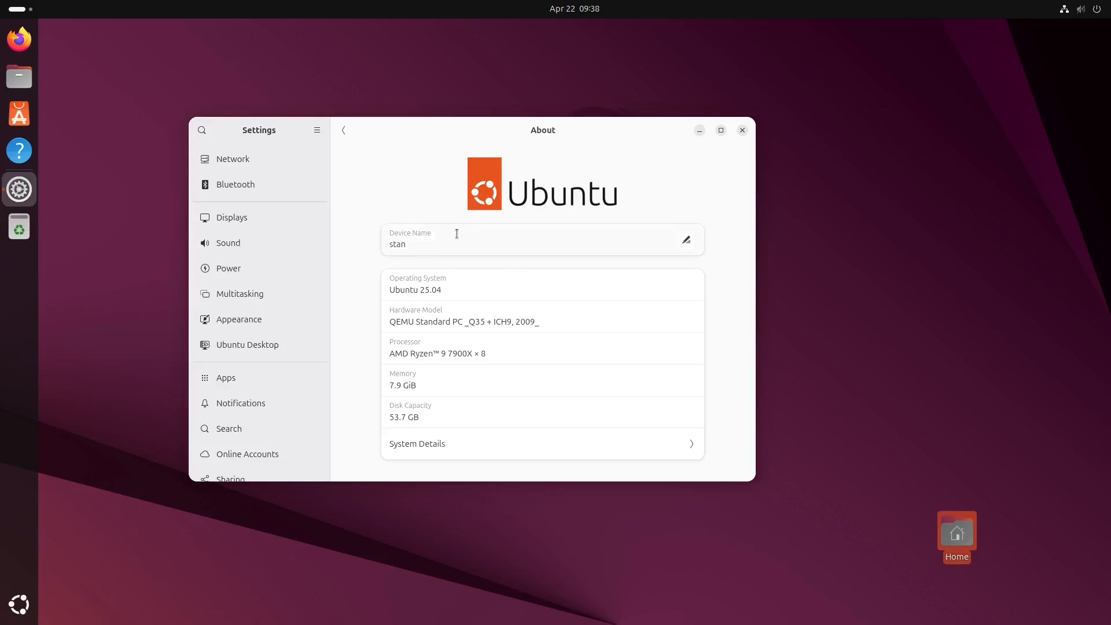
left_click(242, 325)
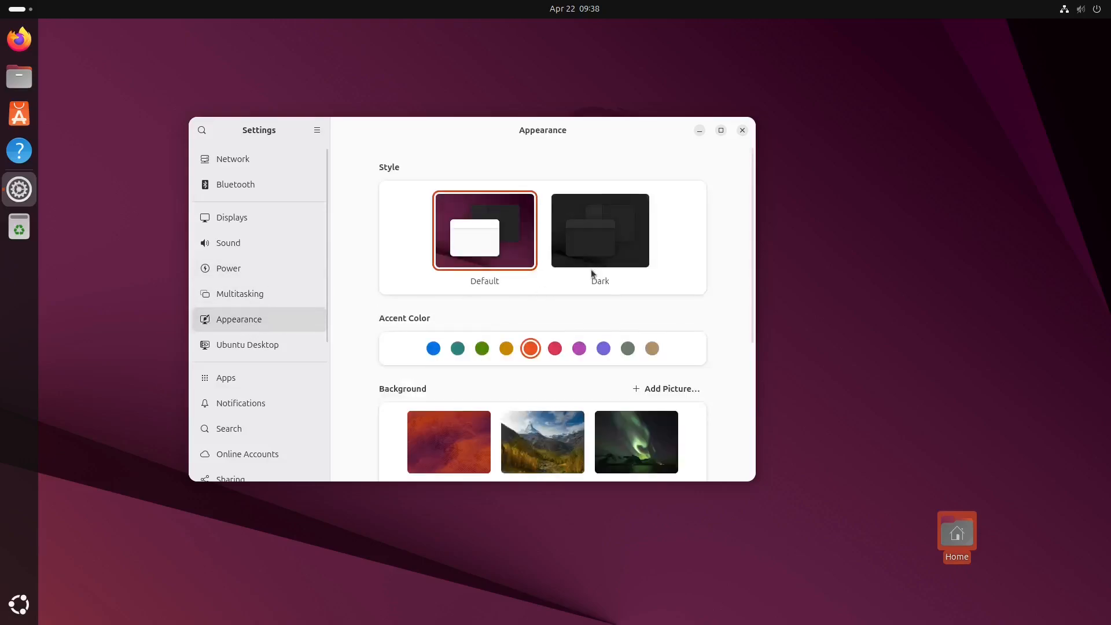
Switch to the Dark style and, after trying green, magenta and red, settle on purple accent
left_click(596, 247)
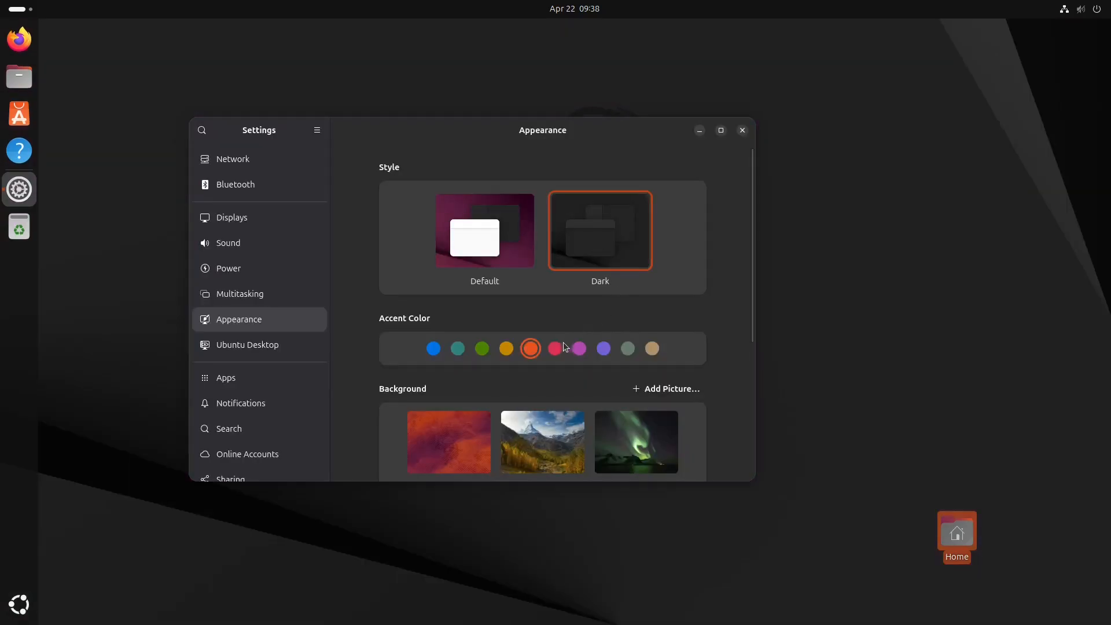
left_click(19, 77)
left_click_drag(602, 181, 909, 139)
left_click(484, 350)
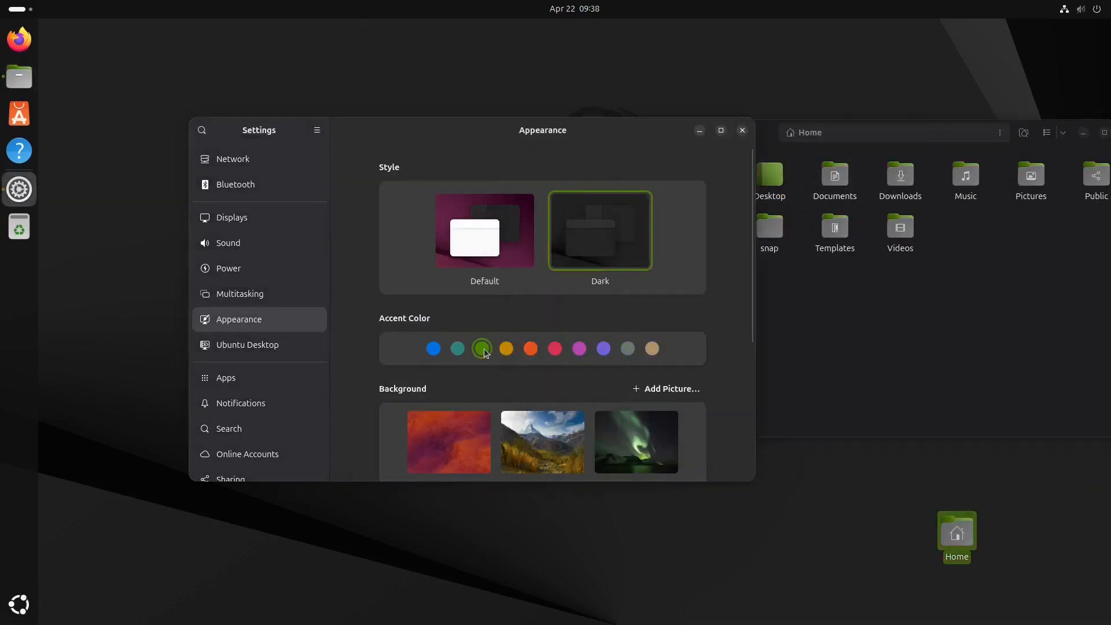
left_click(603, 349)
left_click(581, 351)
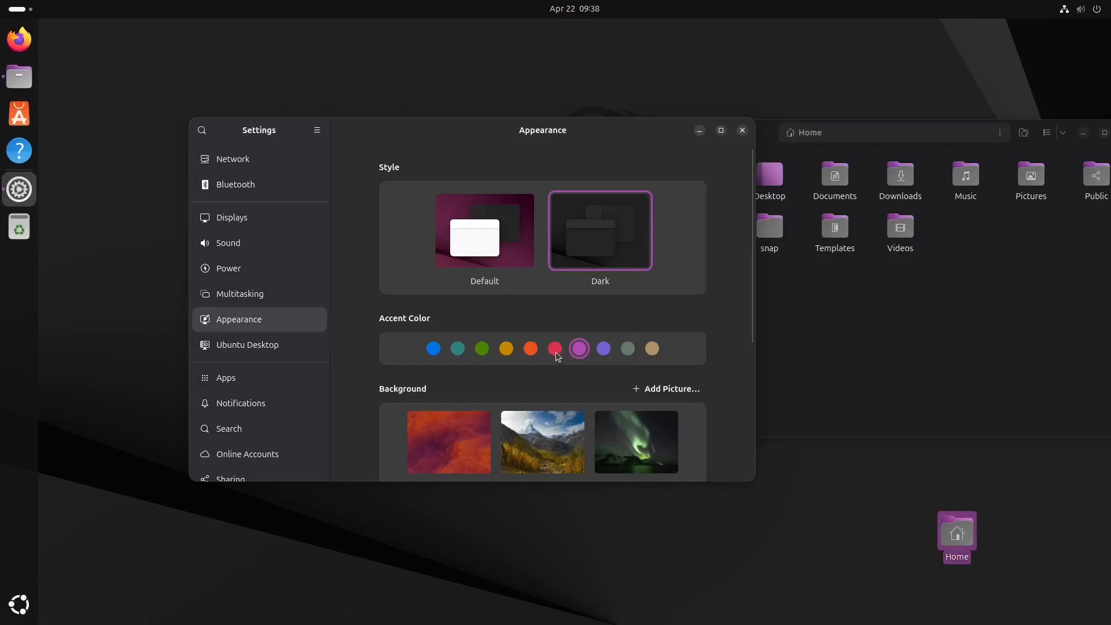
left_click(555, 351)
left_click(604, 348)
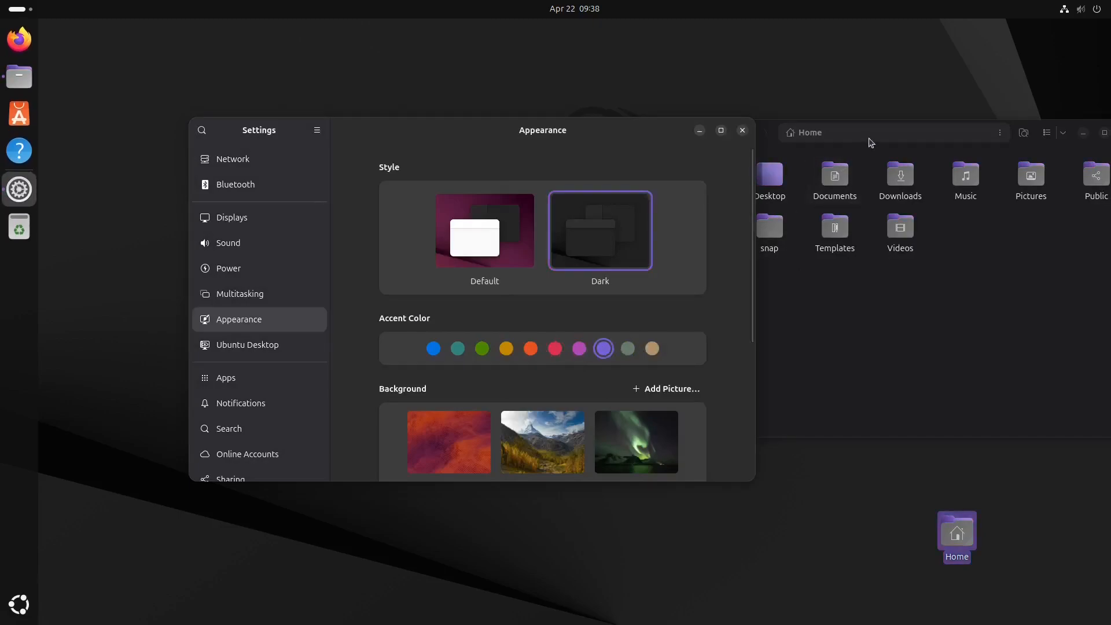
left_click_drag(868, 141, 908, 156)
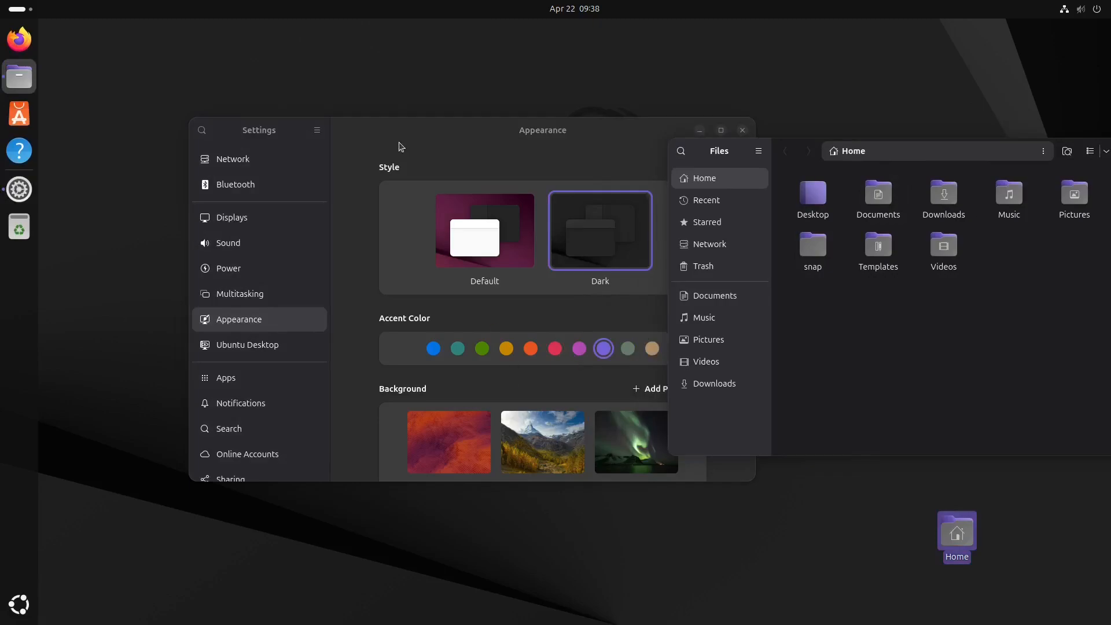
Set the orange-purple wave wallpaper as background after trying the red-orange and mountain ones
left_click_drag(401, 147, 258, 140)
scroll(365, 399, "down", 6)
scroll(320, 284, "up", 1)
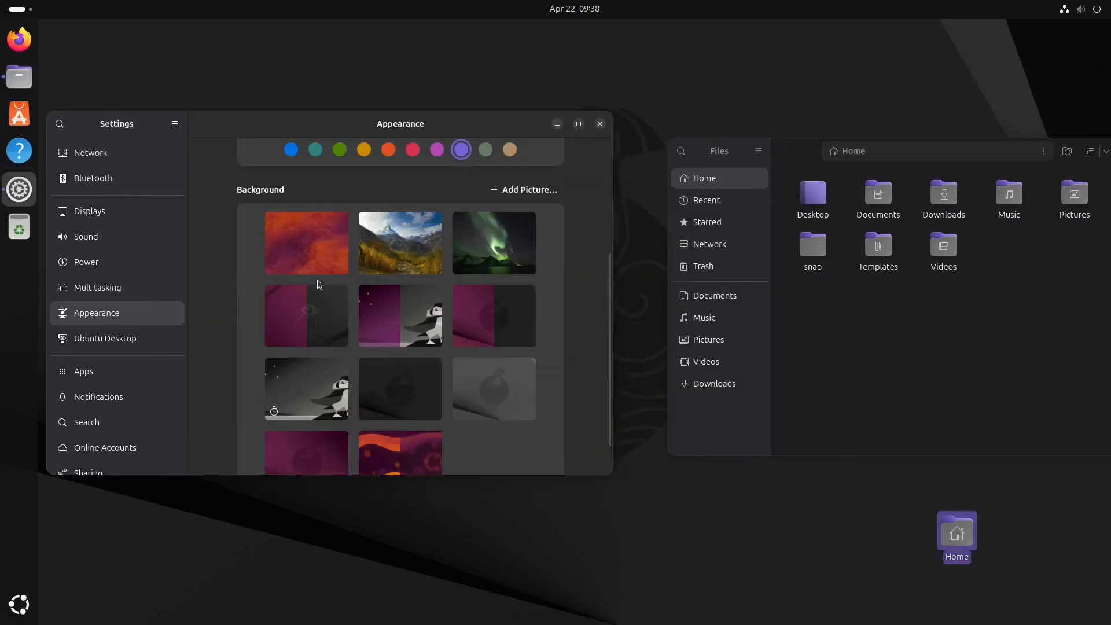
left_click(302, 271)
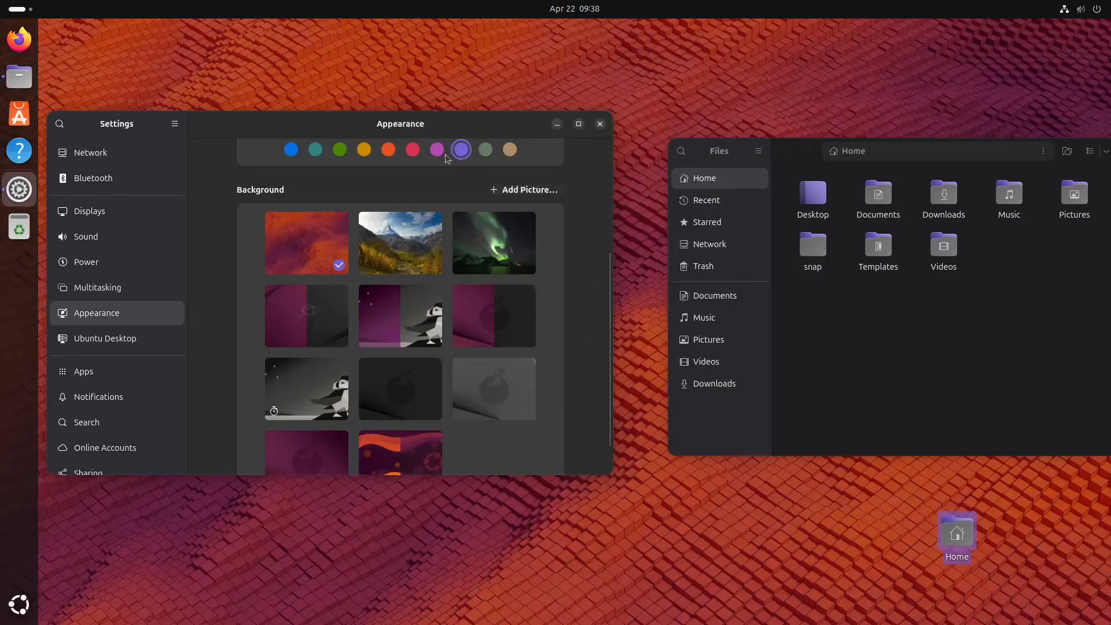
left_click_drag(230, 135, 297, 162)
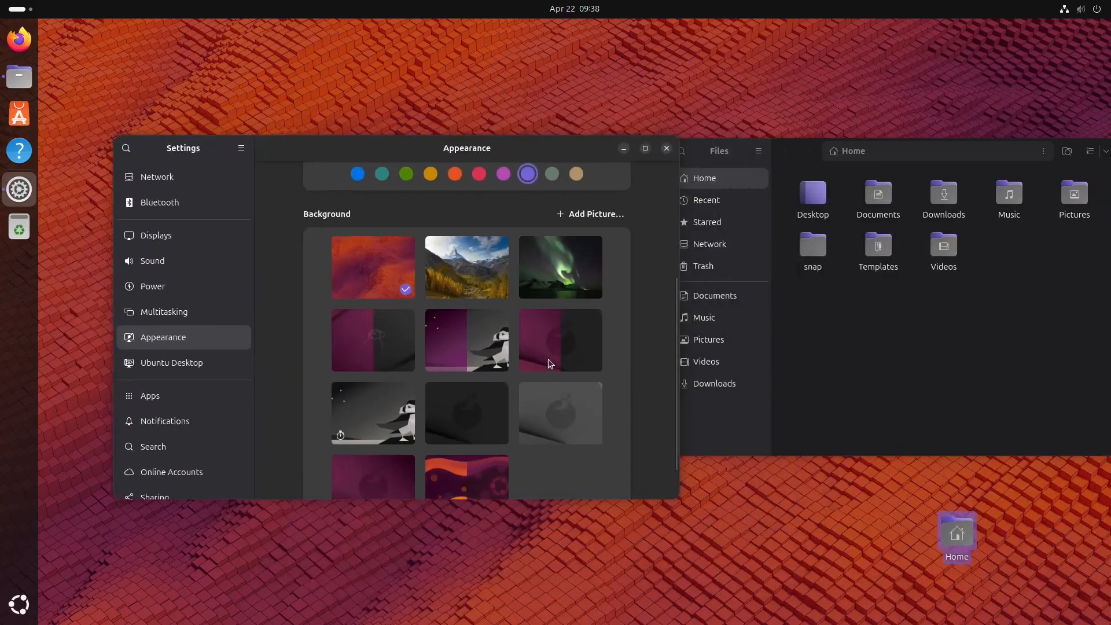
left_click(483, 274)
left_click(467, 483)
left_click_drag(466, 162, 456, 131)
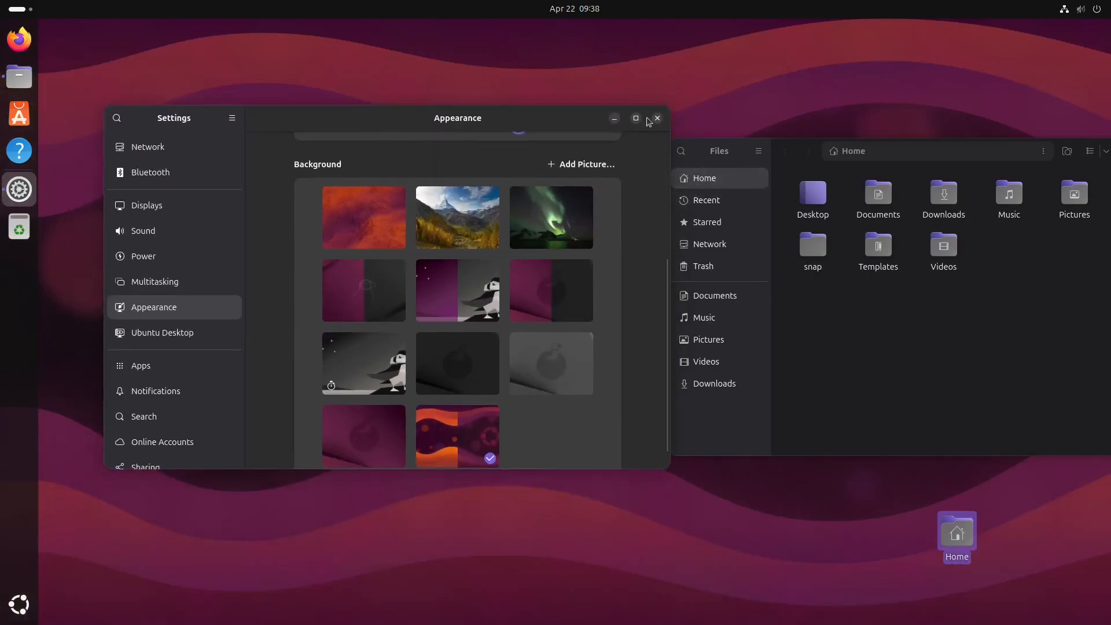
scroll(537, 407, "up", 5)
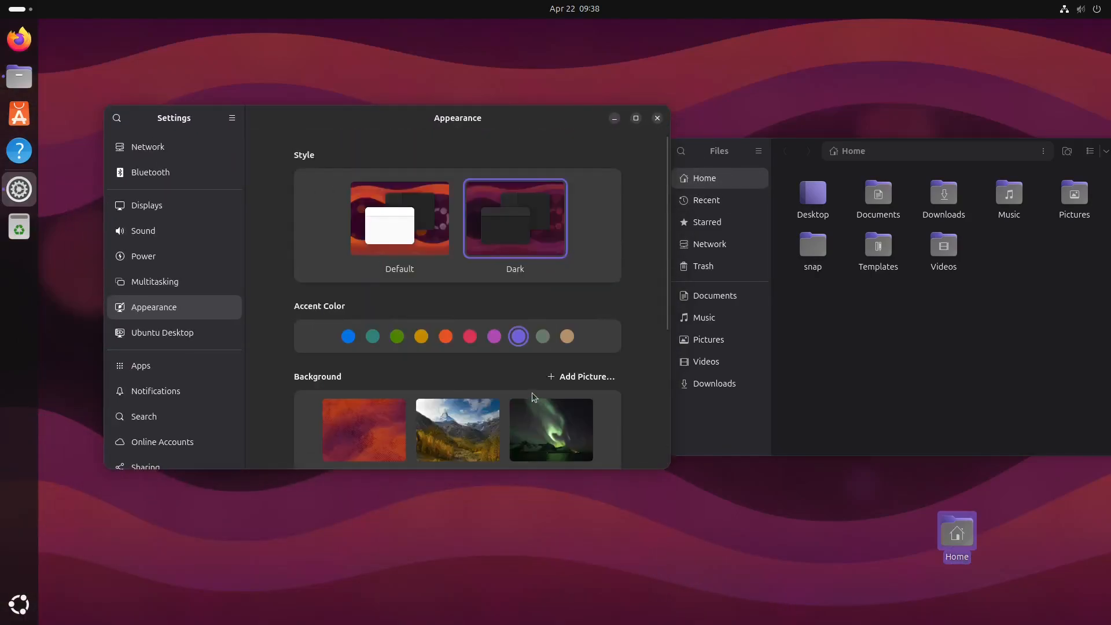
In maximized Ubuntu Desktop settings, place the dock at the Bottom with Panel Mode on
left_click(174, 339)
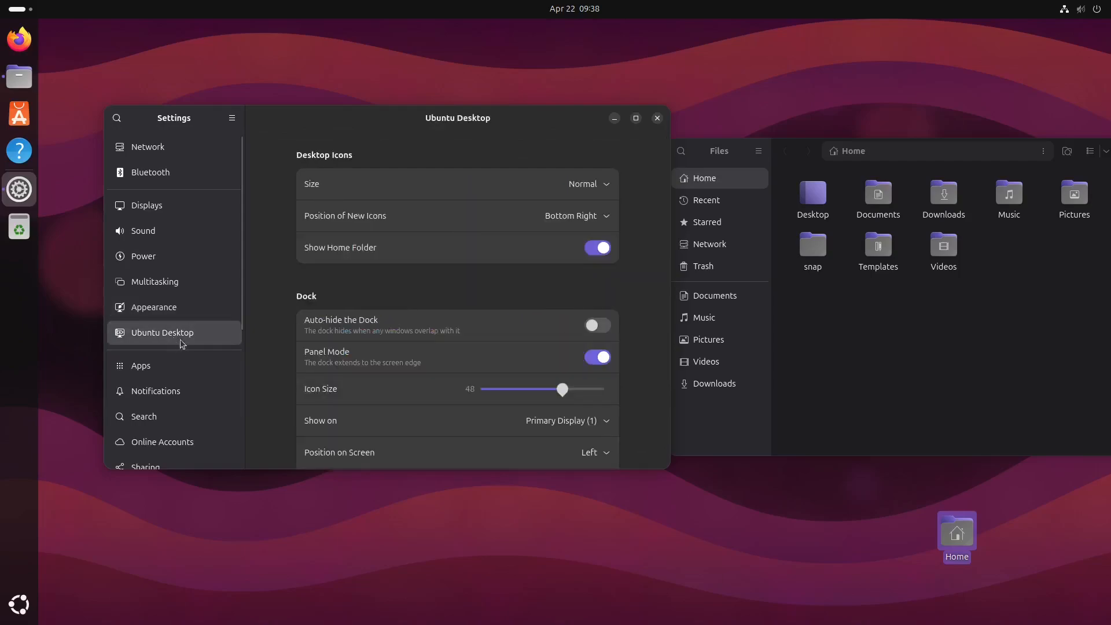
double_click(398, 117)
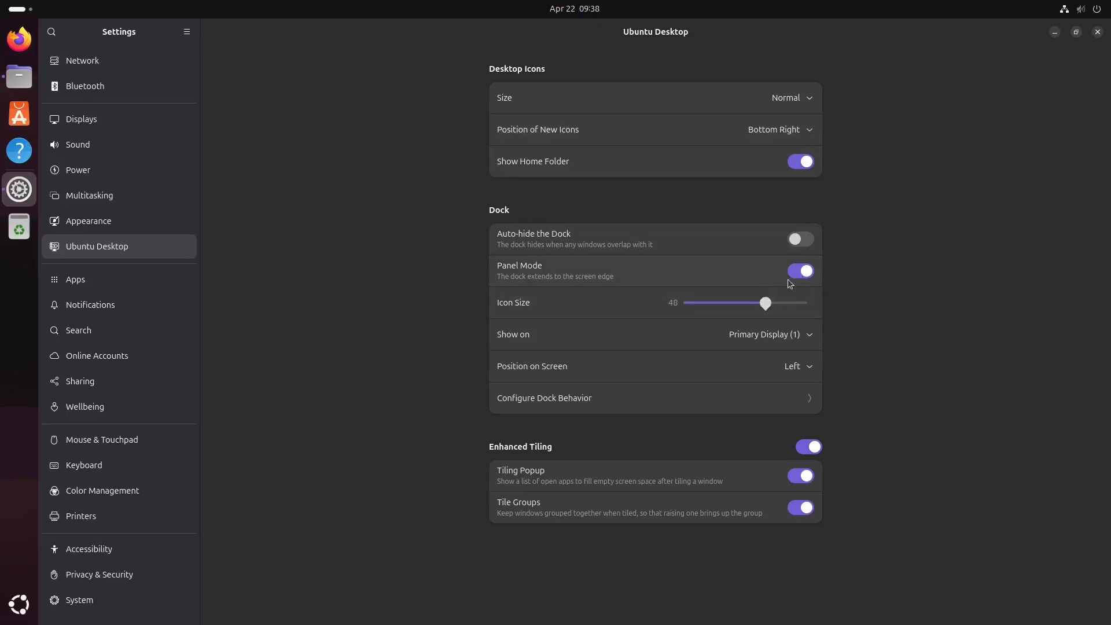
left_click(801, 271)
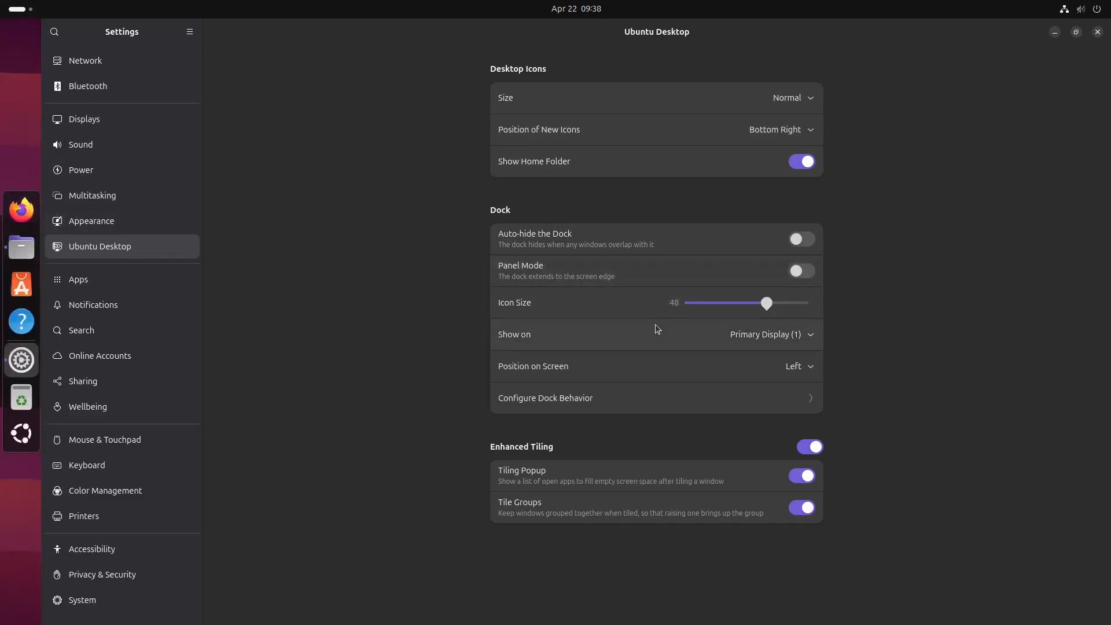
left_click(805, 369)
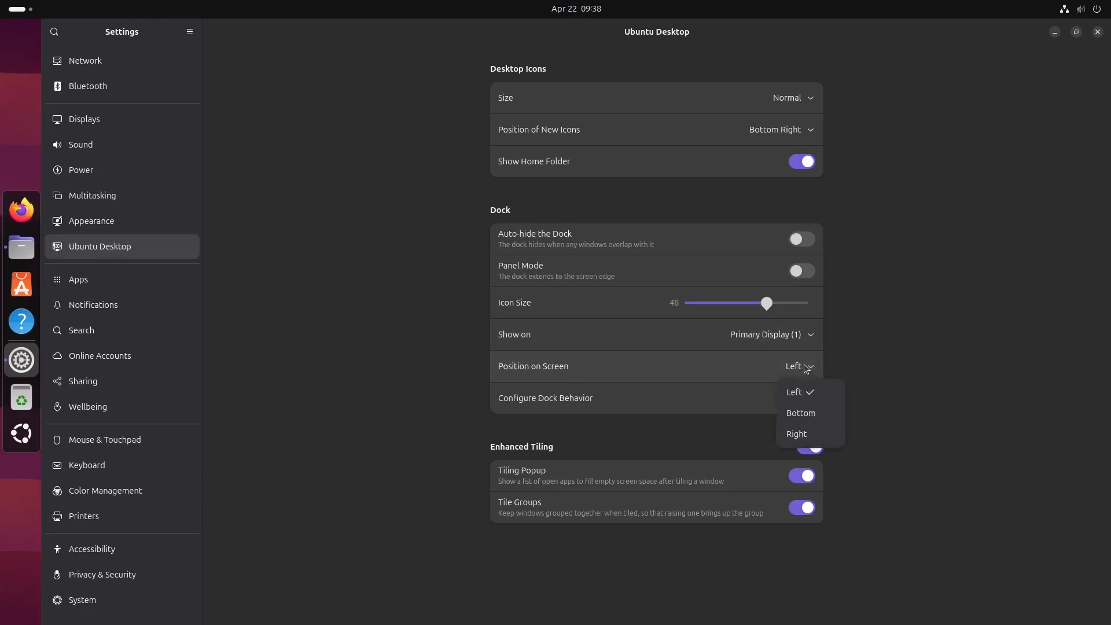
left_click(810, 410)
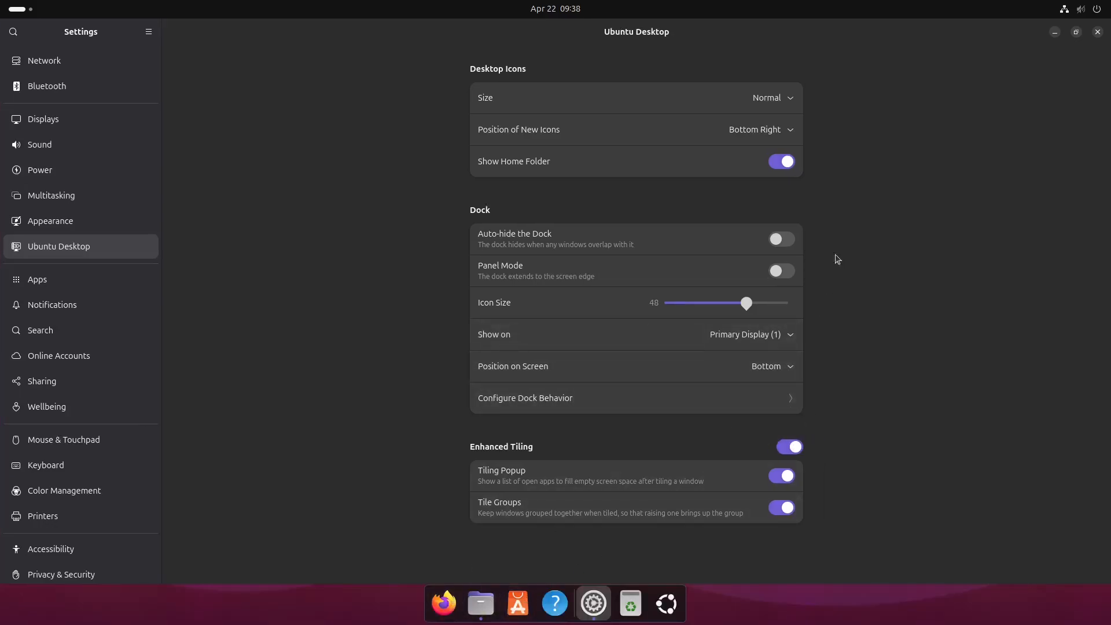
left_click(787, 272)
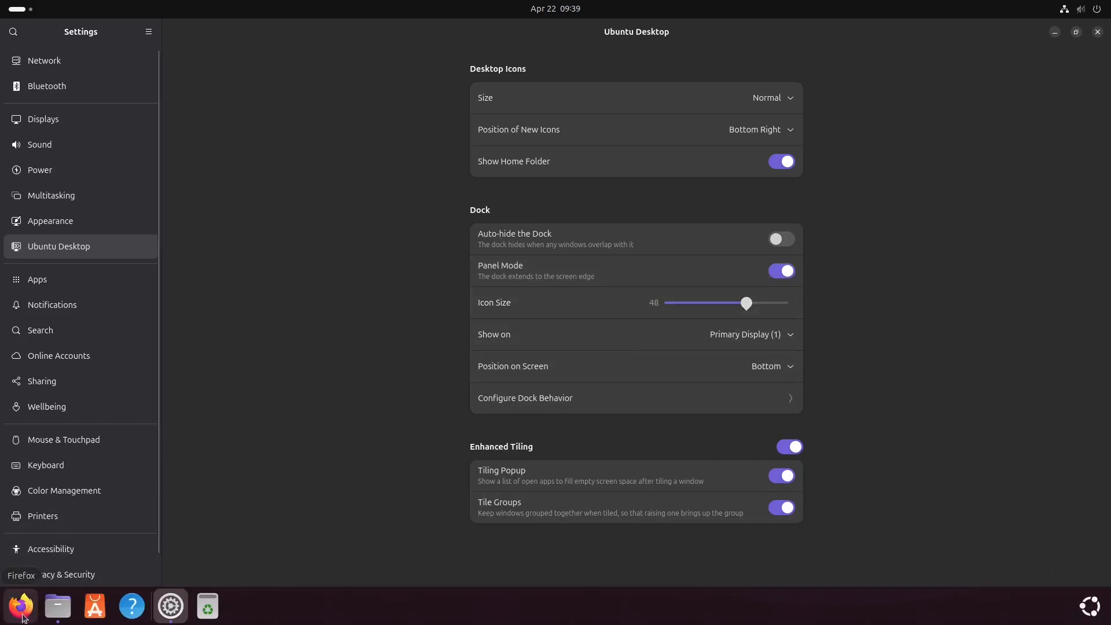
Open and close a Home Files window, then bring up the dock behaviour options
left_click(59, 618)
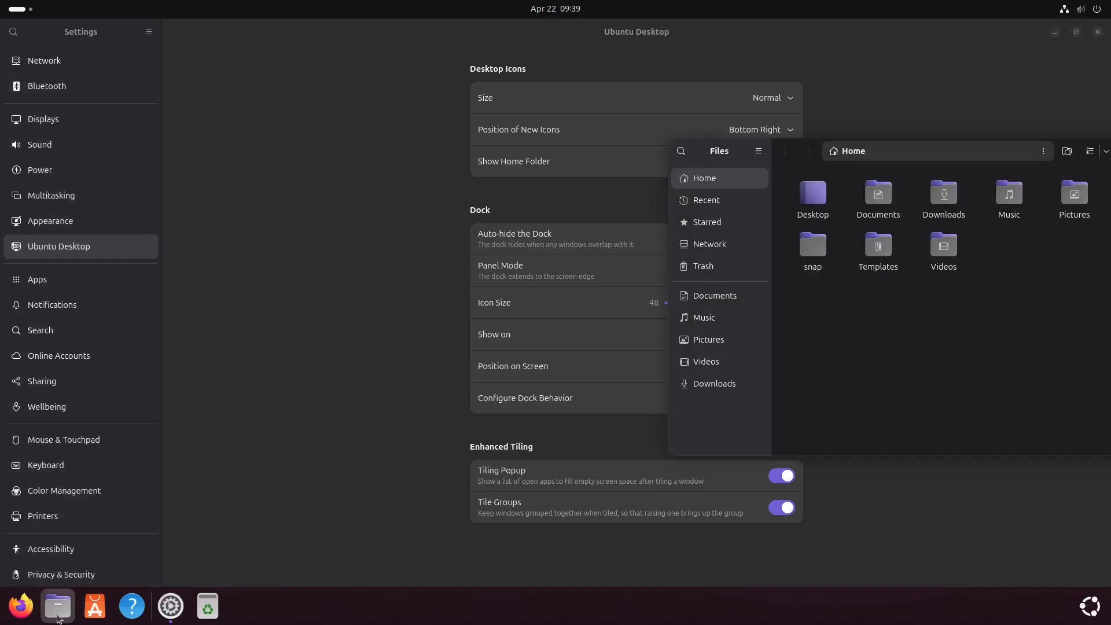
left_click_drag(934, 165, 488, 265)
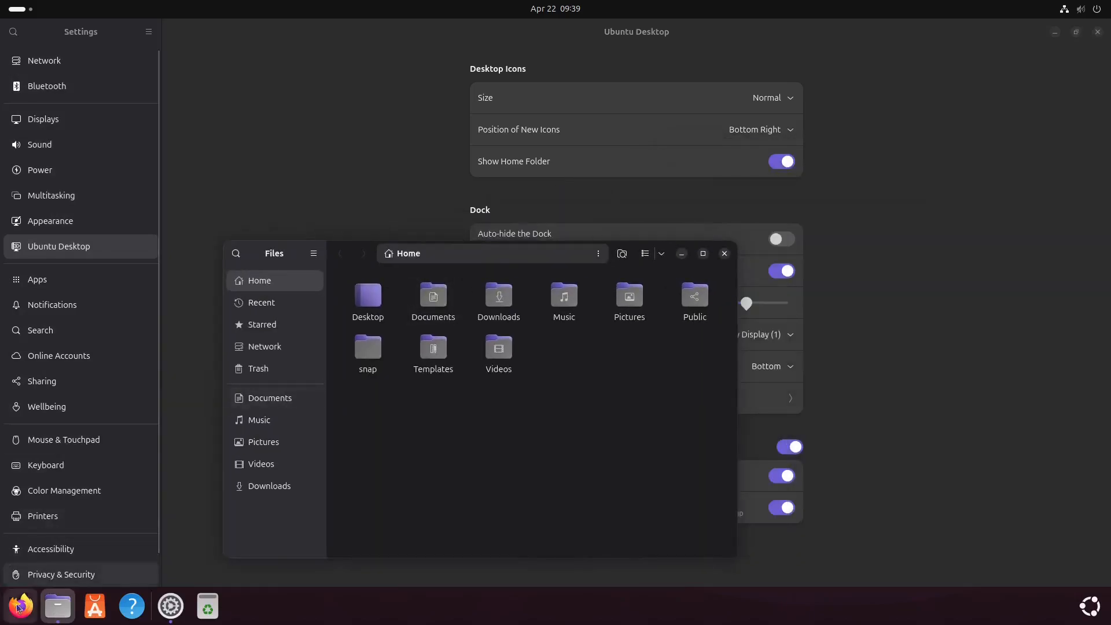
left_click(723, 253)
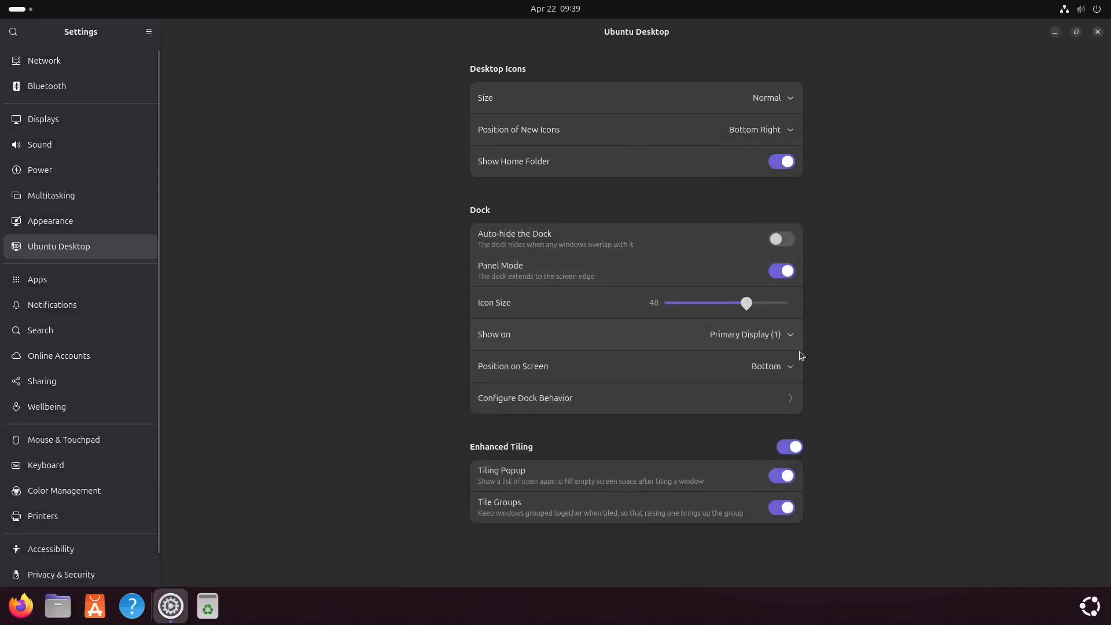
left_click(662, 400)
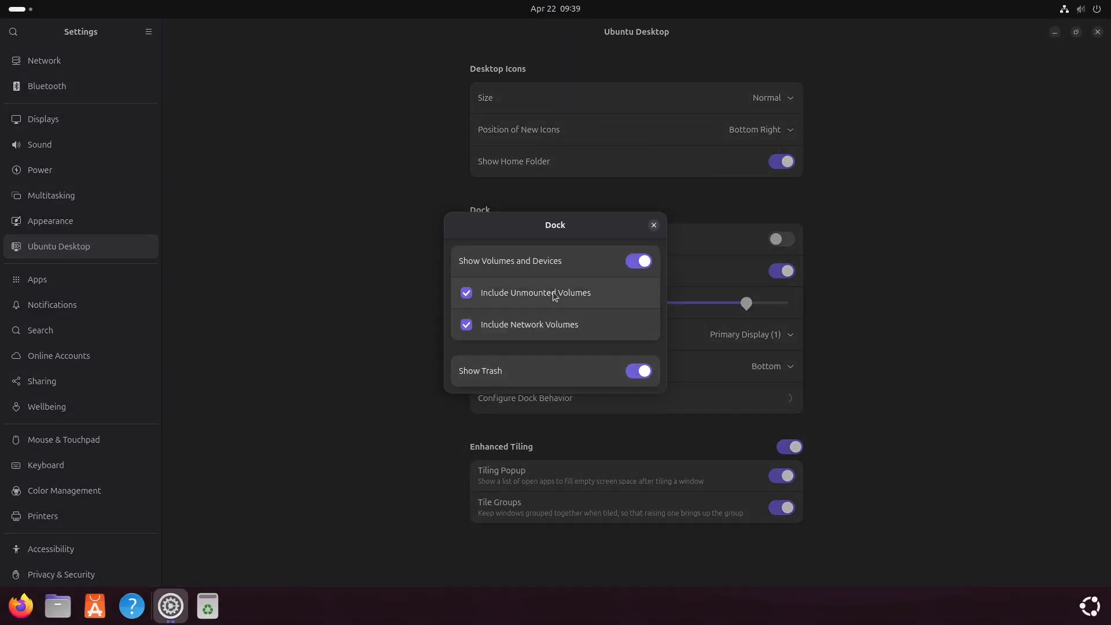
Toggle showing volumes and devices in the dock off and on, then close dock behaviour options
left_click(651, 261)
left_click(650, 261)
left_click(654, 225)
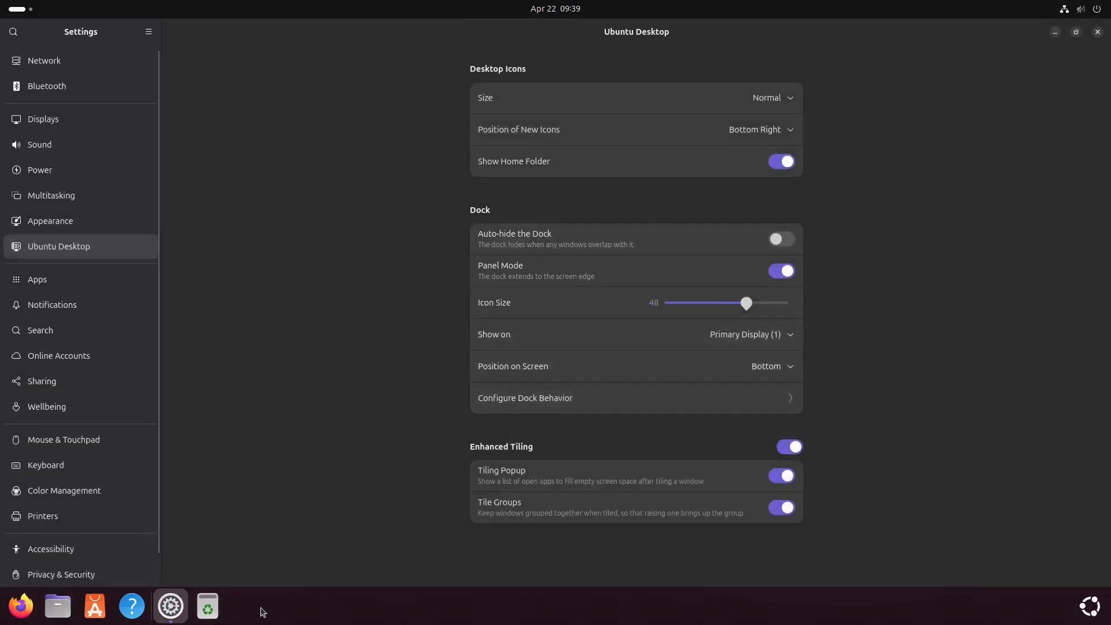
left_click(531, 403)
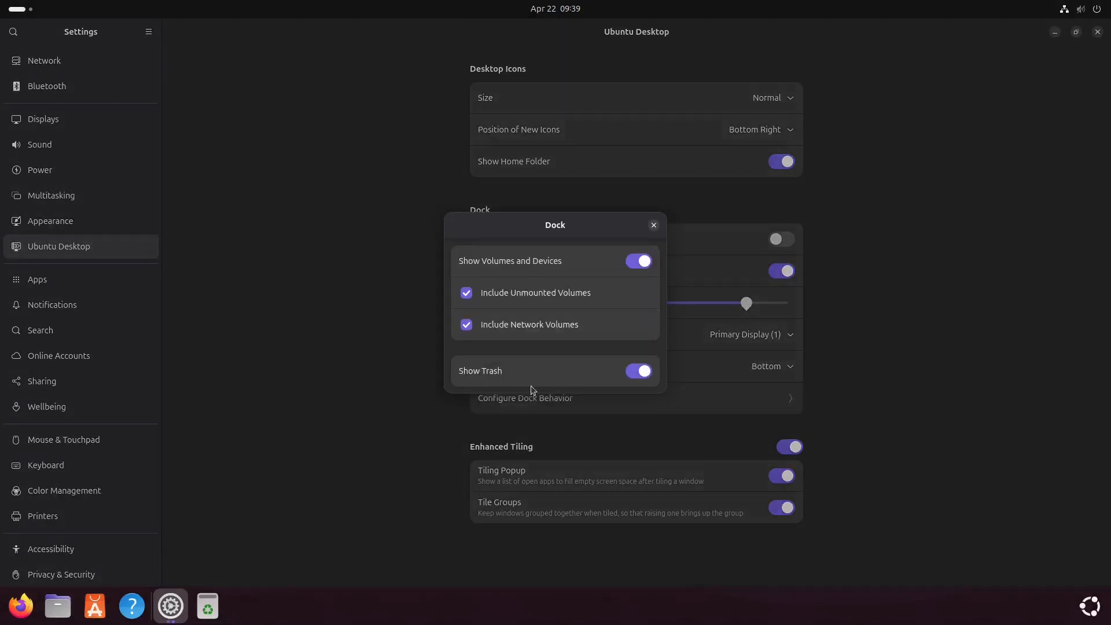
left_click(652, 229)
Try the dock on the left, return it to Bottom, turn Panel Mode off and enable auto-hide
left_click(788, 378)
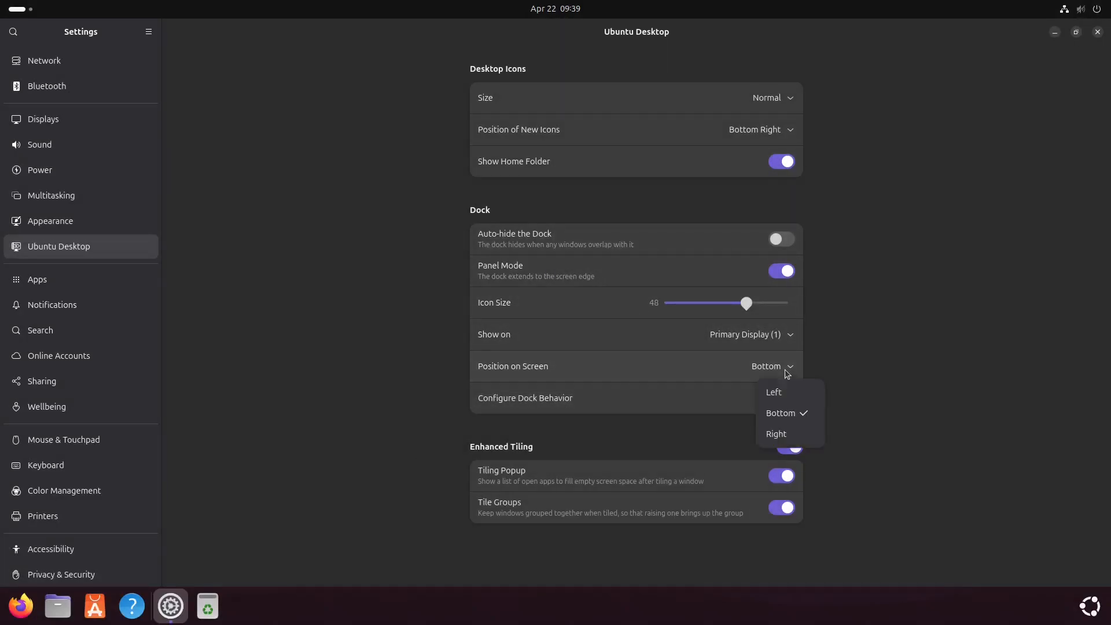
left_click(772, 389)
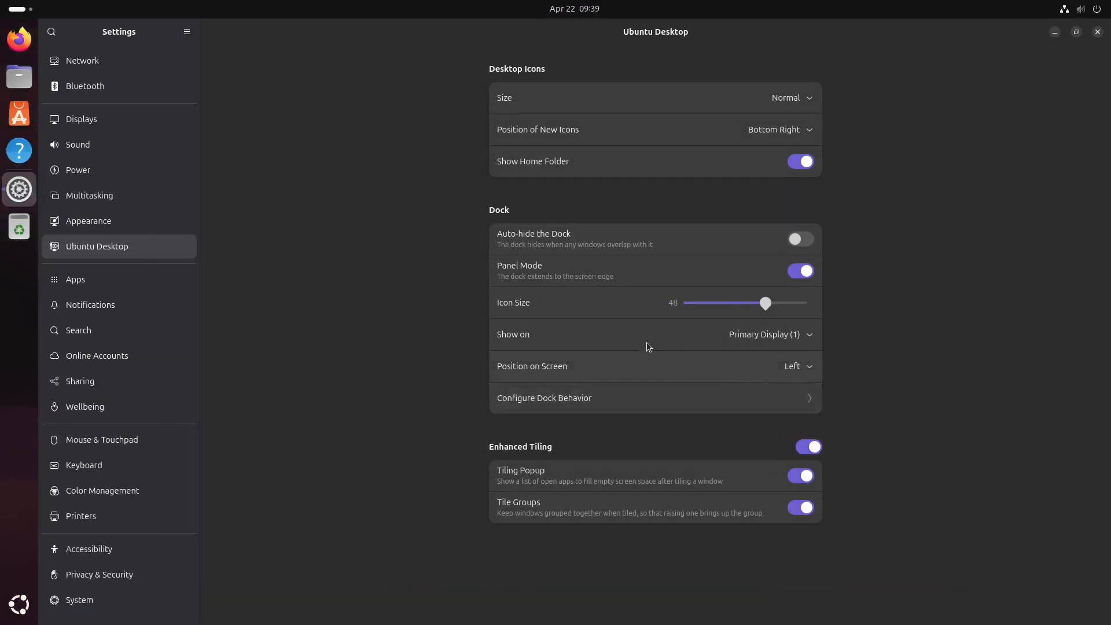
left_click(811, 367)
left_click(798, 406)
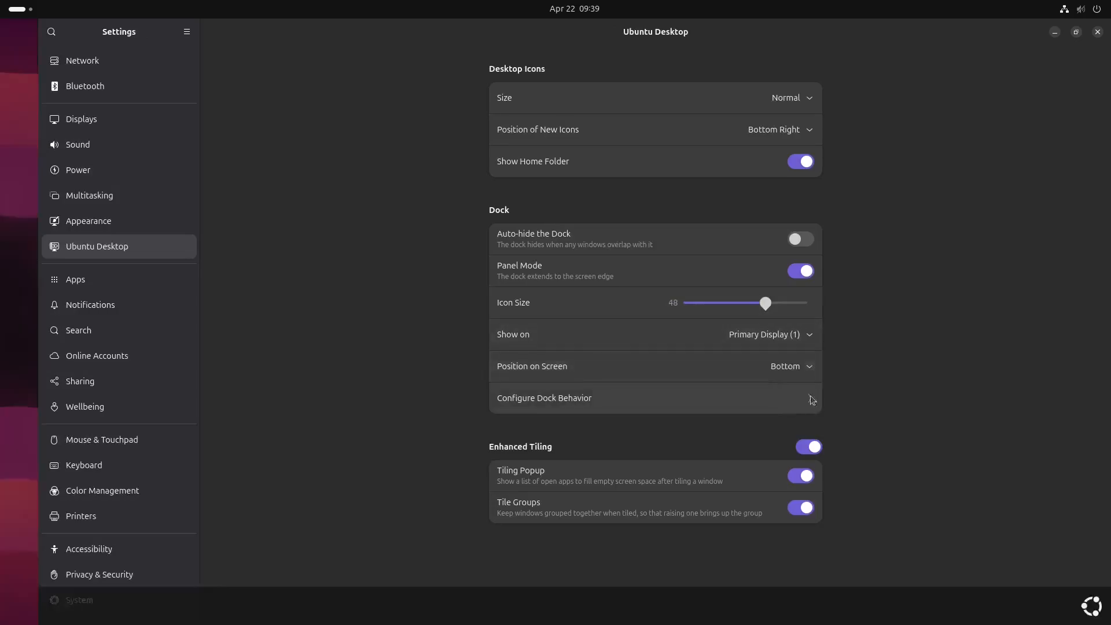
left_click(792, 271)
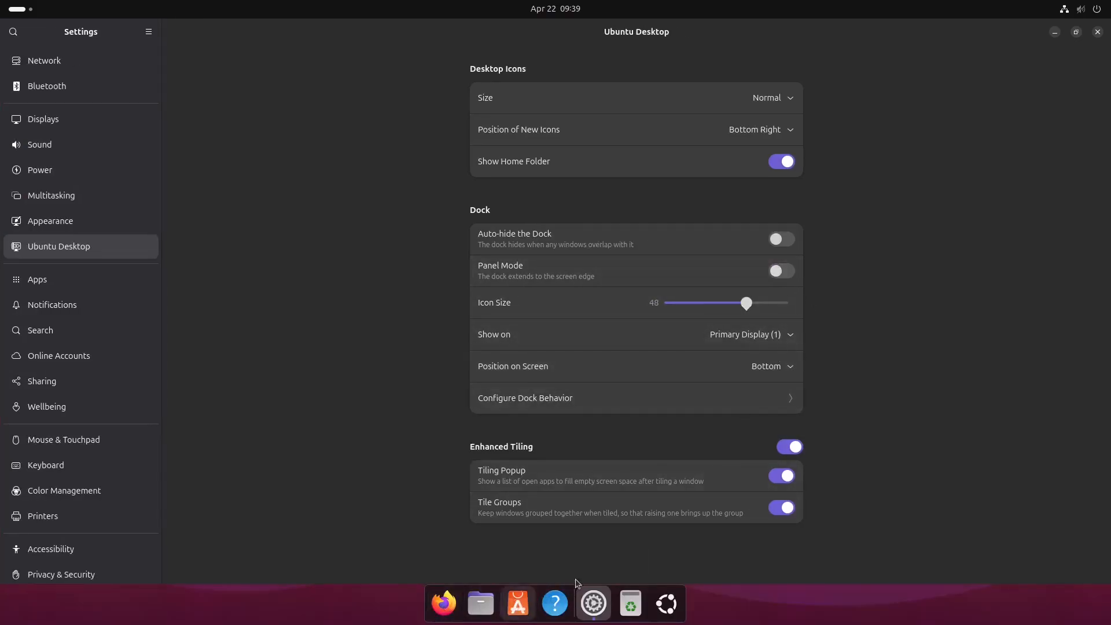
left_click(782, 237)
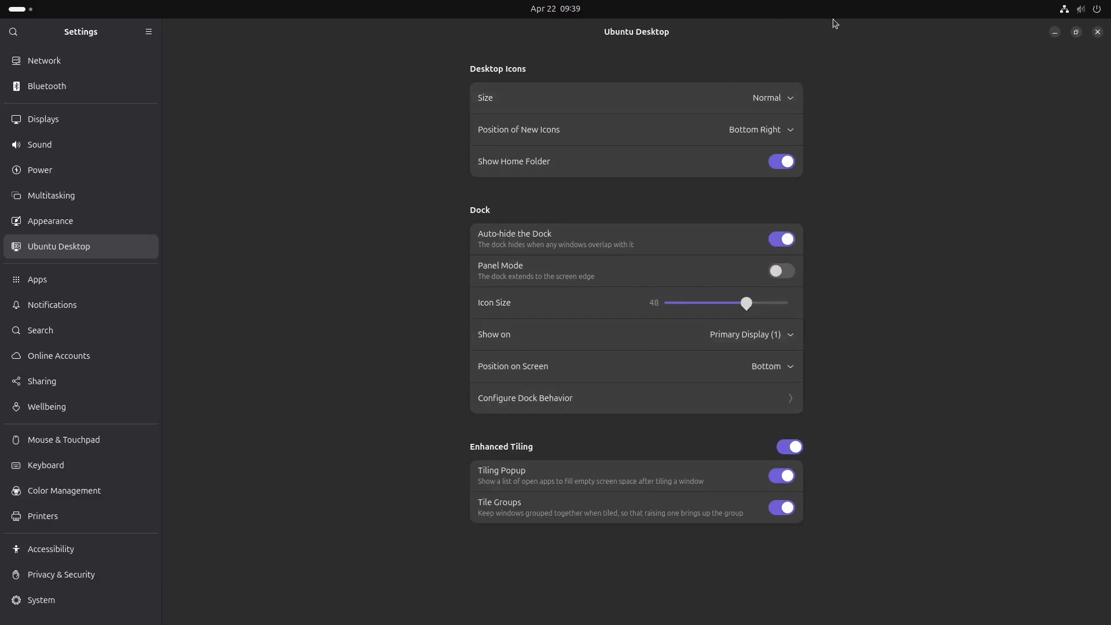
Raise the dock icon size from 48 to 64 and reposition the restored Settings window
left_click_drag(834, 24, 656, 146)
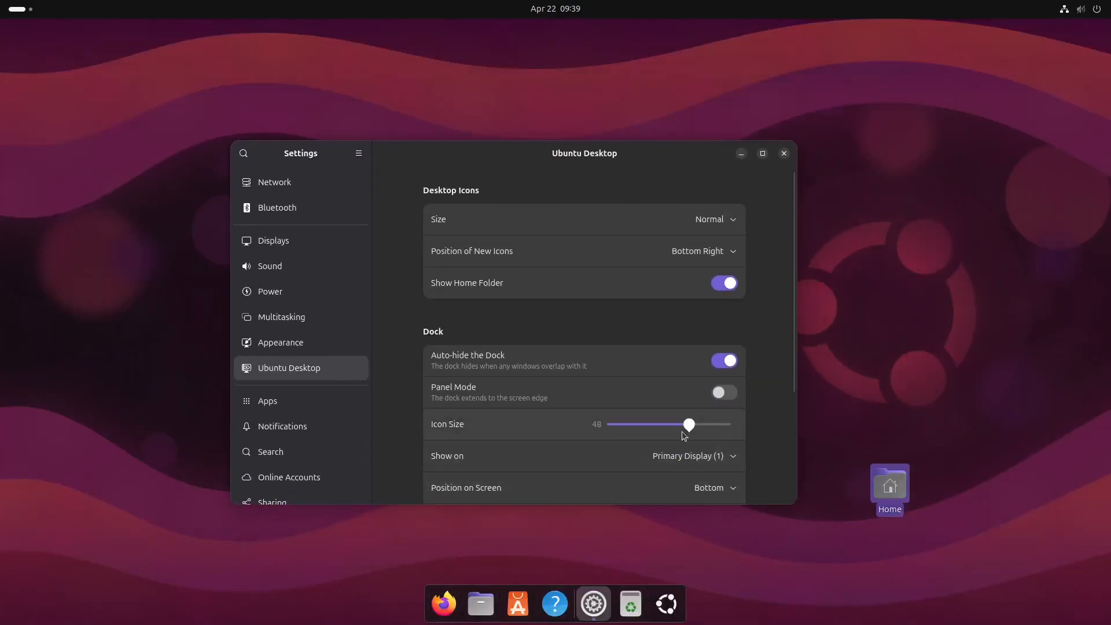
left_click_drag(684, 436, 752, 428)
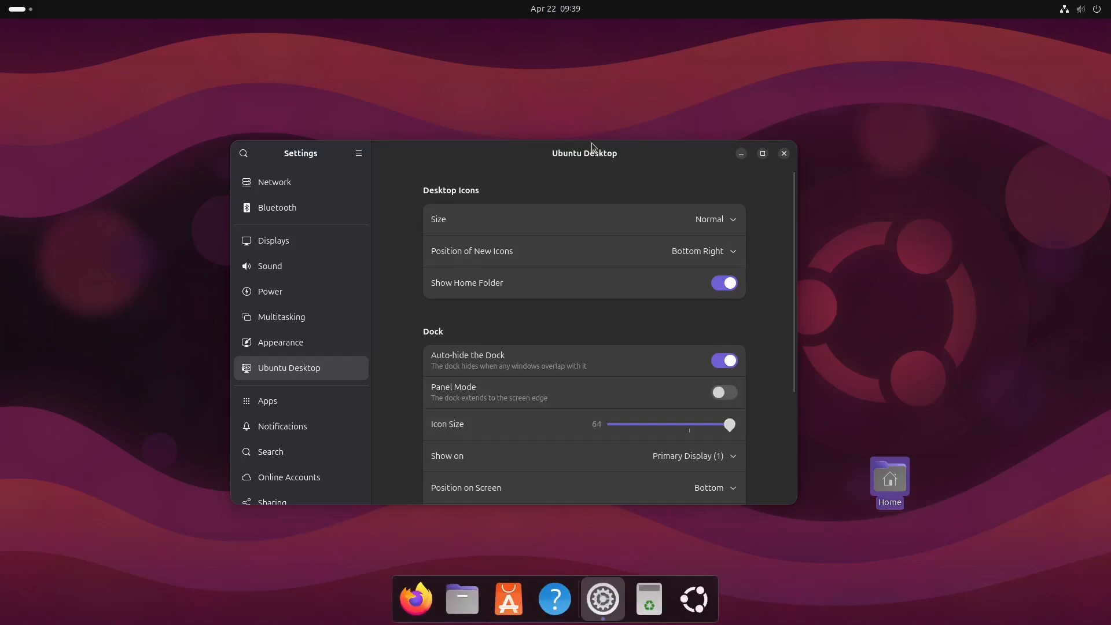
left_click_drag(592, 142, 532, 114)
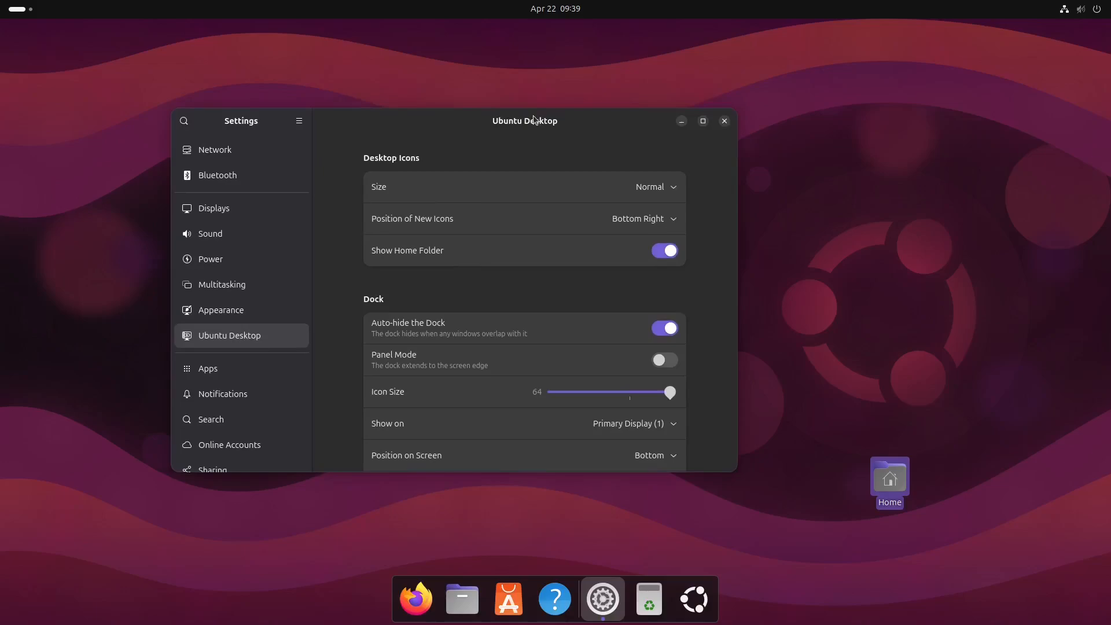
left_click_drag(421, 129, 408, 164)
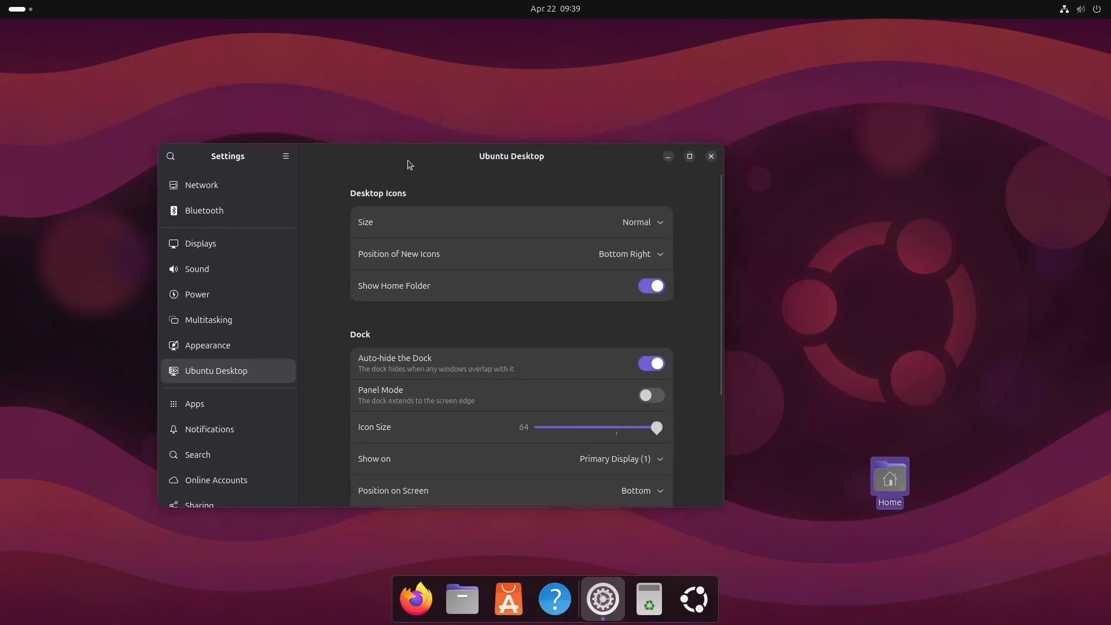
scroll(509, 427, "down", 5)
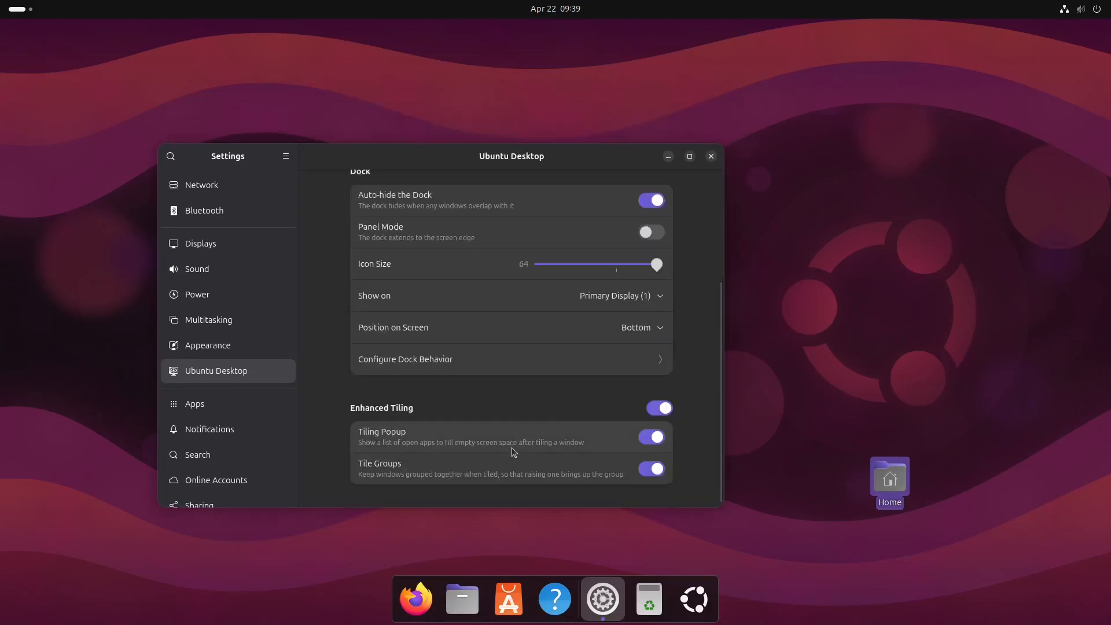
Browse the Notifications and Online Accounts settings pages
left_click(237, 434)
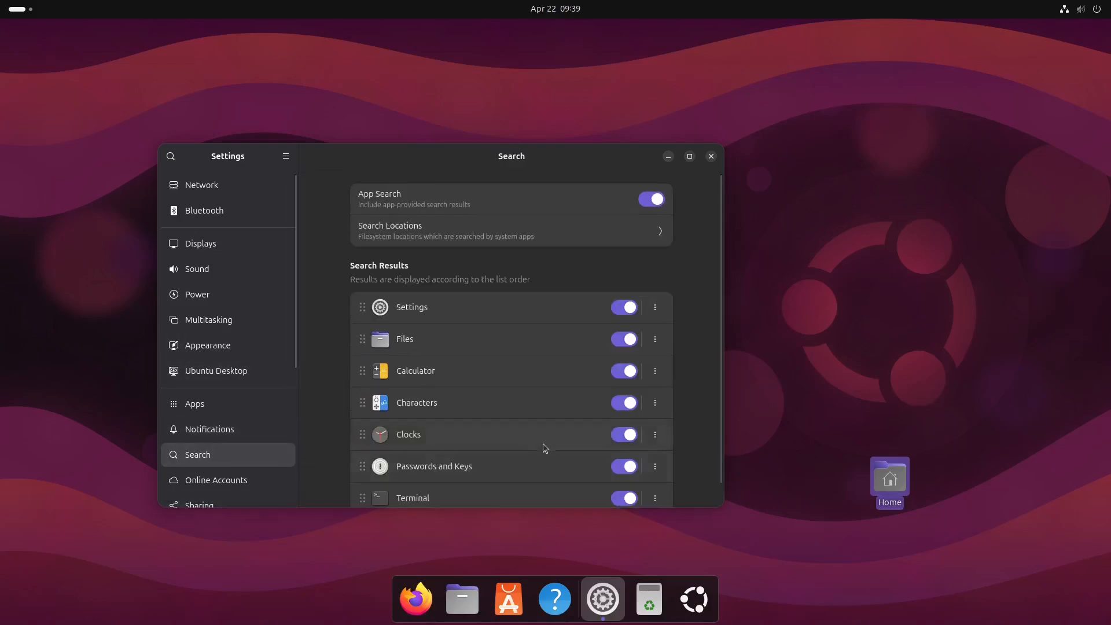
scroll(543, 443, "down", 1)
left_click(220, 479)
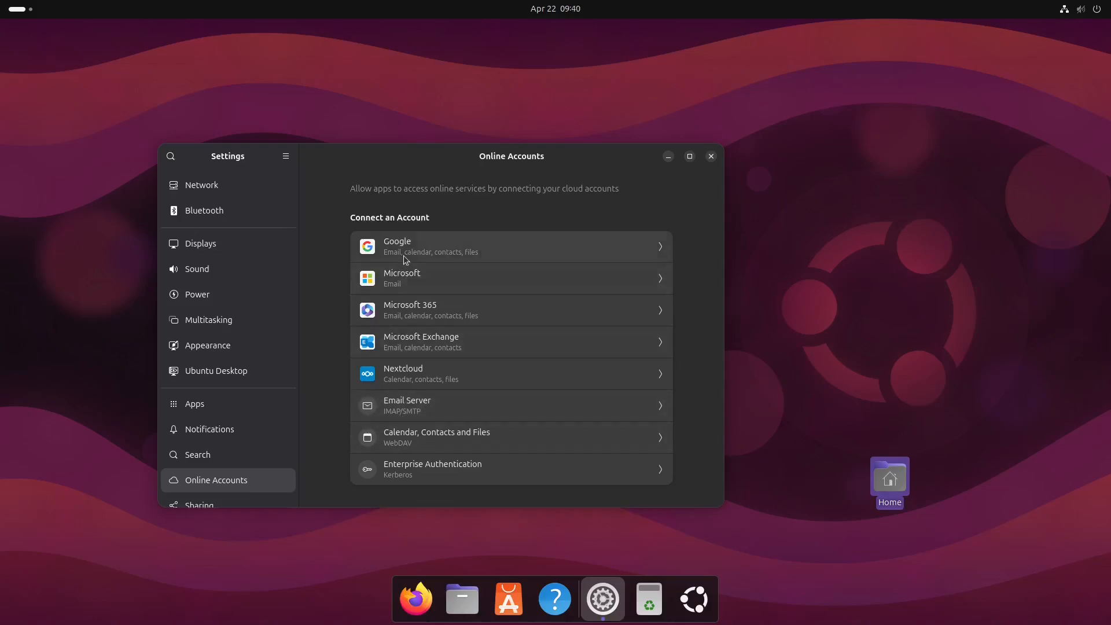
scroll(266, 324, "down", 5)
Open Printers settings, start adding a new printer, and cancel it
left_click(250, 410)
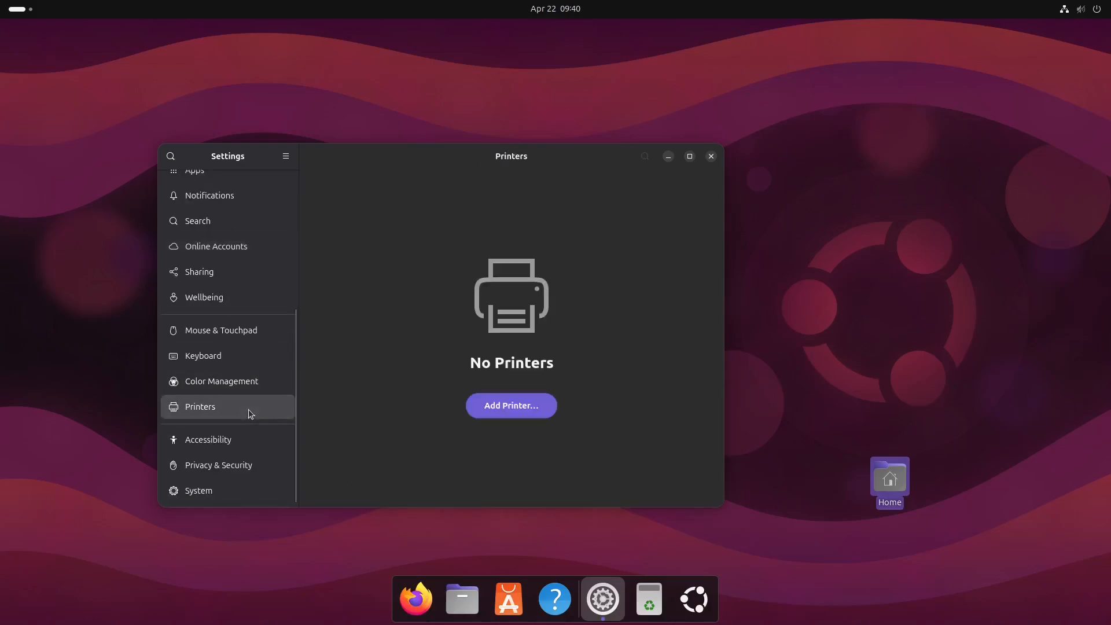
left_click(523, 405)
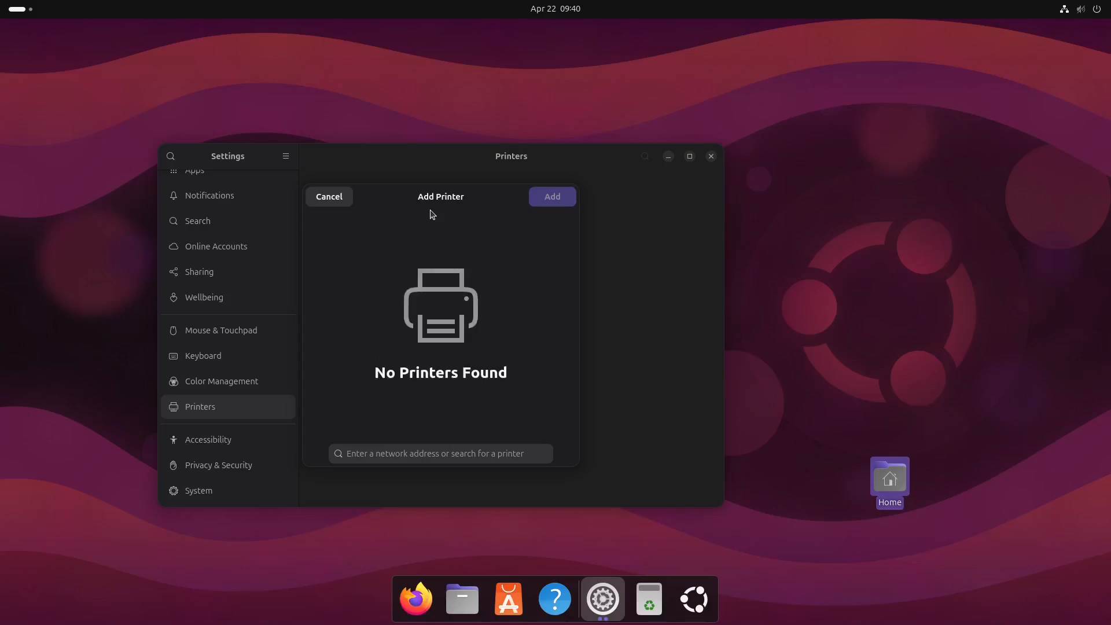
left_click(334, 198)
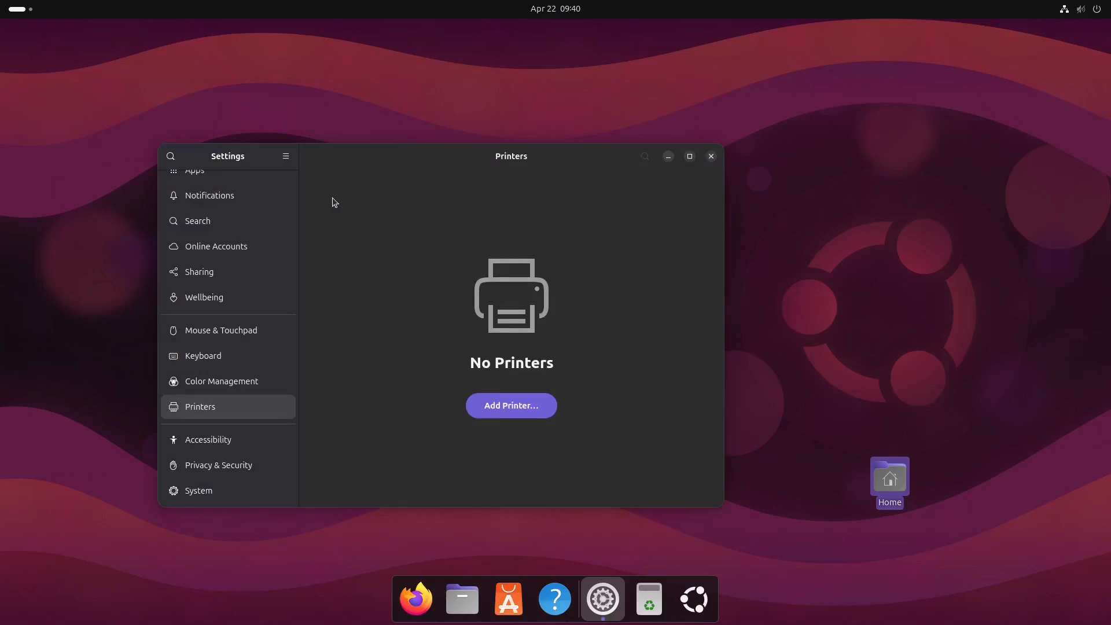
scroll(263, 329, "up", 4)
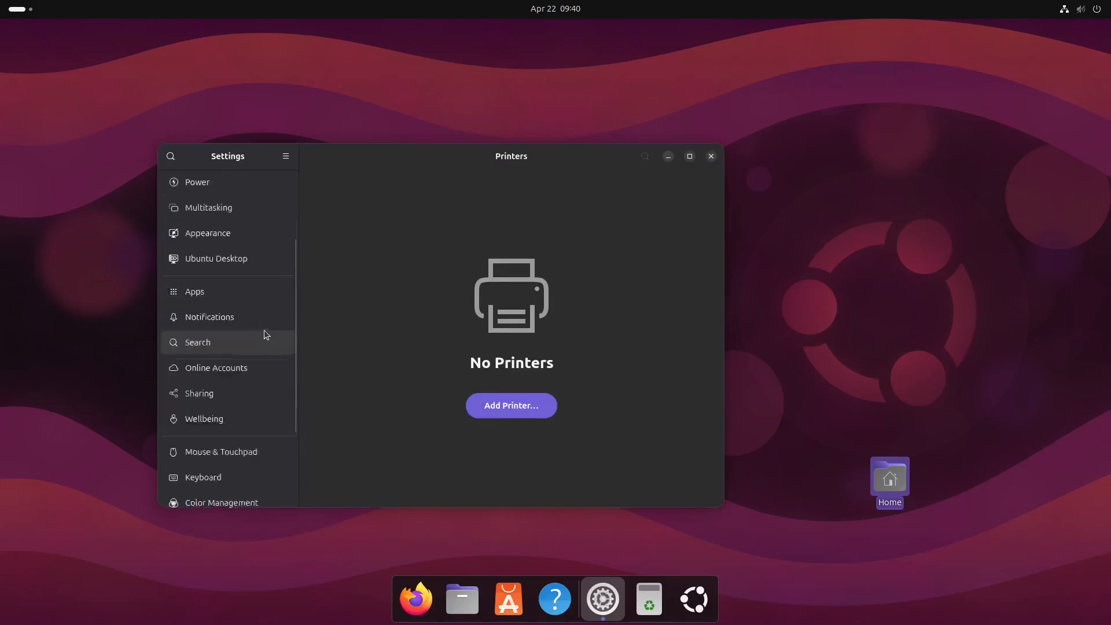
scroll(243, 324, "down", 2)
Scroll through the Wellbeing settings, then open the Power page
left_click(209, 339)
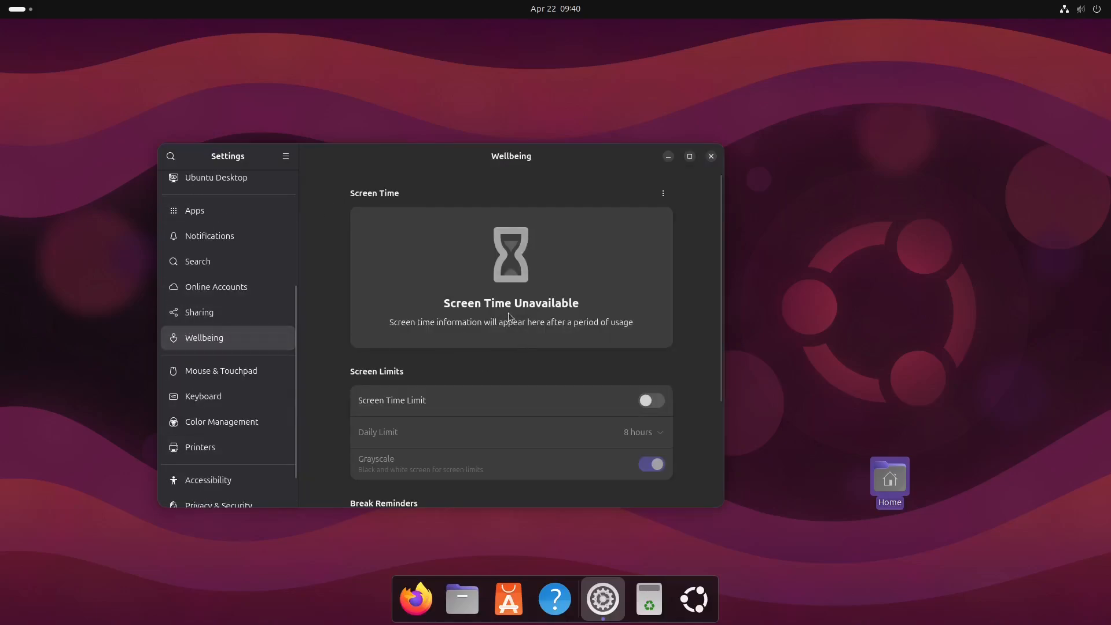
scroll(509, 341, "down", 4)
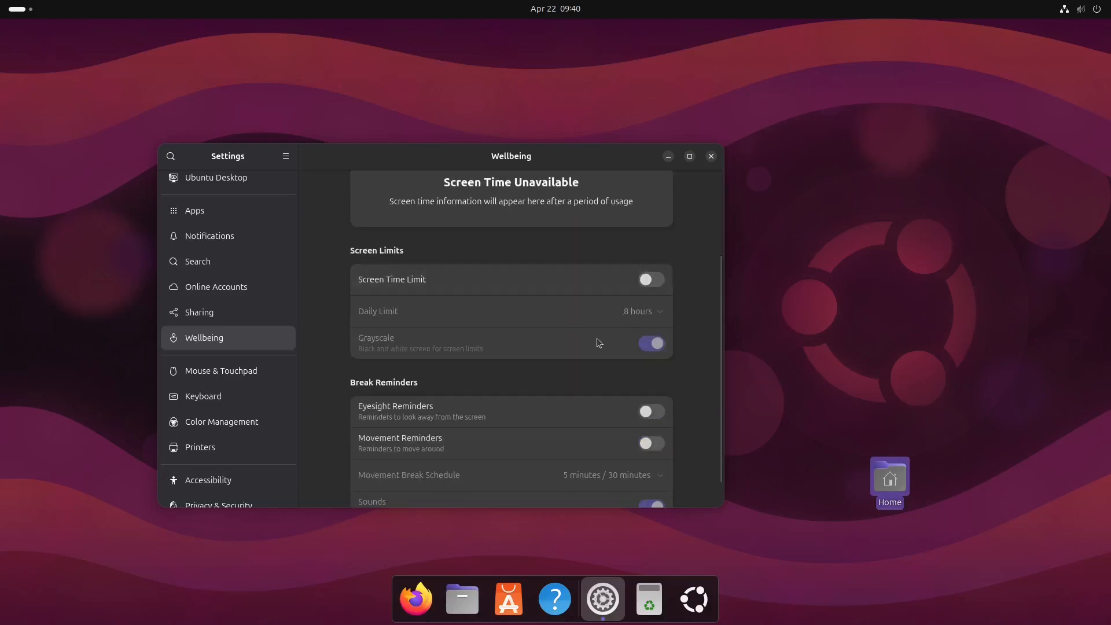
scroll(537, 378, "down", 1)
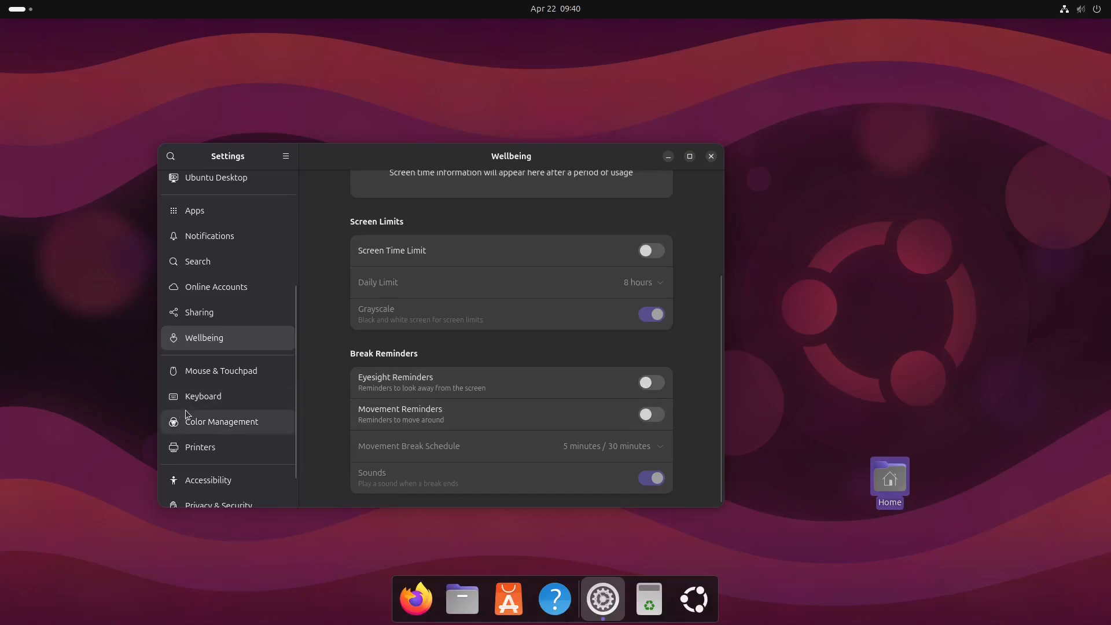
scroll(230, 440, "down", 1)
scroll(232, 449, "up", 1)
scroll(229, 449, "up", 5)
scroll(650, 327, "up", 4)
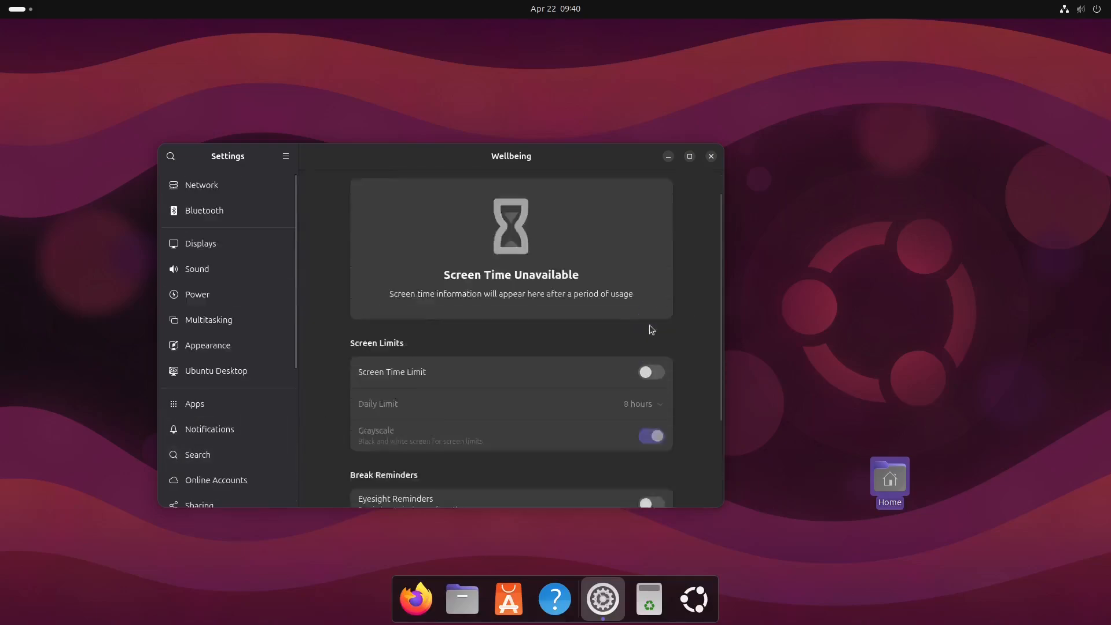
scroll(648, 321, "down", 2)
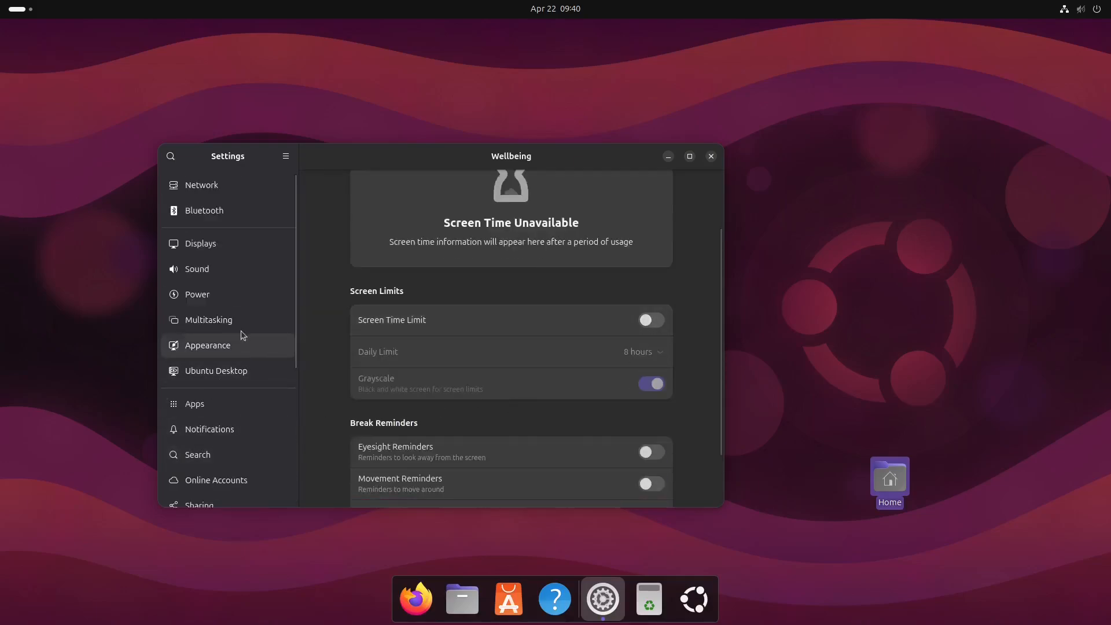
left_click(199, 297)
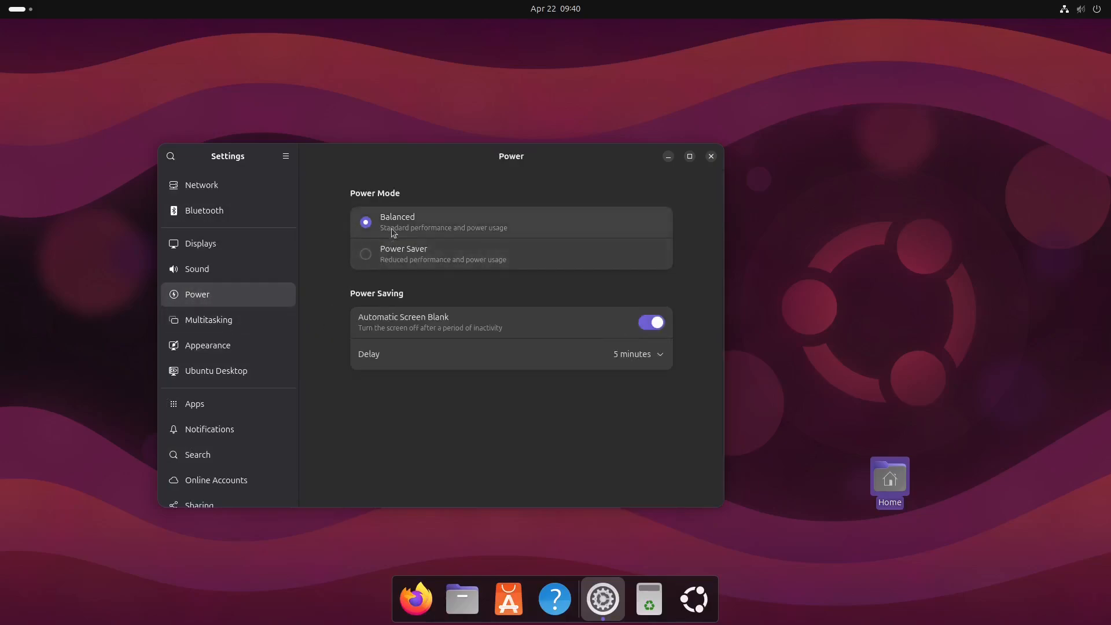
Try Power Saver mode twice, leaving the power mode on Balanced
left_click(399, 256)
left_click(403, 229)
left_click(409, 250)
left_click(403, 224)
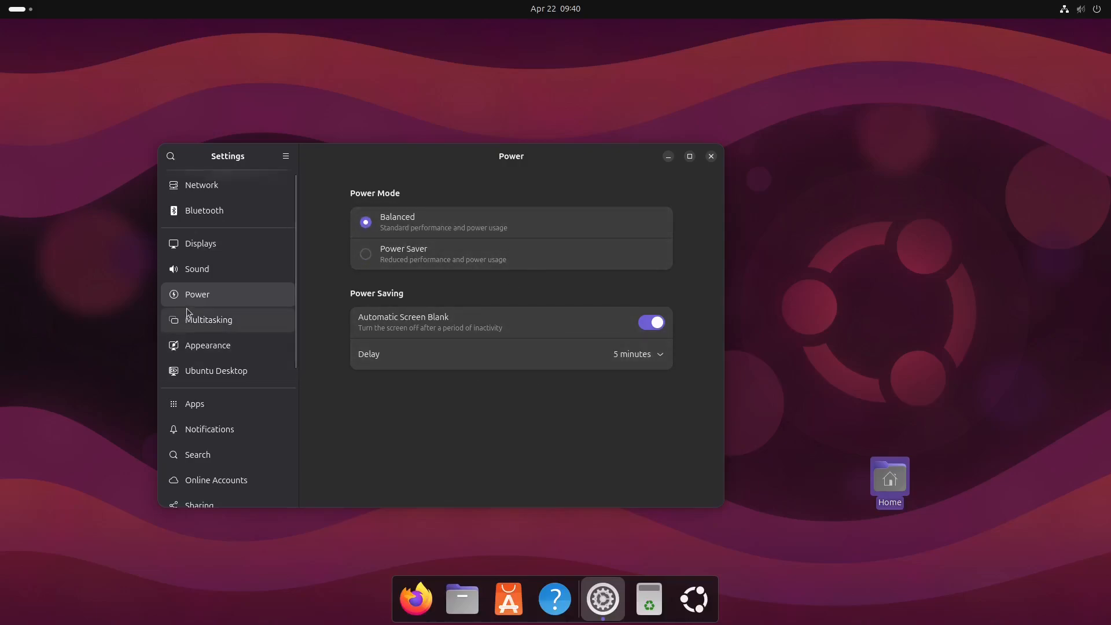
Enable fractional scaling in Displays, try 225 % then 100 %, and move on to Bluetooth unapplied
left_click(250, 243)
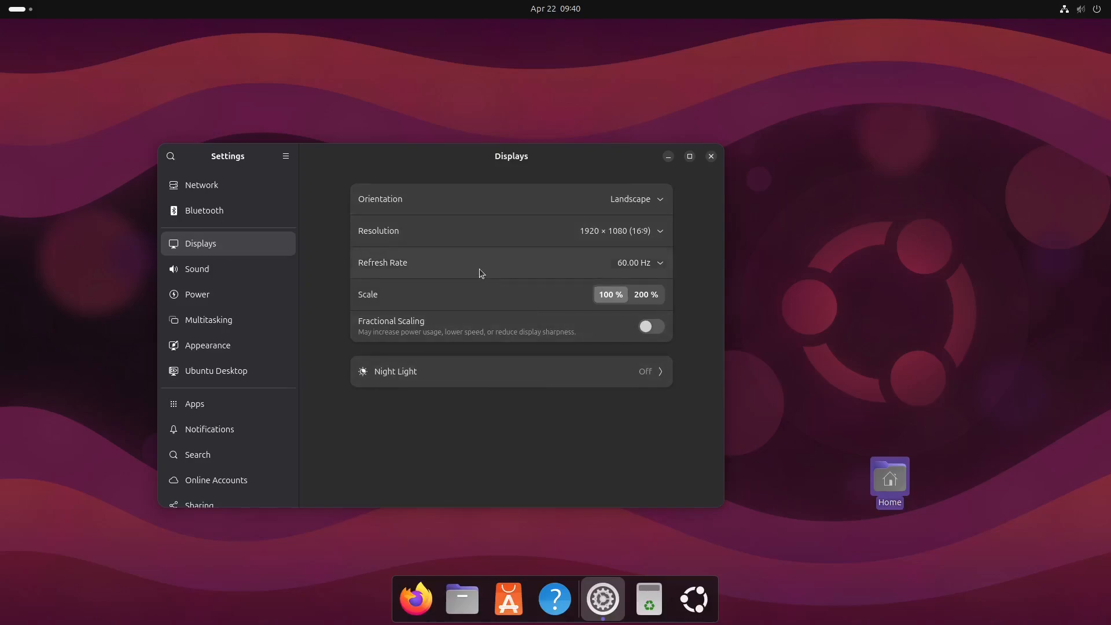
left_click(453, 323)
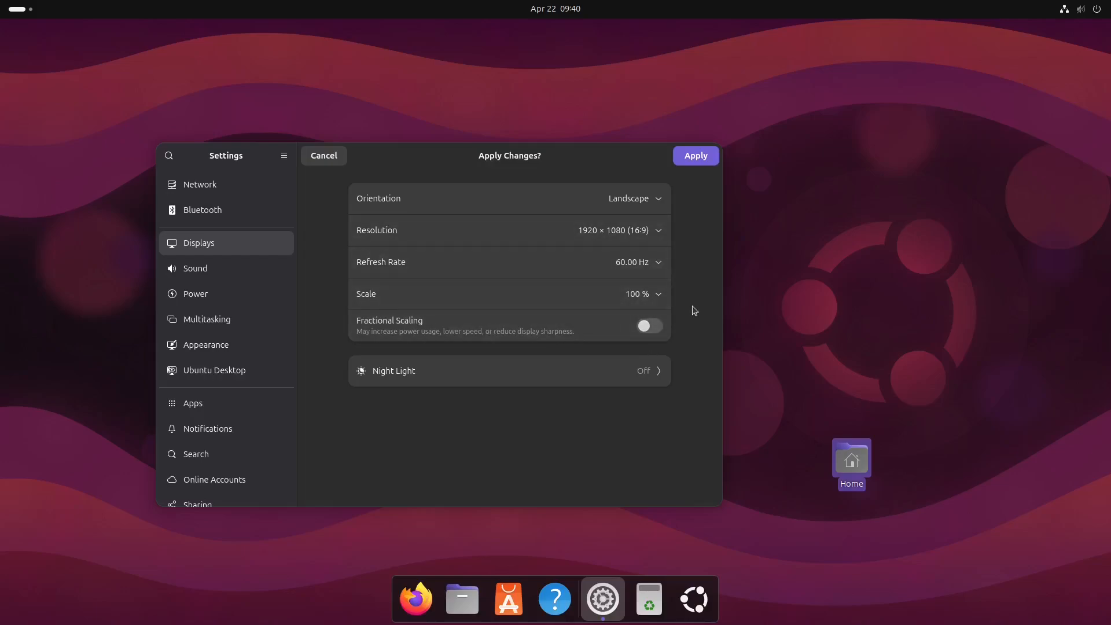
left_click(632, 298)
left_click(645, 423)
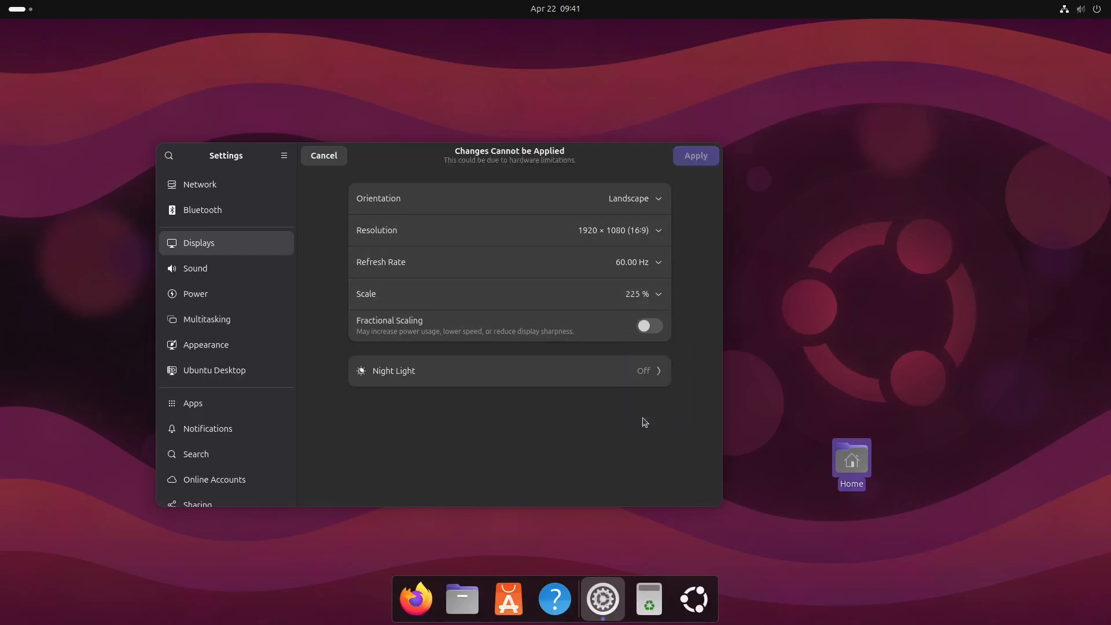
left_click(659, 292)
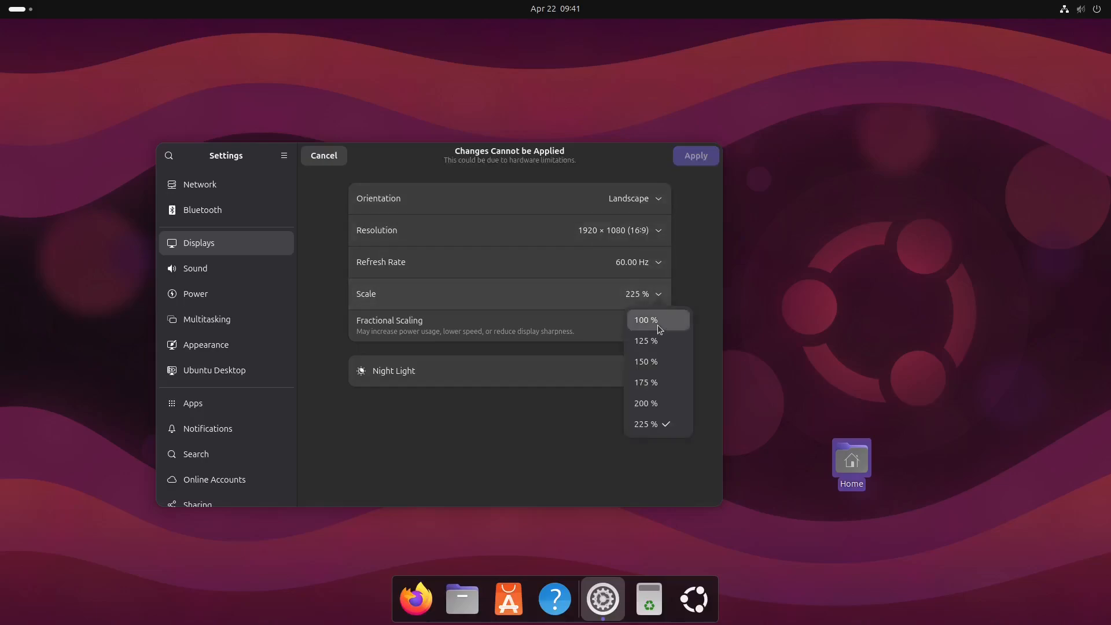
left_click(658, 325)
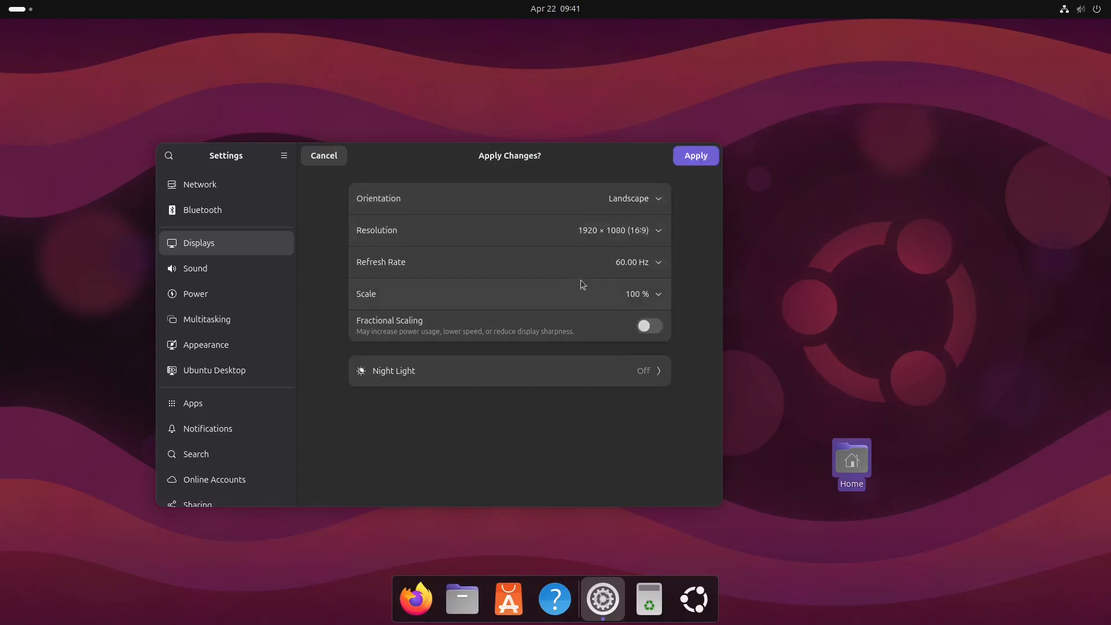
left_click(234, 213)
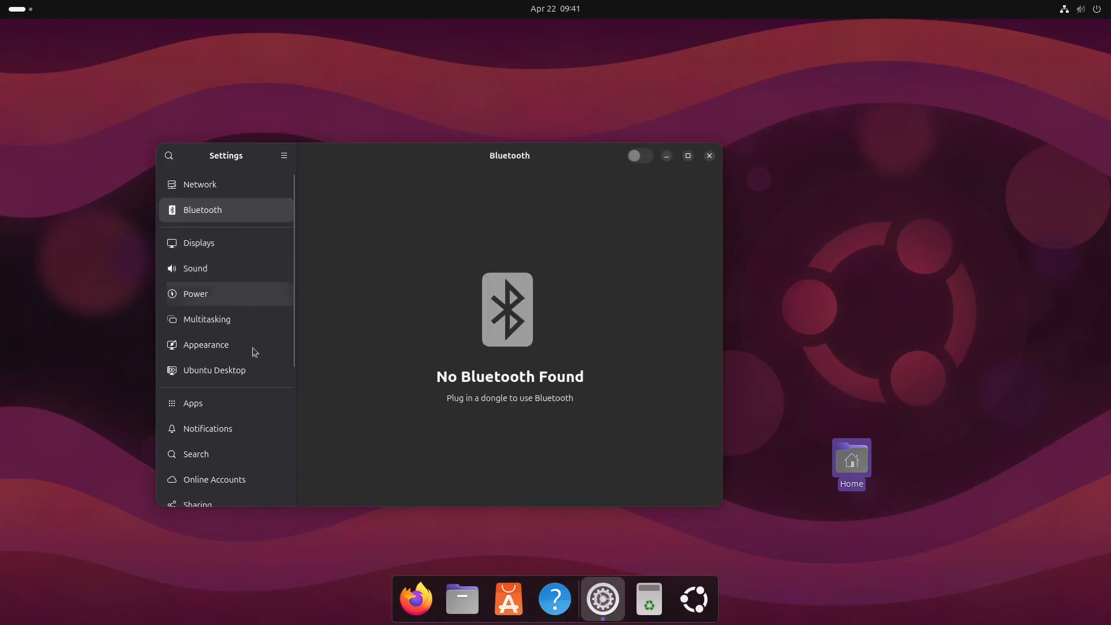
Scroll the sidebar and pass through System and Privacy & Security to Accessibility
scroll(263, 318, "down", 5)
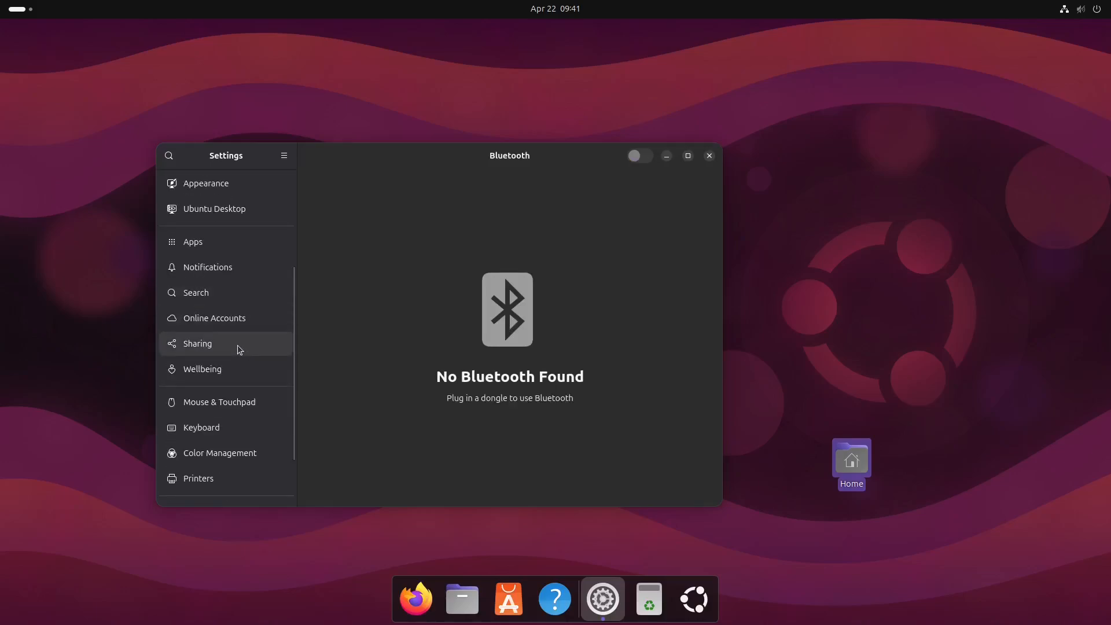
scroll(237, 345, "down", 3)
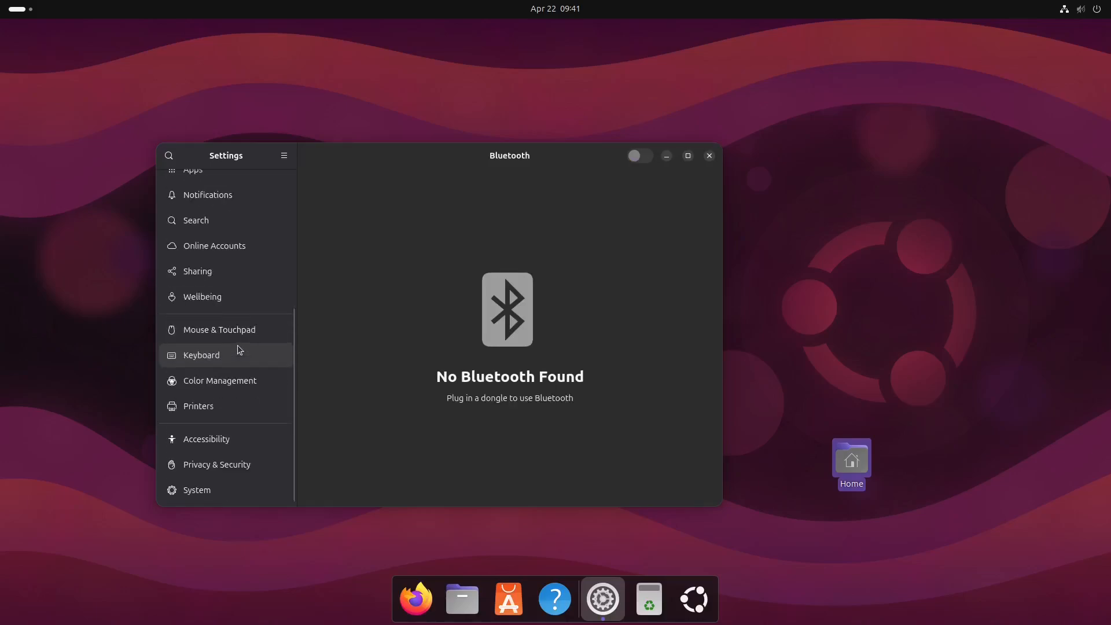
left_click(228, 482)
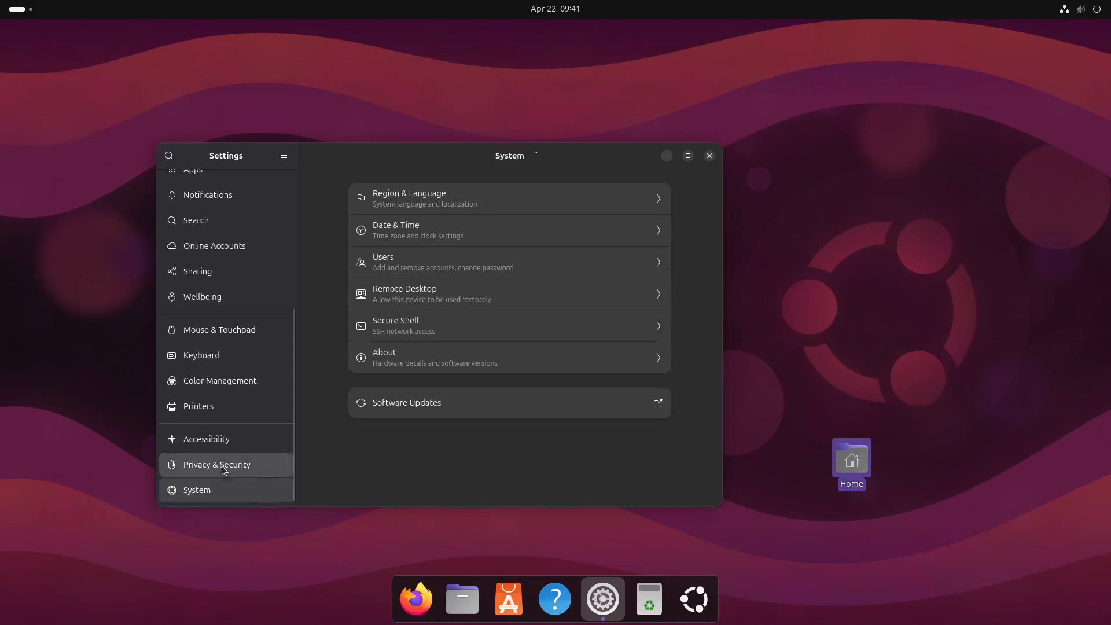
left_click(221, 466)
left_click(222, 446)
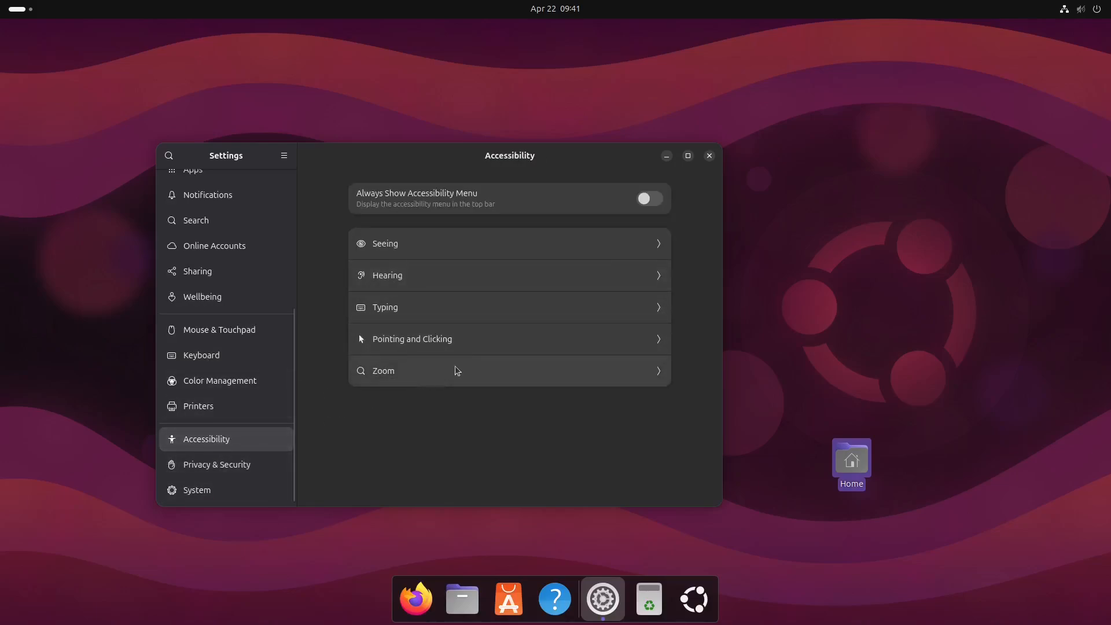
In Zoom options, toggle desktop zoom and then crosshair lines on and back off
left_click(428, 379)
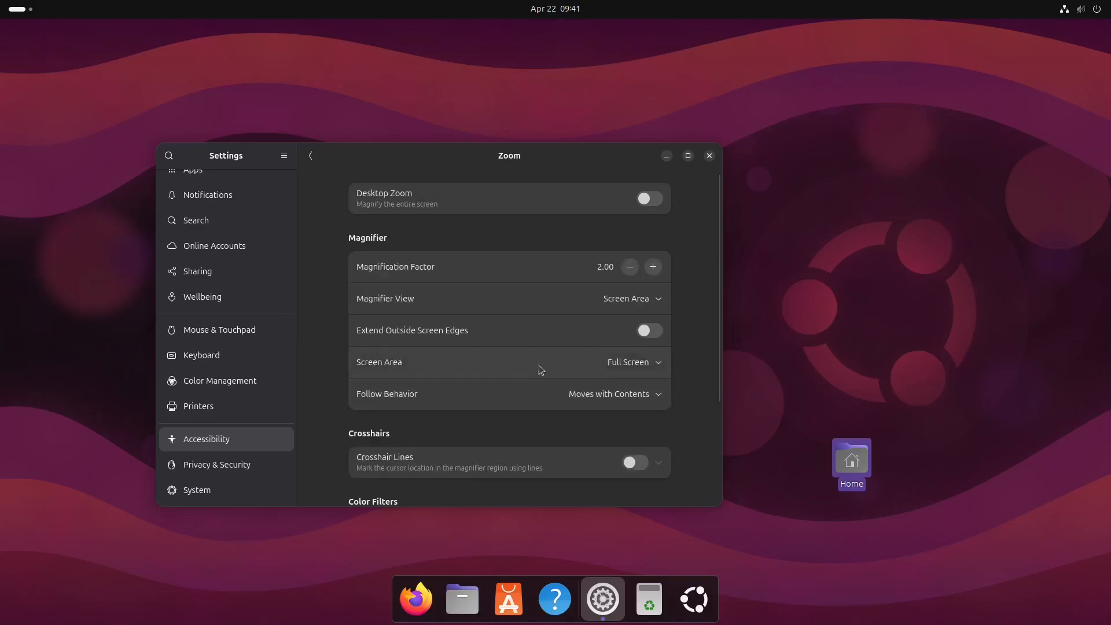
left_click(642, 200)
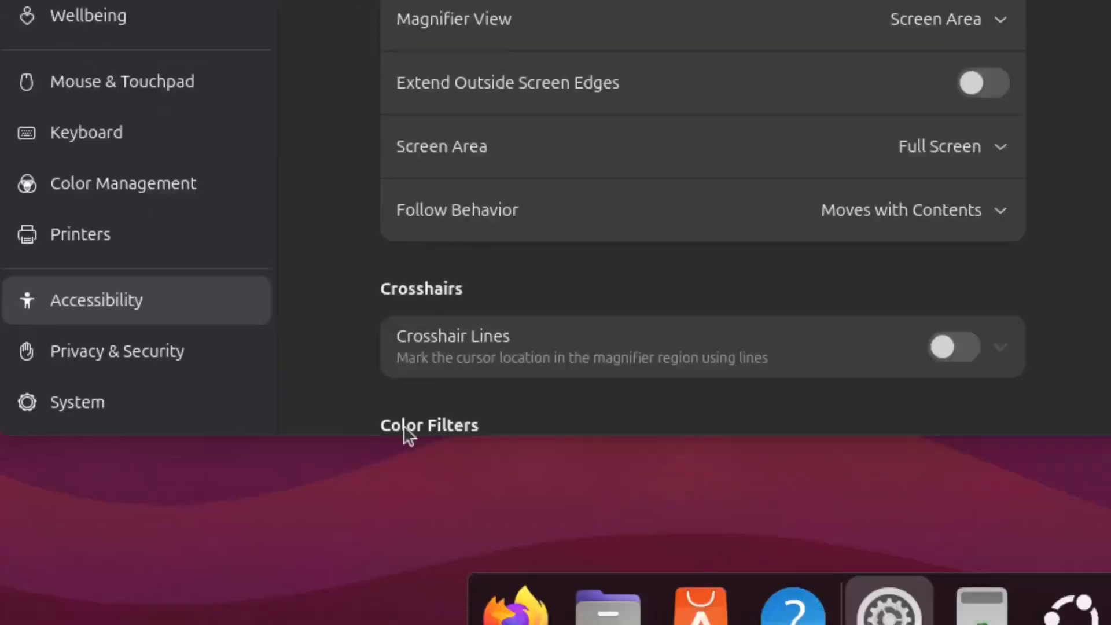
left_click(644, 201)
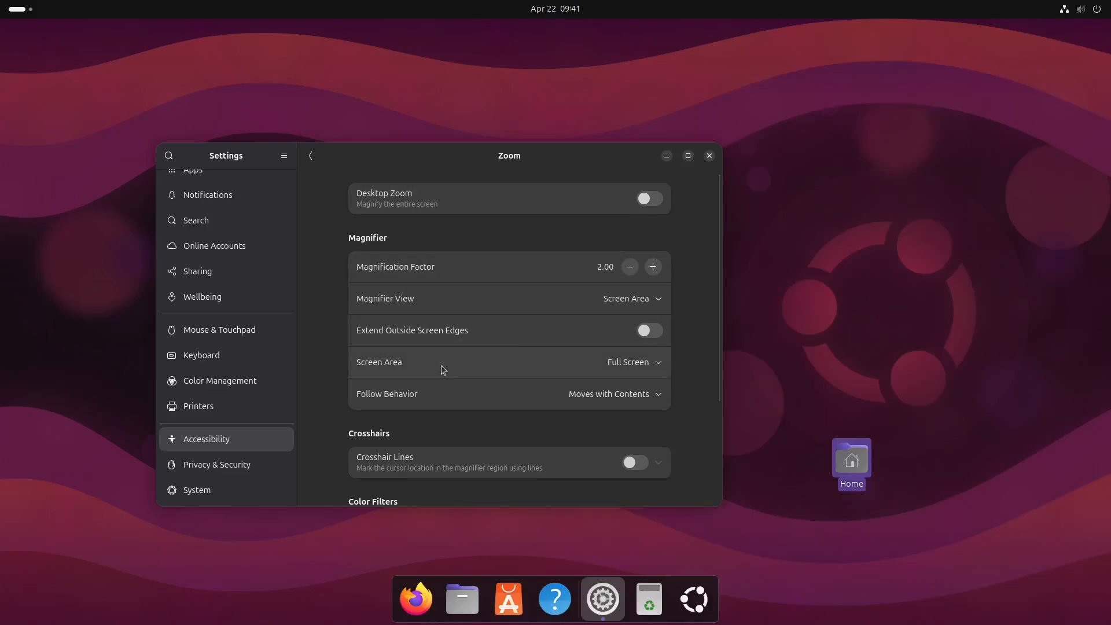
scroll(472, 375, "down", 3)
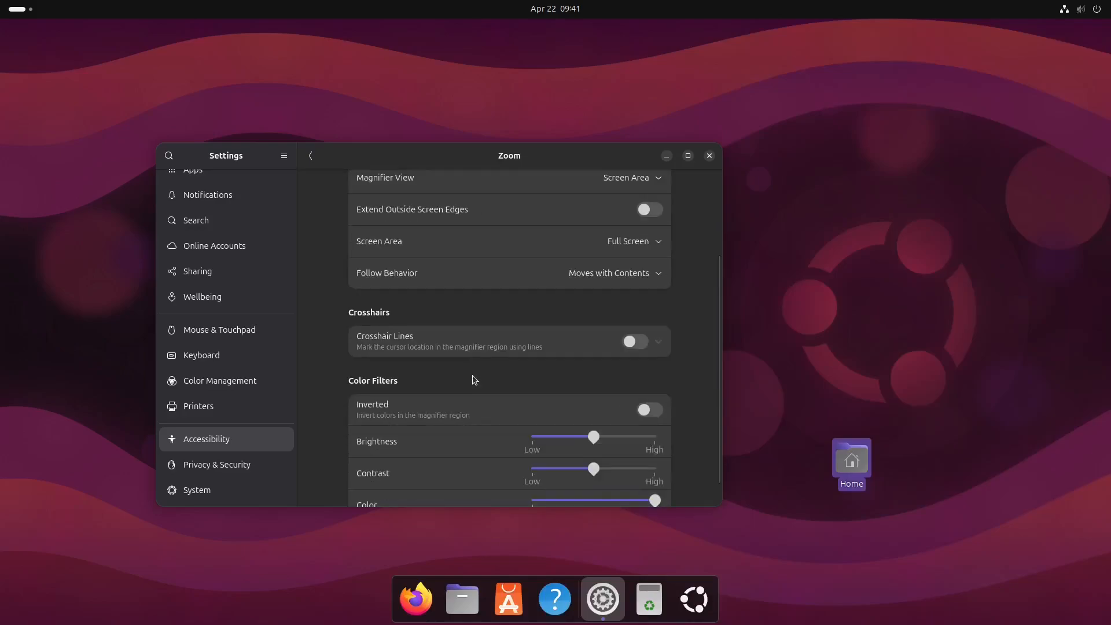
left_click(641, 346)
left_click(641, 346)
Visit Privacy & Security and return to the Accessibility overview
scroll(525, 408, "down", 3)
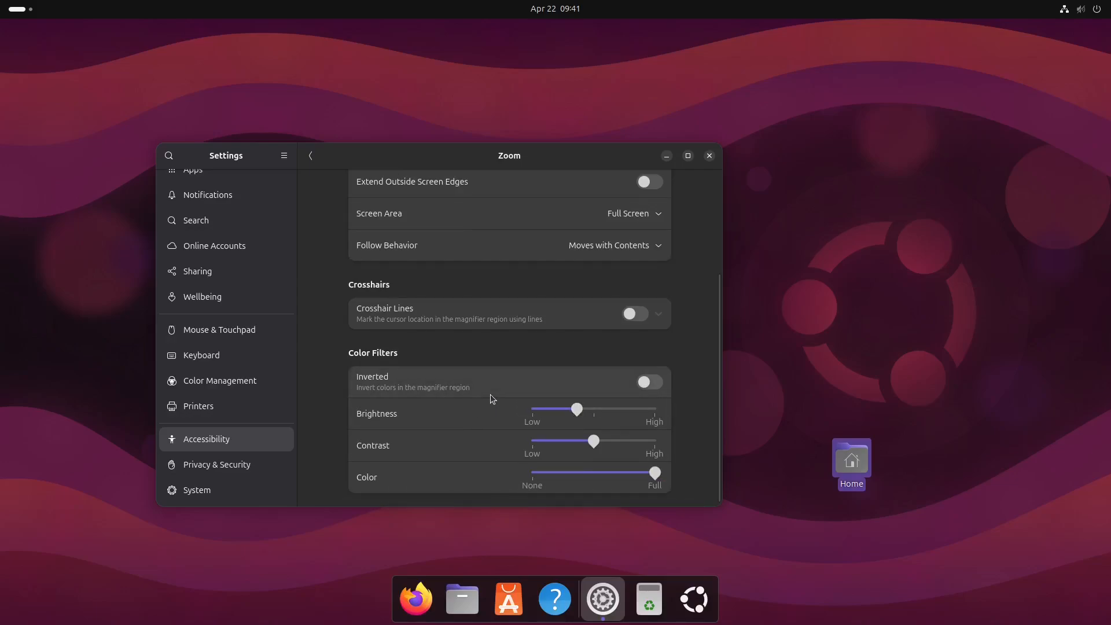
left_click(223, 466)
left_click(218, 444)
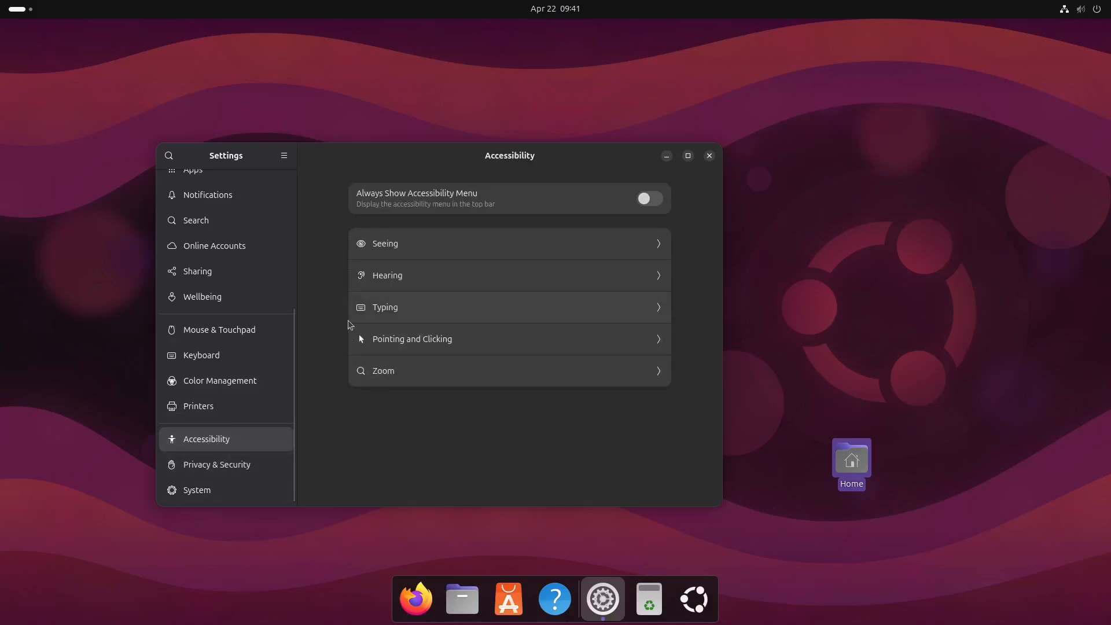
Step through Privacy & Security, Ubuntu Desktop and Appearance to the Multitasking page, shifting the window
left_click(252, 472)
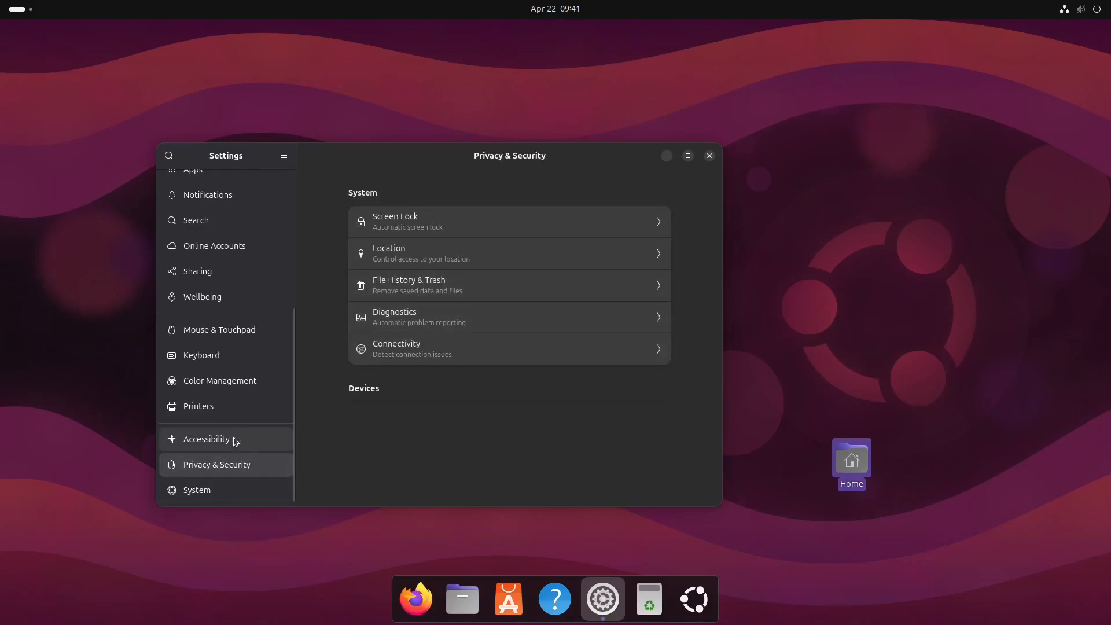
scroll(231, 418, "up", 4)
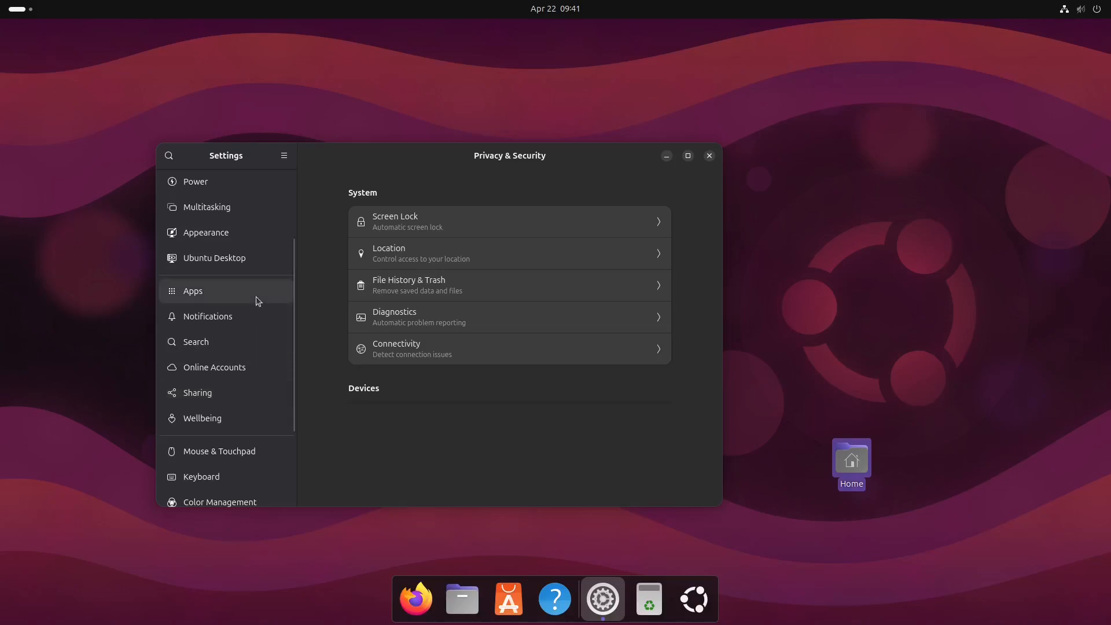
scroll(228, 335, "up", 4)
left_click(232, 361)
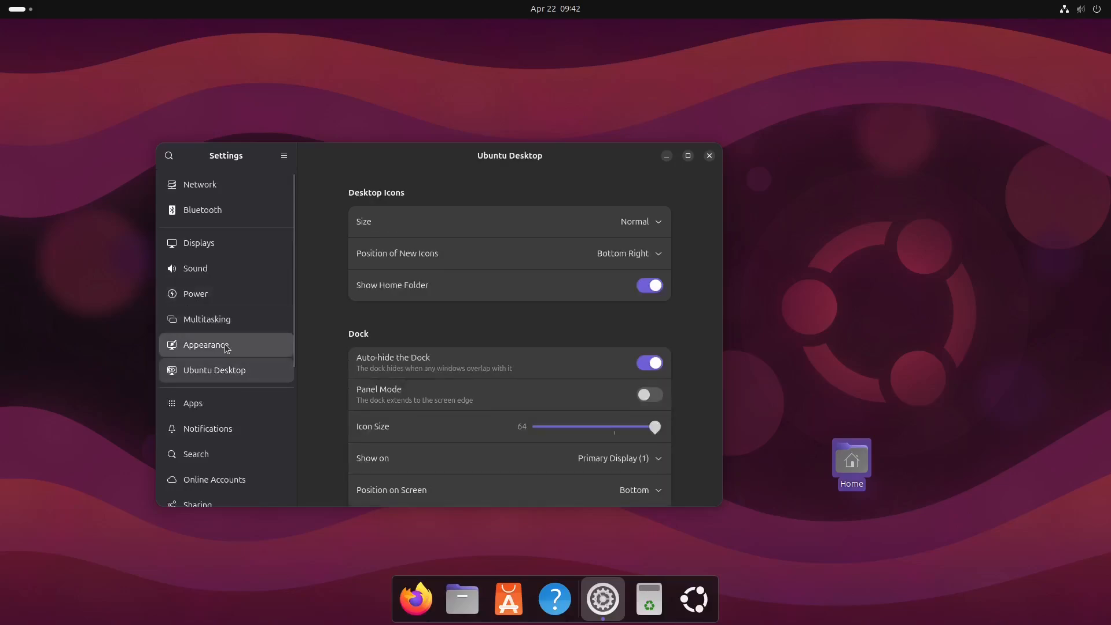
left_click(224, 345)
left_click(223, 318)
left_click_drag(416, 168, 489, 190)
scroll(584, 387, "down", 5)
Close Settings, move the Home desktop icon toward the bottom-right, and show the app grid
left_click(747, 178)
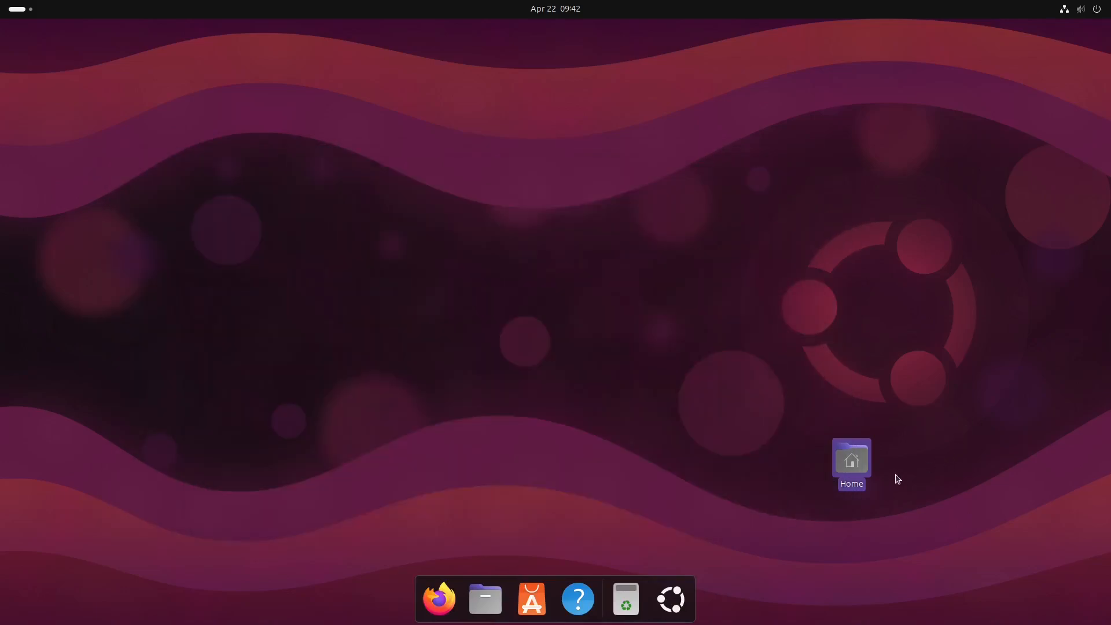
left_click_drag(864, 462, 923, 556)
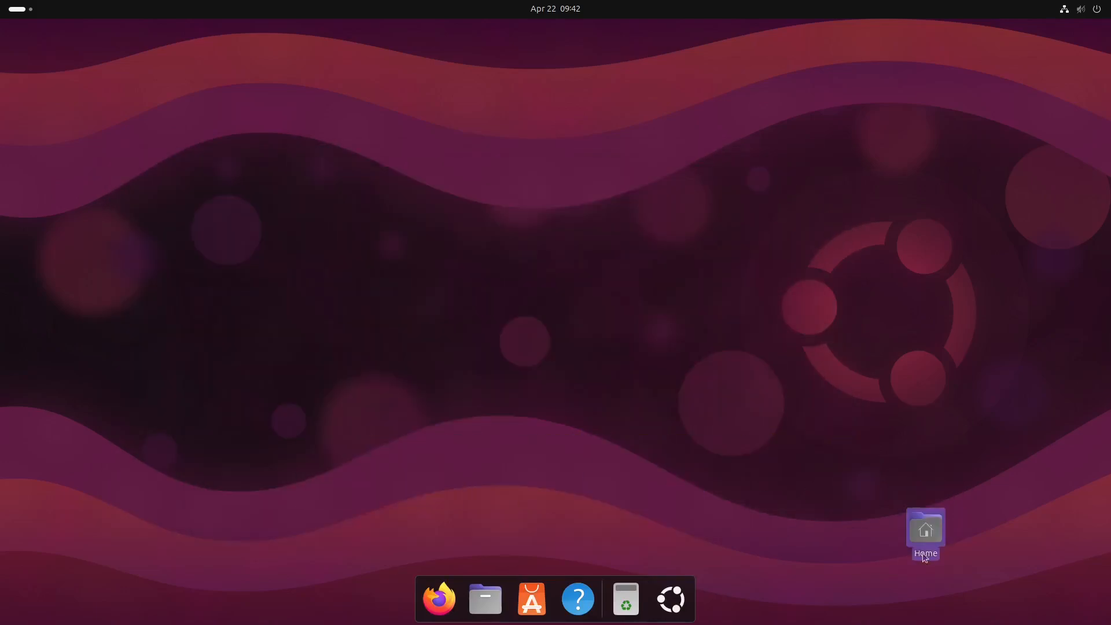
left_click(666, 604)
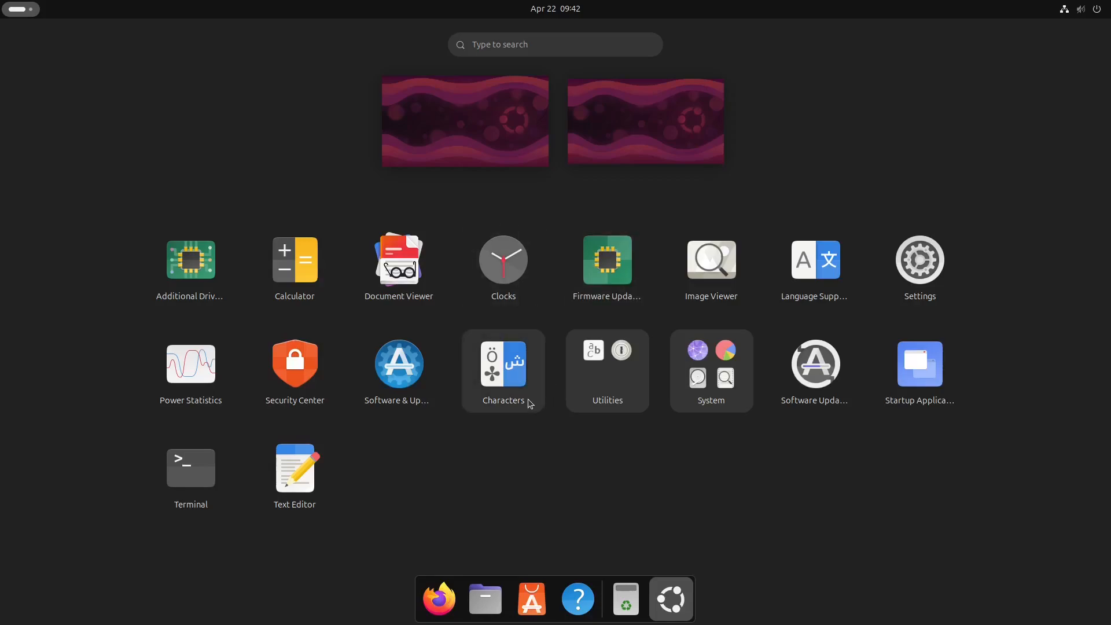
Open a Files window on Home from the dock, move it, and close it
left_click(483, 599)
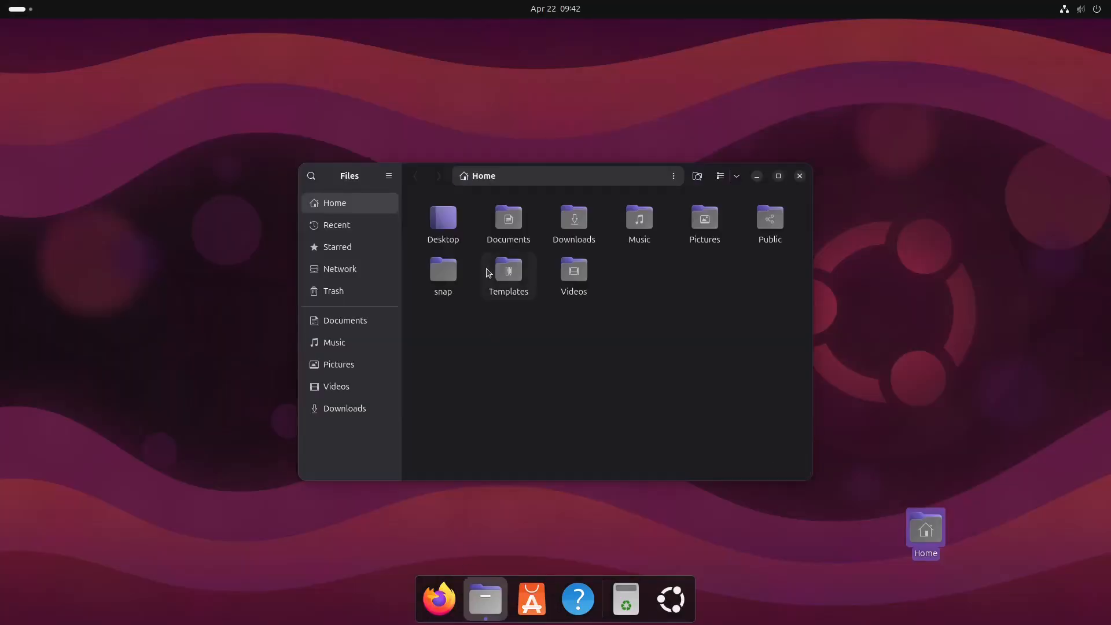
left_click_drag(558, 176, 422, 218)
left_click(638, 216)
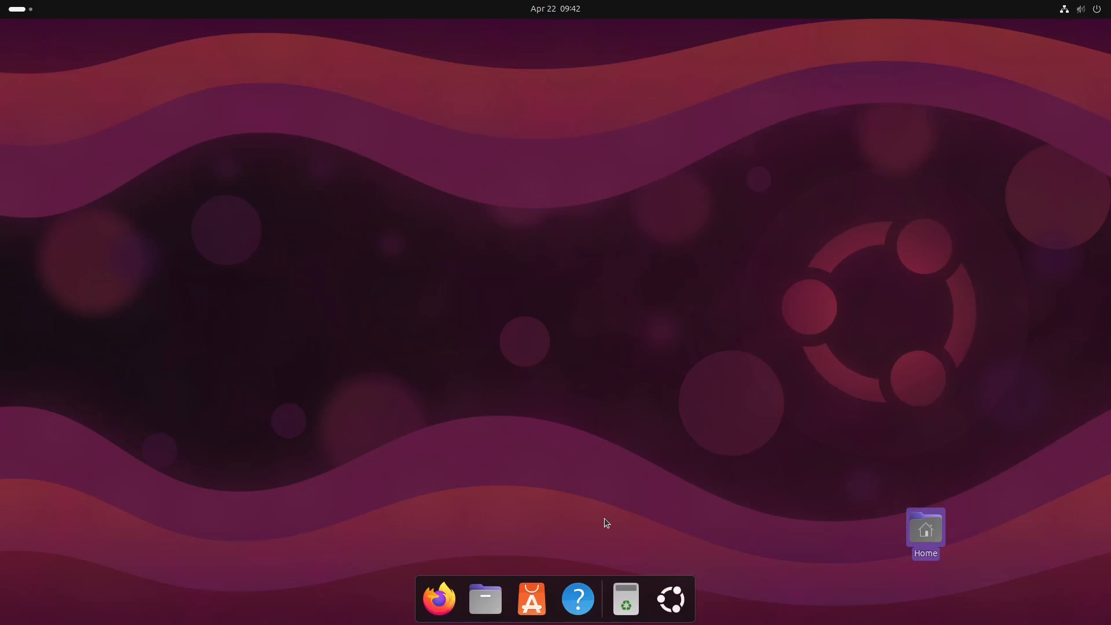
Open the Ubuntu Desktop Guide from the dock, move it, and close it
left_click(577, 598)
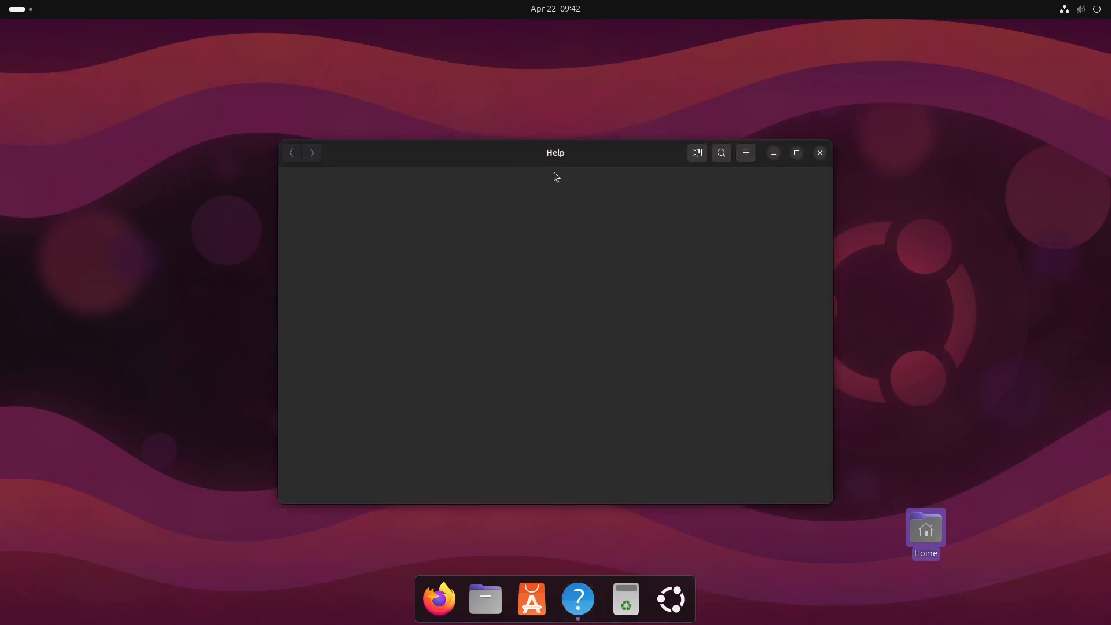
left_click_drag(464, 161, 315, 186)
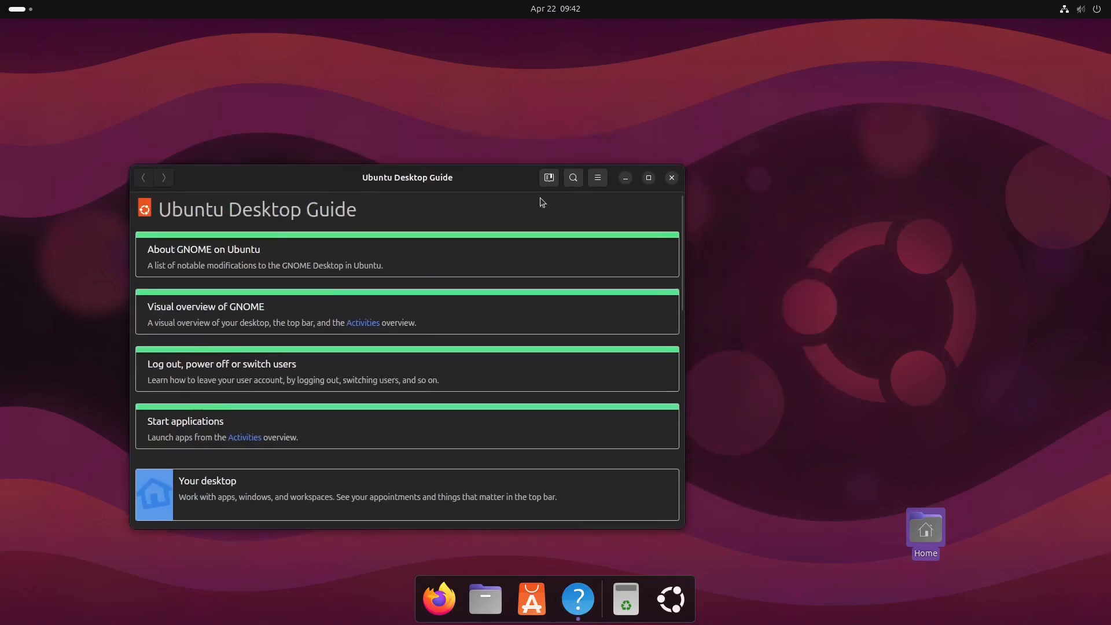
left_click(671, 179)
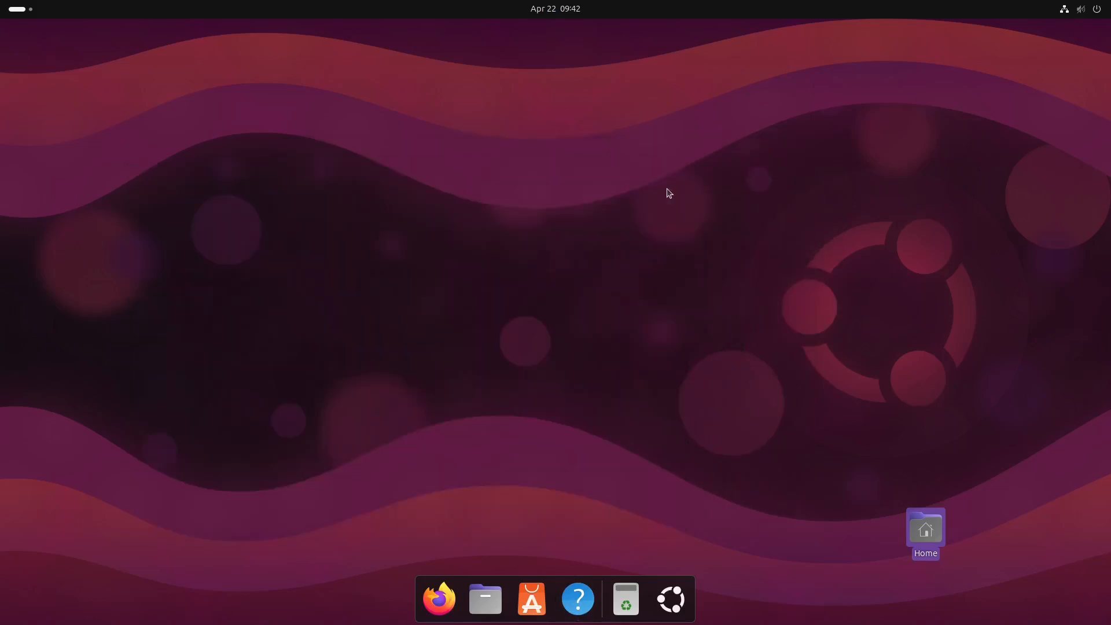
Launch Firefox from the dock, reposition its window, then close it
left_click(438, 601)
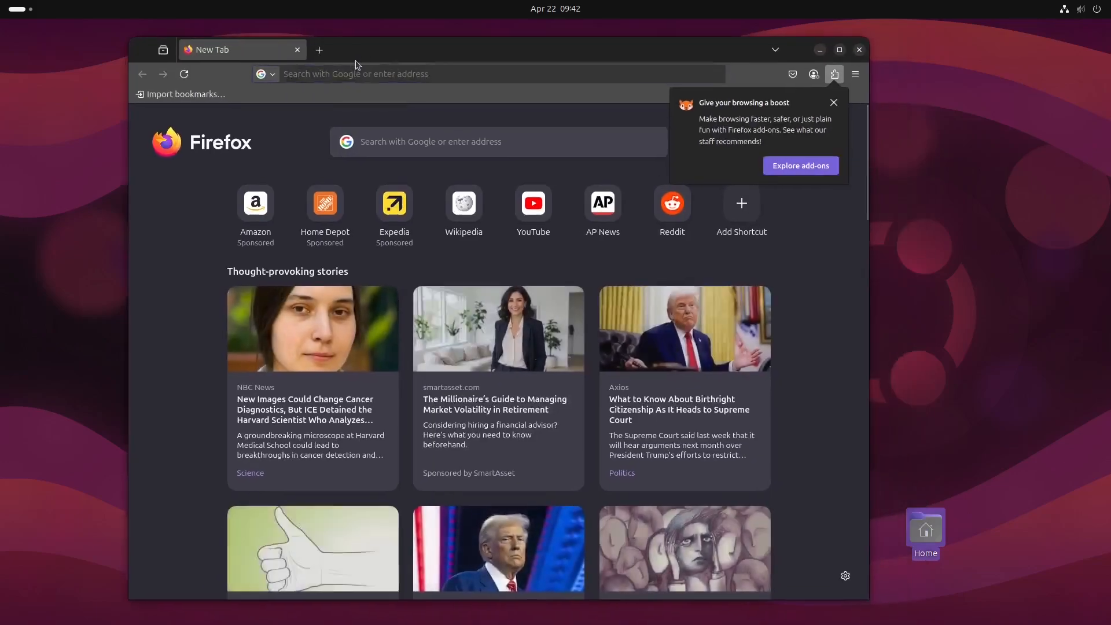
left_click_drag(357, 65, 327, 68)
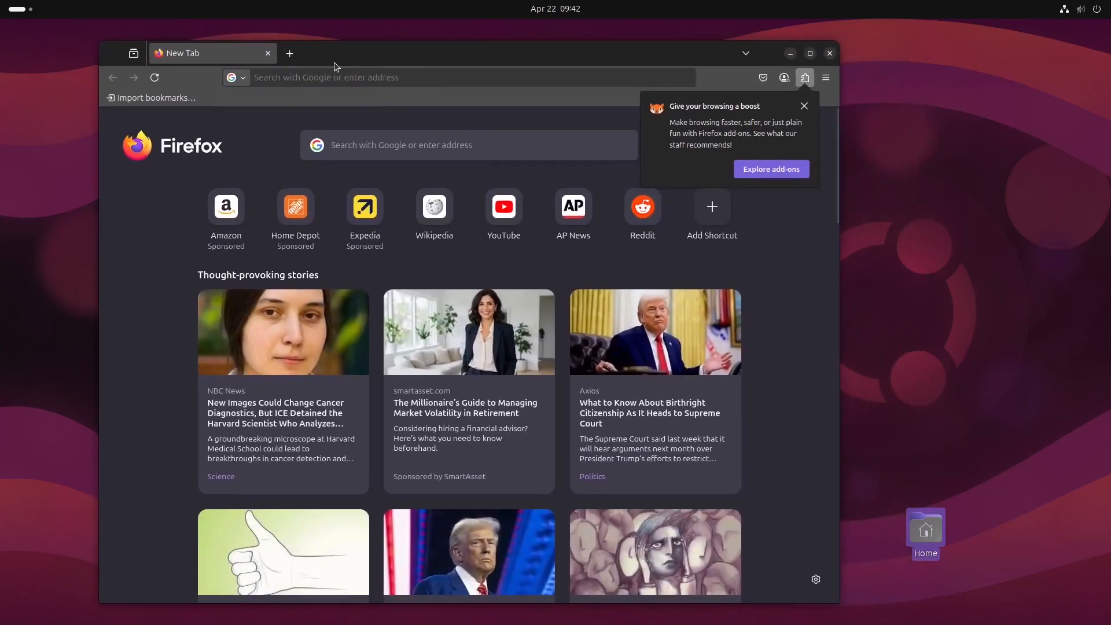
left_click(830, 53)
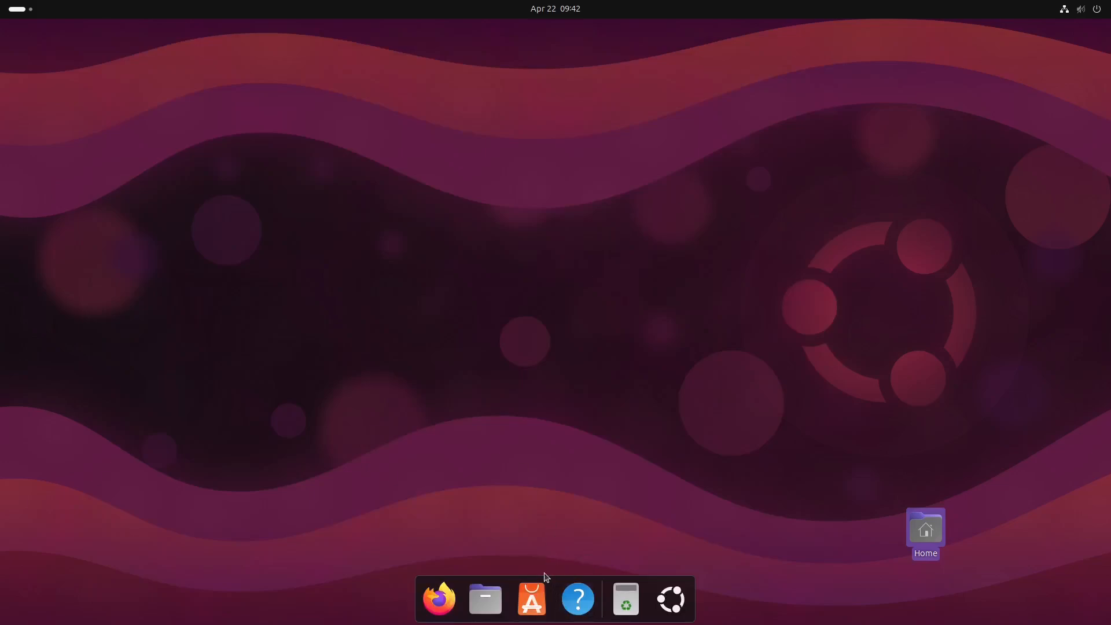
Relaunch Firefox and search Google for 'brave browser'
left_click(677, 606)
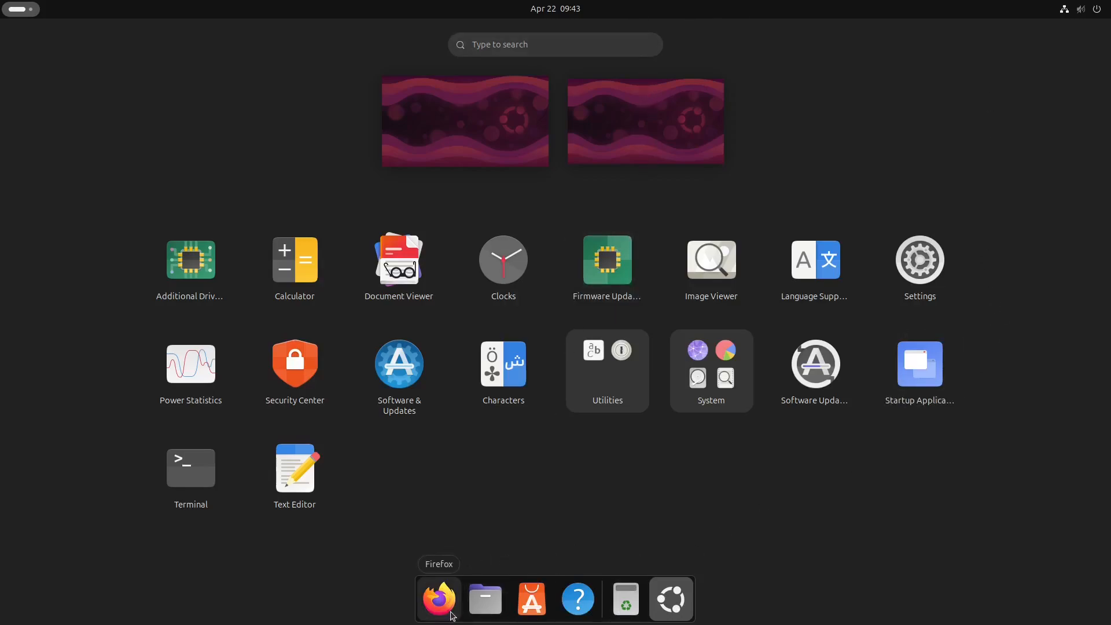
left_click(438, 599)
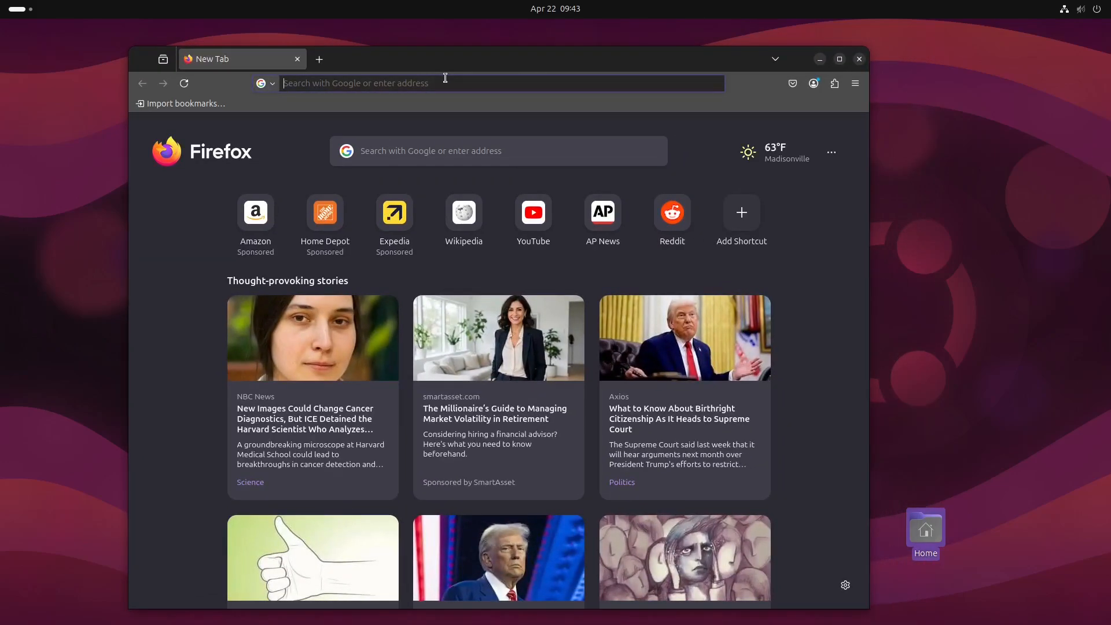
type("brave brwo")
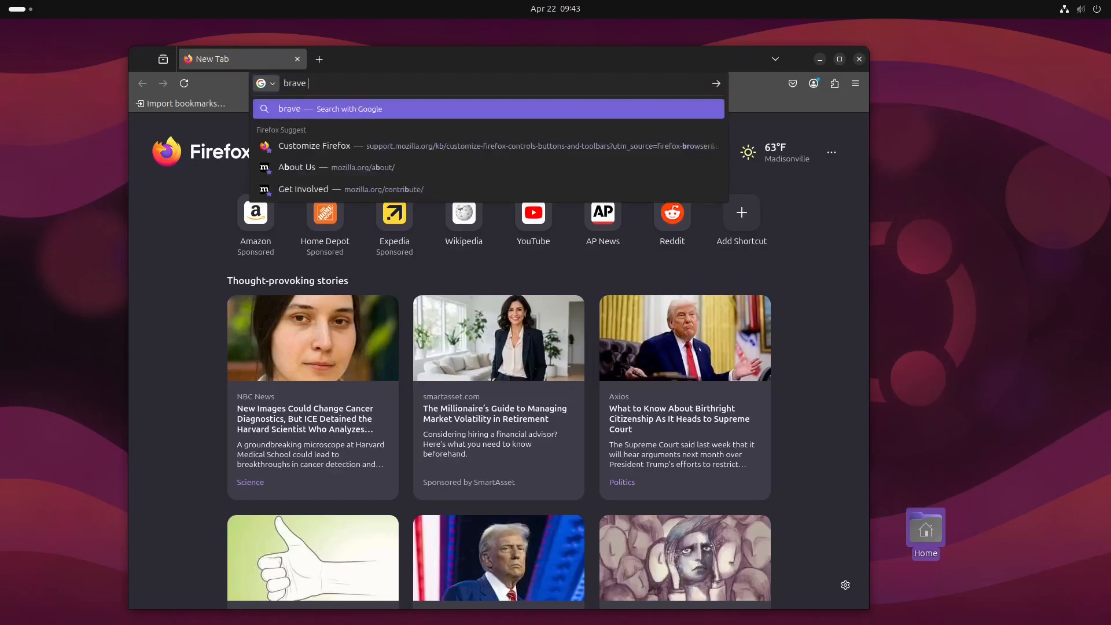
type("ser")
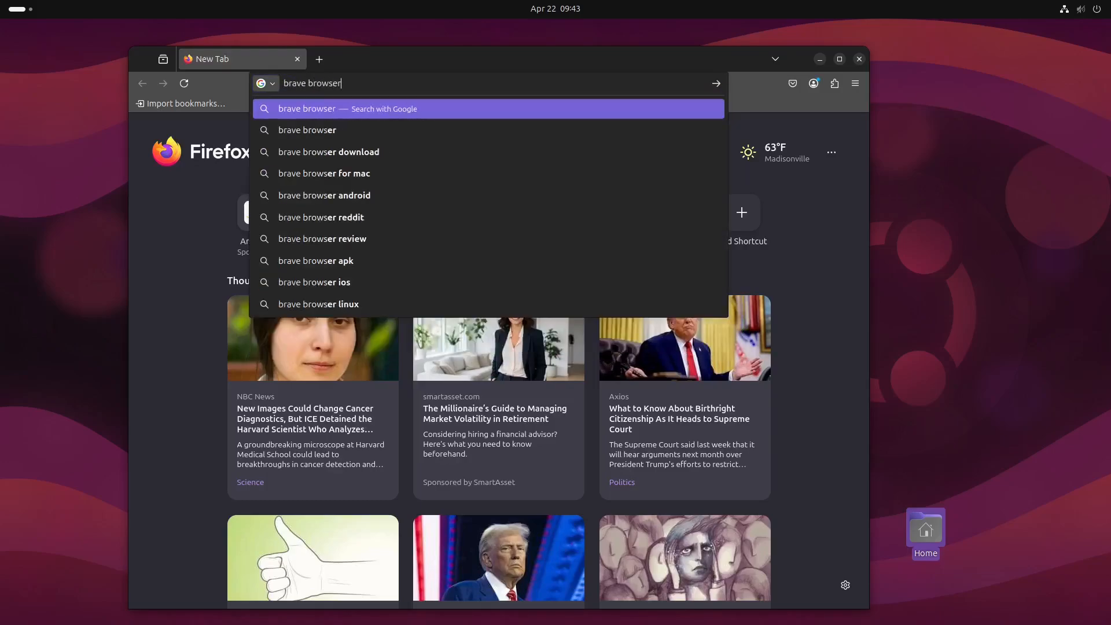
key("Return")
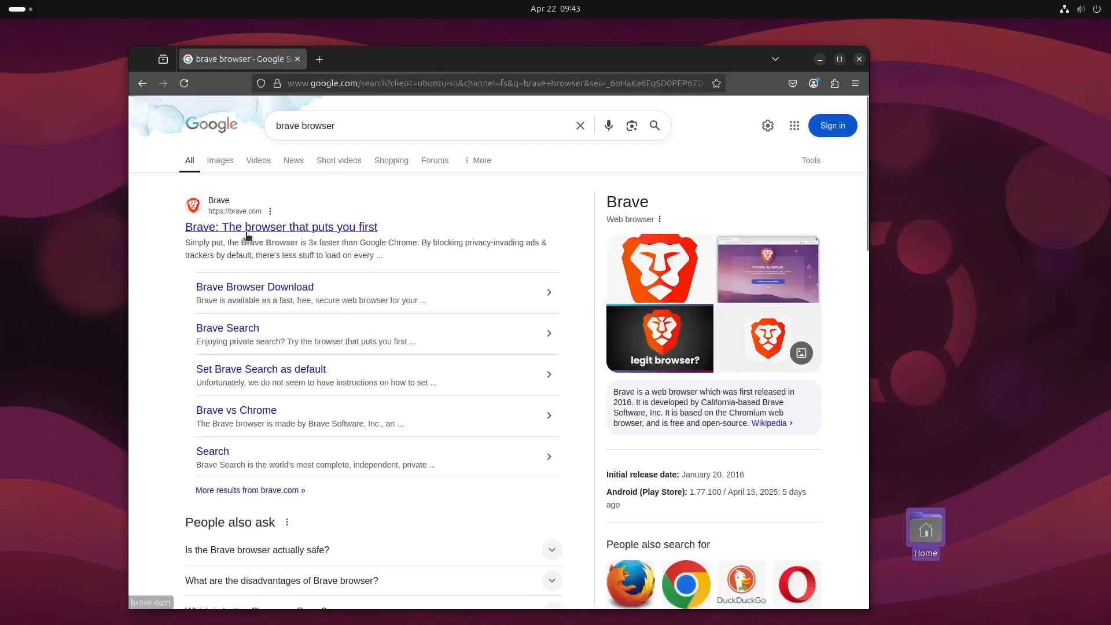
Open the Brave result, maximize Firefox, and go to brave.com's Linux install page
left_click(251, 227)
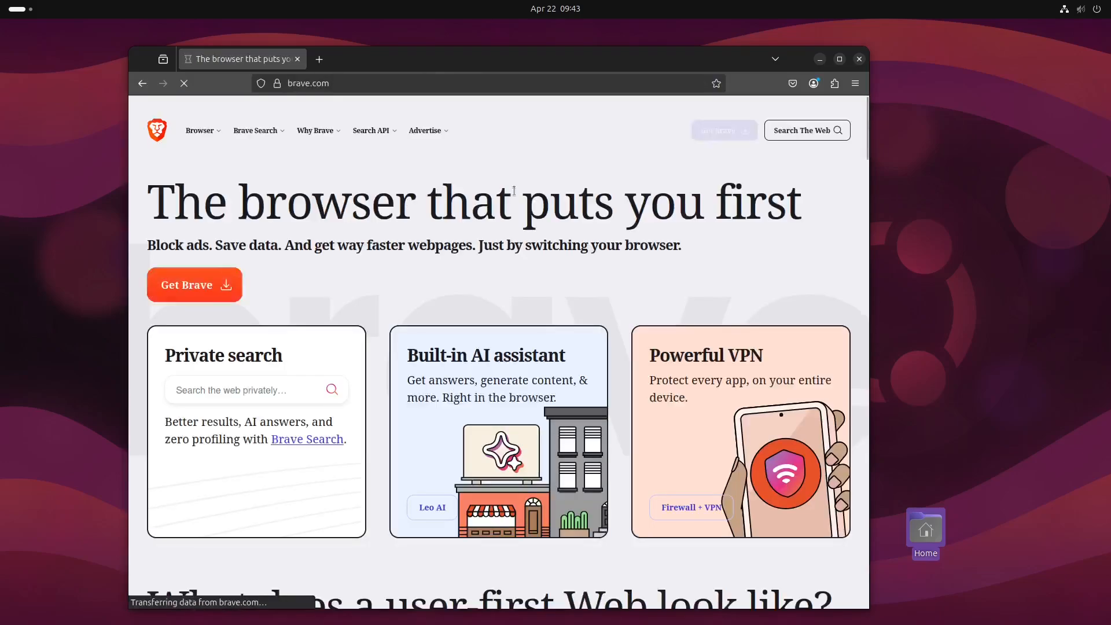
double_click(715, 55)
left_click(801, 104)
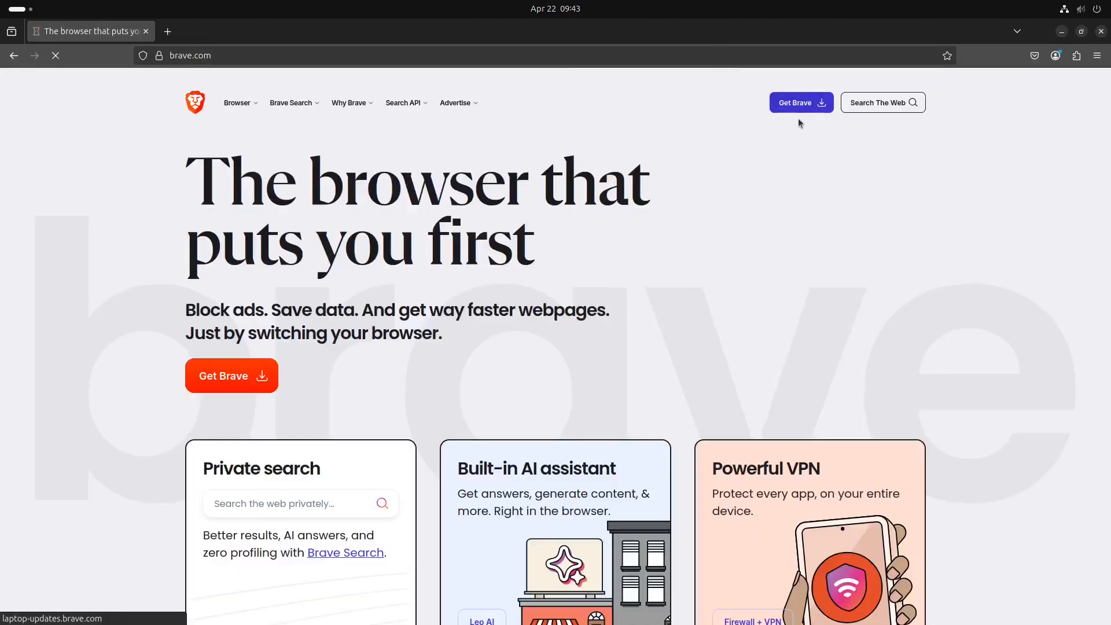
scroll(547, 356, "down", 5)
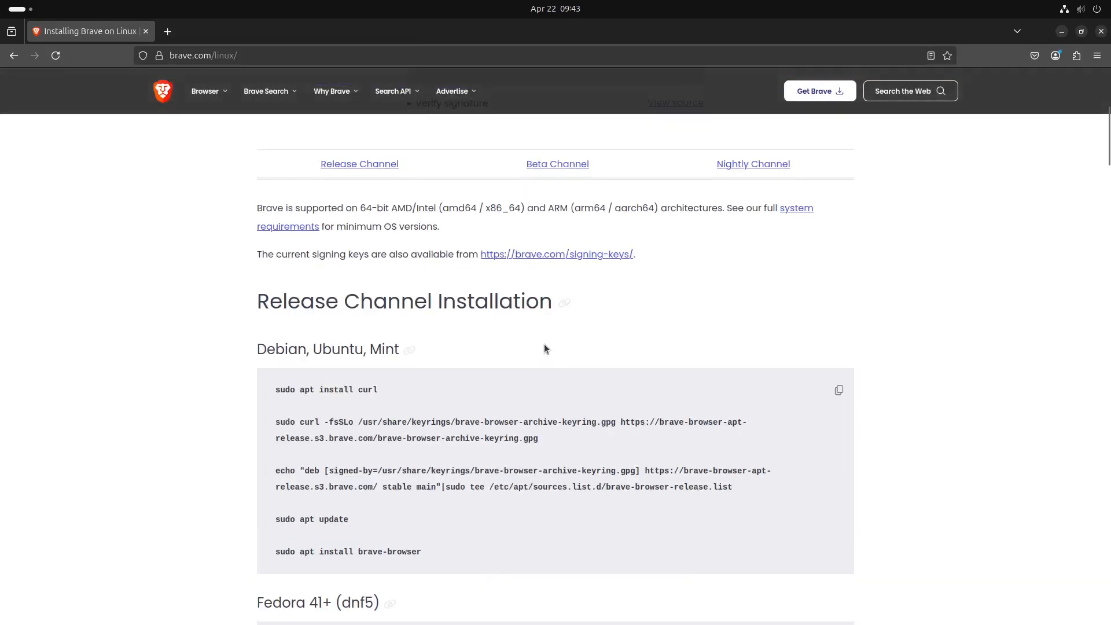
scroll(543, 344, "up", 5)
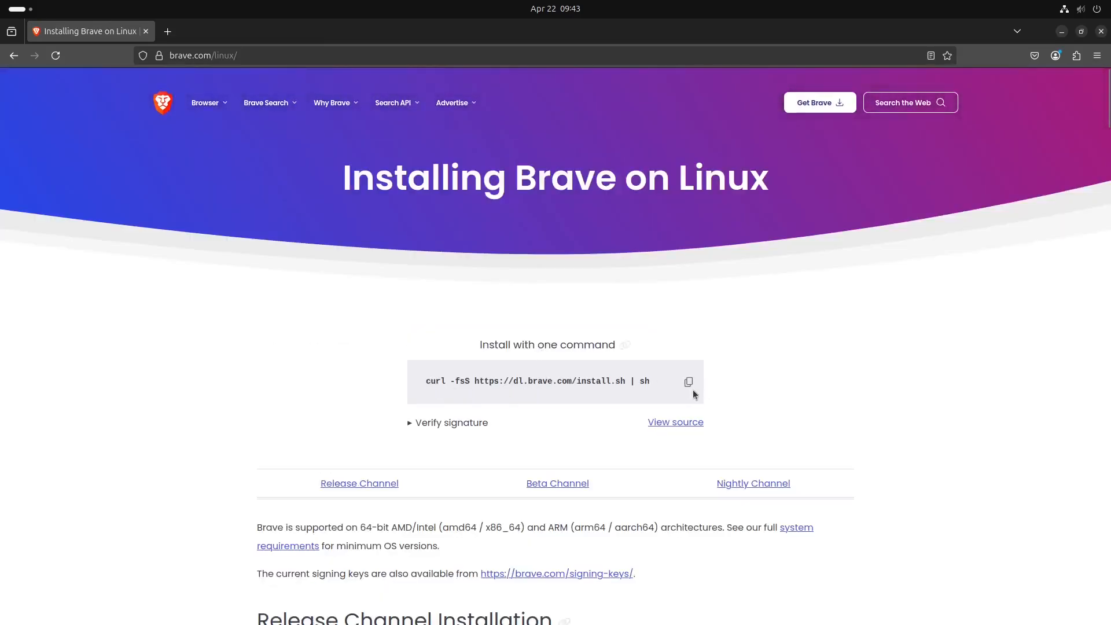
Open App Center, search 'brave' and open the brave app's details page
key("super")
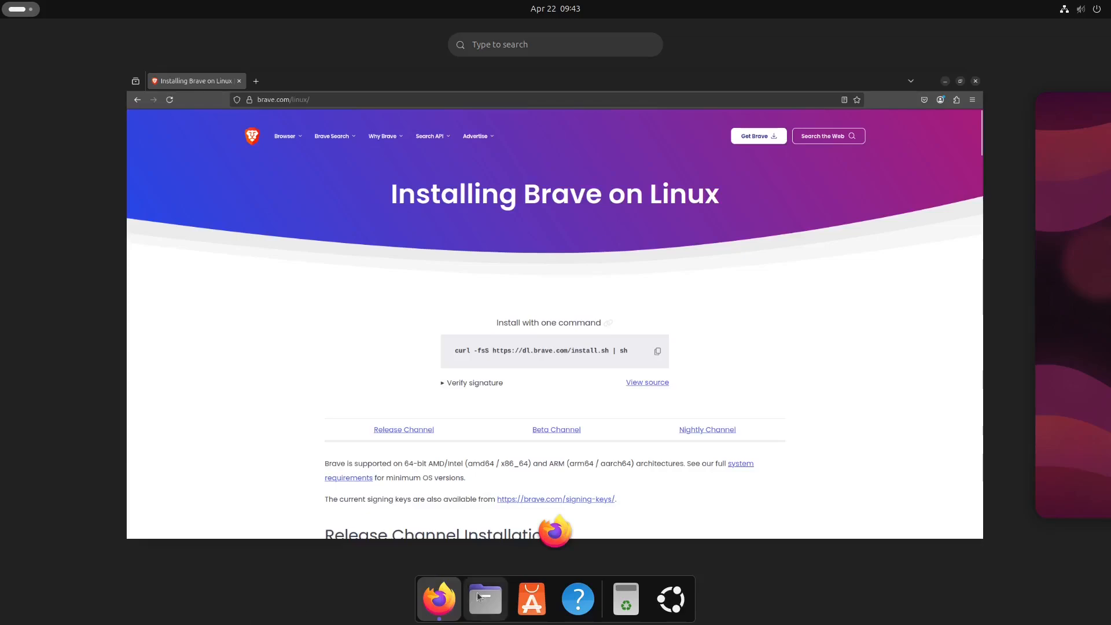
left_click(550, 603)
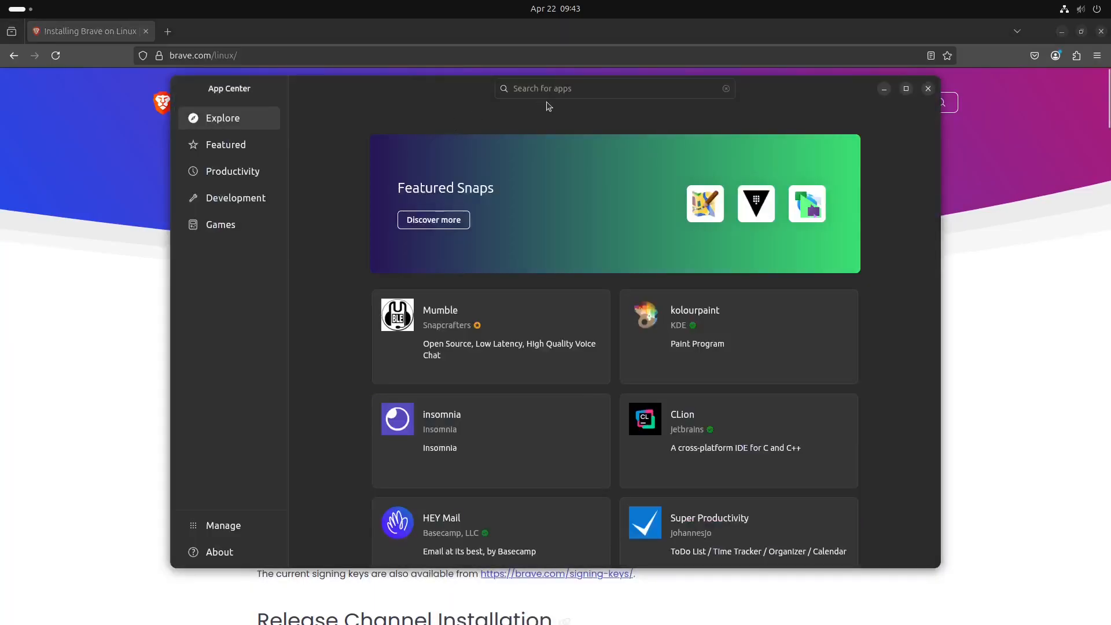
type("b")
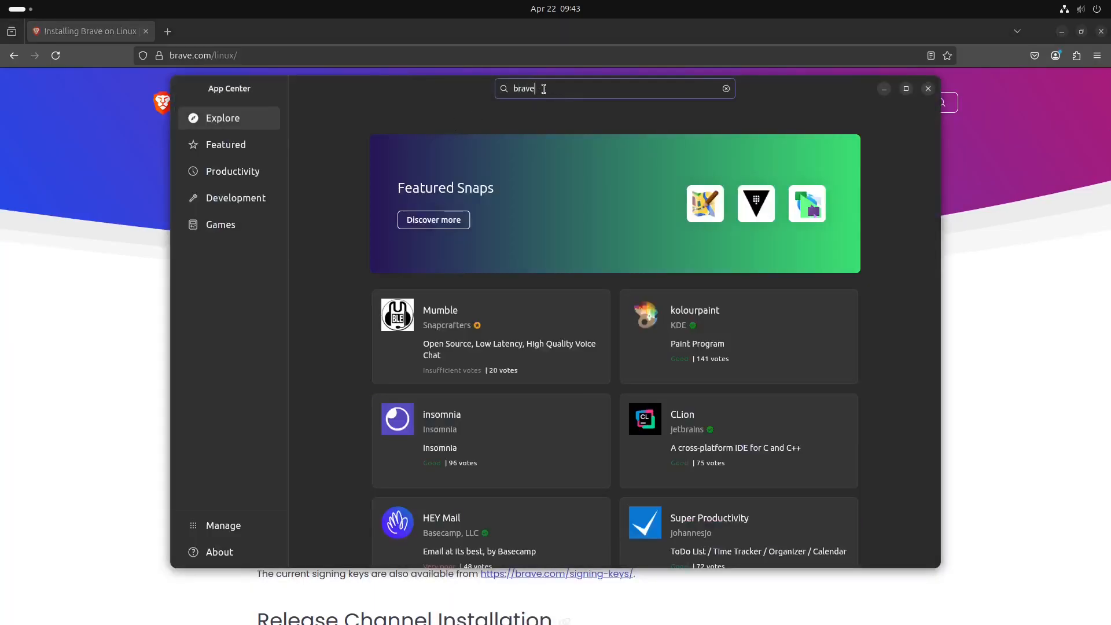
type("rave")
key("Return")
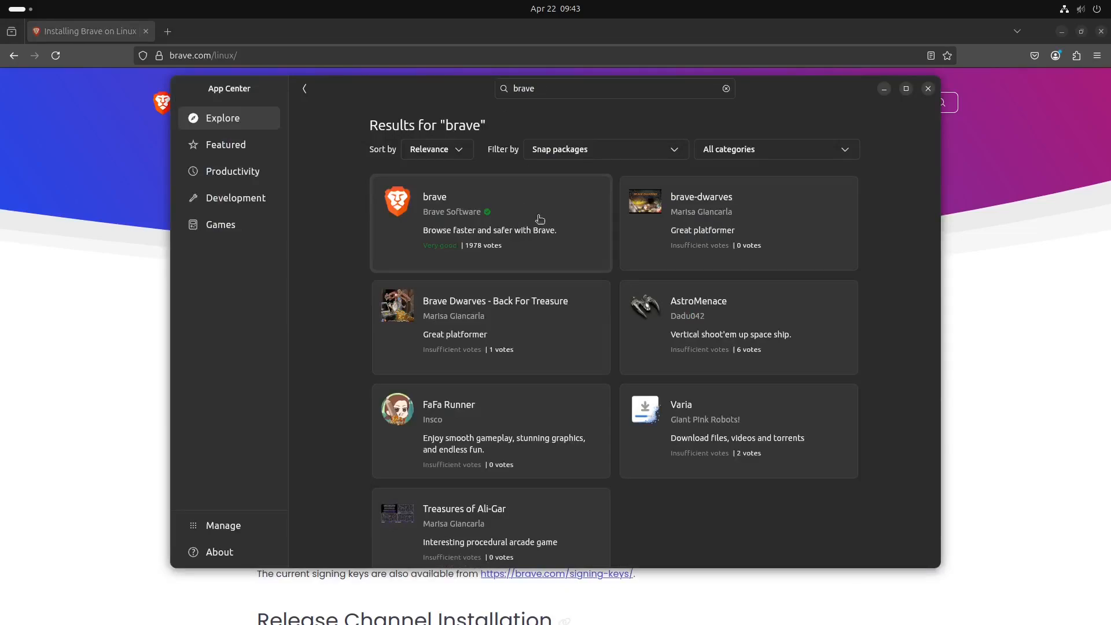
left_click(540, 219)
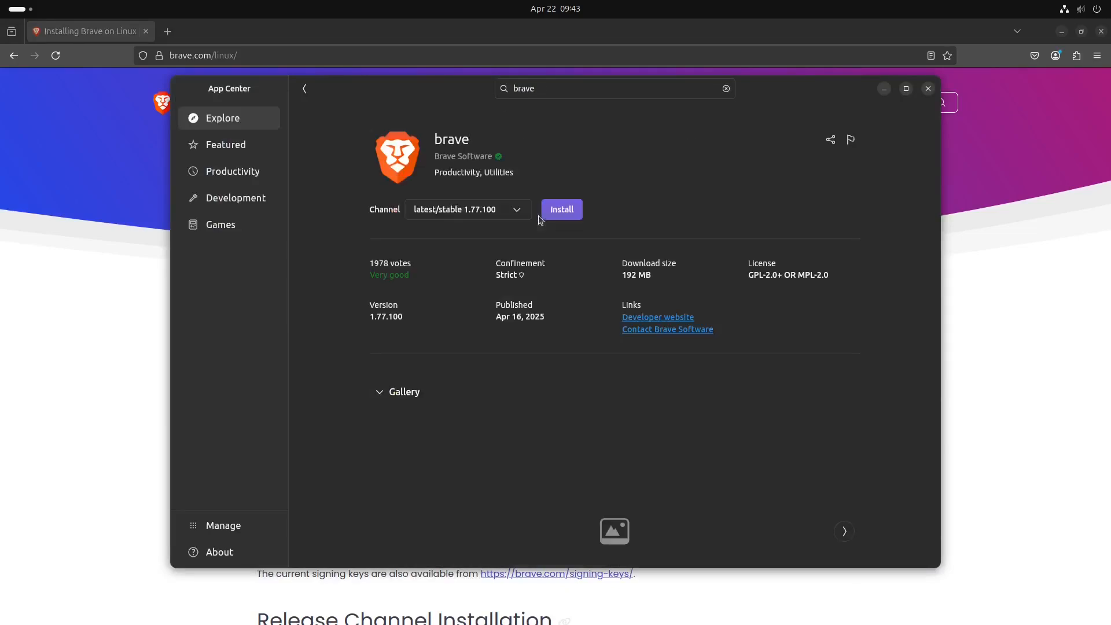
Install the brave snap from latest/stable, authorizing with the account password
left_click(509, 214)
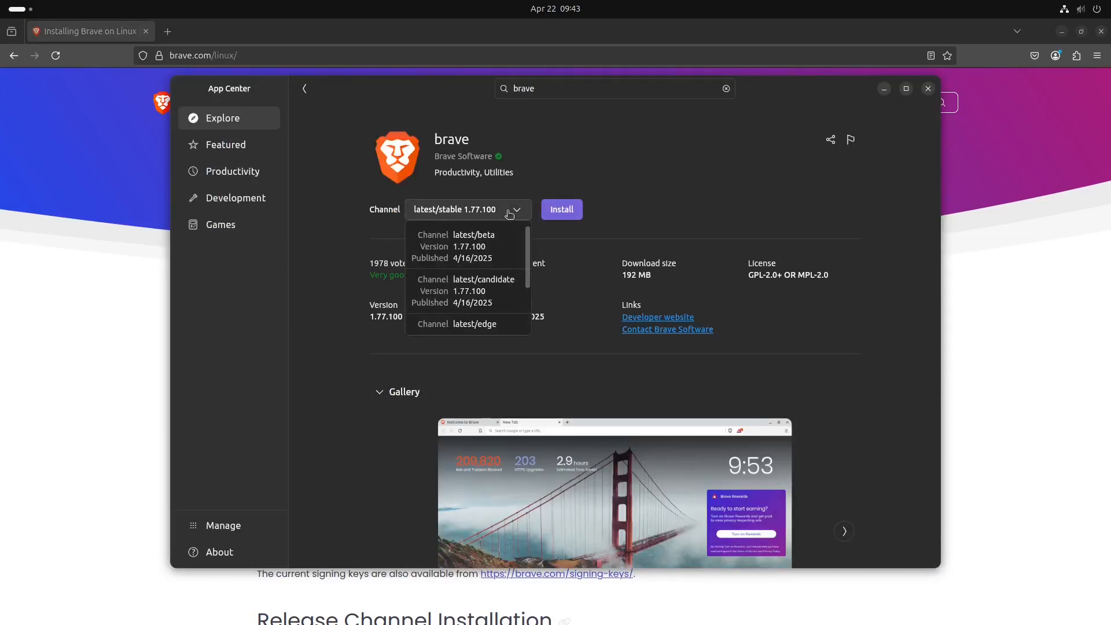
left_click(573, 210)
left_click(574, 211)
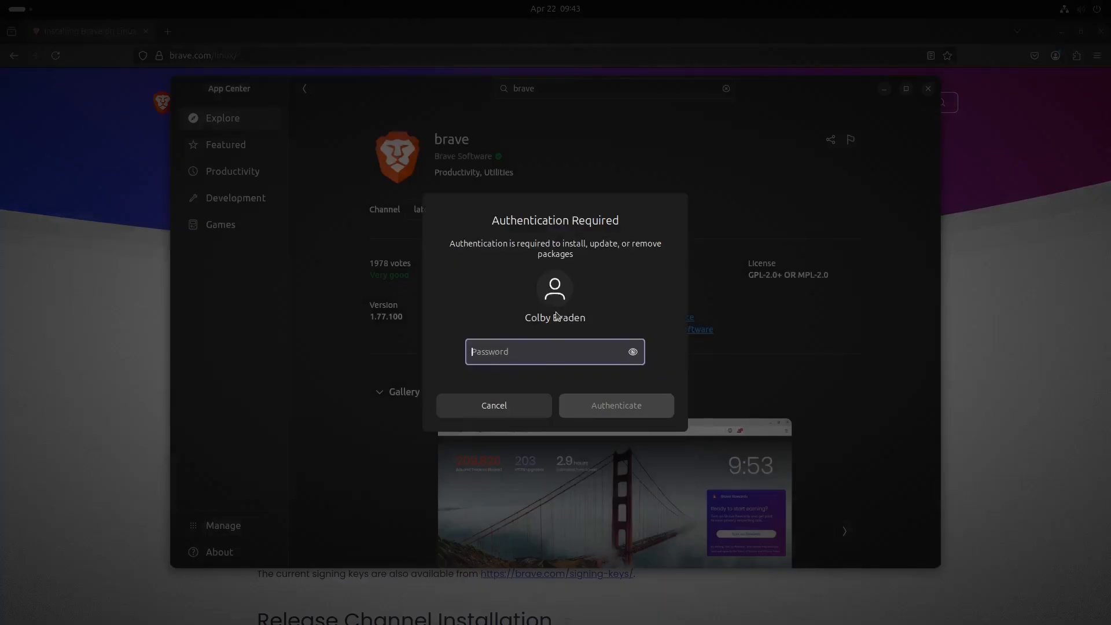
type("*****")
key("Return")
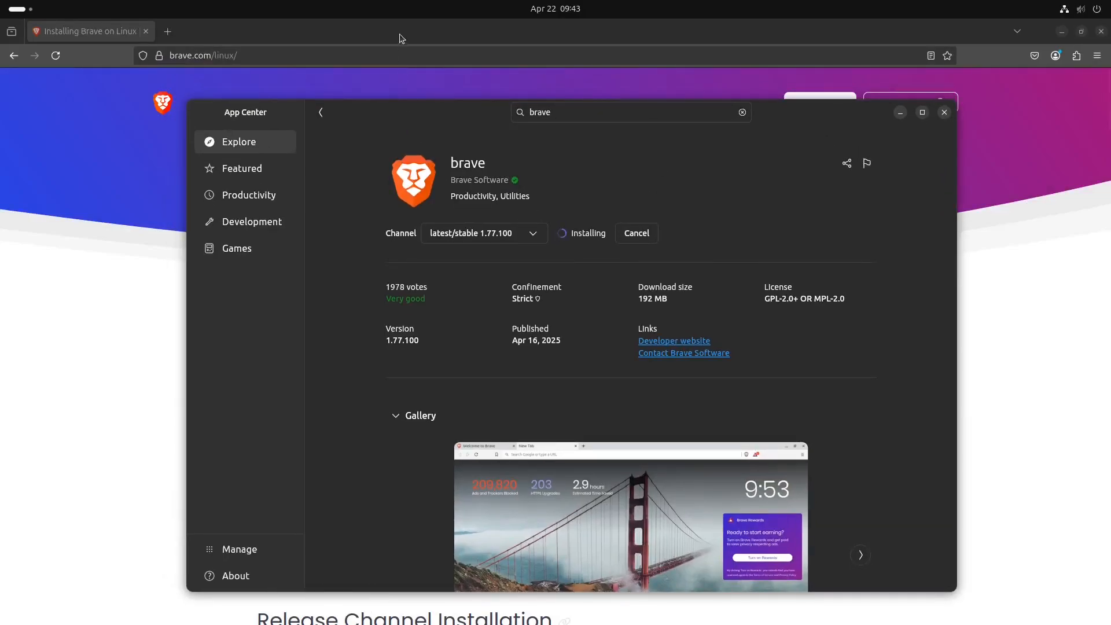
left_click(400, 34)
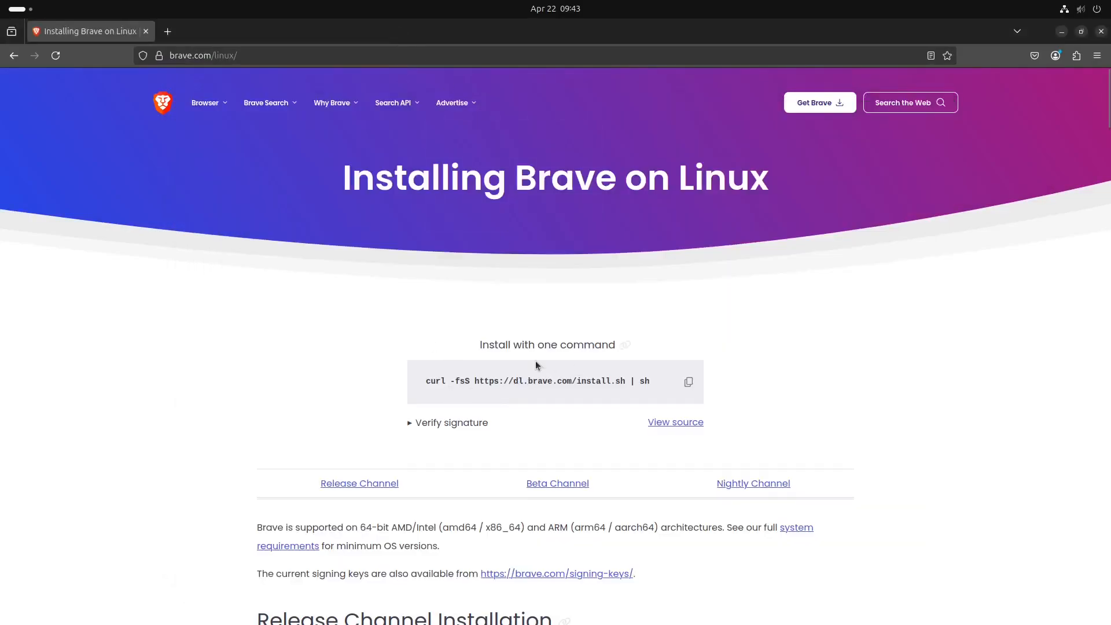
left_click(1101, 31)
left_click_drag(432, 120, 368, 108)
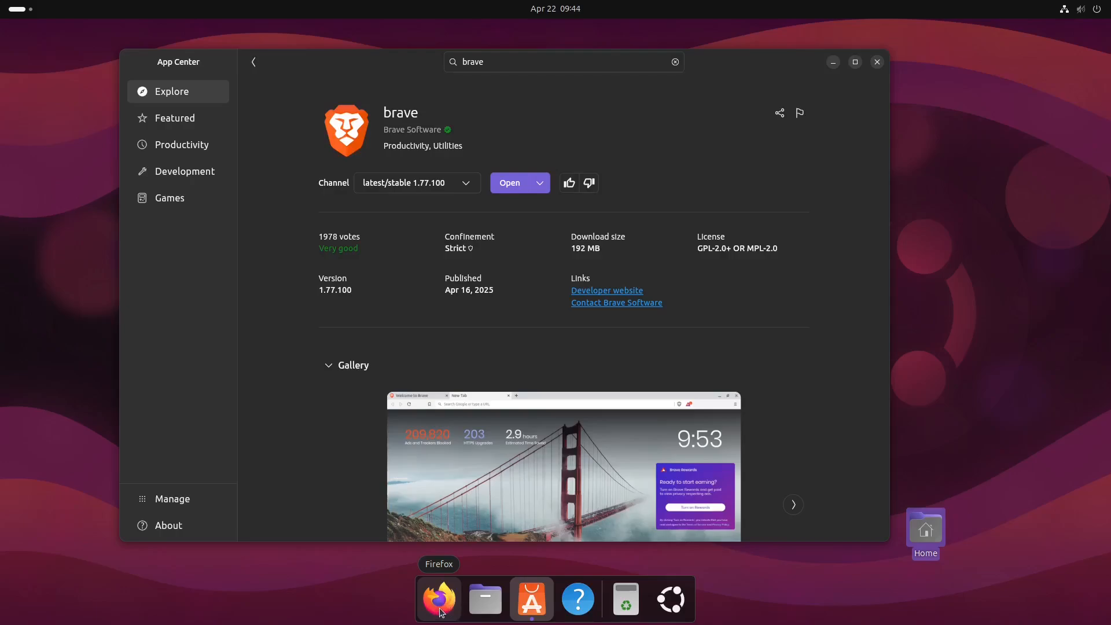
Launch Brave, close its duplicate window, and move the remaining one left
left_click(511, 183)
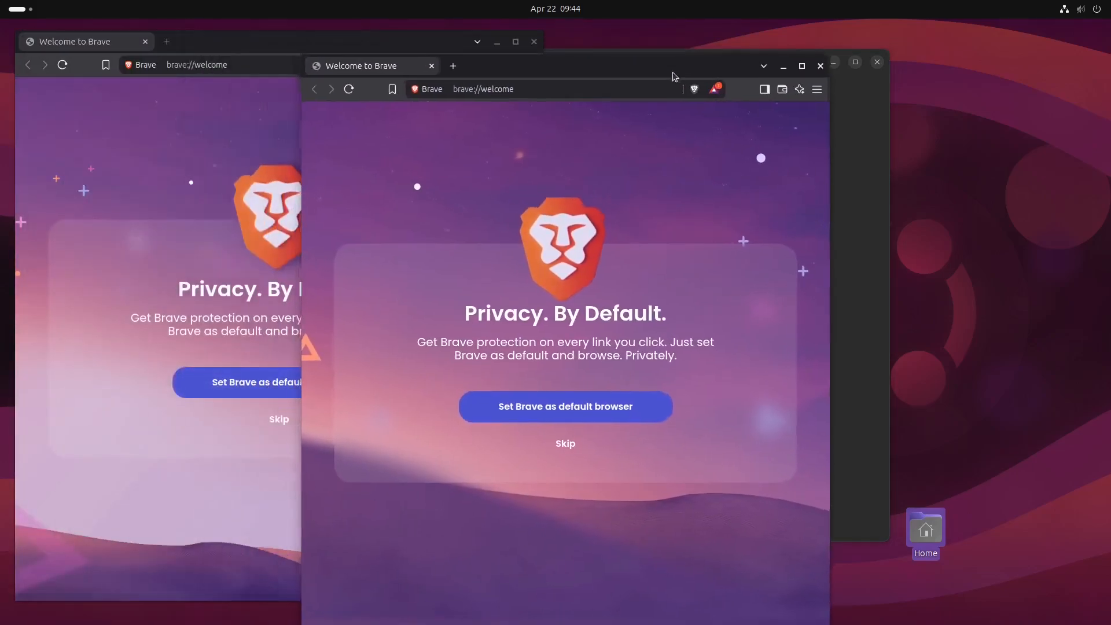
left_click_drag(673, 73, 617, 73)
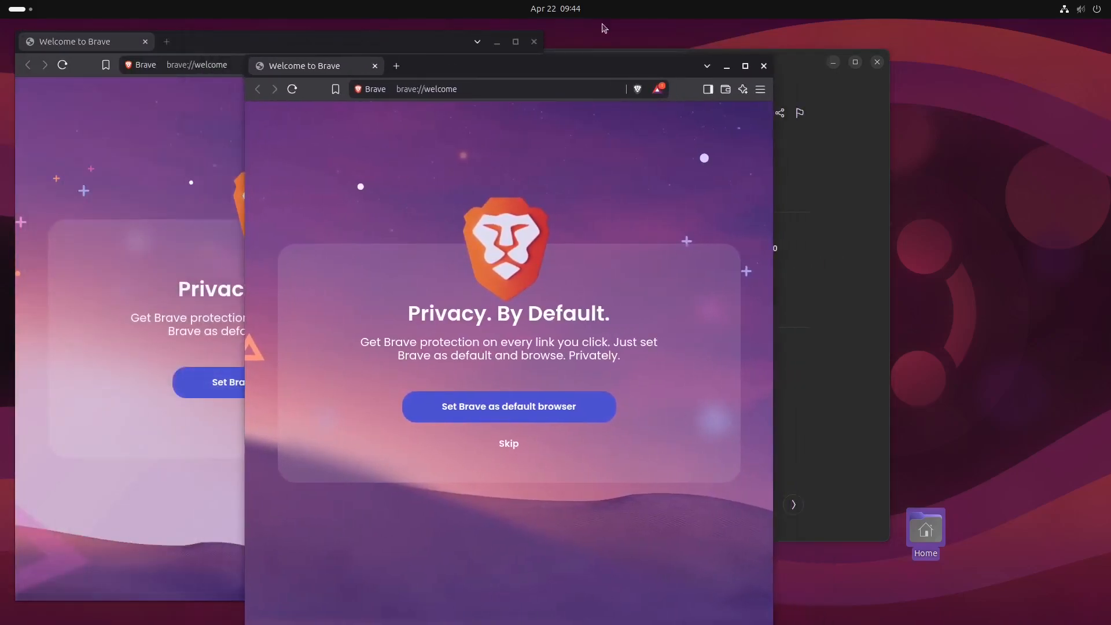
left_click(533, 41)
left_click_drag(548, 70, 413, 45)
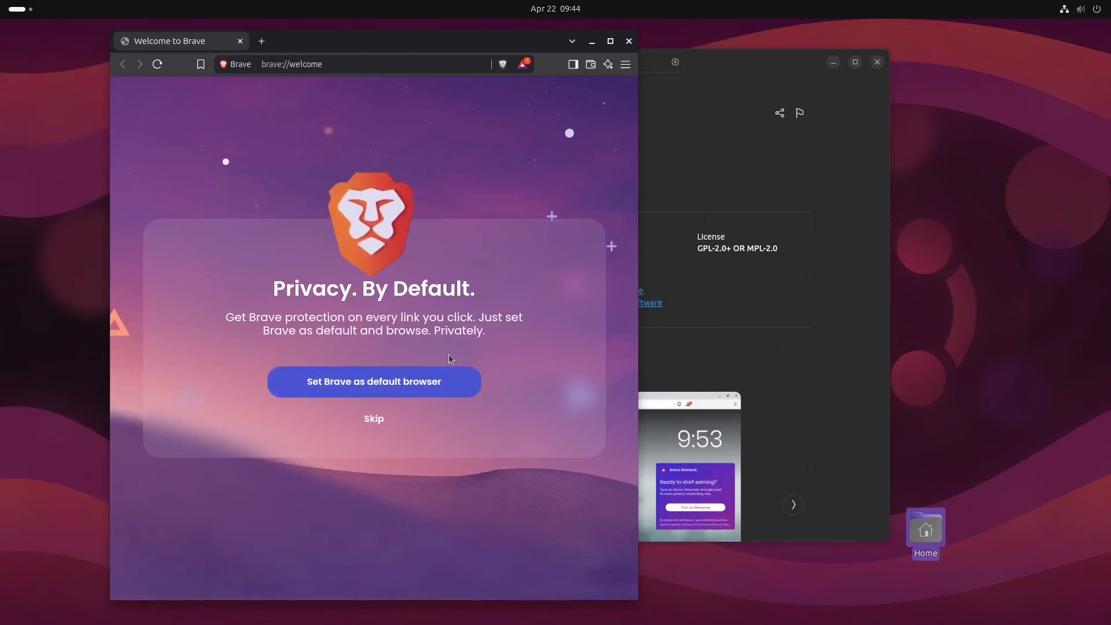
left_click(626, 64)
left_click(336, 489)
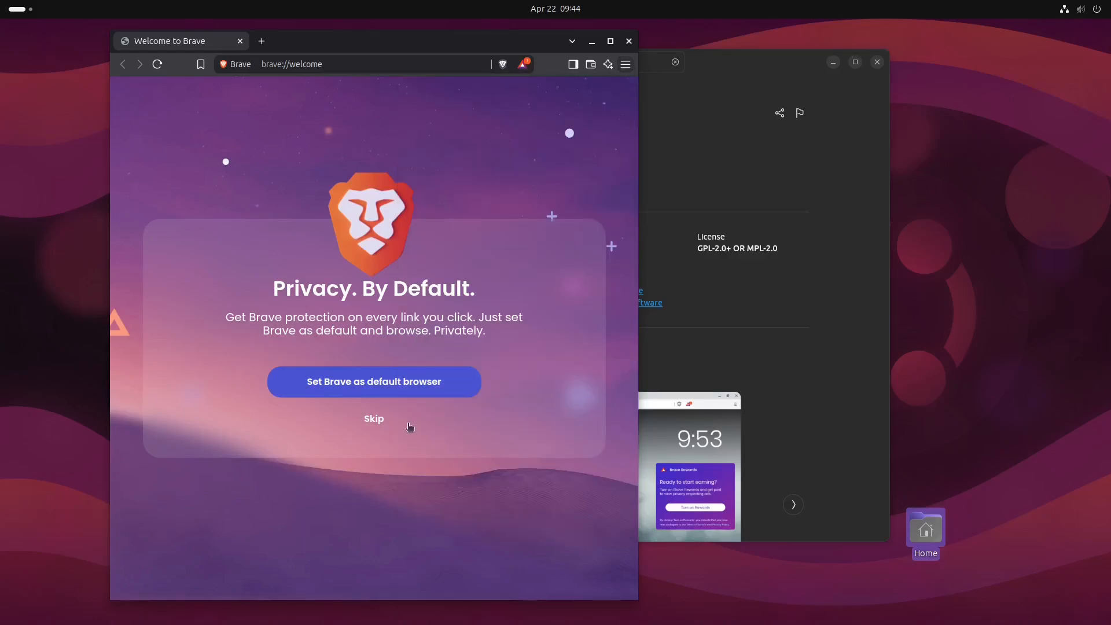
Set Brave as default browser, keep Dark mode, decline Web Discovery, and finish setup
left_click(403, 393)
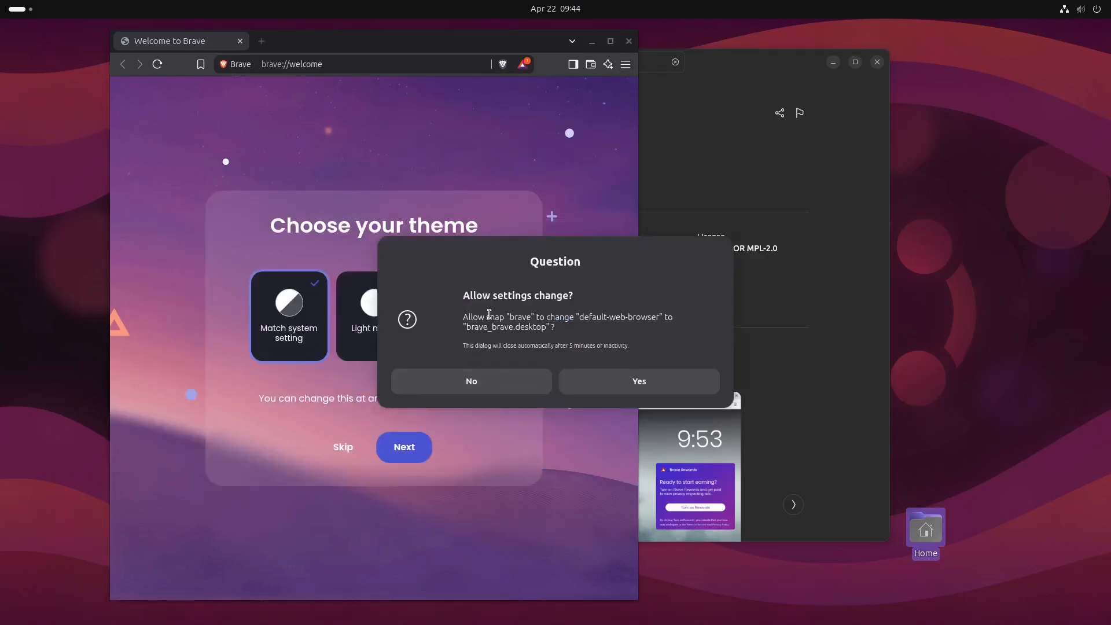
left_click(624, 387)
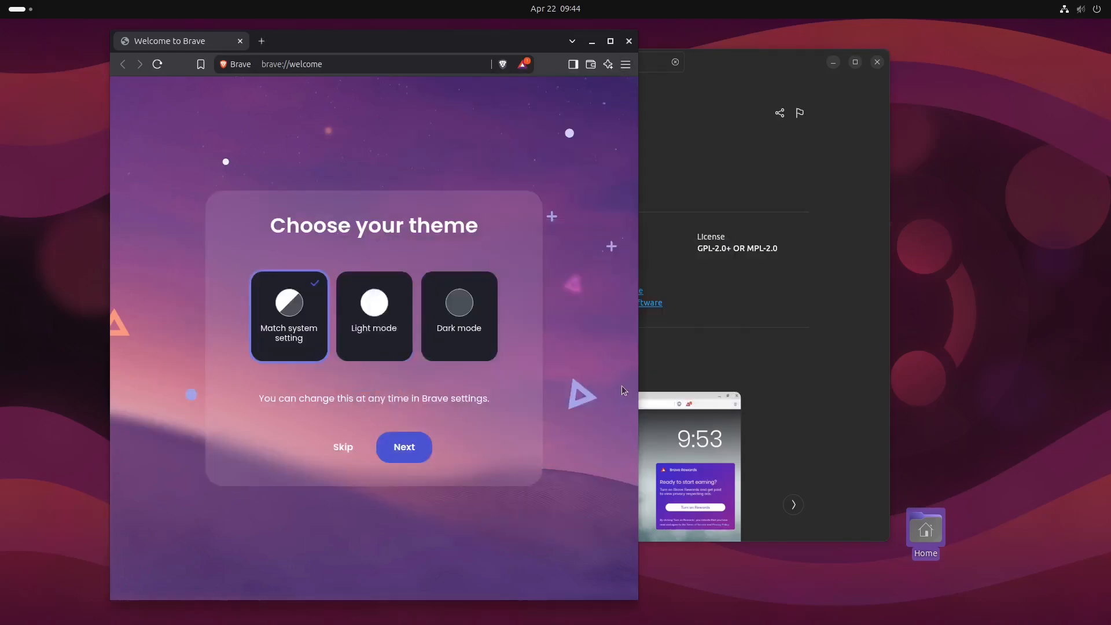
left_click(408, 454)
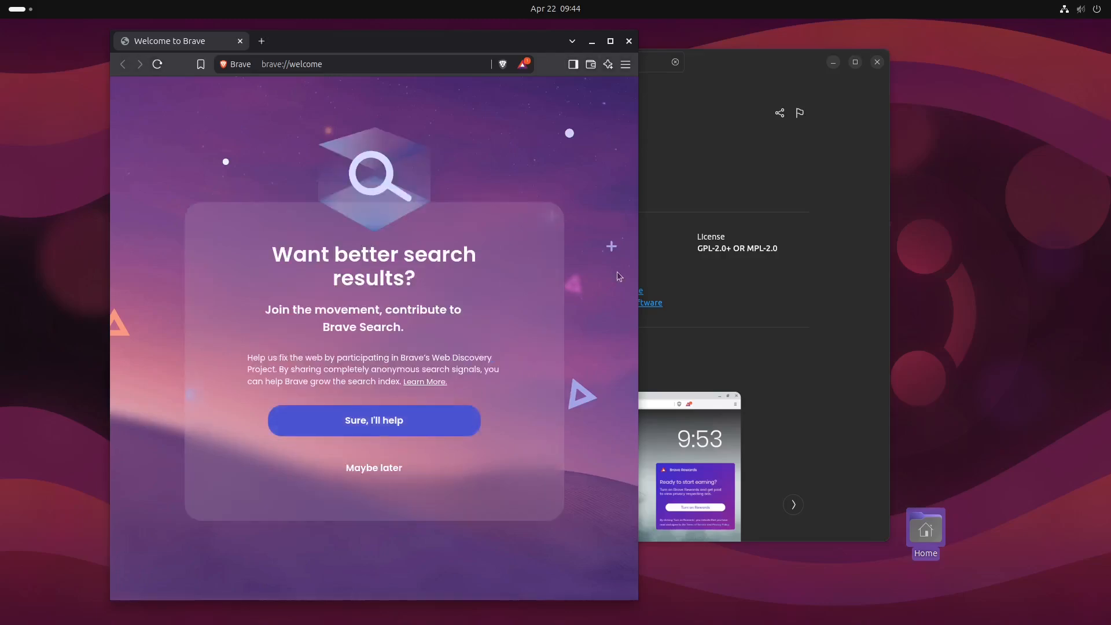
left_click(356, 467)
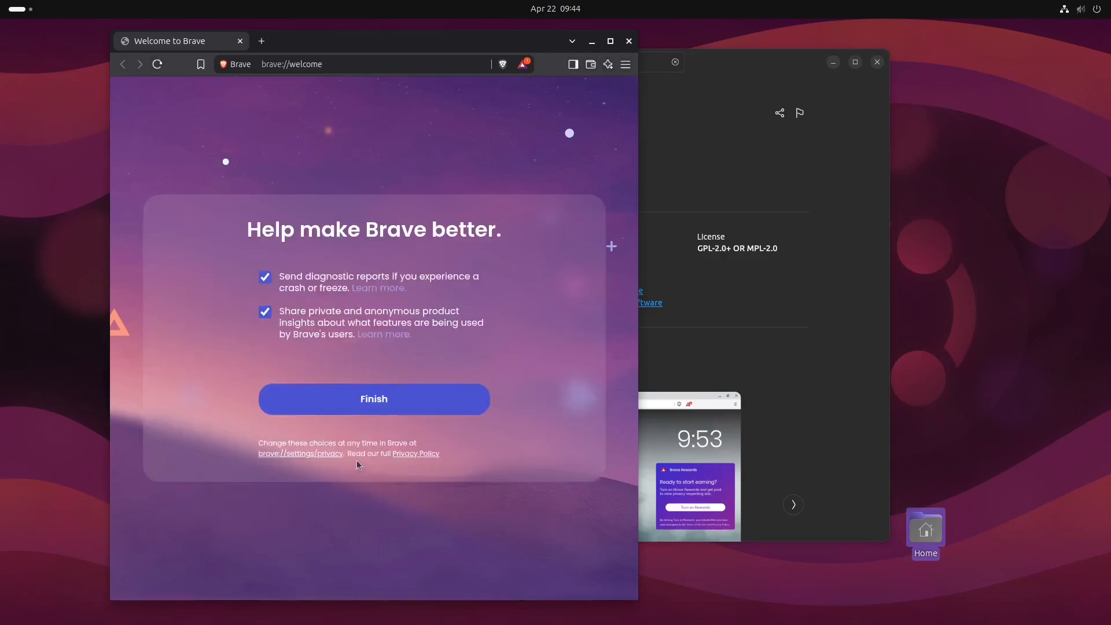
left_click(387, 408)
left_click_drag(416, 50, 612, 75)
Close Brave and search App Center for 'chrome'
left_click(829, 65)
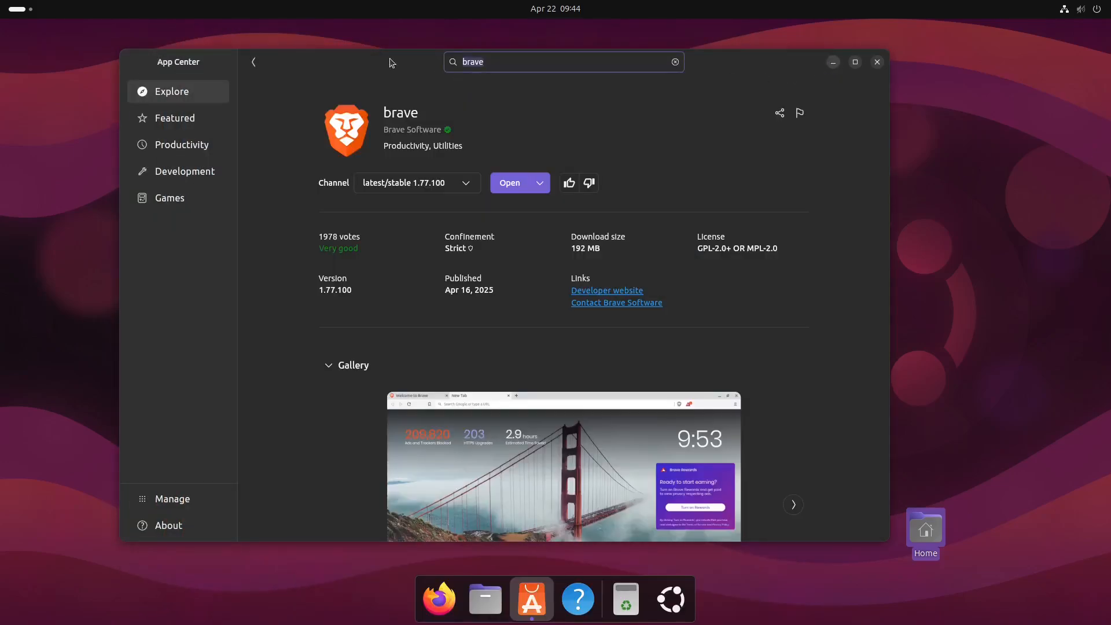
type("chrome")
key("Return")
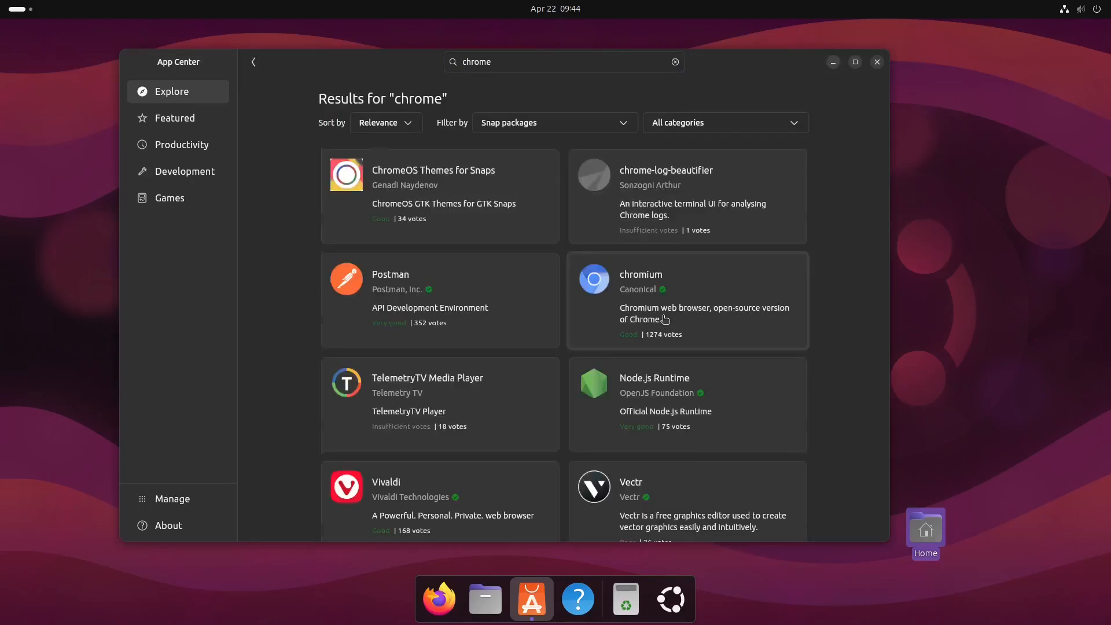
scroll(666, 308, "down", 5)
scroll(666, 308, "up", 5)
Filter the chrome results to Debian packages, then back to Snap packages
left_click(571, 122)
left_click(523, 146)
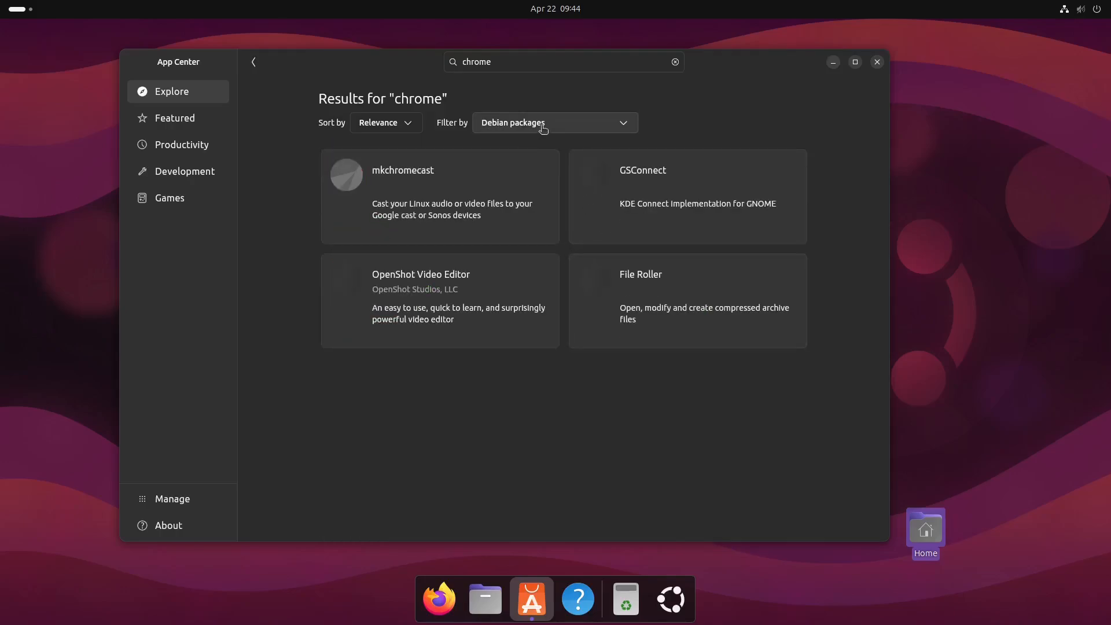
left_click(542, 128)
left_click(532, 146)
left_click(522, 130)
left_click(520, 135)
scroll(523, 317, "down", 3)
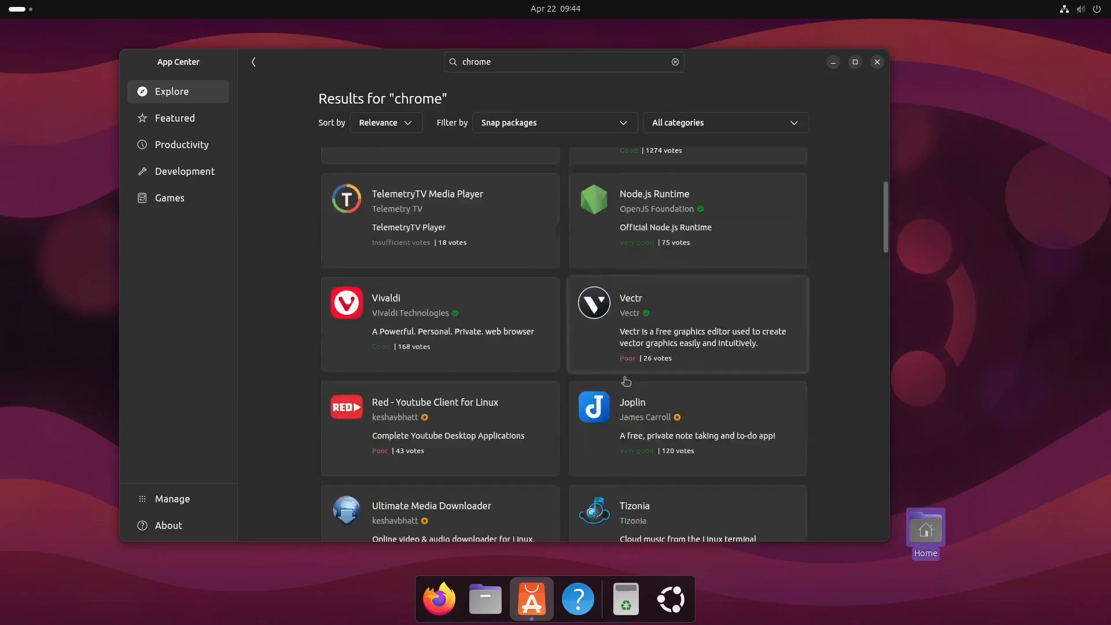
scroll(672, 393, "down", 5)
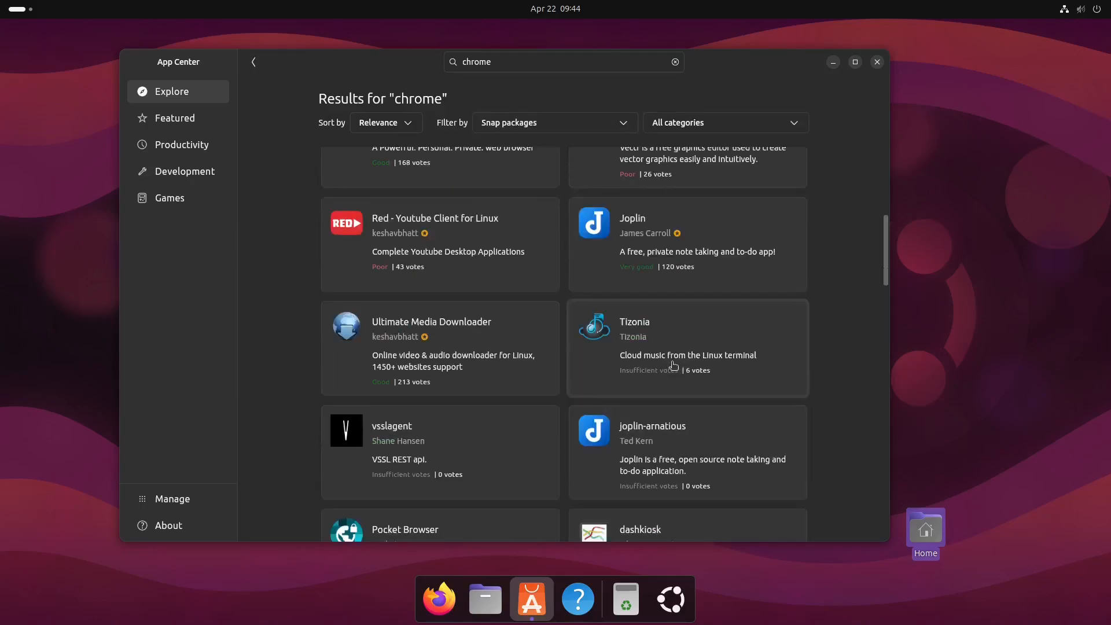
scroll(673, 365, "down", 2)
scroll(665, 356, "up", 10)
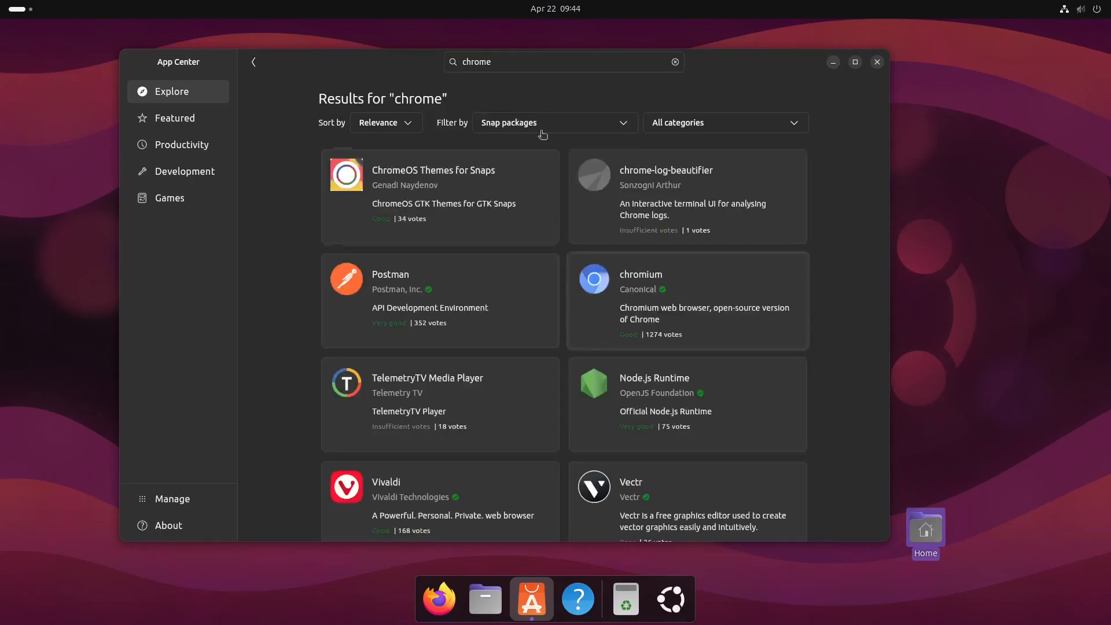
Search App Center for 'google' and browse the snap results
left_click(521, 65)
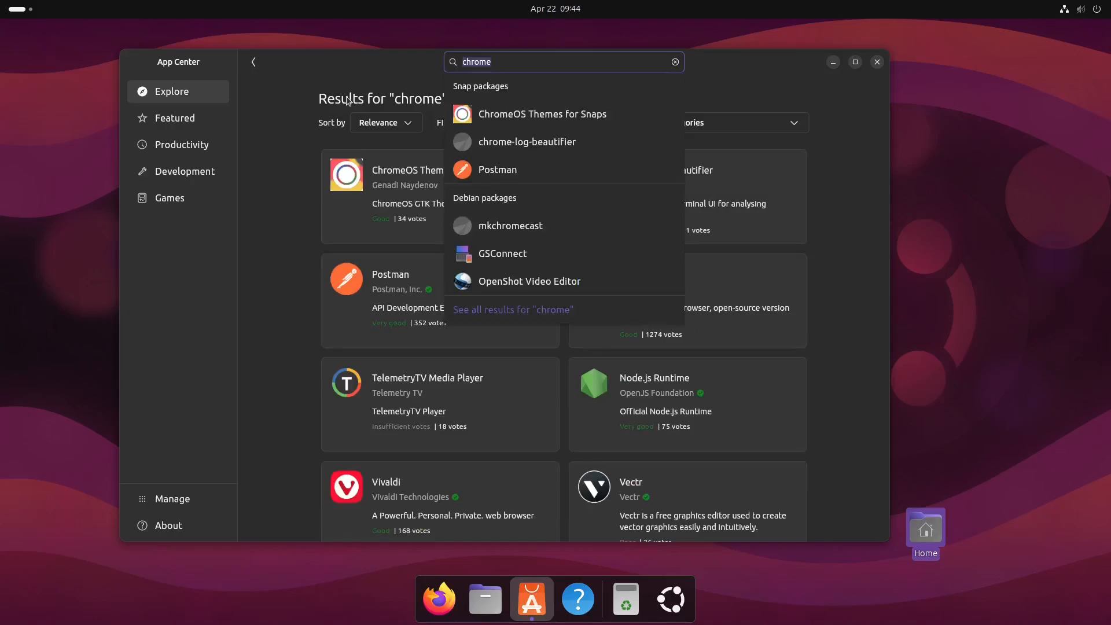
type("google")
key("Return")
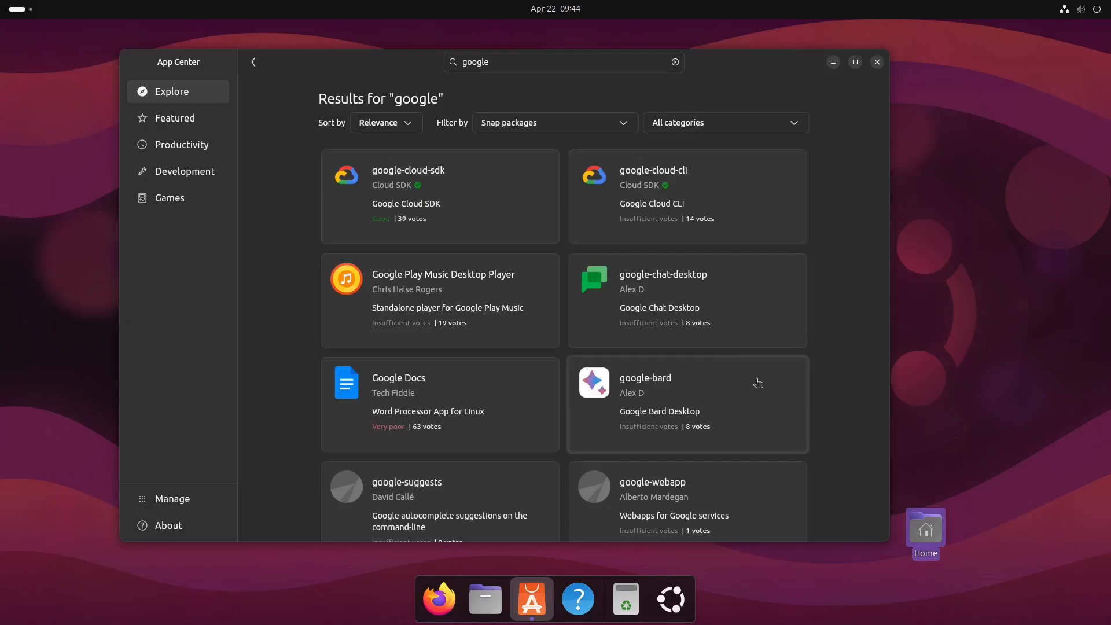
scroll(757, 383, "down", 10)
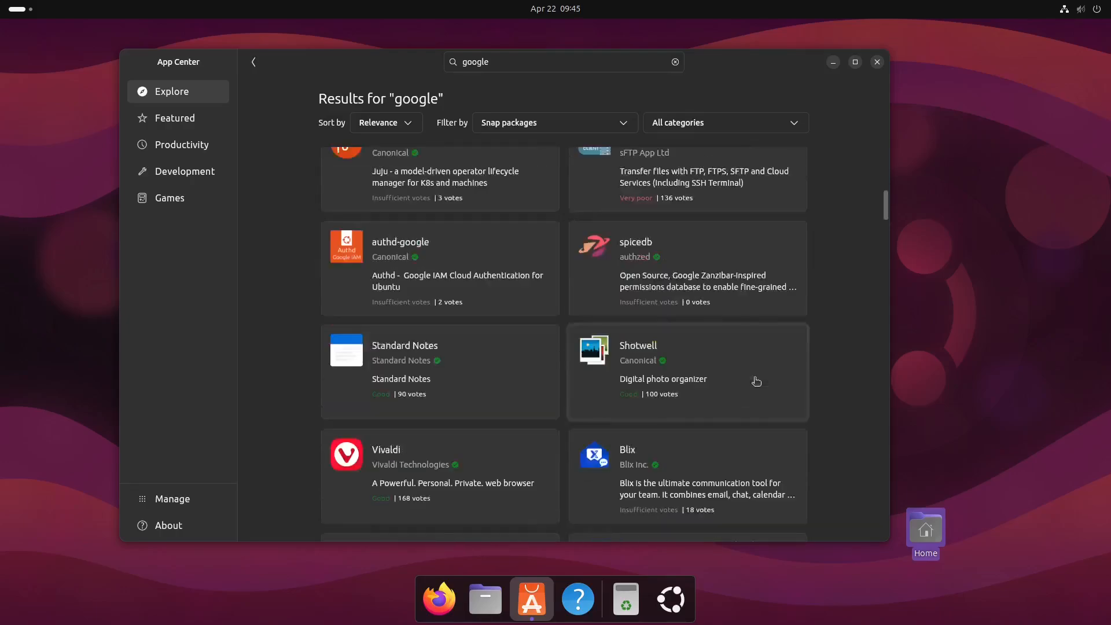
scroll(756, 381, "down", 5)
scroll(756, 382, "up", 7)
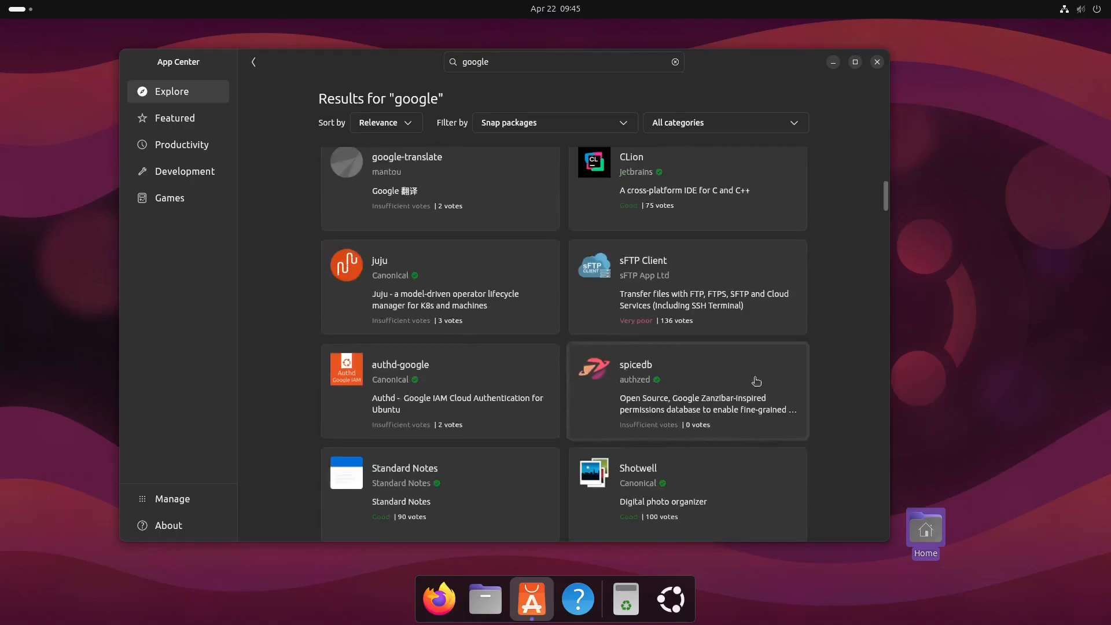
scroll(755, 379, "up", 8)
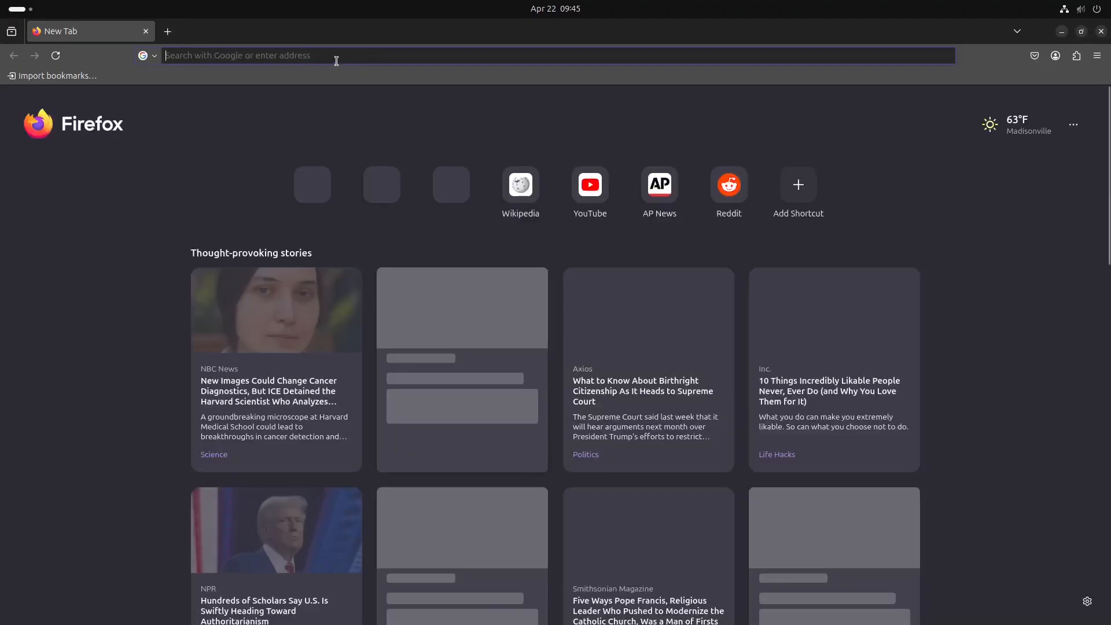
left_click(338, 57)
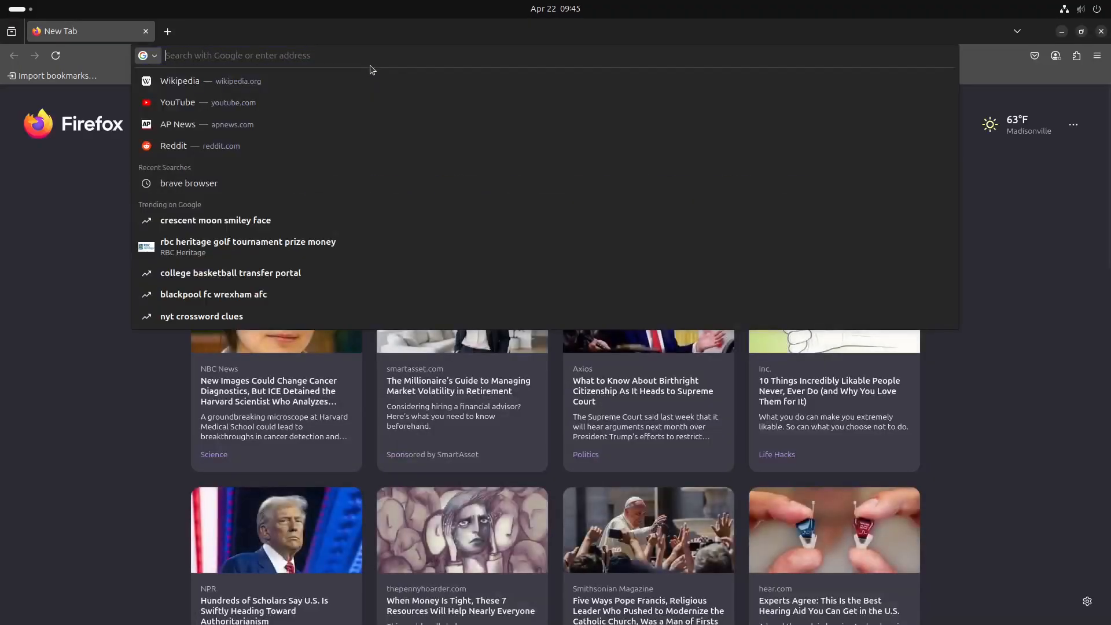
type("google ch")
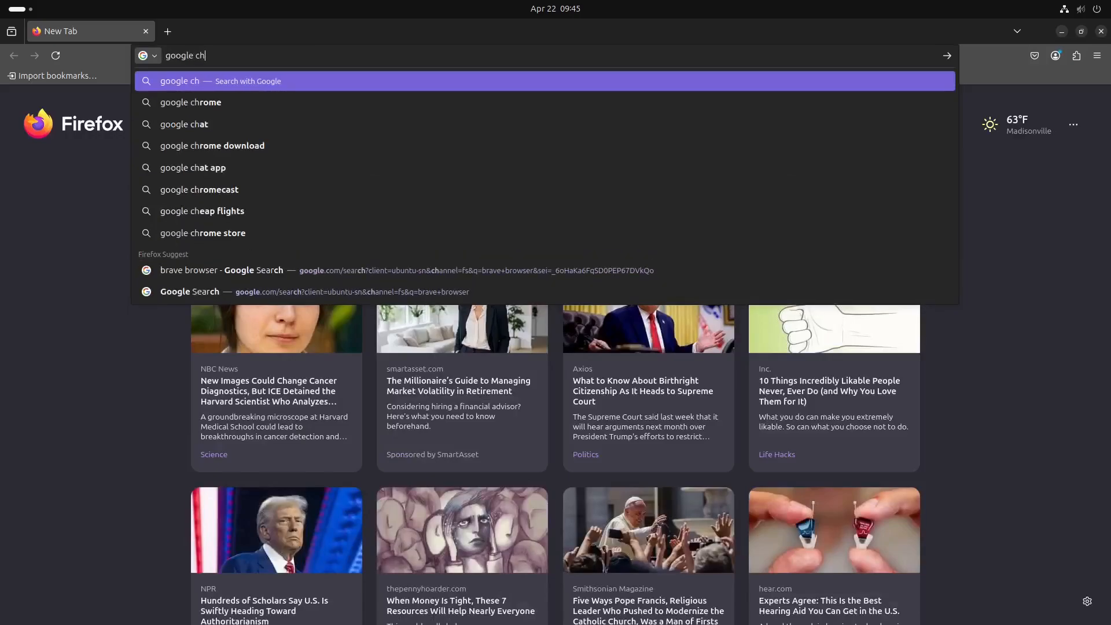
type("rome")
key("Return")
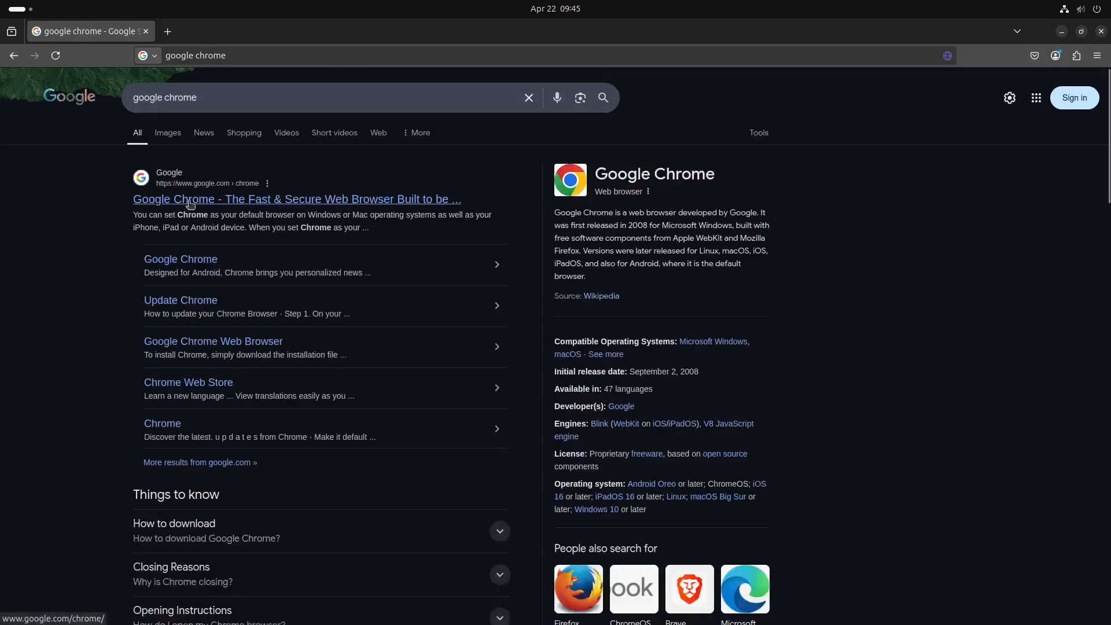
left_click(190, 200)
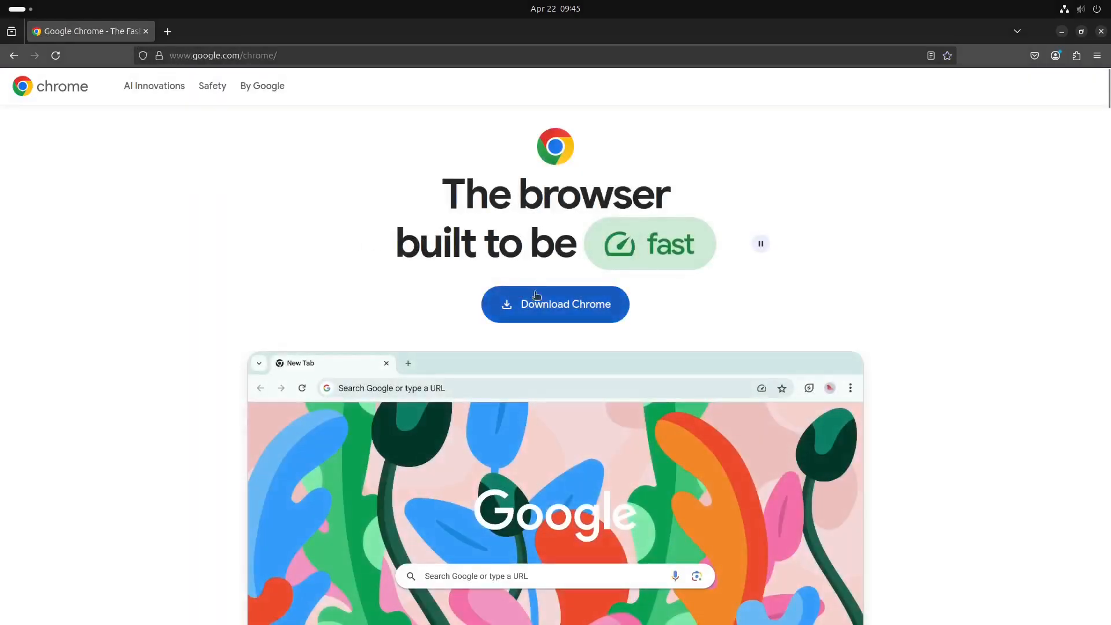
left_click(535, 296)
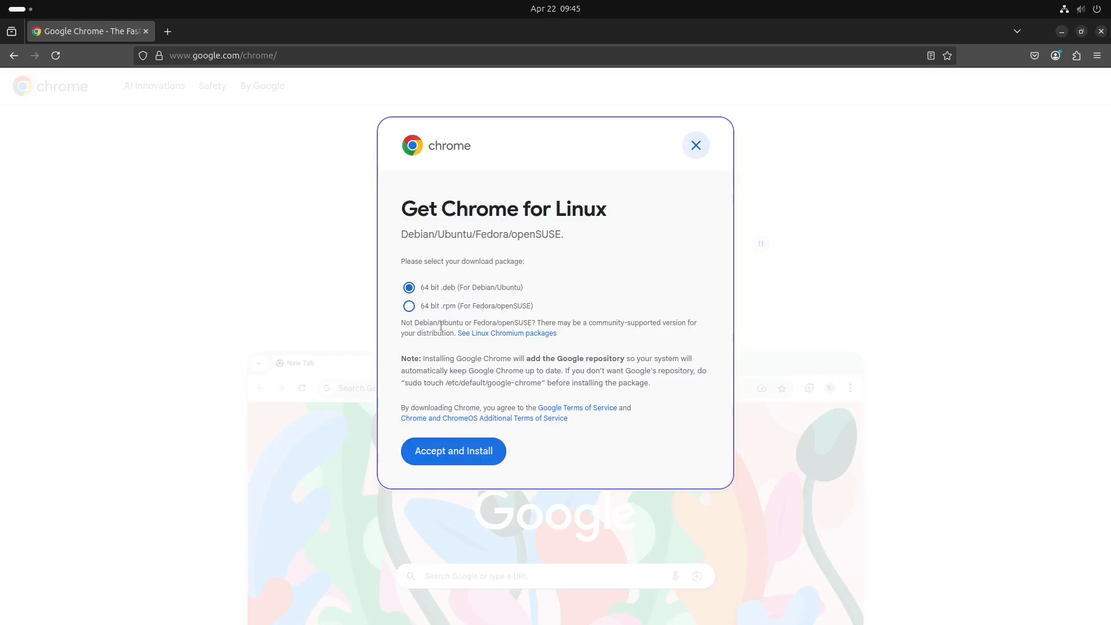
left_click(490, 307)
left_click(480, 288)
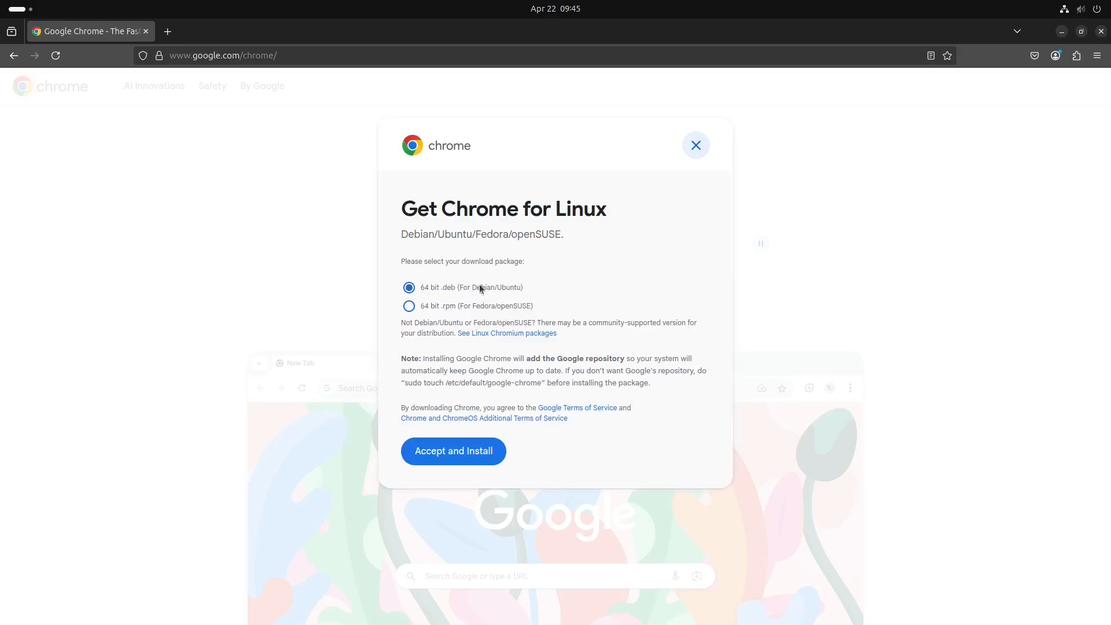
left_click(694, 144)
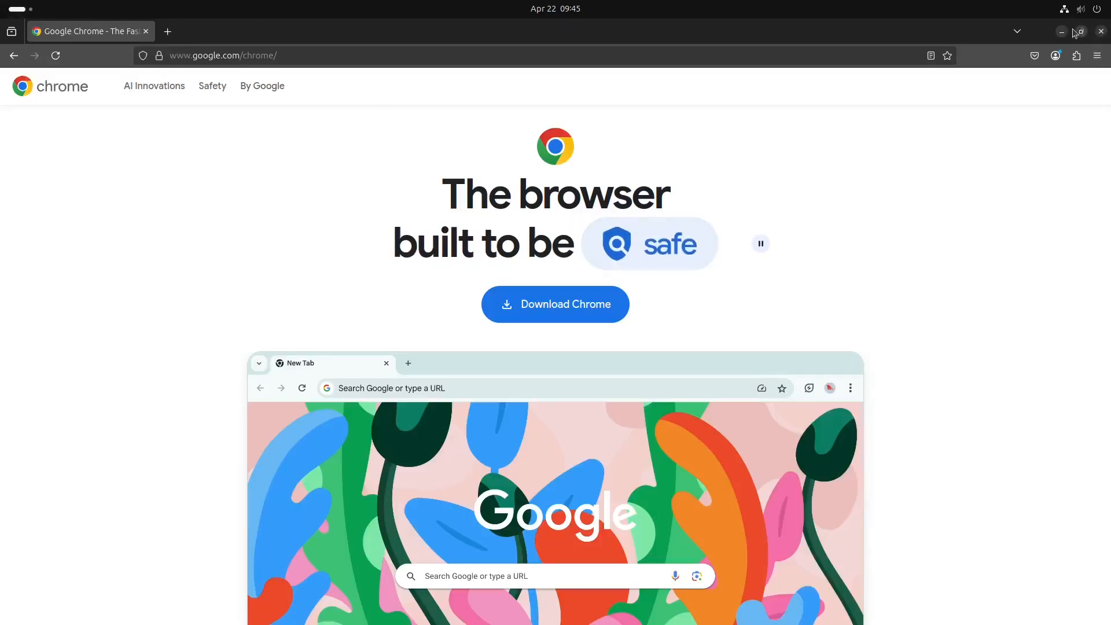
Load flathub.org in Firefox's address bar
left_click(564, 56)
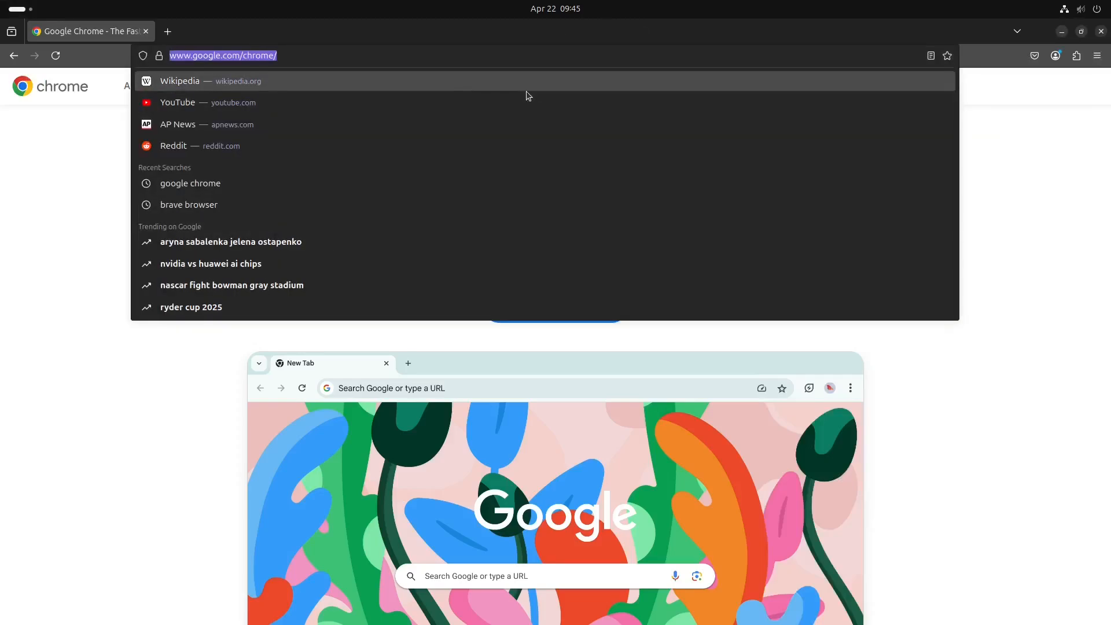
type("flathu")
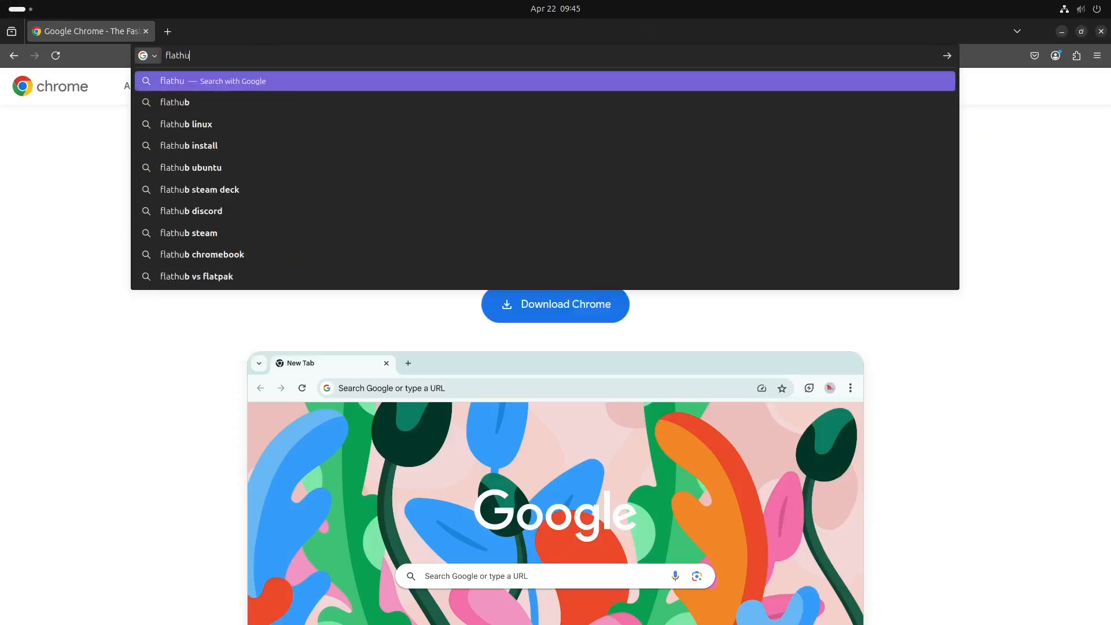
type("b.org")
key("Return")
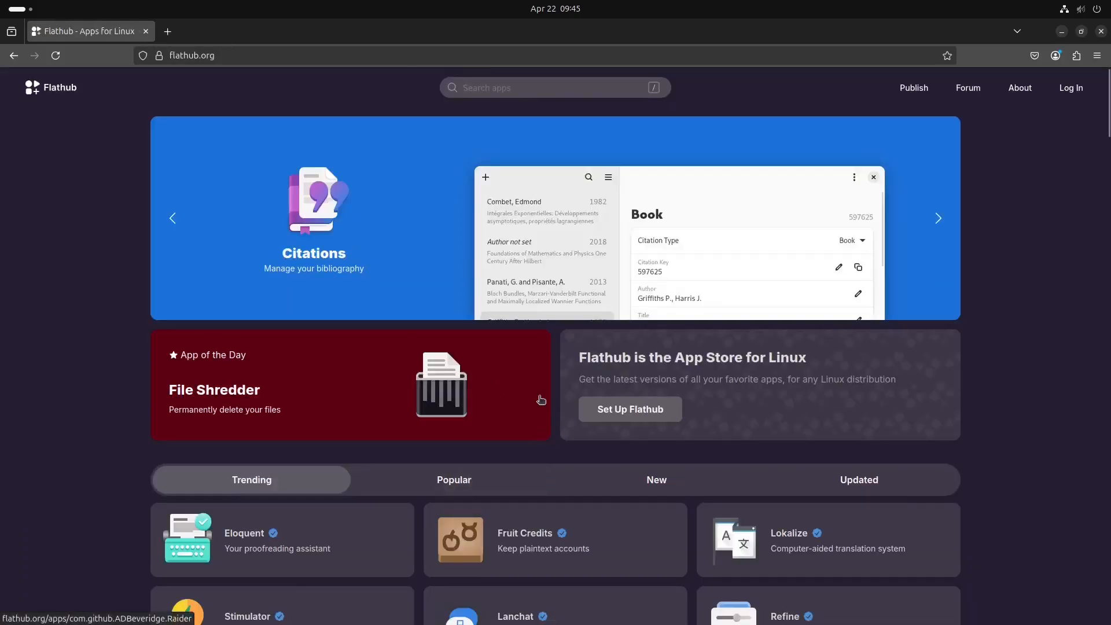
scroll(517, 409, "down", 5)
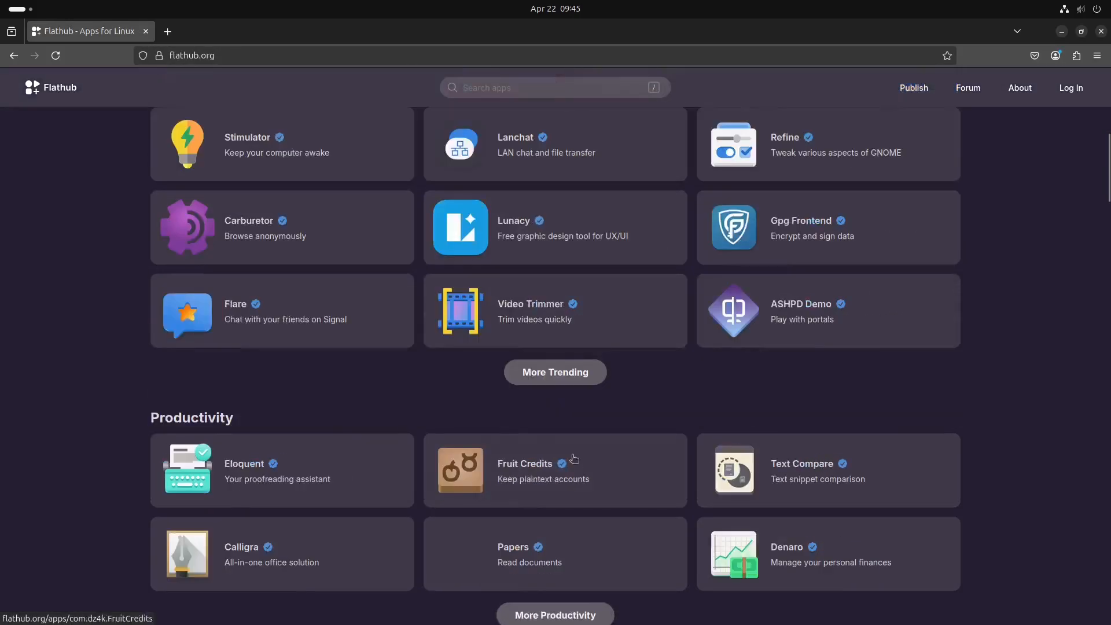
scroll(516, 409, "up", 5)
Search Flathub for chrome, then return home and open the Flathub setup guide
left_click(490, 93)
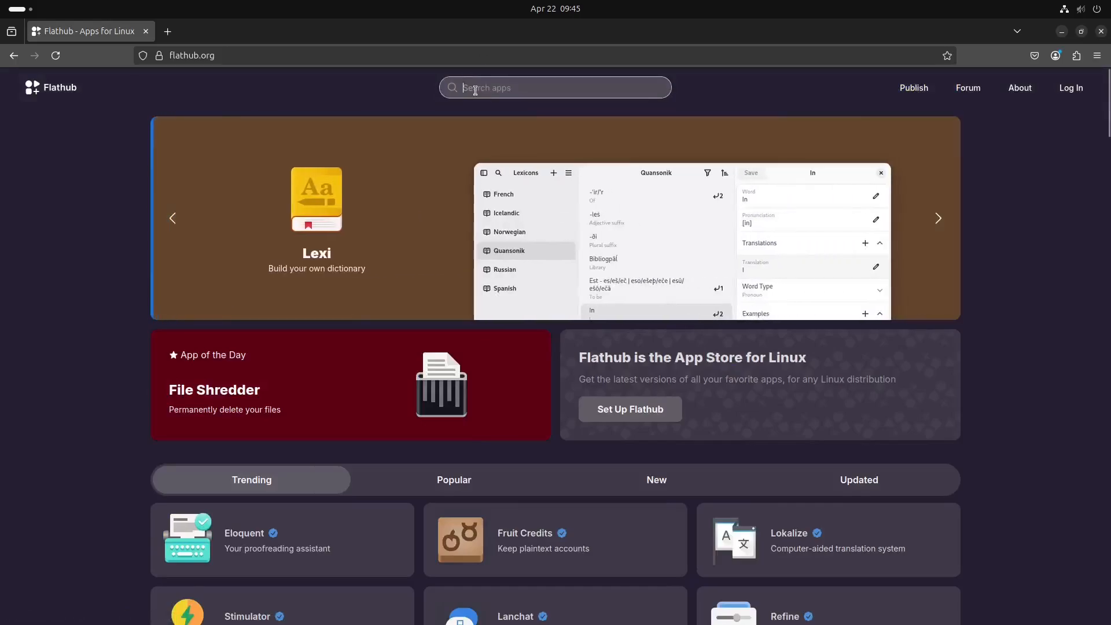
type("chrome")
key("Return")
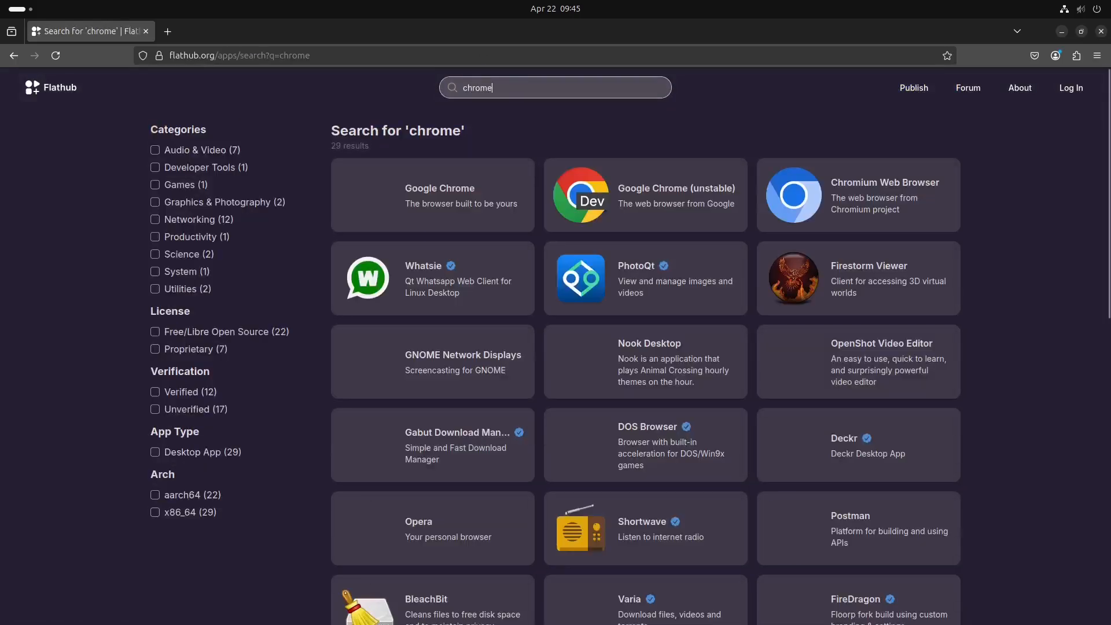
key("ctrl+a")
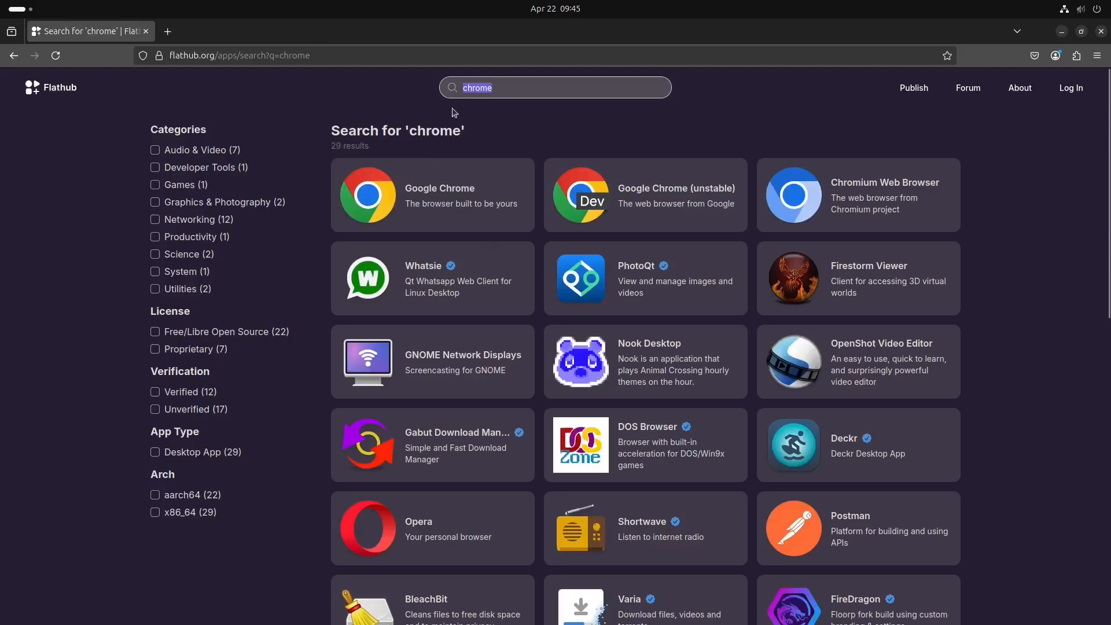
left_click(11, 55)
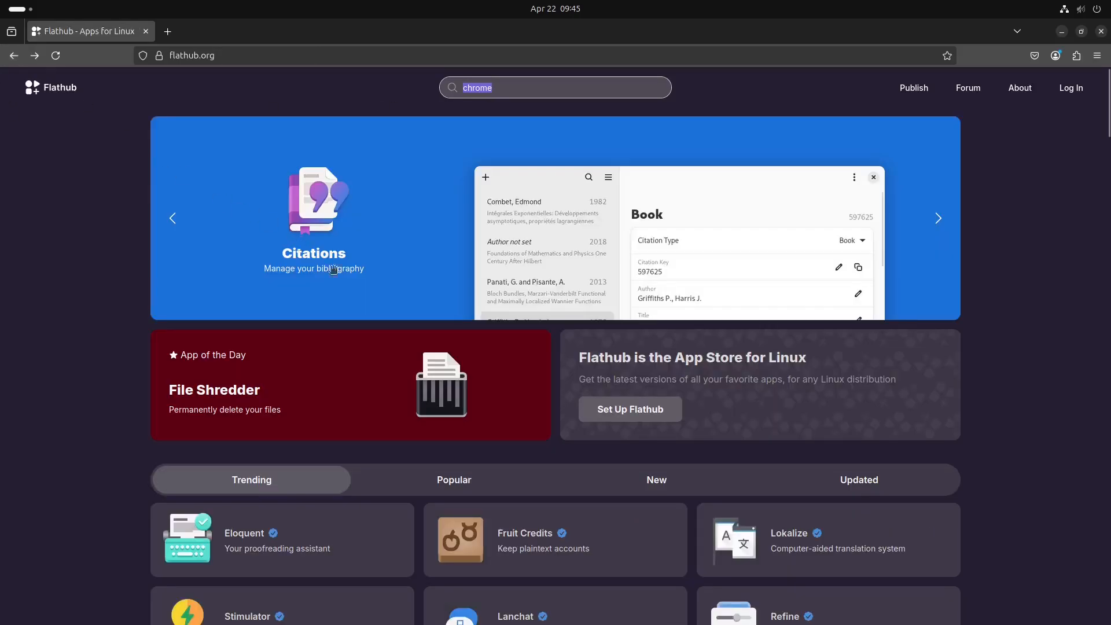
left_click(649, 478)
left_click(14, 55)
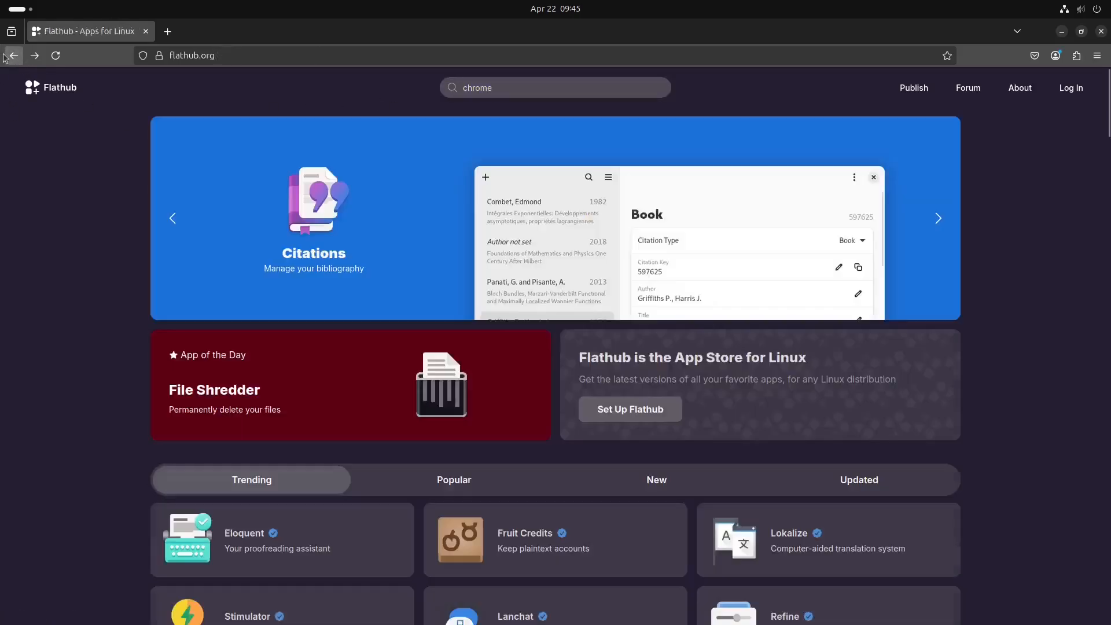
left_click(624, 414)
Choose Ubuntu in the setup guide and copy the 'sudo apt install flatpak' command
left_click(266, 229)
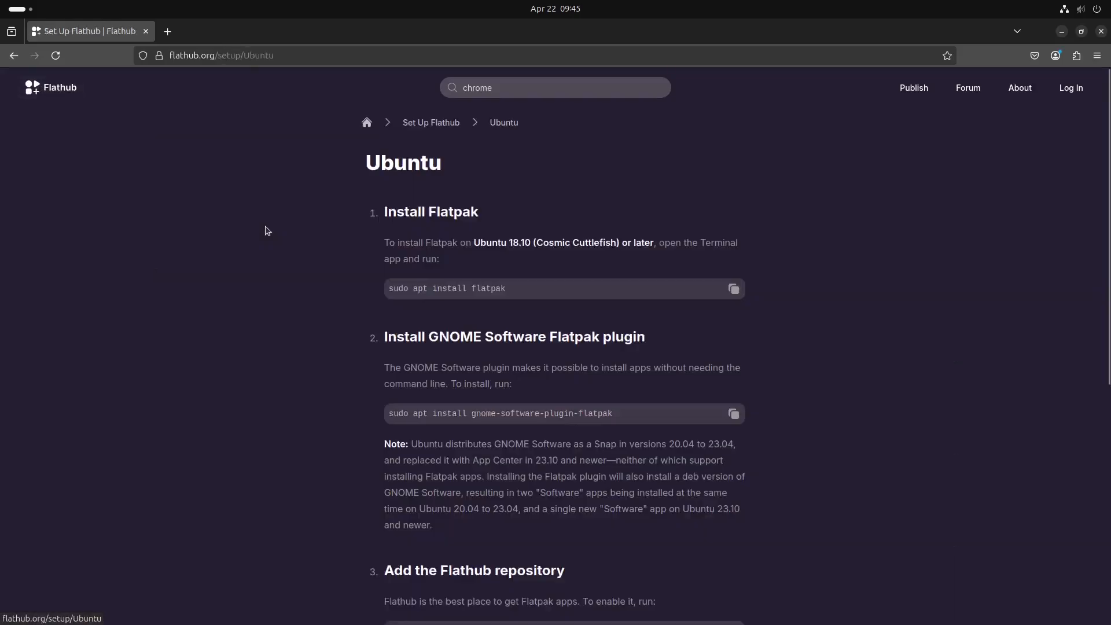
scroll(509, 382, "down", 7)
scroll(511, 382, "up", 7)
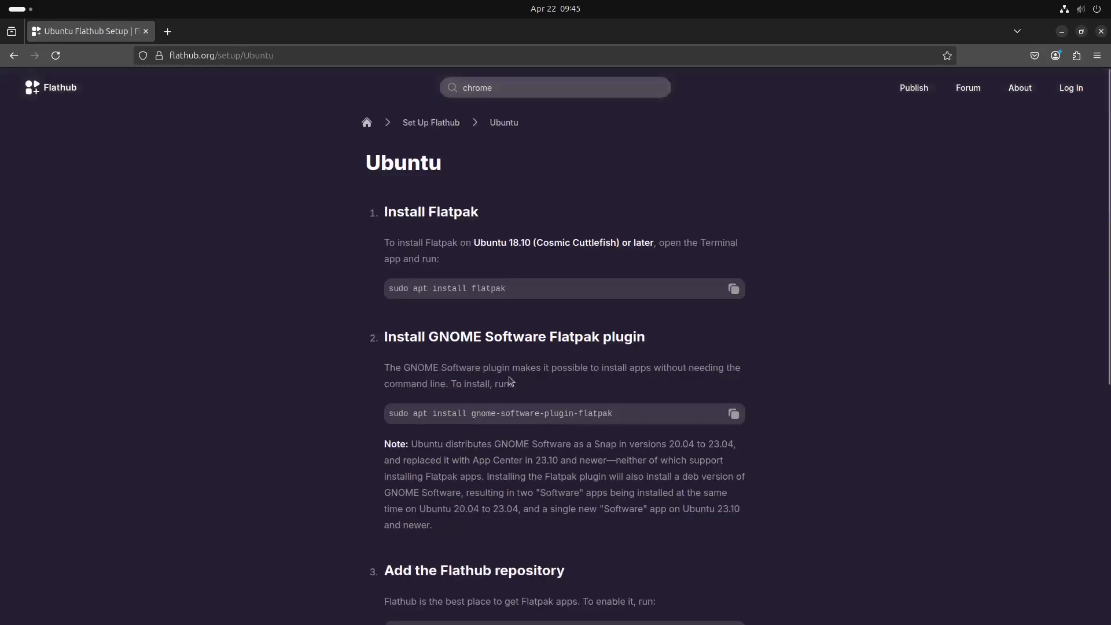
scroll(509, 380, "down", 2)
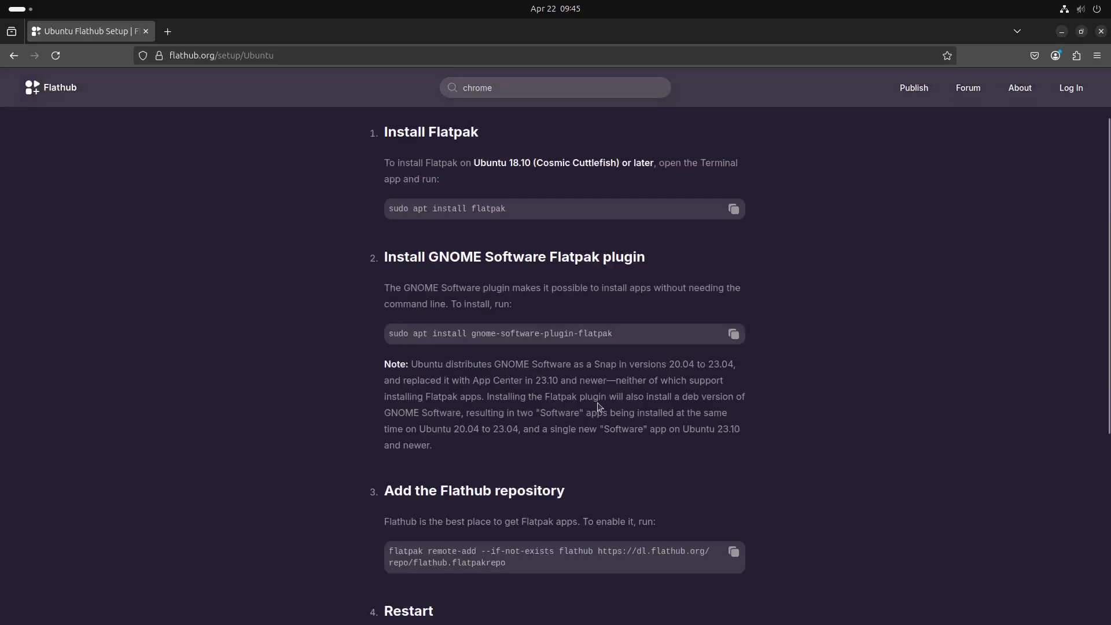
left_click_drag(435, 446, 553, 474)
left_click_drag(391, 208, 546, 218)
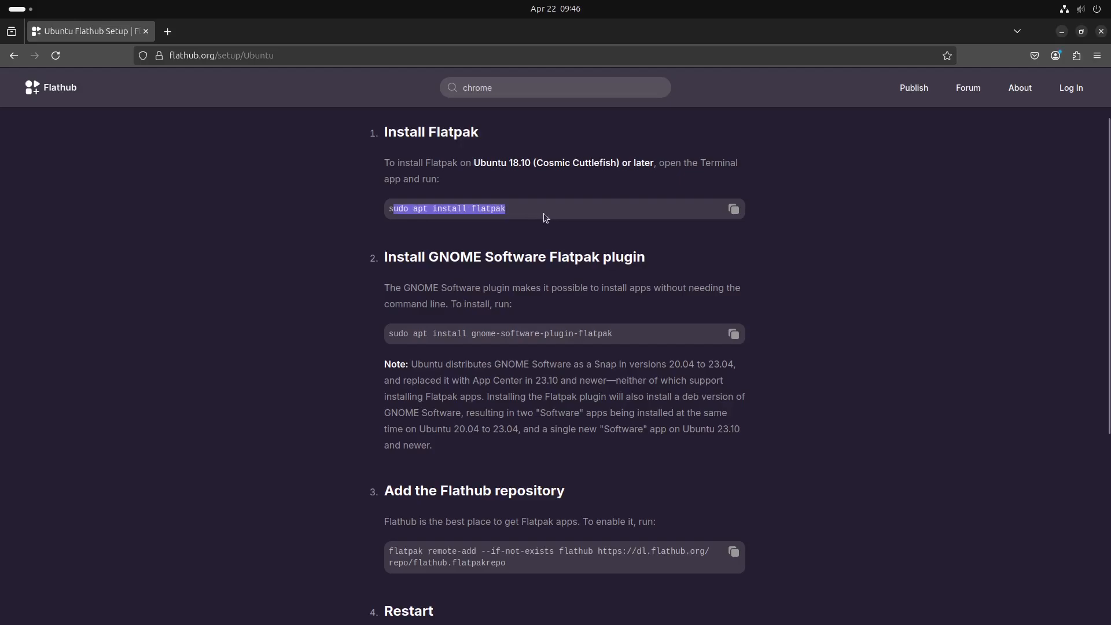
left_click(733, 209)
In Terminal, run 'sudo apt install flatpak', fixing the missing 's', then authorize and confirm
key("super")
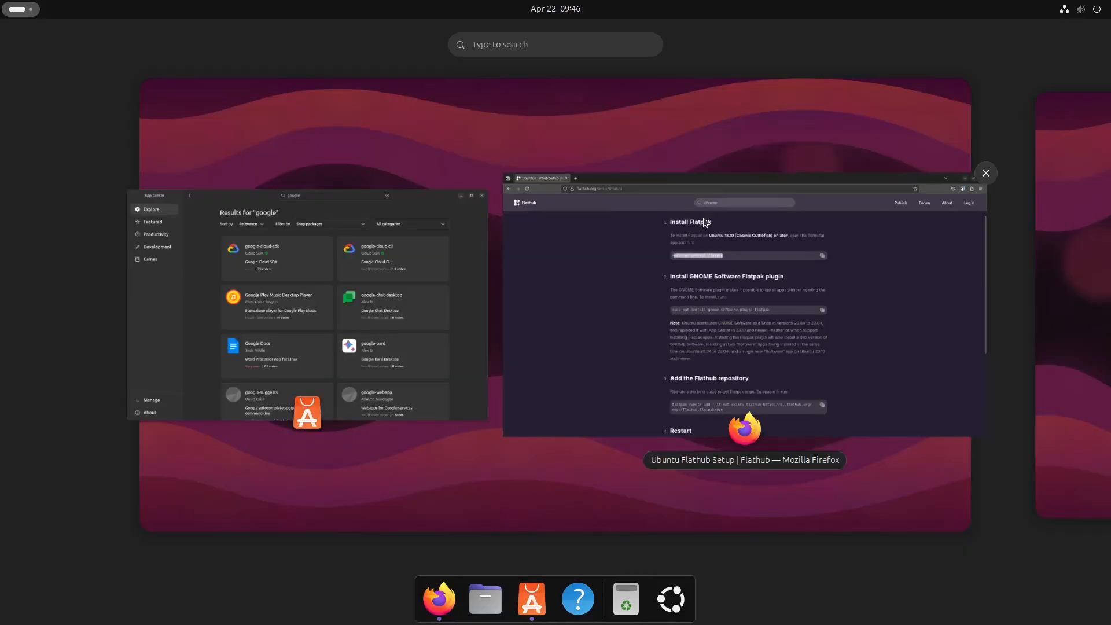
type("term")
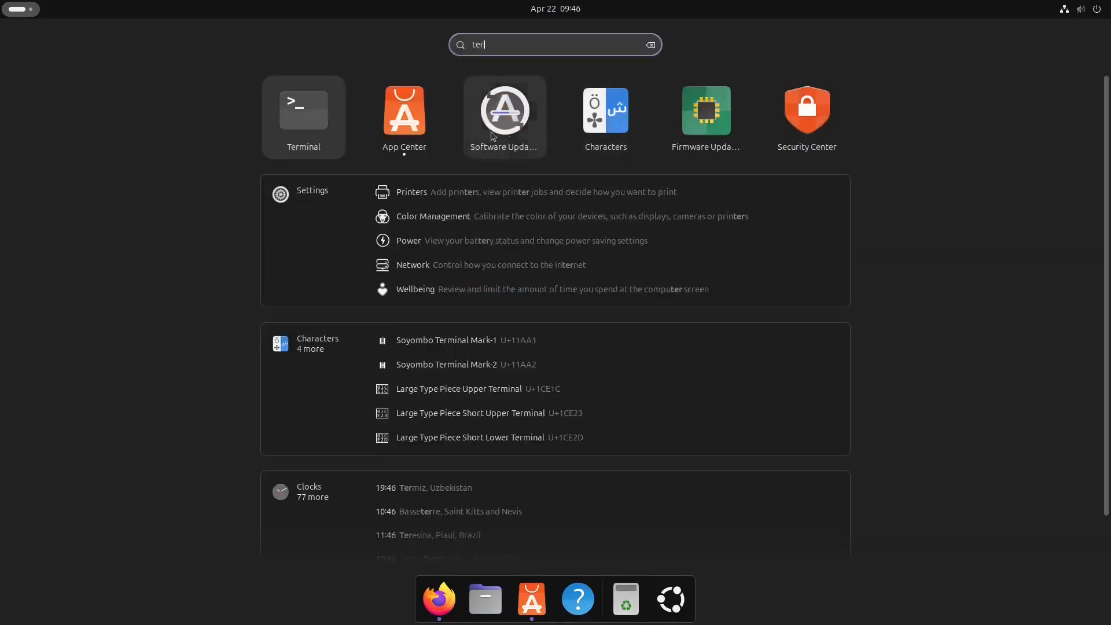
key("Return")
key("ctrl+shift+v")
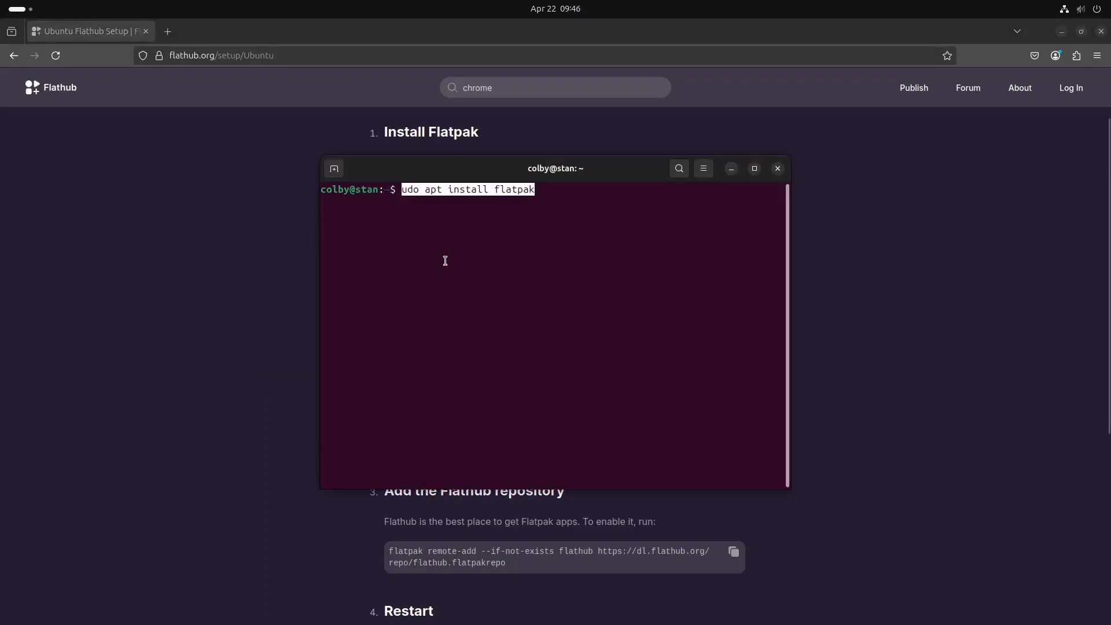
key("Home")
type("s")
key("Return")
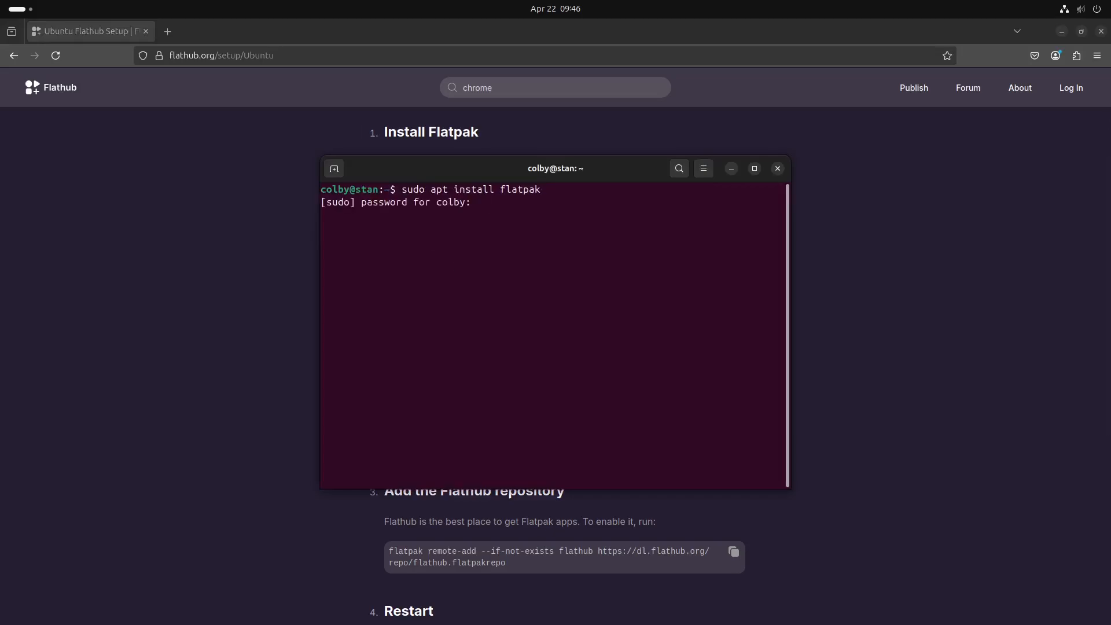
key("Return")
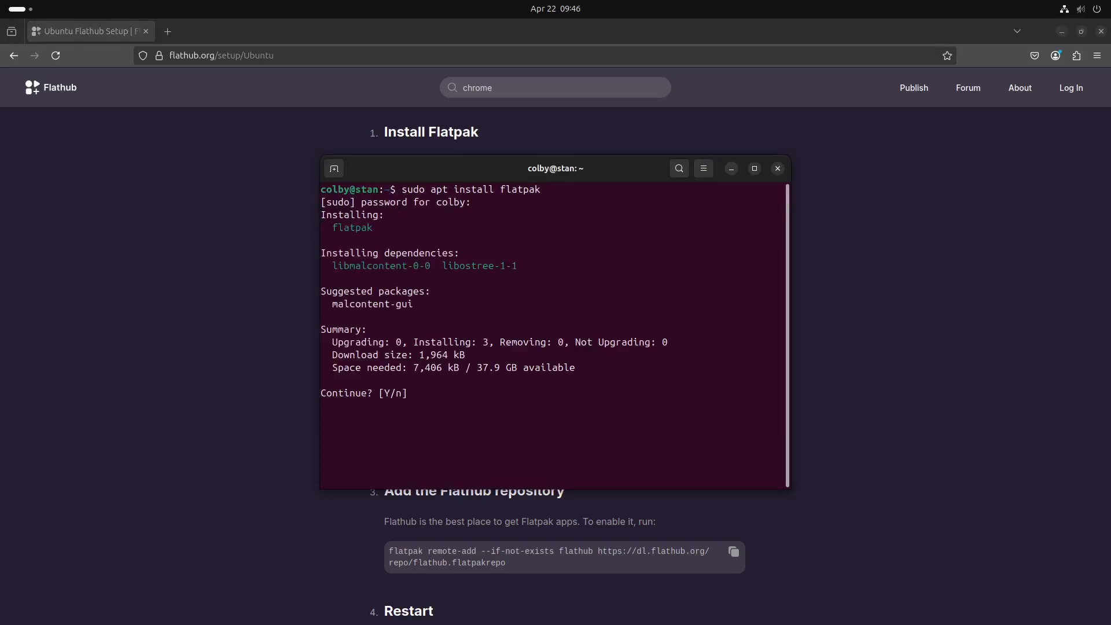
key("Return")
Move Terminal aside and select Flathub's GNOME Software plugin install command
left_click_drag(483, 163, 771, 142)
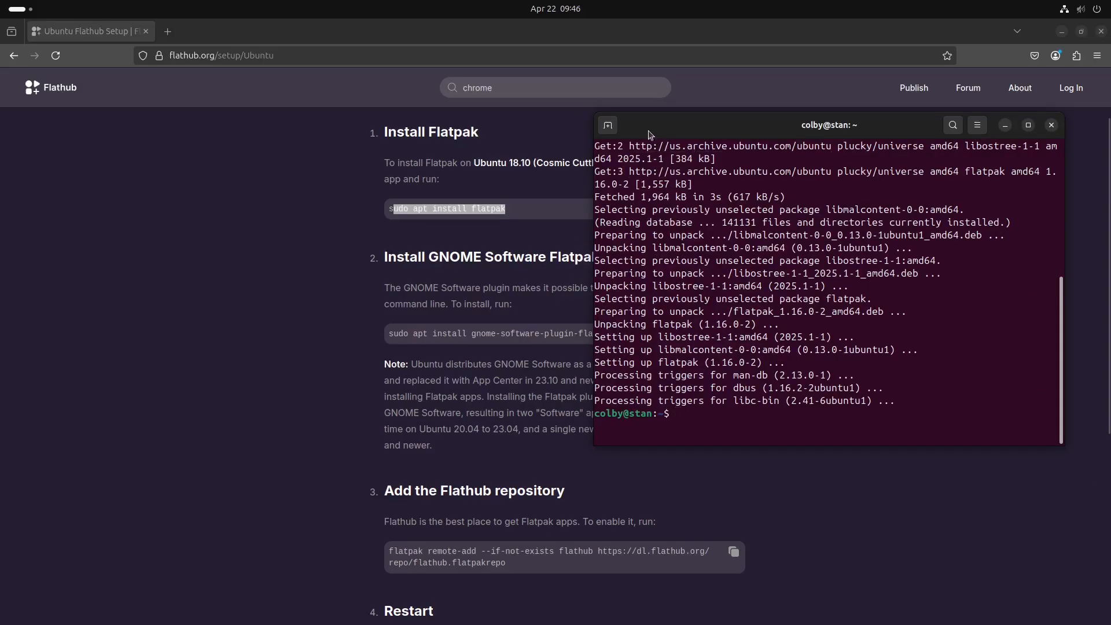
left_click_drag(646, 131, 741, 163)
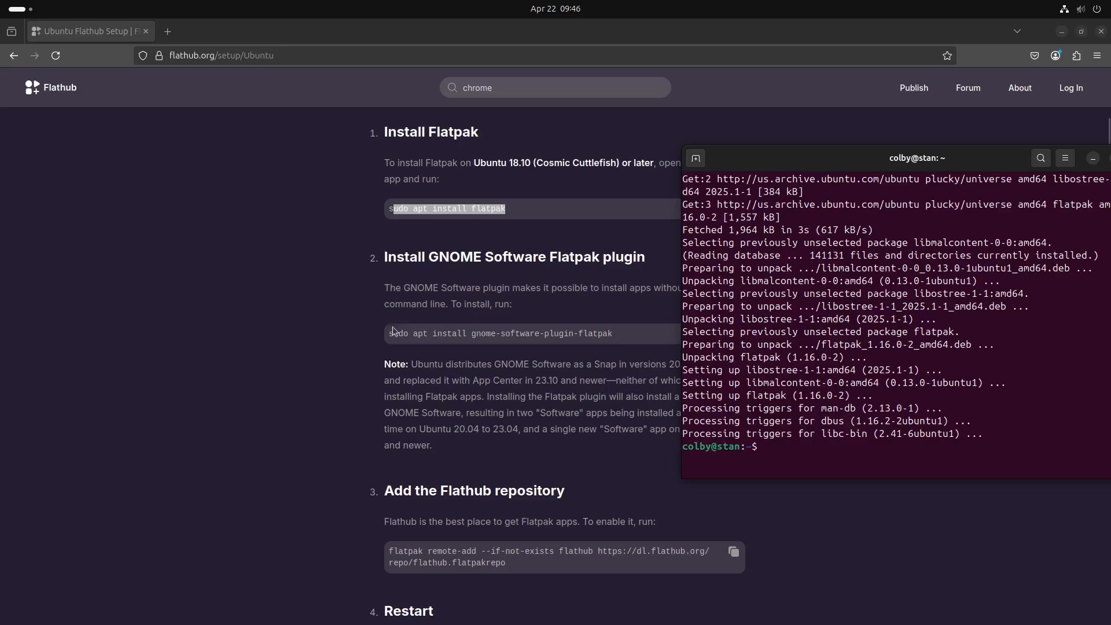
left_click_drag(390, 332, 617, 331)
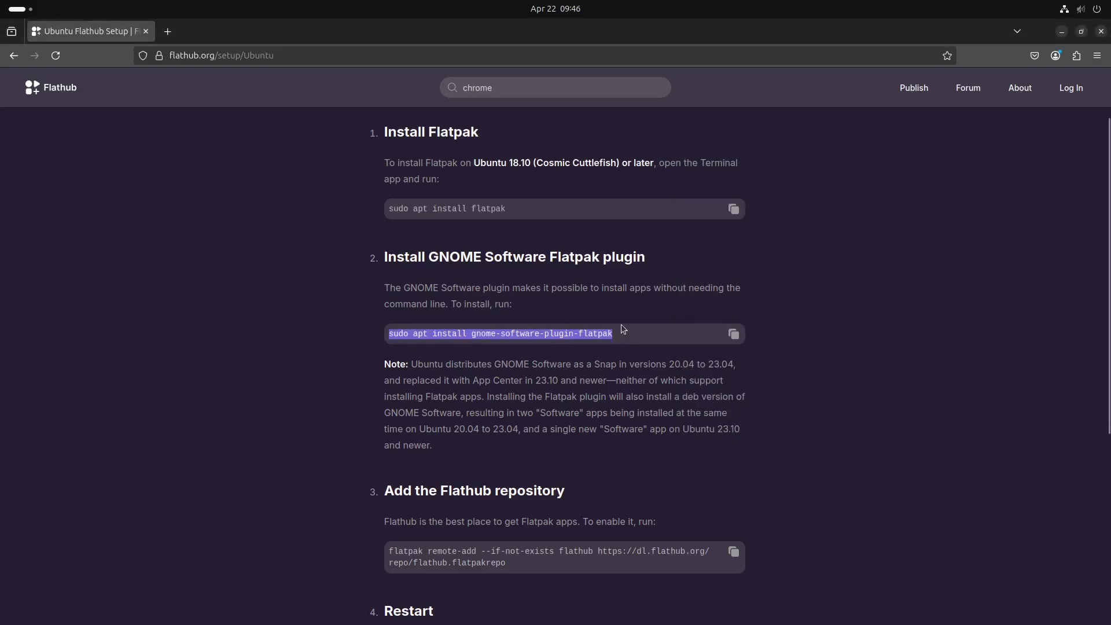
Paste and run 'sudo apt install gnome-software-plugin-flatpak' in Terminal, confirming the install
key("super")
left_click(691, 258)
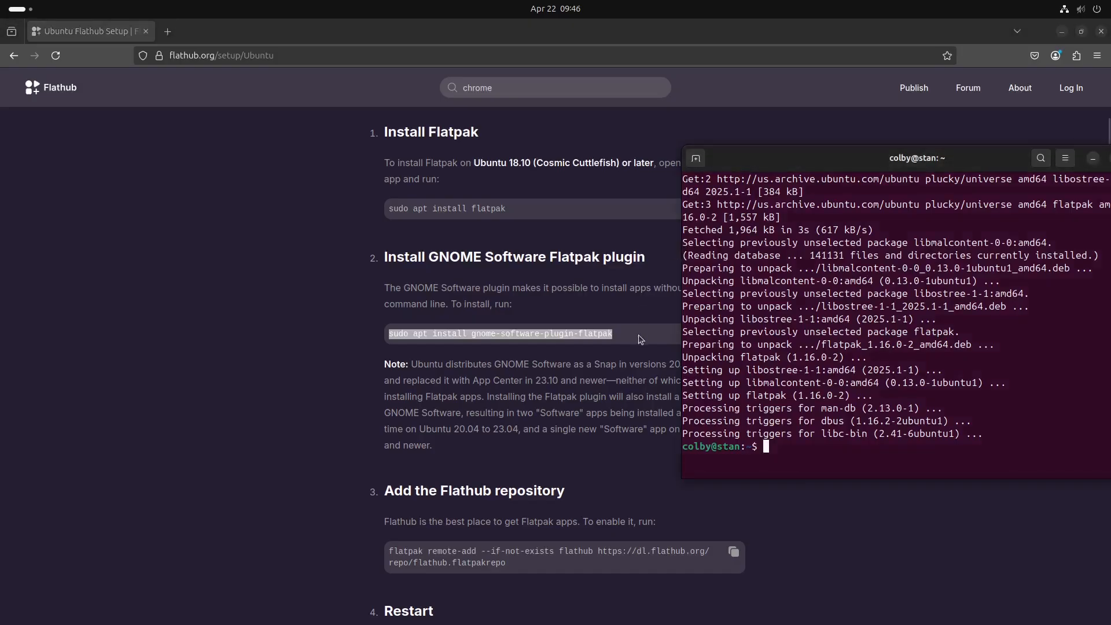
key("ctrl+shift+v")
key("Return")
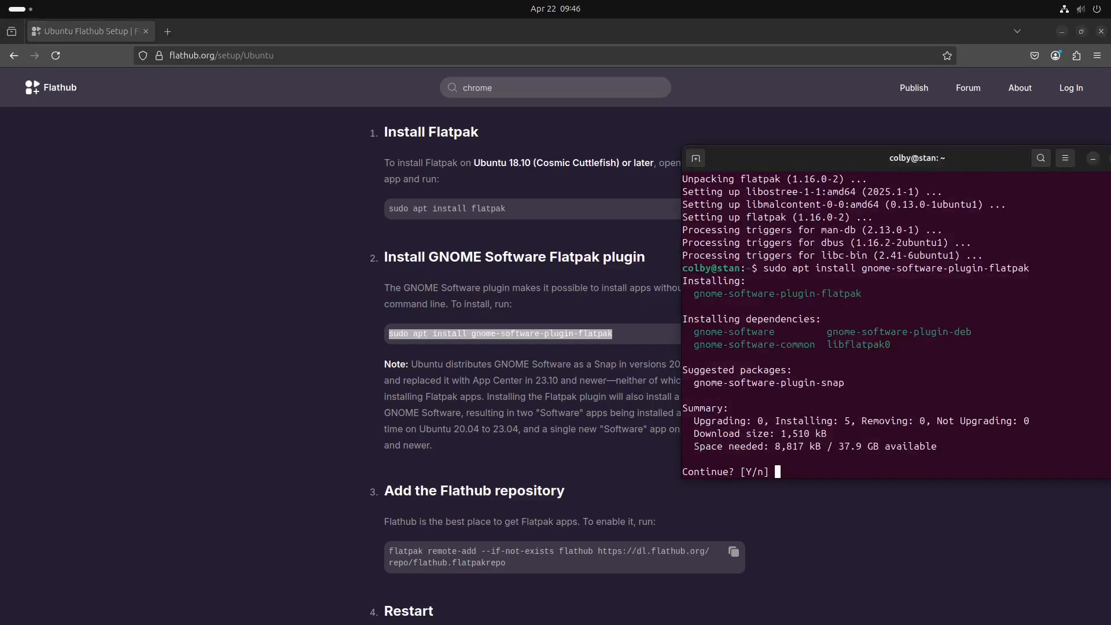
key("Return")
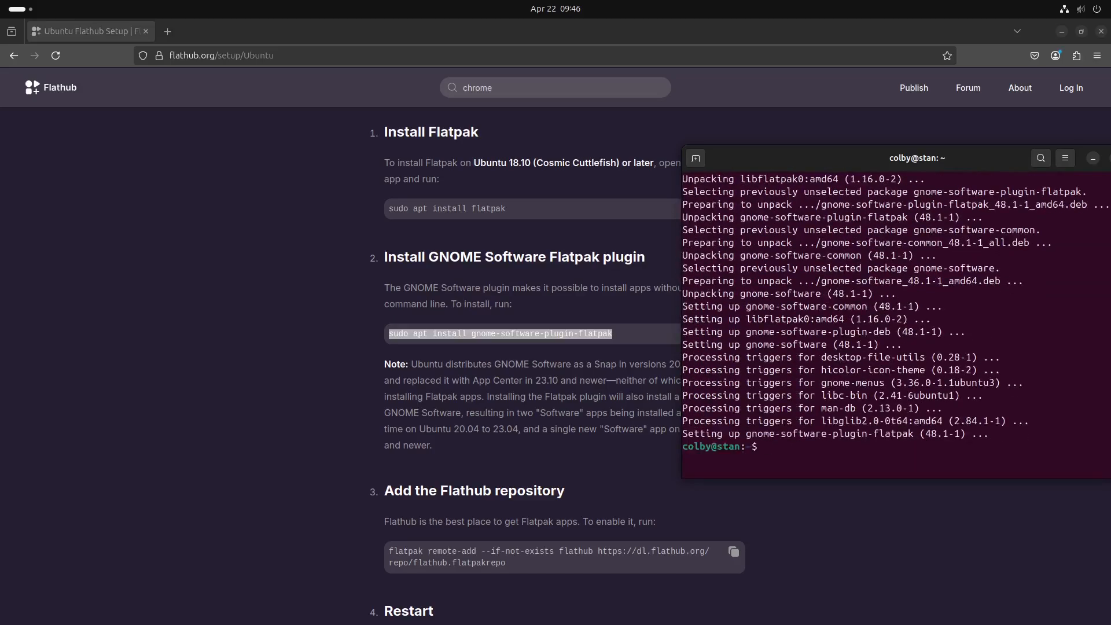
left_click(21, 9)
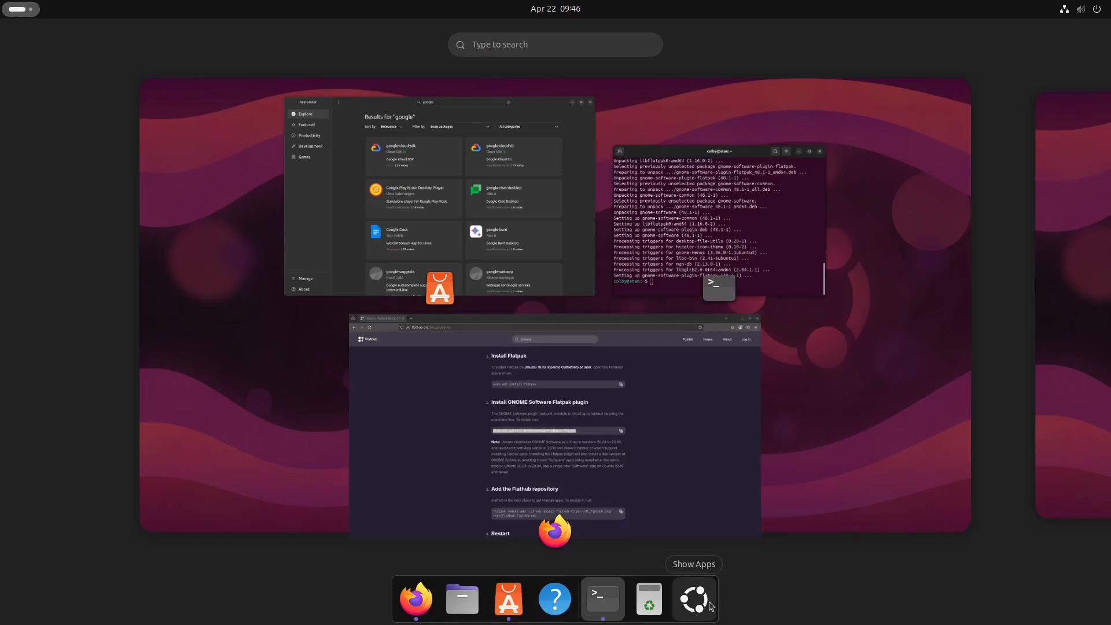
Open Settings from quick settings and go to the Ubuntu Desktop page
left_click(1079, 8)
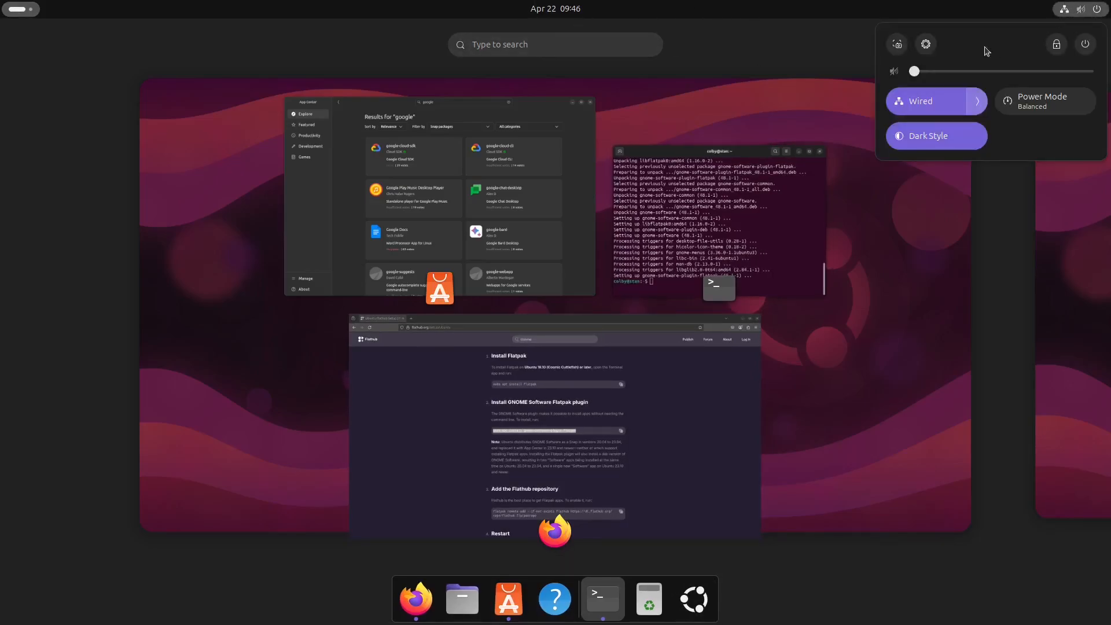
left_click(926, 44)
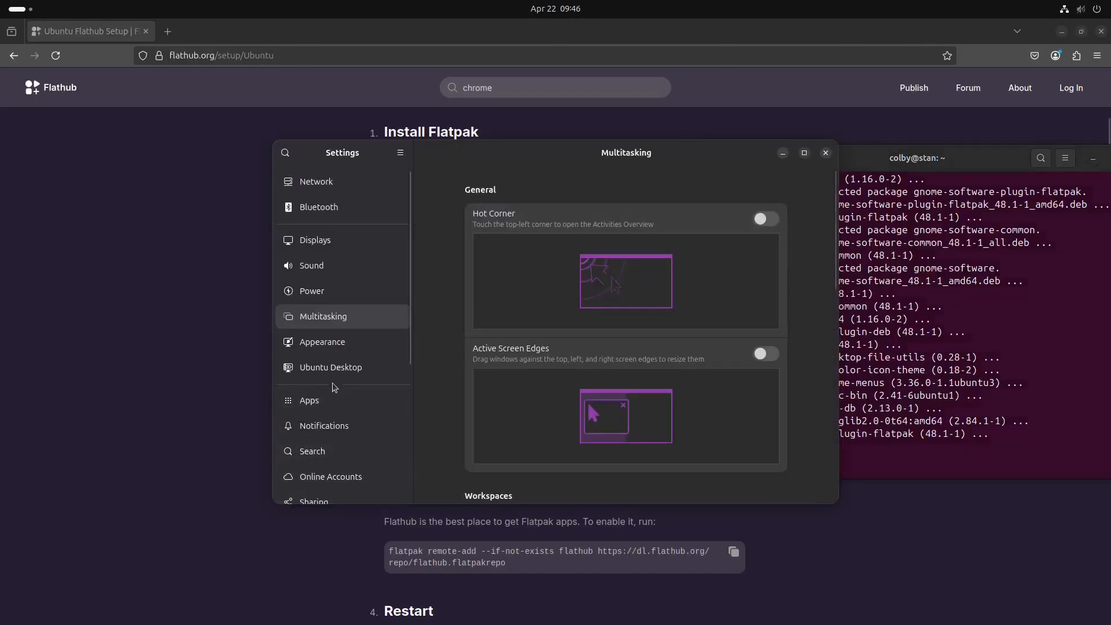
scroll(335, 388, "down", 4)
left_click(330, 246)
scroll(816, 410, "down", 1)
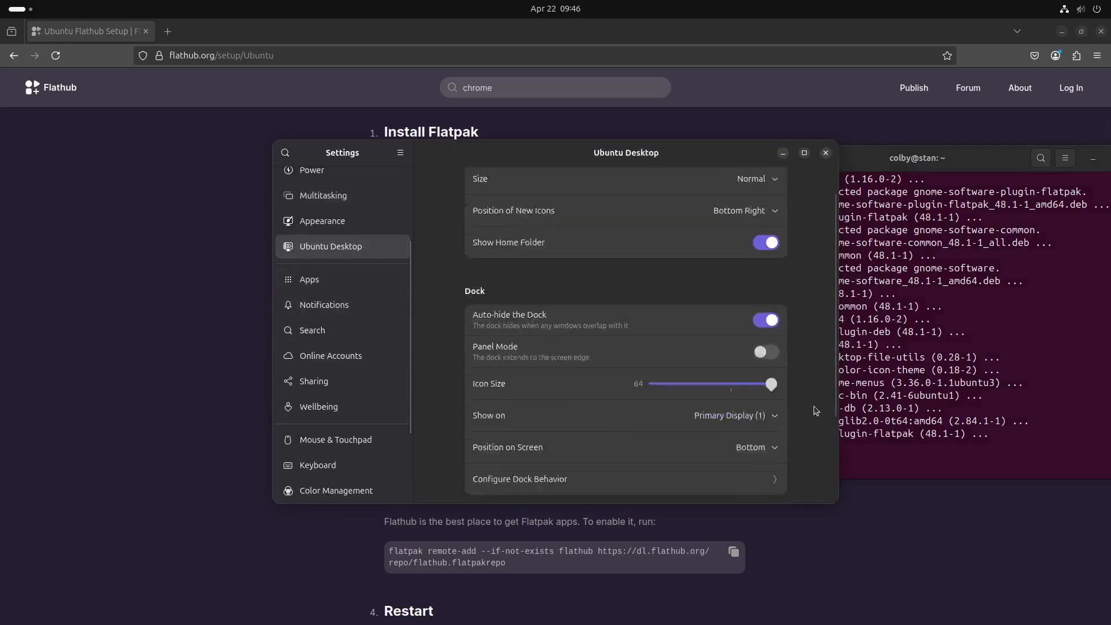
scroll(816, 410, "down", 2)
scroll(717, 393, "up", 3)
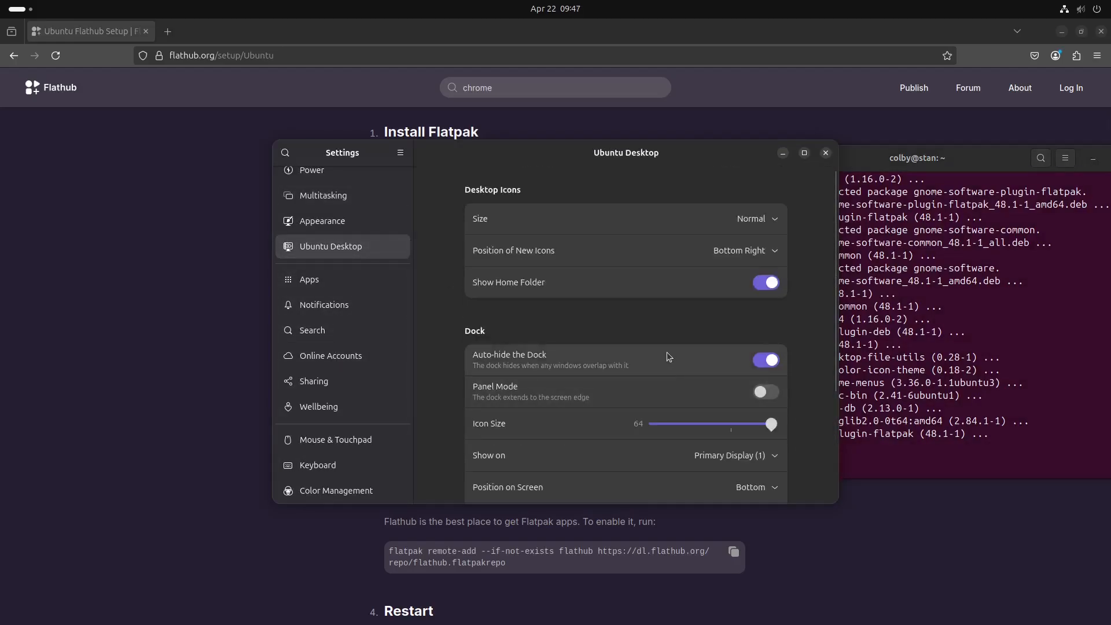
scroll(667, 351, "down", 3)
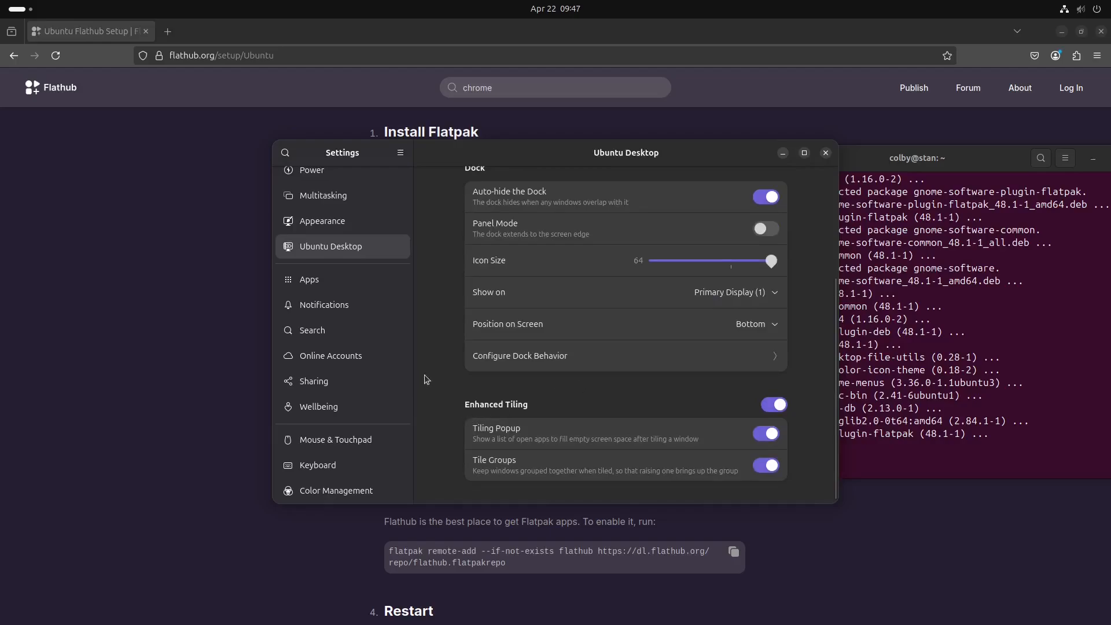
scroll(613, 371, "up", 3)
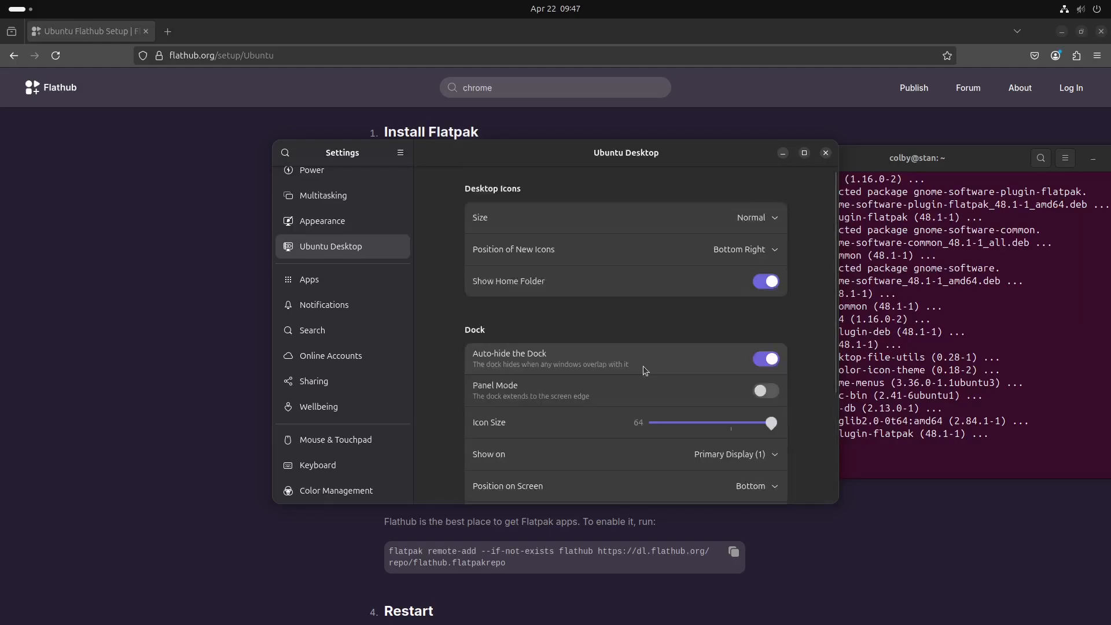
scroll(571, 407, "down", 2)
Put the dock on the Left edge with Panel Mode on and Auto-hide off
left_click(557, 404)
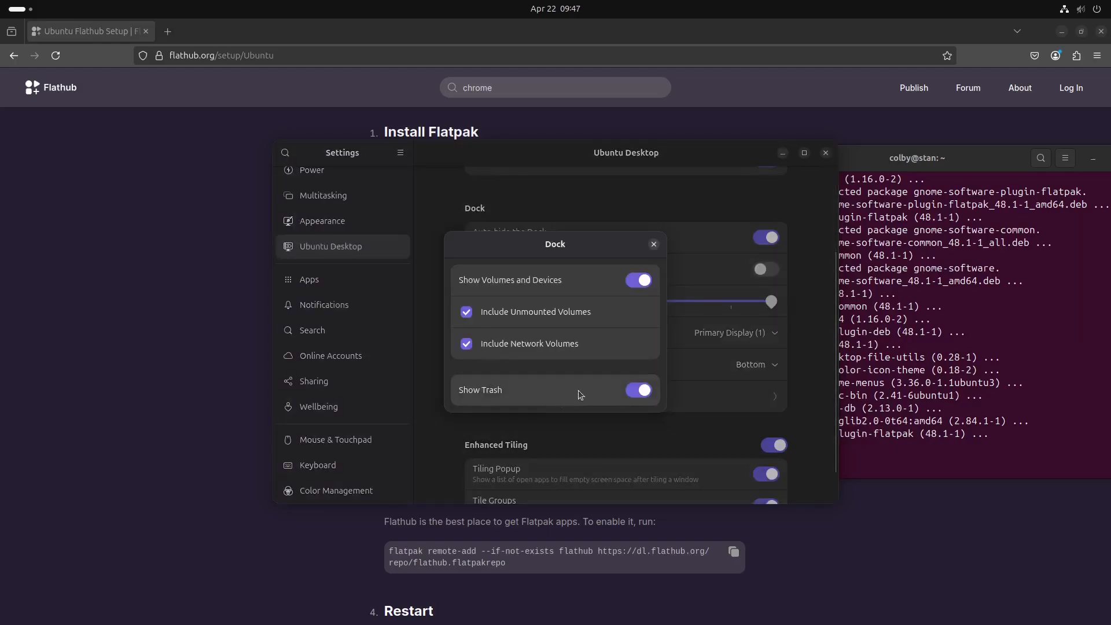
left_click(654, 243)
left_click(765, 364)
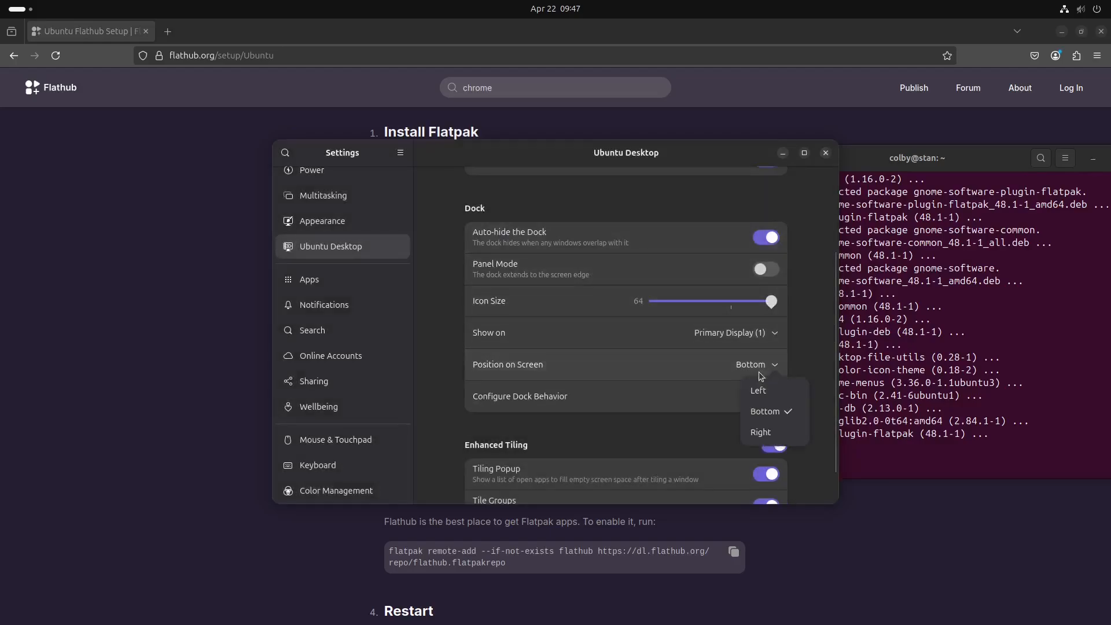
left_click(774, 398)
left_click(766, 280)
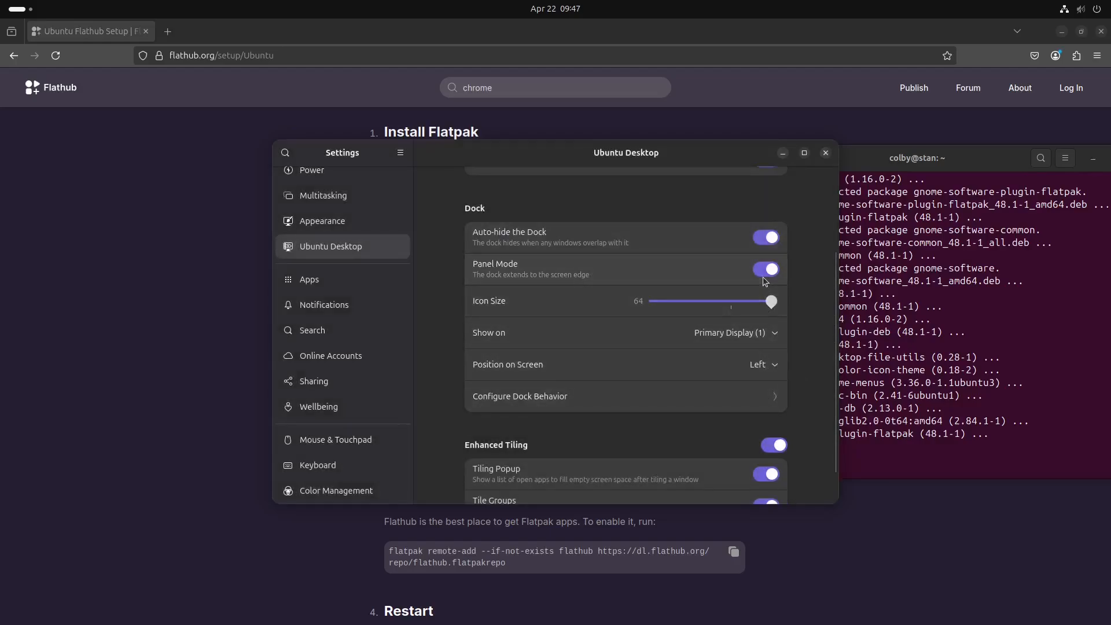
left_click(766, 237)
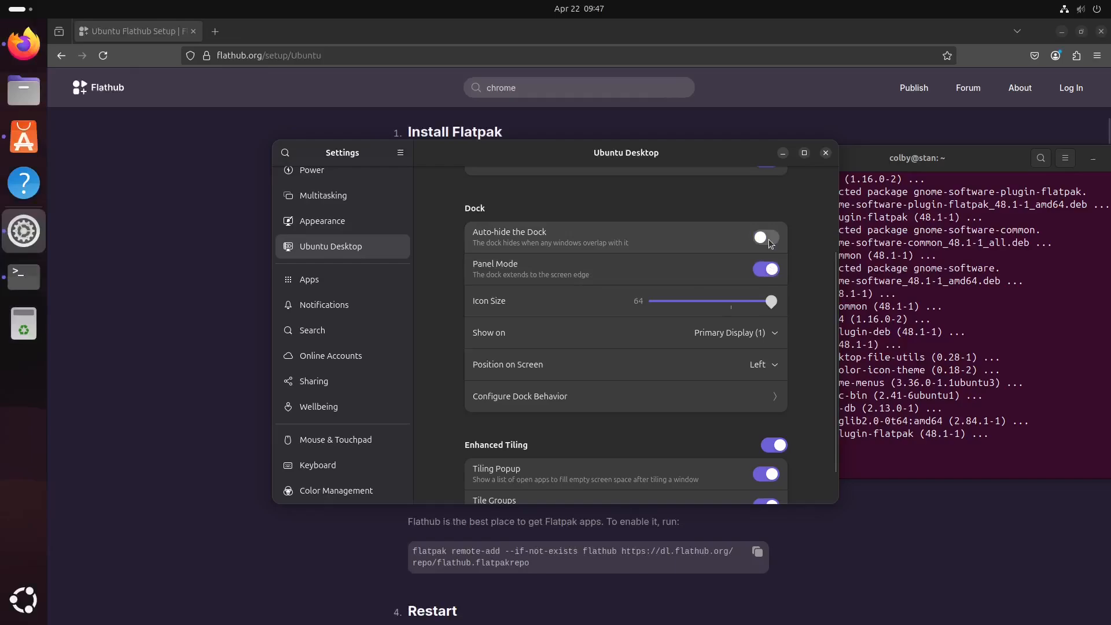
Close Settings, move the terminal toward the centre-left, and bring up App Center
left_click(826, 153)
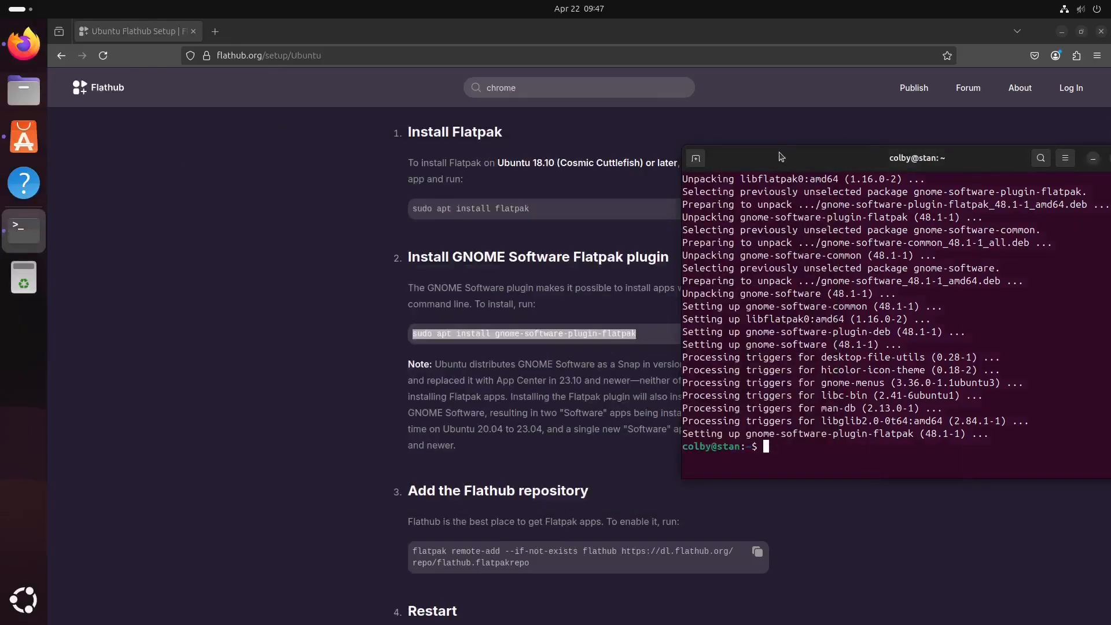
left_click_drag(782, 157, 261, 171)
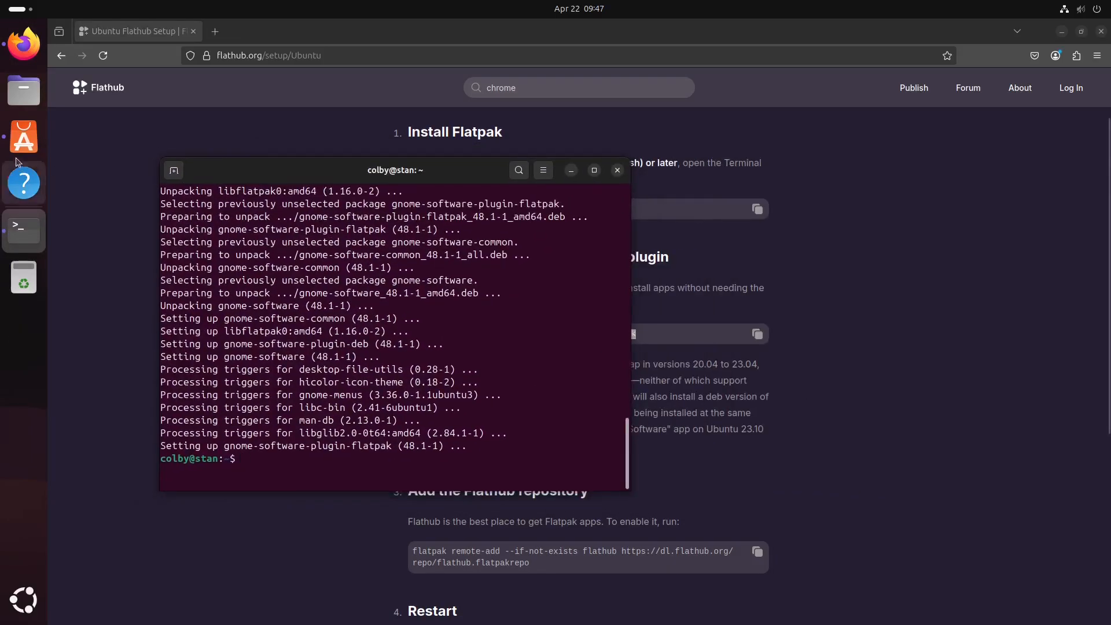
left_click(24, 136)
left_click_drag(345, 66, 341, 97)
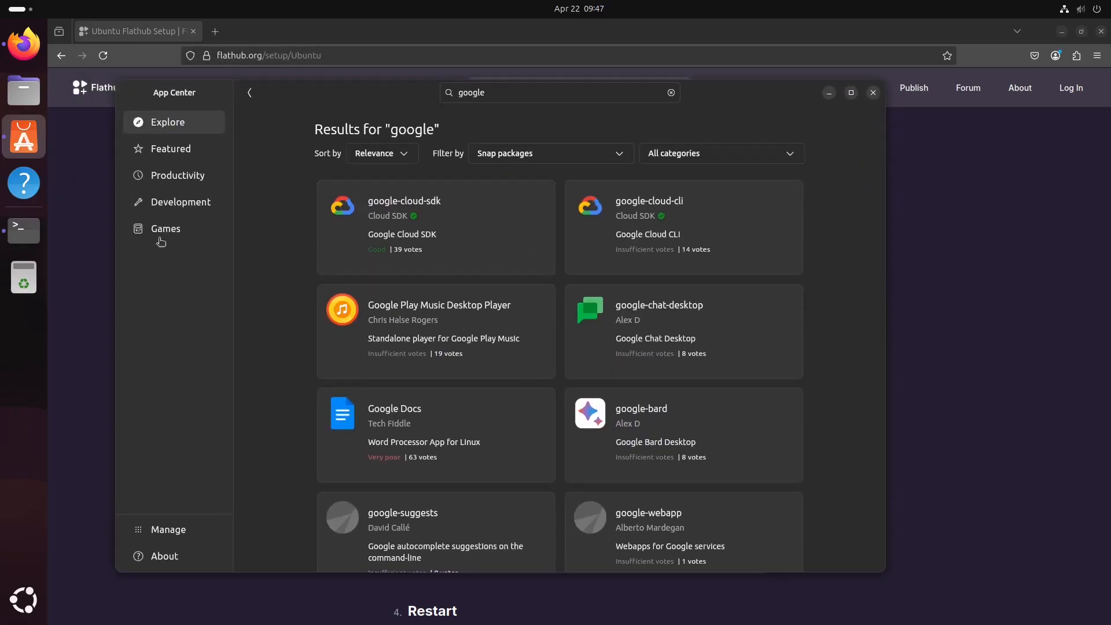
Close App Center, move the terminal to the right, and show the installed-apps grid
left_click(873, 93)
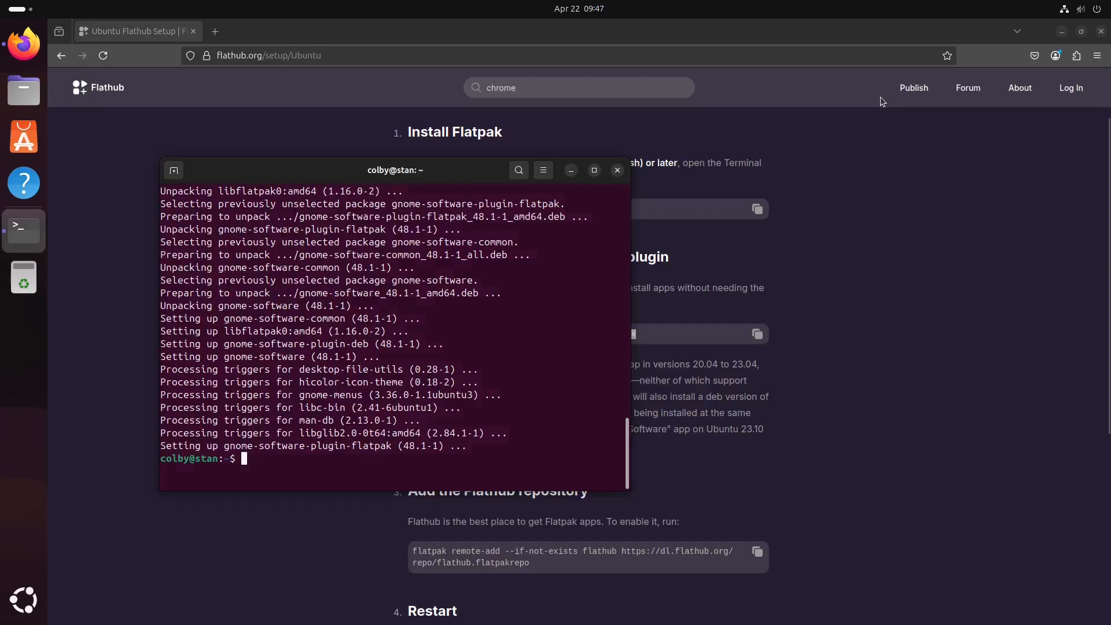
left_click_drag(395, 162, 932, 150)
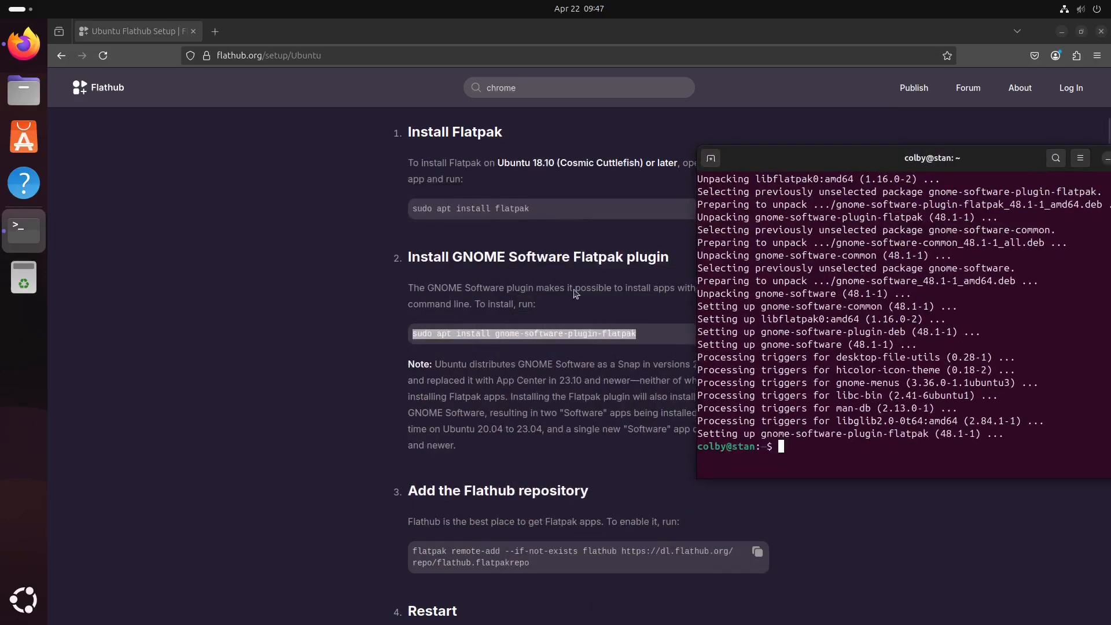
left_click(24, 600)
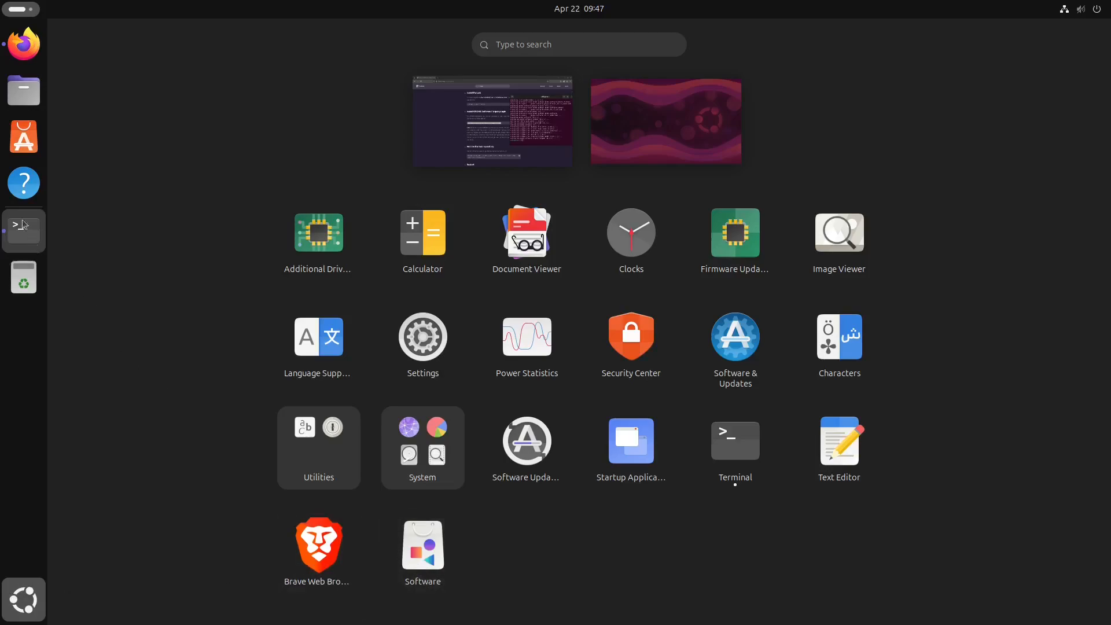
Launch the new GNOME Software app, let it load its Explore page, then close it
left_click(412, 569)
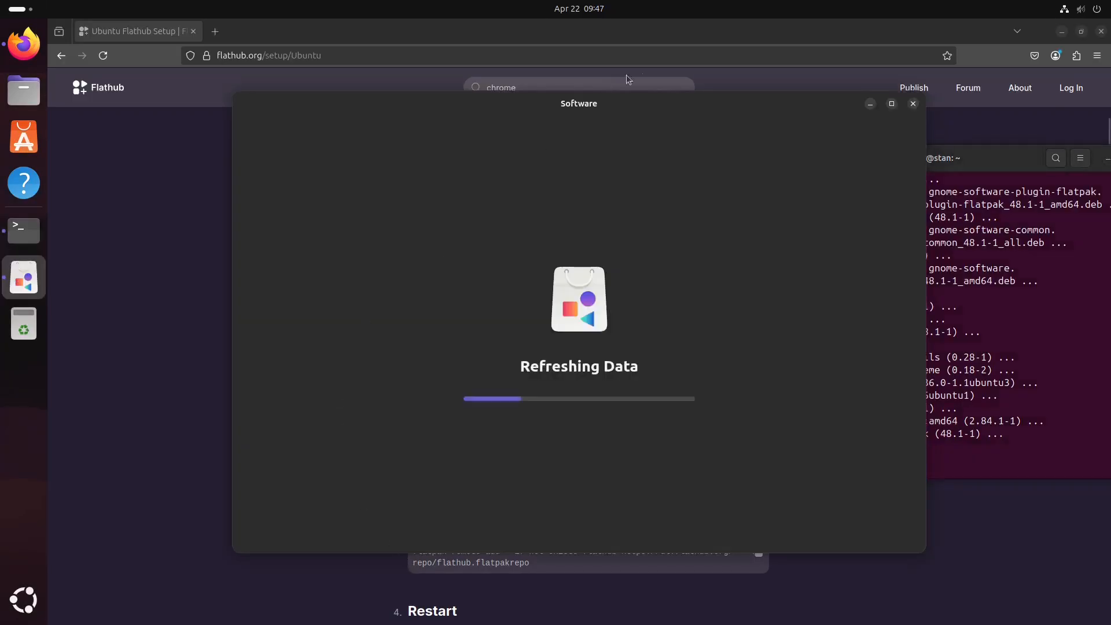
left_click_drag(602, 110, 466, 98)
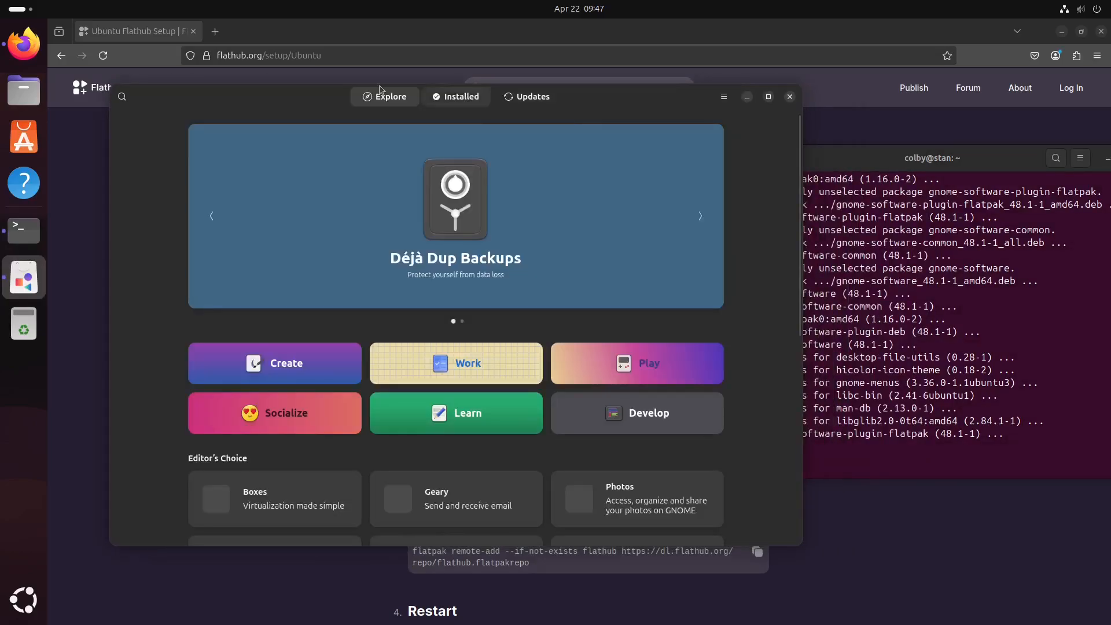
left_click_drag(648, 95, 630, 119)
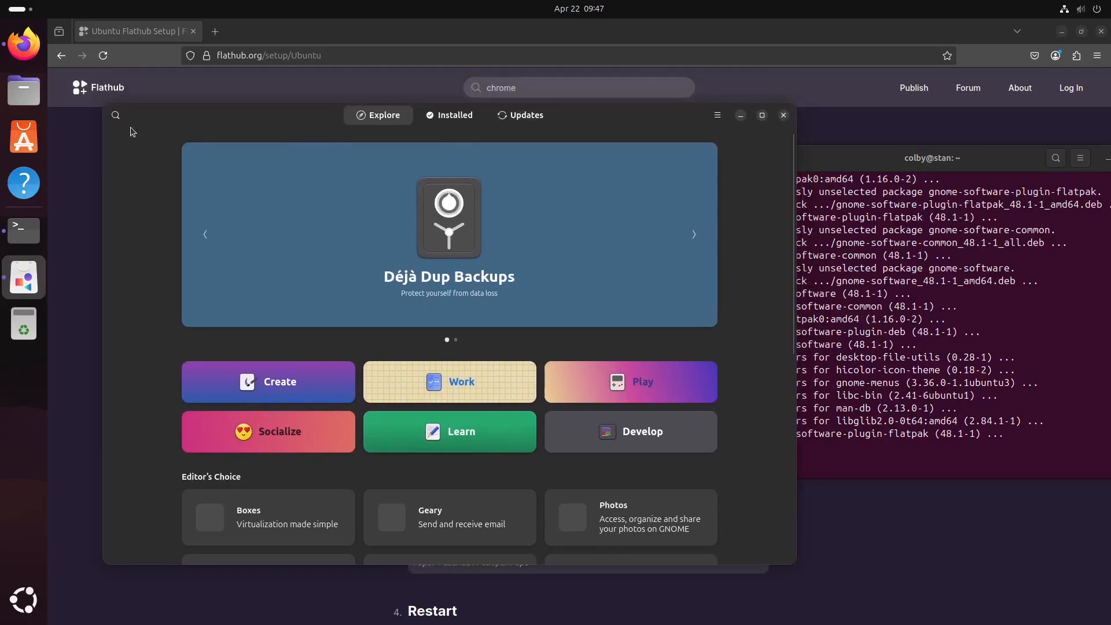
left_click(783, 114)
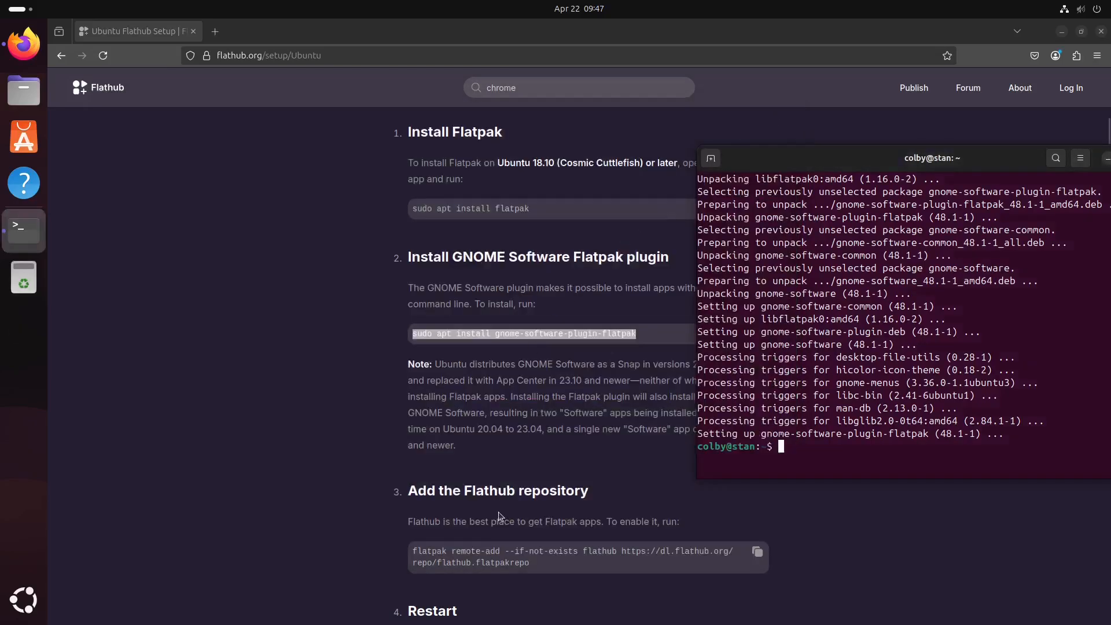
Paste the page's flatpak remote-add command into Terminal and run it, entering the sudo password
left_click_drag(421, 491, 556, 483)
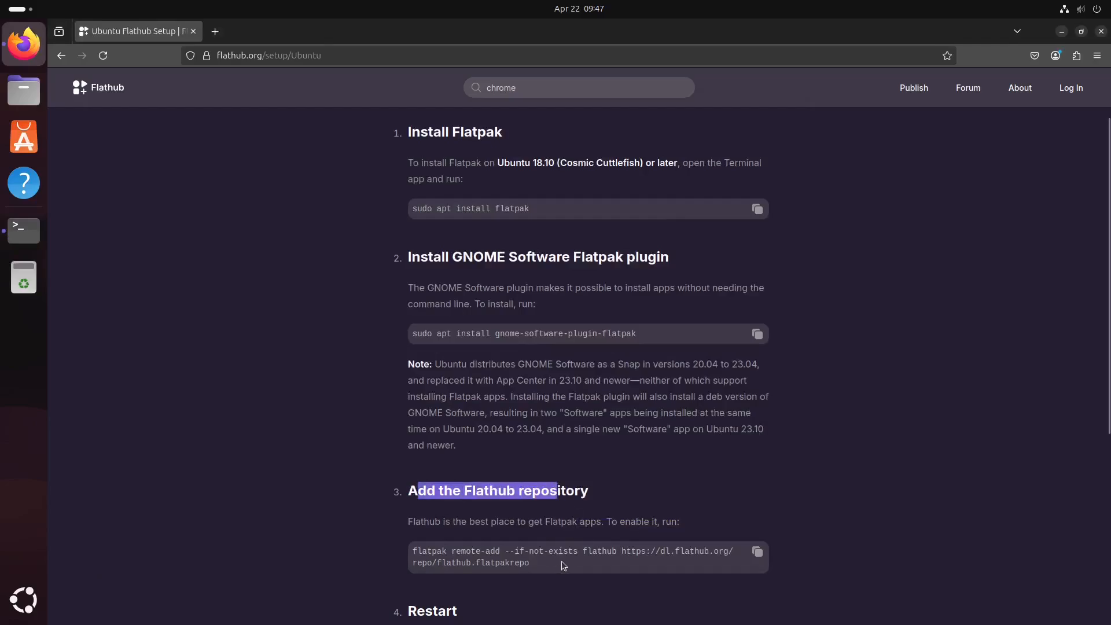
left_click_drag(563, 565, 401, 552)
key("super+c")
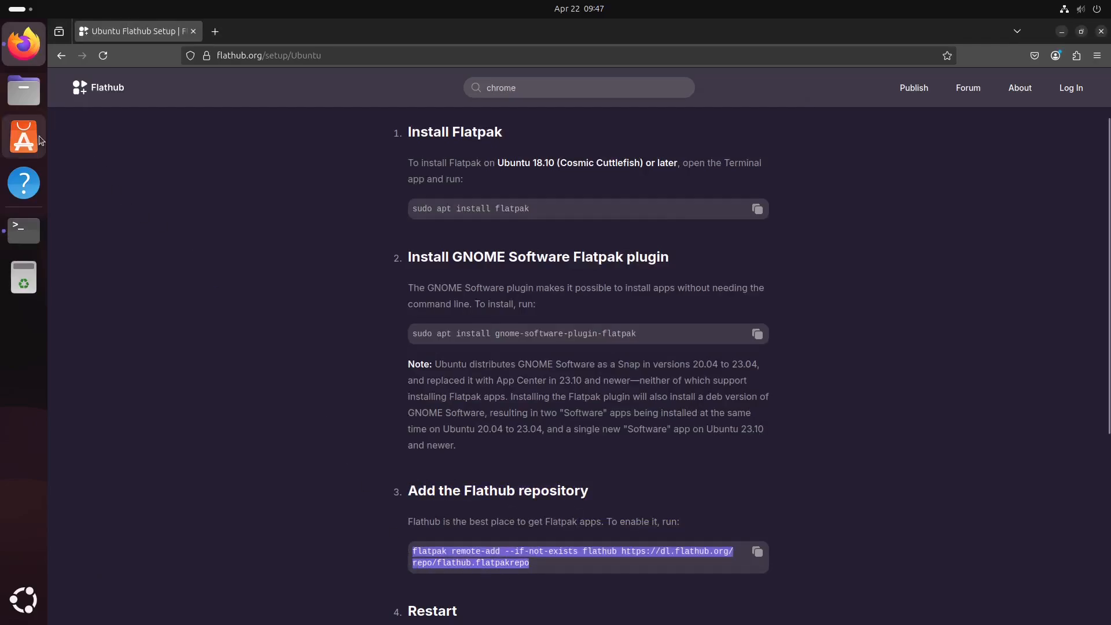
left_click(36, 233)
left_click_drag(793, 154, 344, 156)
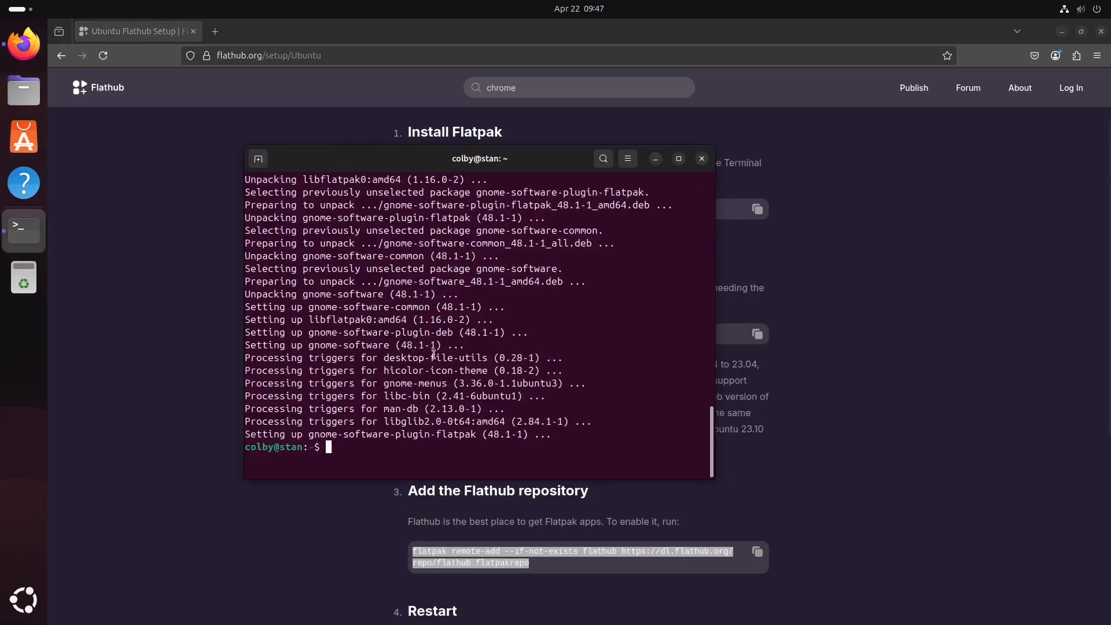
middle_click(433, 355)
key("Return")
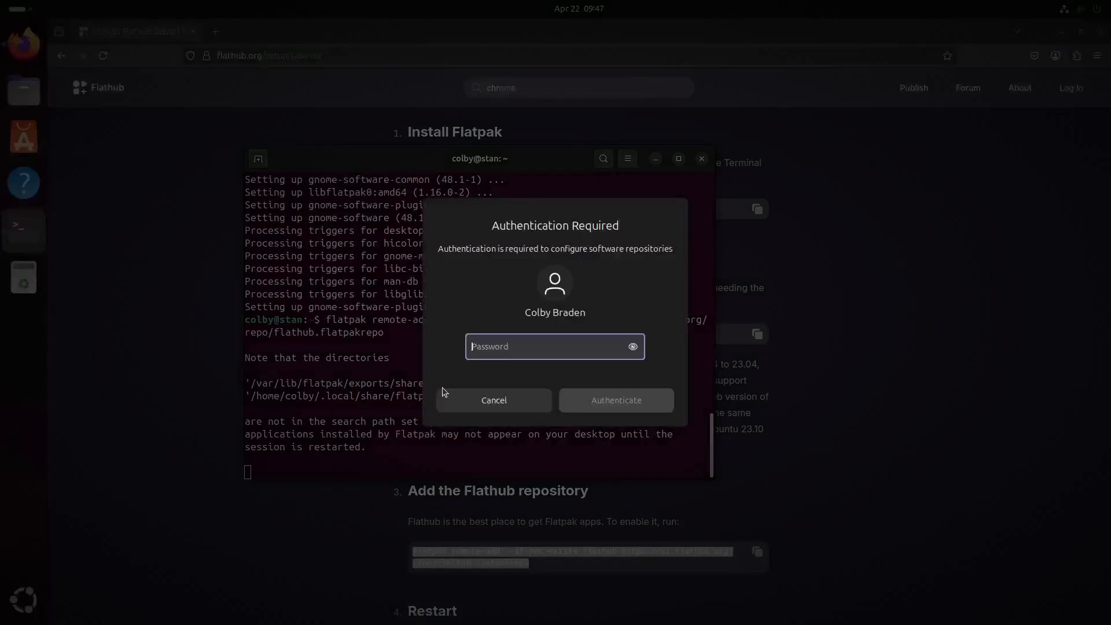
type("••••••")
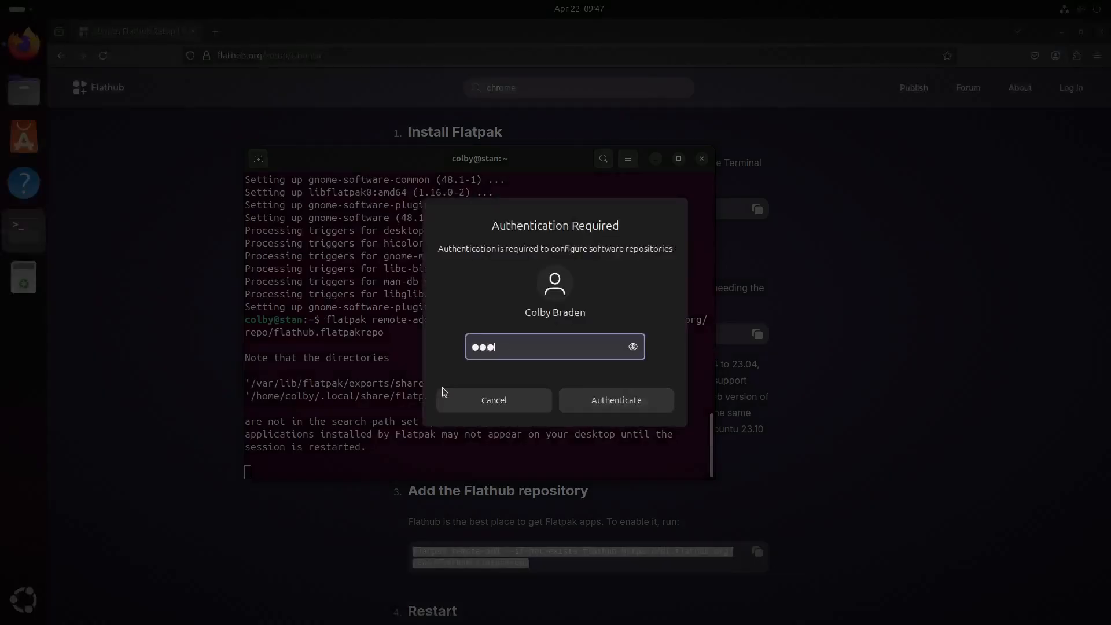
key("Return")
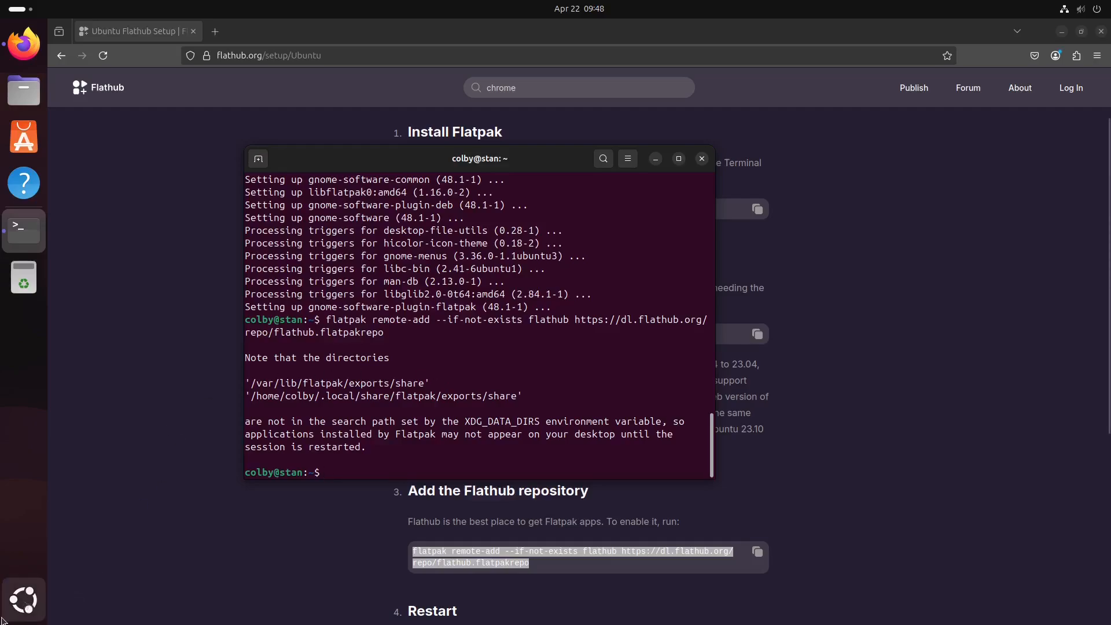
Check the new Flathub source in GNOME Software, then close Software and the terminal
left_click(22, 599)
left_click(439, 549)
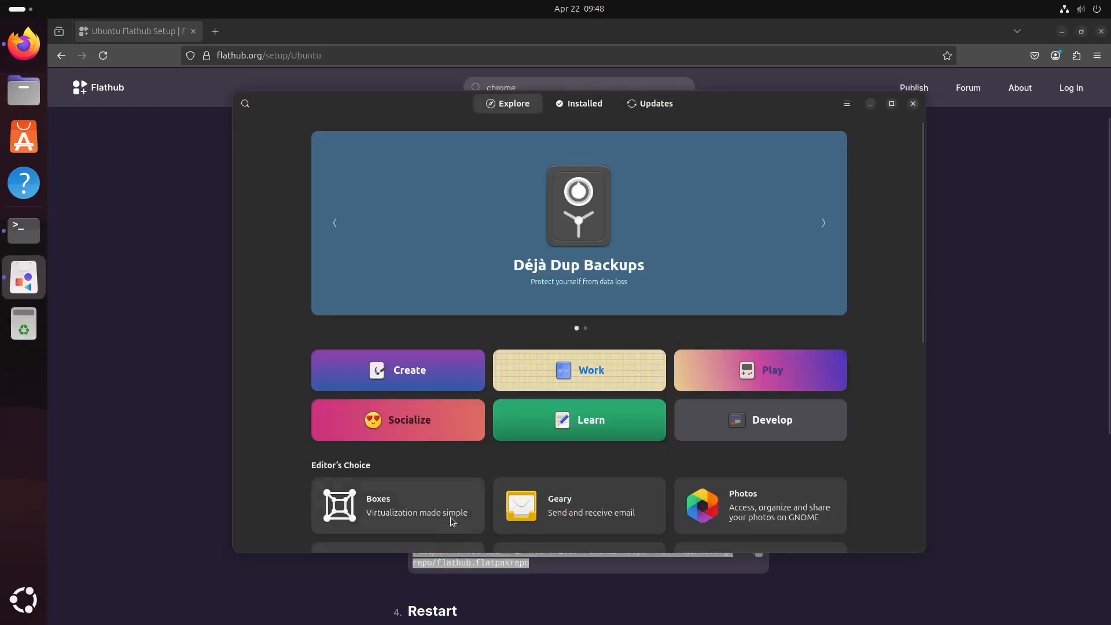
left_click(912, 105)
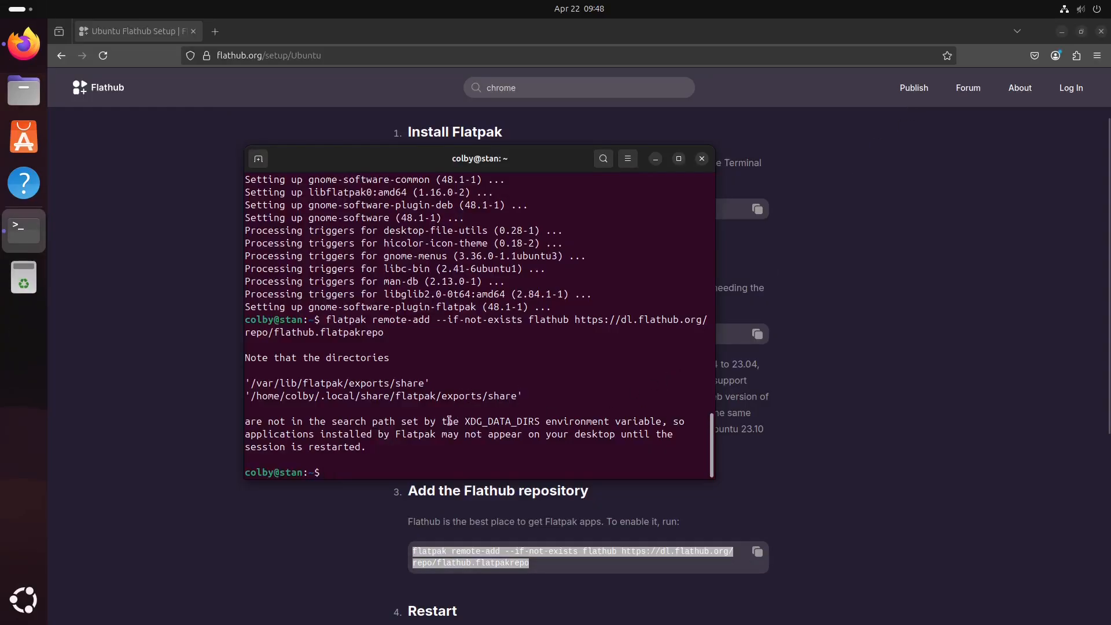
left_click(701, 159)
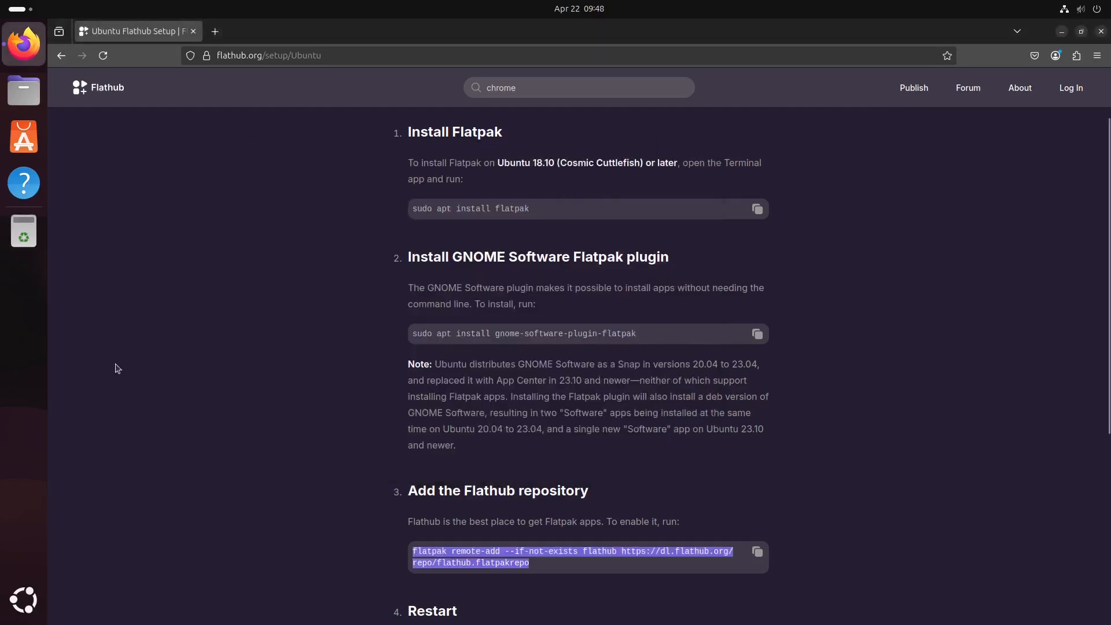
Scroll up the Flathub page and briefly open and close App Center
scroll(661, 387, "up", 3)
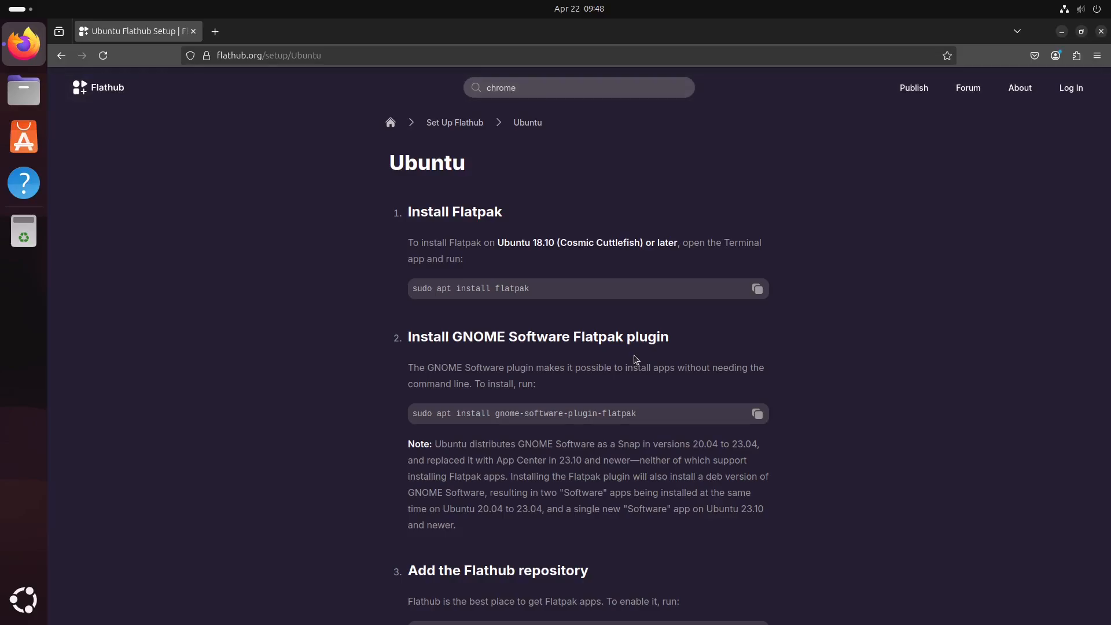
left_click(24, 137)
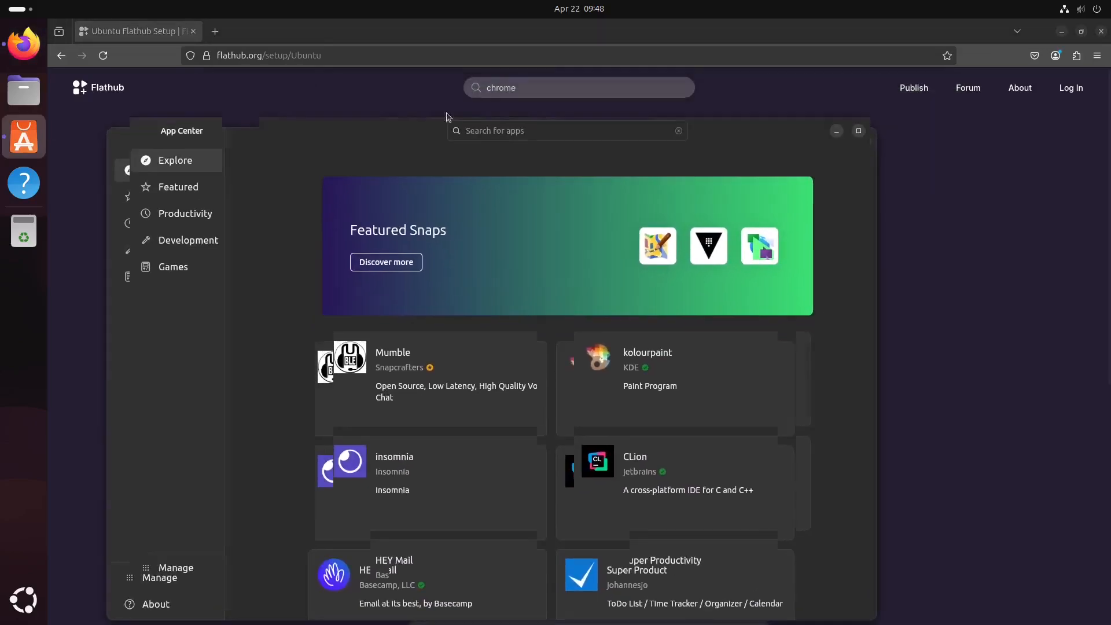
left_click(937, 106)
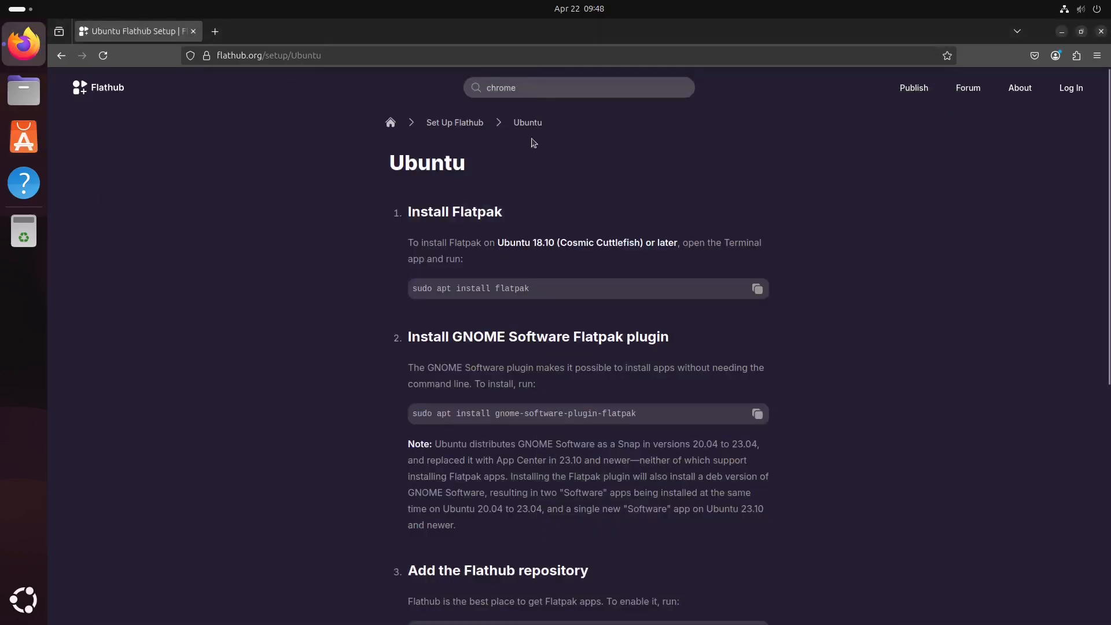
Return Firefox to the Flathub home page and launch a fresh Terminal from the app grid
left_click(108, 87)
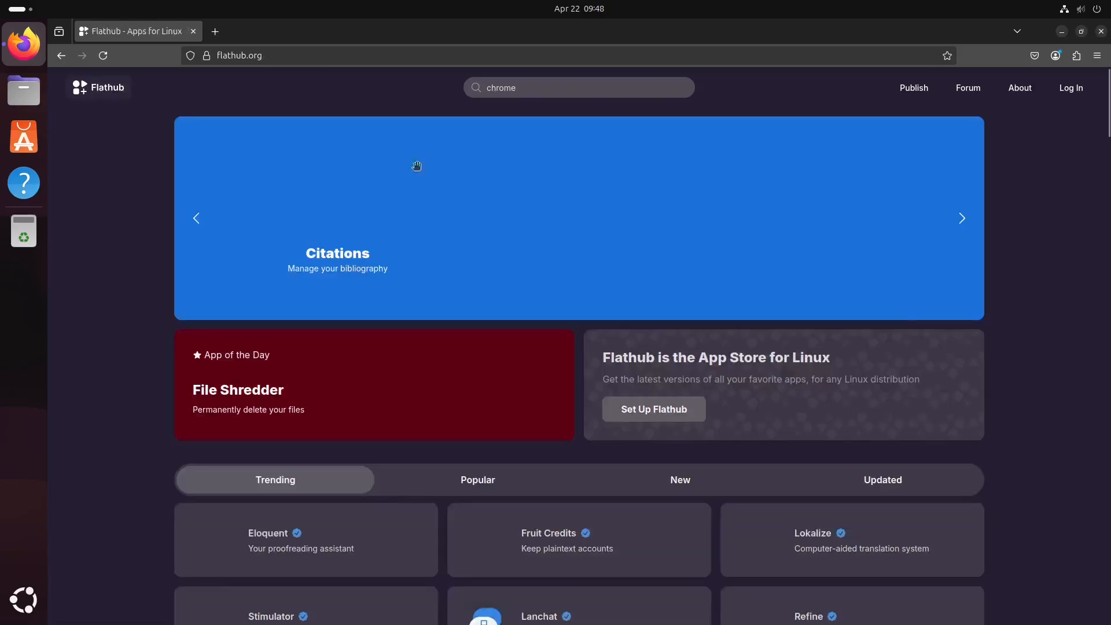
scroll(432, 427, "down", 10)
scroll(435, 428, "up", 2)
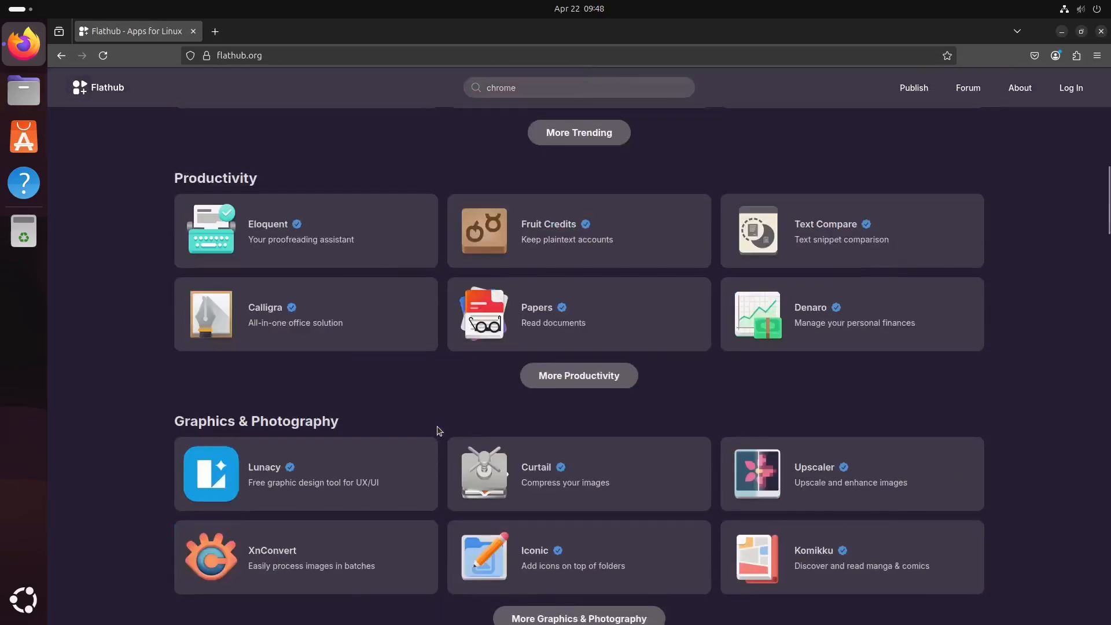
scroll(464, 463, "up", 8)
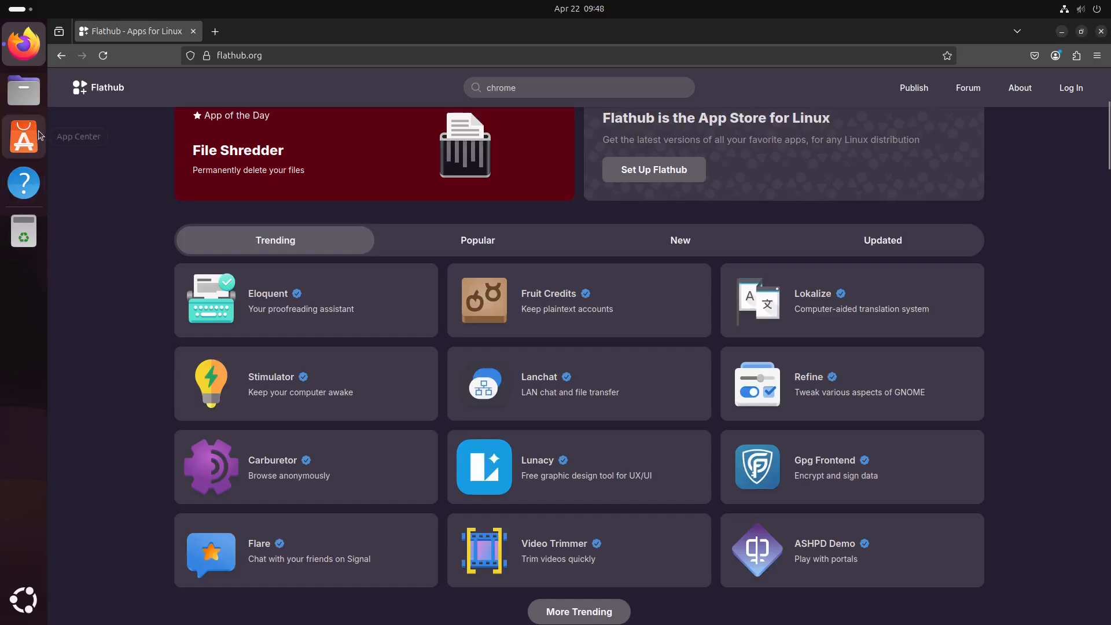
left_click(23, 600)
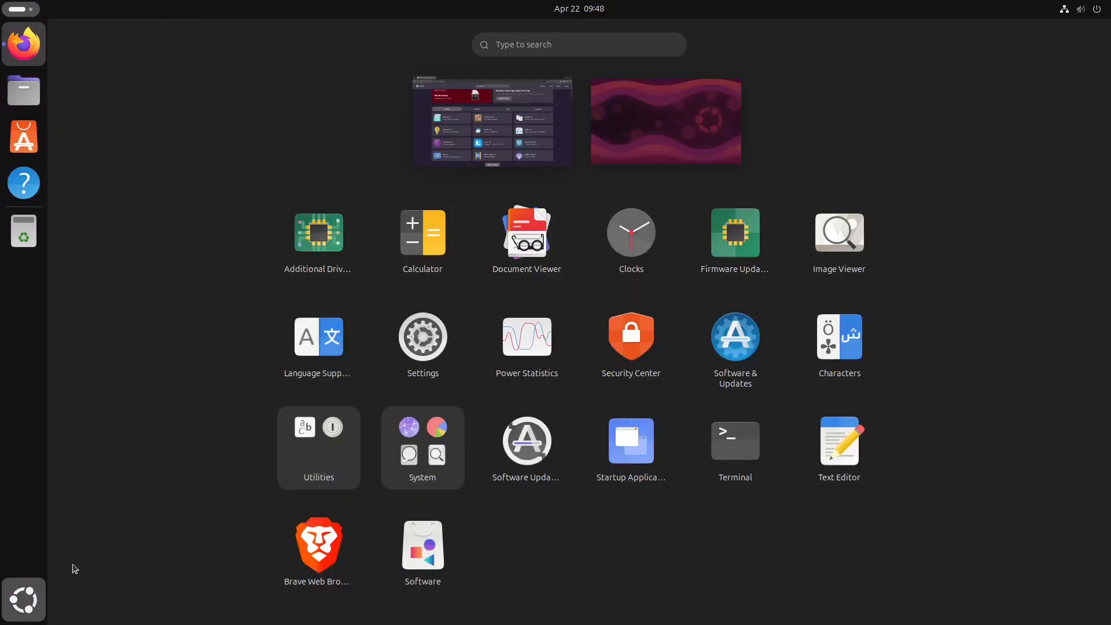
left_click(778, 449)
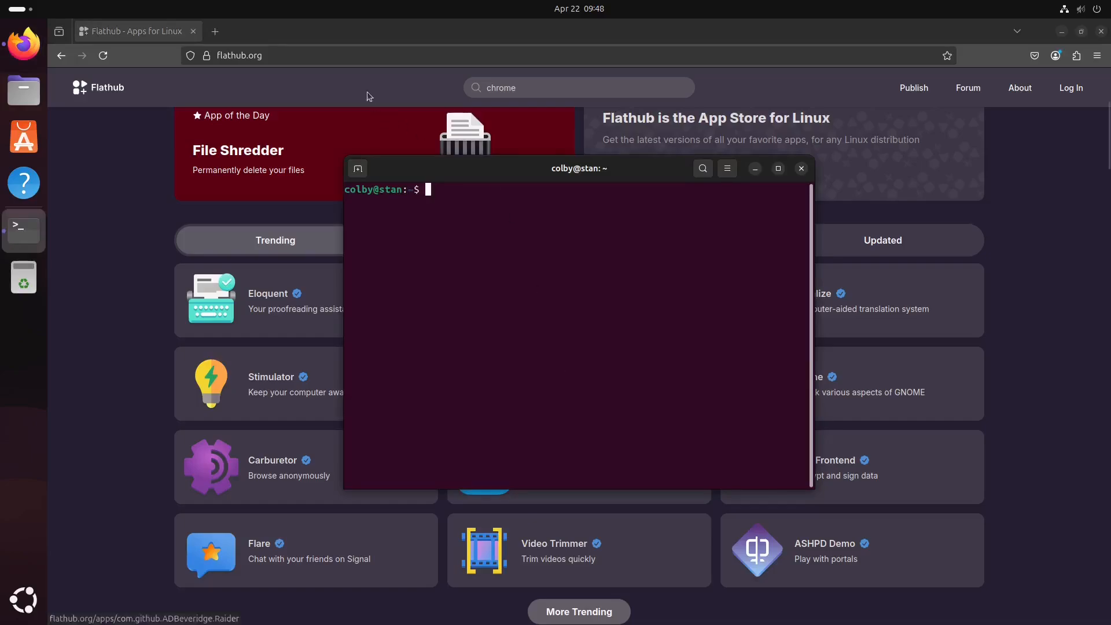
Run 'sudo apt install libfuse2t64' using Tab completion and enter the sudo password
left_click(322, 41)
left_click(323, 47)
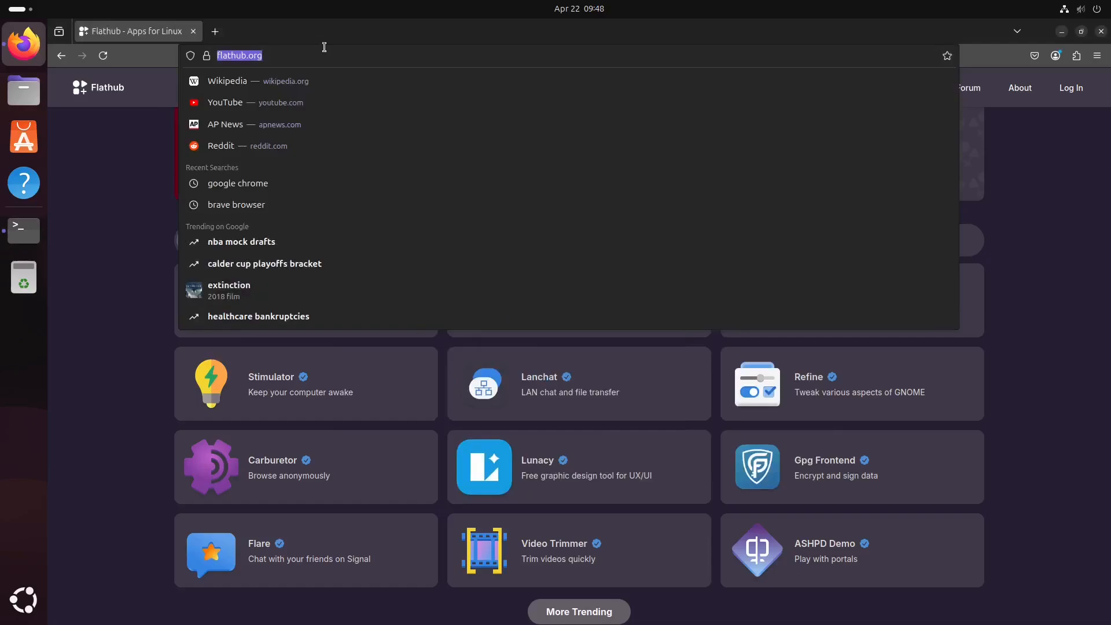
left_click(23, 230)
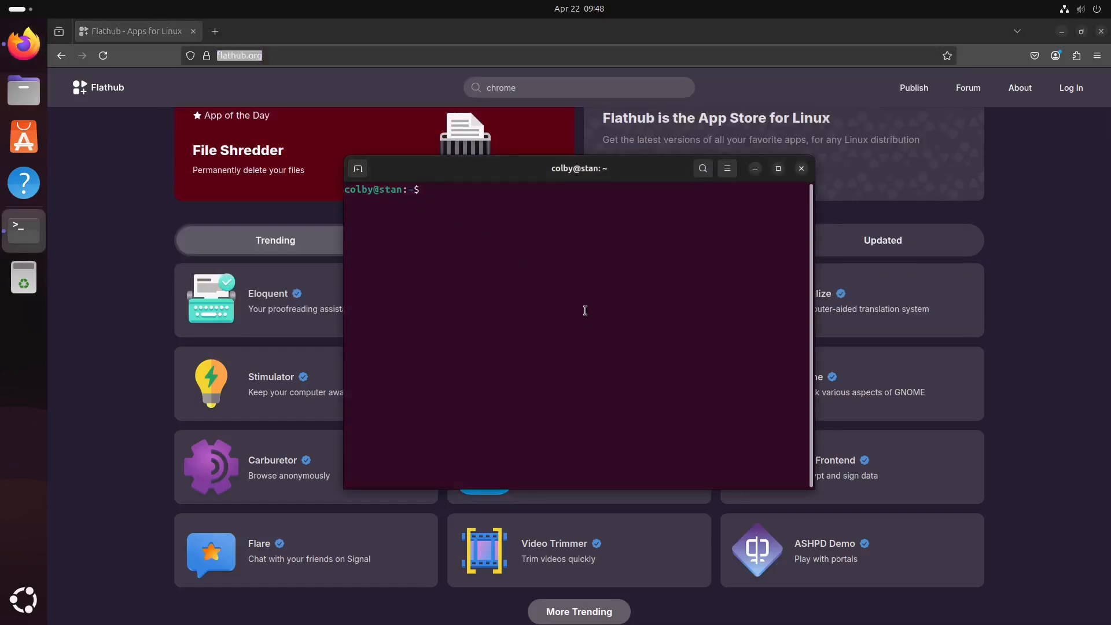
type("sudo apt install libfuse")
key("Tab")
key("Tab")
key("Tab")
type("2")
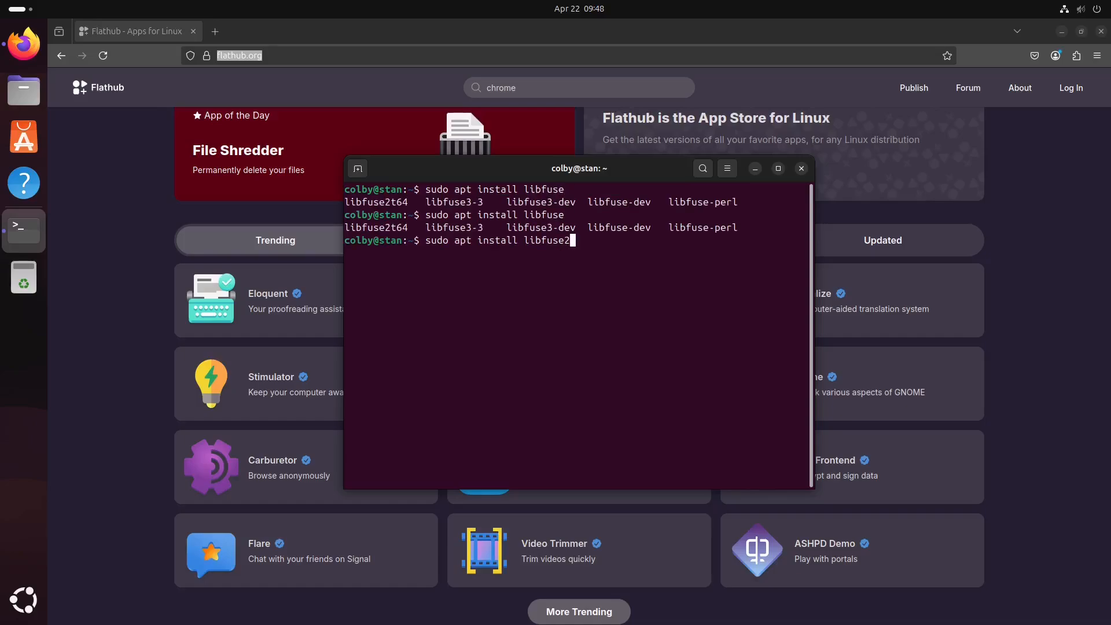
key("Tab")
key("Return")
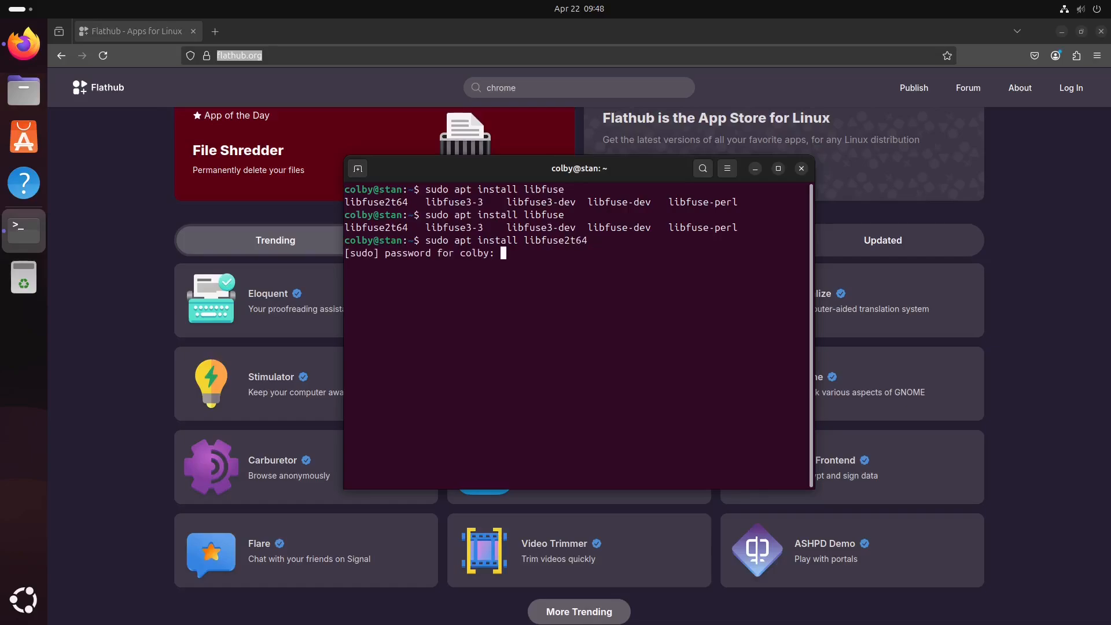
key("Return")
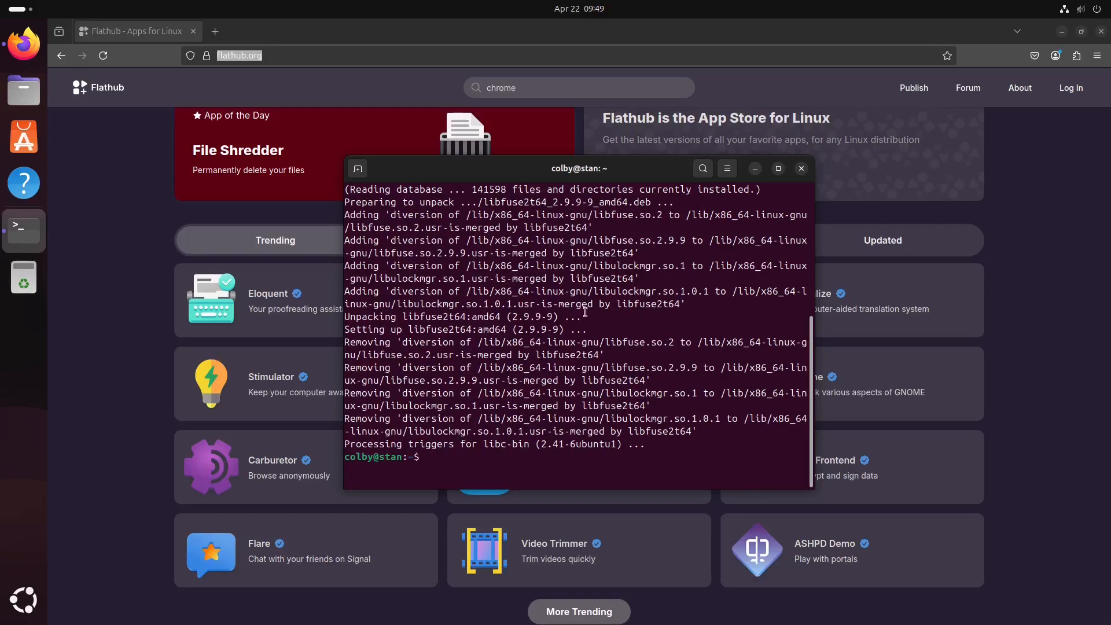
Enlarge the terminal text twice to read the libfuse2t64 install output
scroll(573, 346, "up", 6)
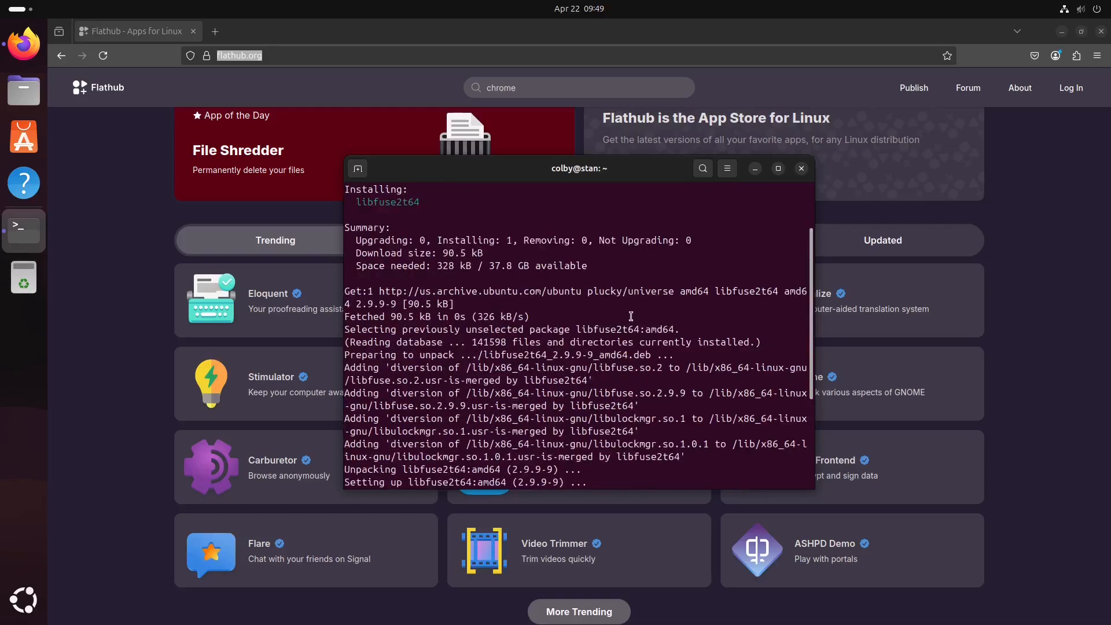
left_click(728, 169)
left_click(763, 212)
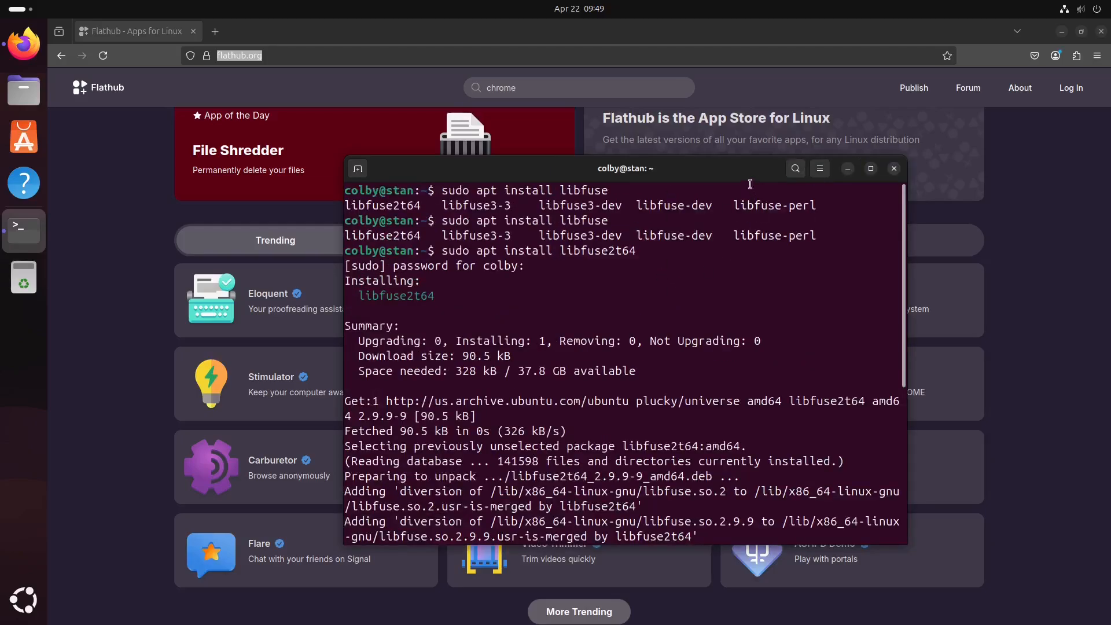
left_click(819, 169)
left_click(861, 215)
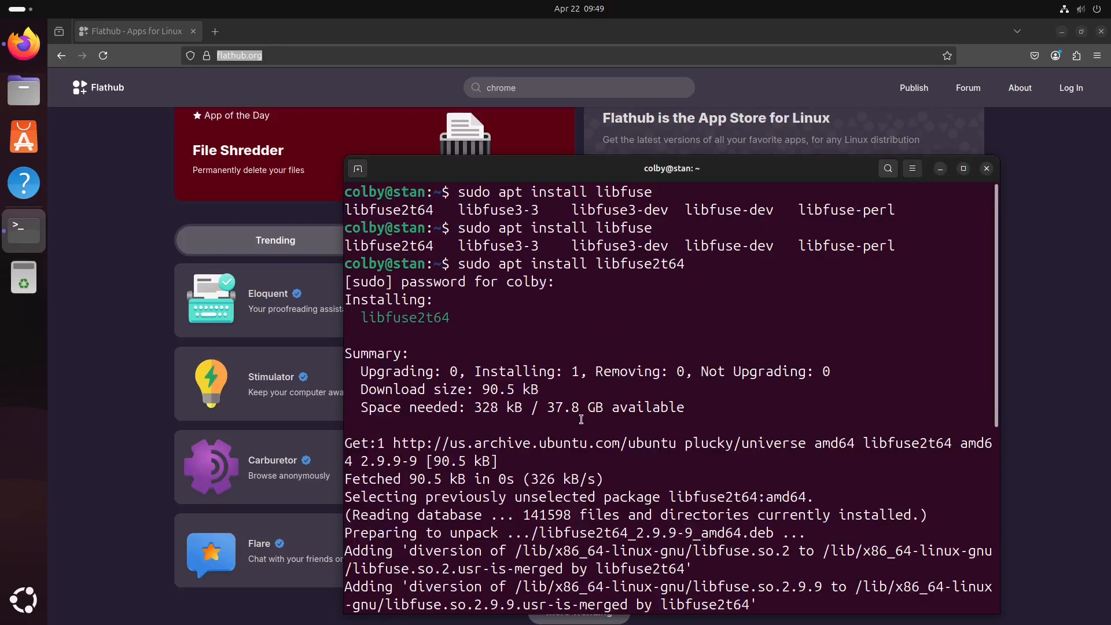
Highlight libfuse2t64 in the install summary, then shift the terminal window left
triple_click(363, 319)
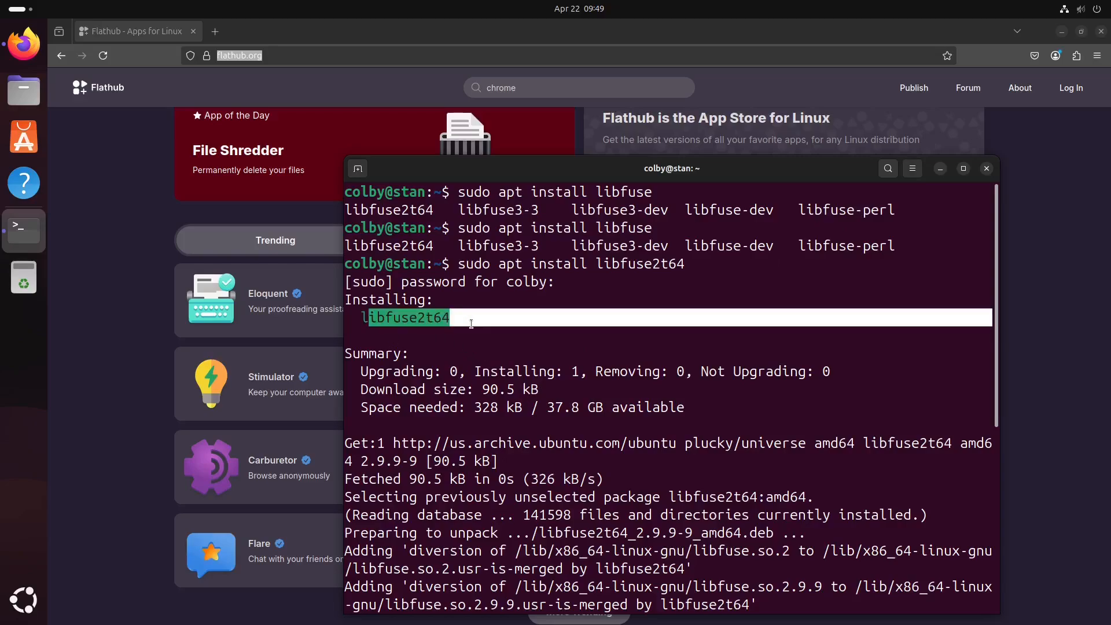
left_click(392, 336)
left_click_drag(363, 318, 498, 333)
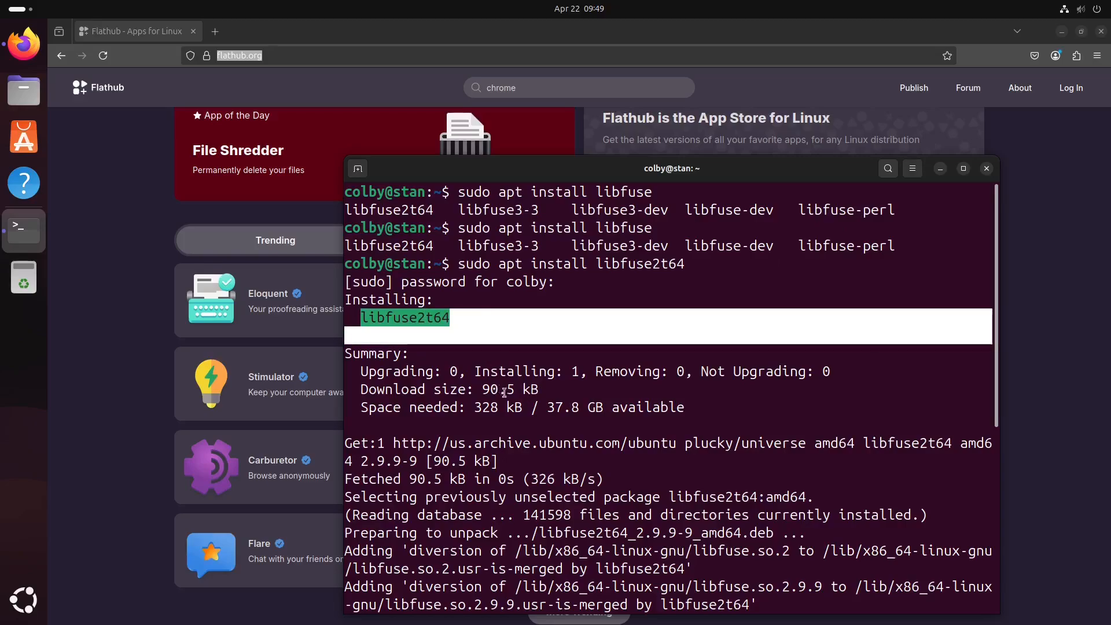
left_click(537, 315)
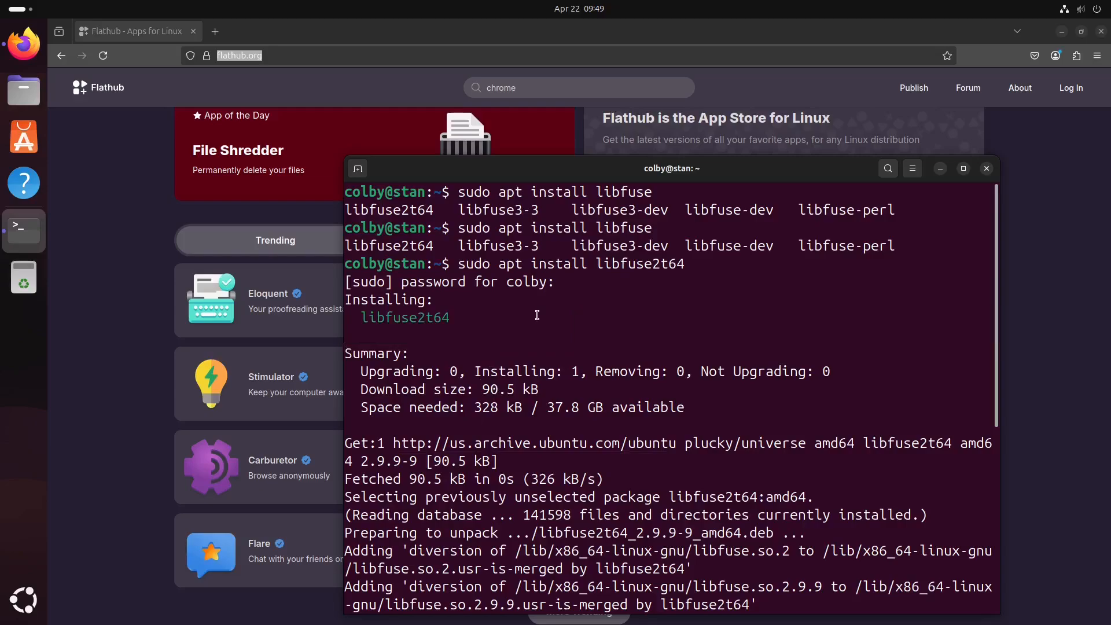
left_click_drag(432, 177, 265, 154)
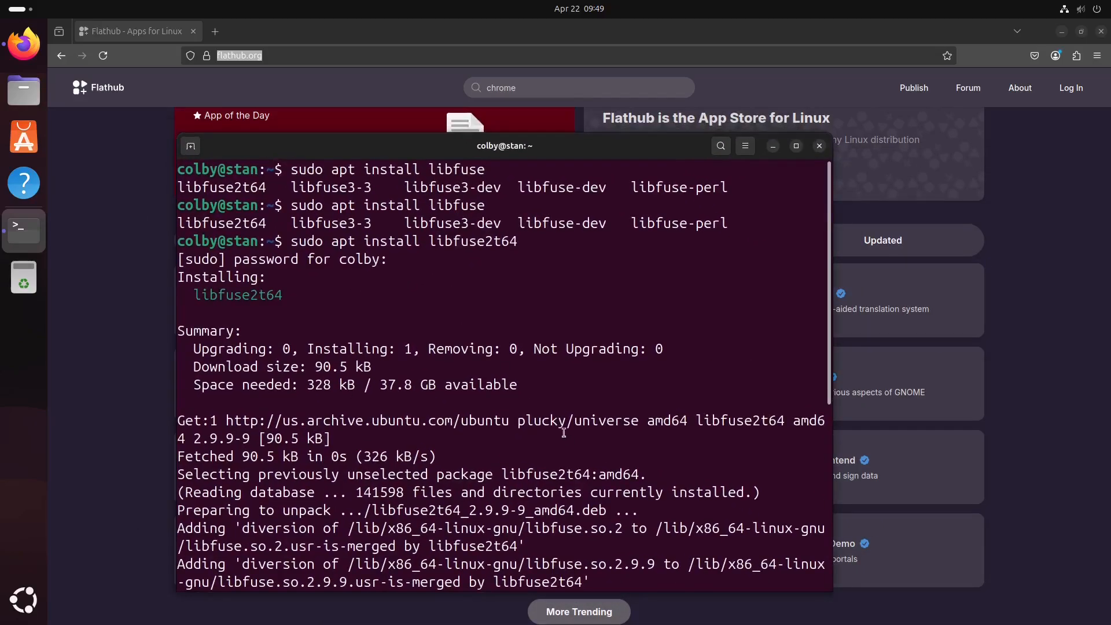
scroll(532, 379, "down", 6)
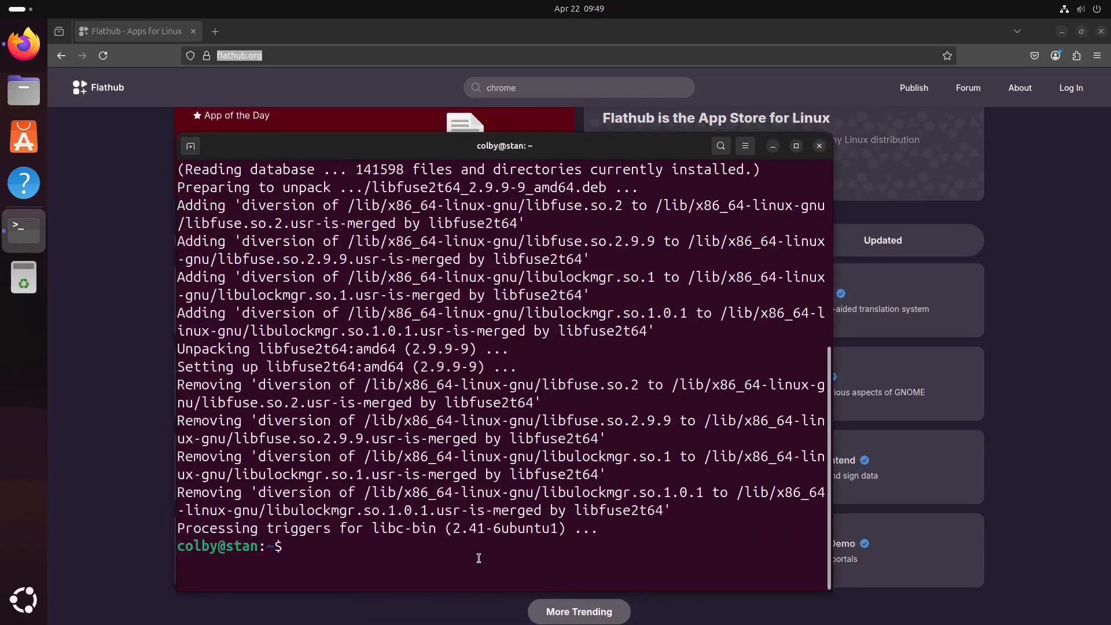
left_click_drag(276, 155, 206, 147)
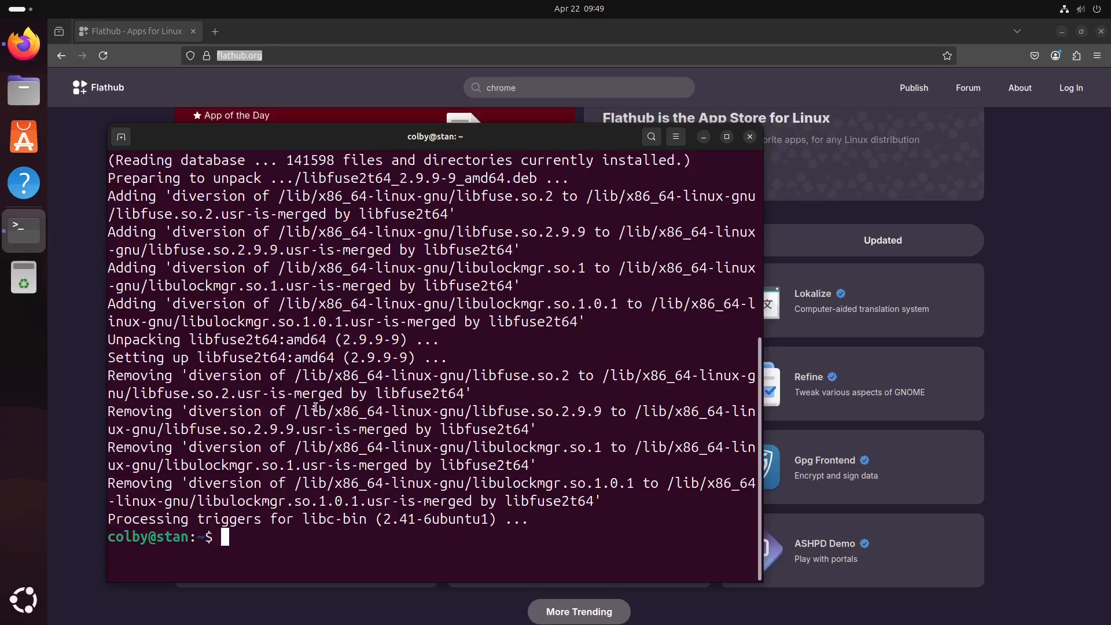
Close Terminal and App Center, then restore Firefox to a smaller window and move it up
left_click(750, 136)
left_click(24, 137)
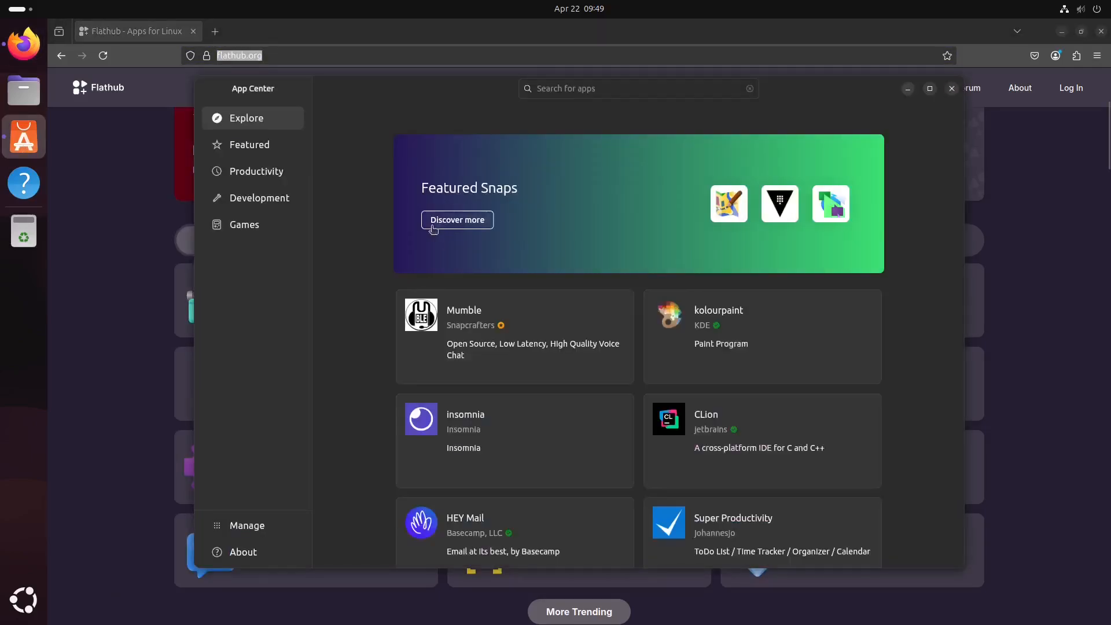
left_click_drag(404, 94, 299, 132)
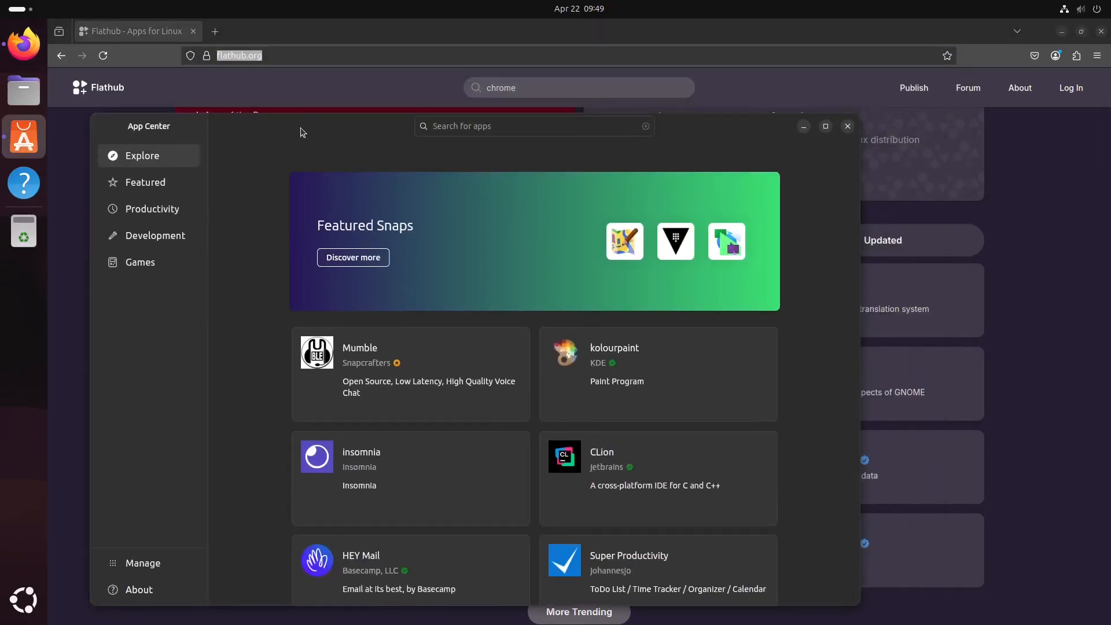
left_click(847, 127)
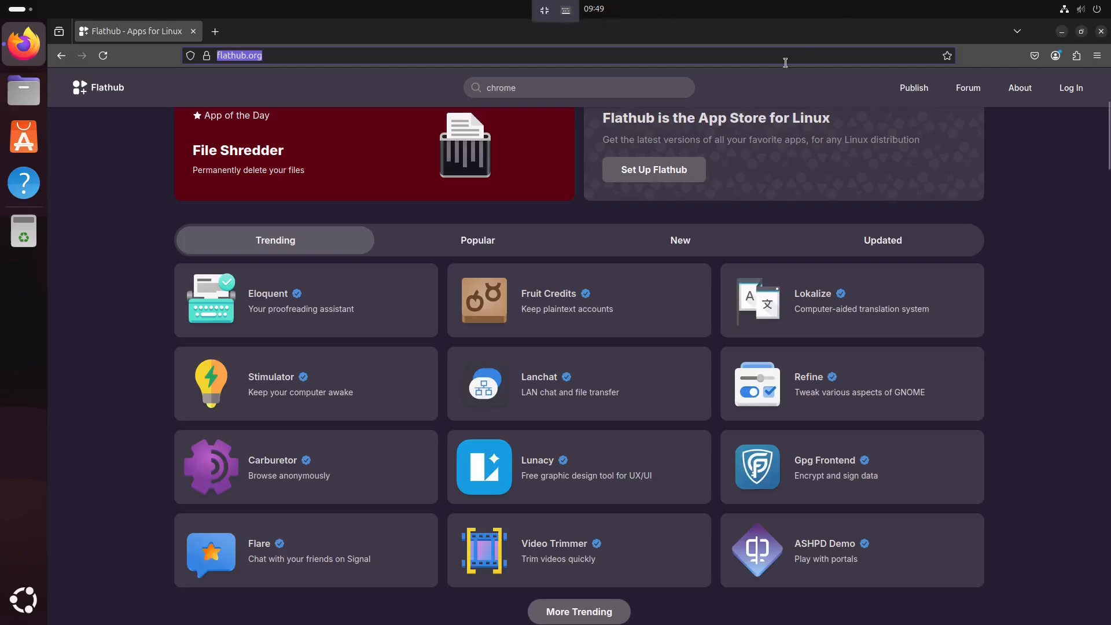
left_click(1080, 31)
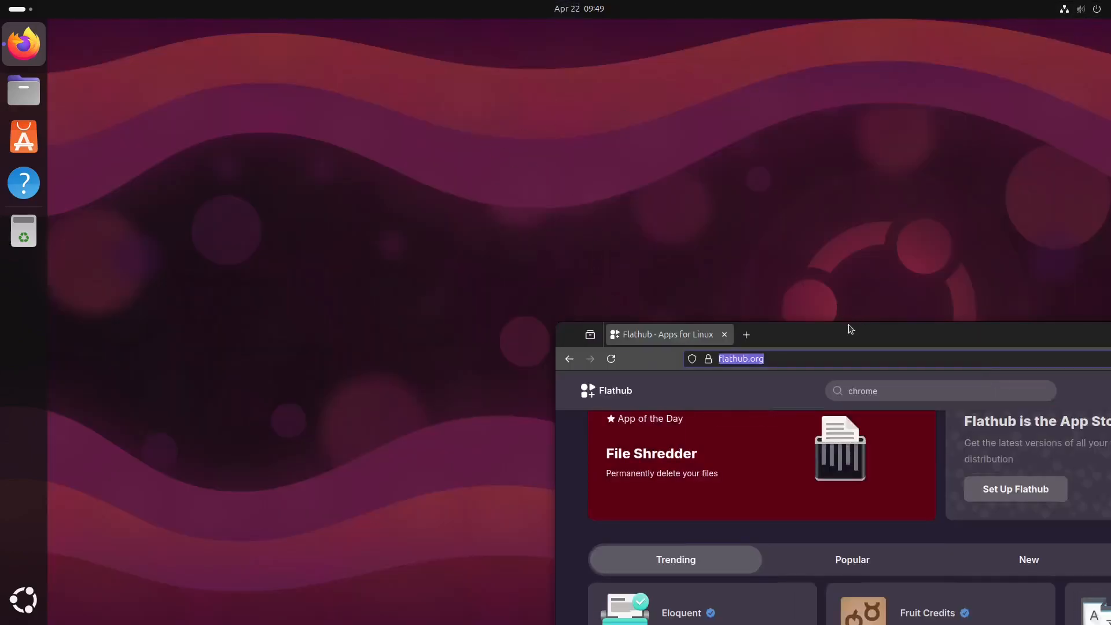
left_click_drag(848, 325, 441, 58)
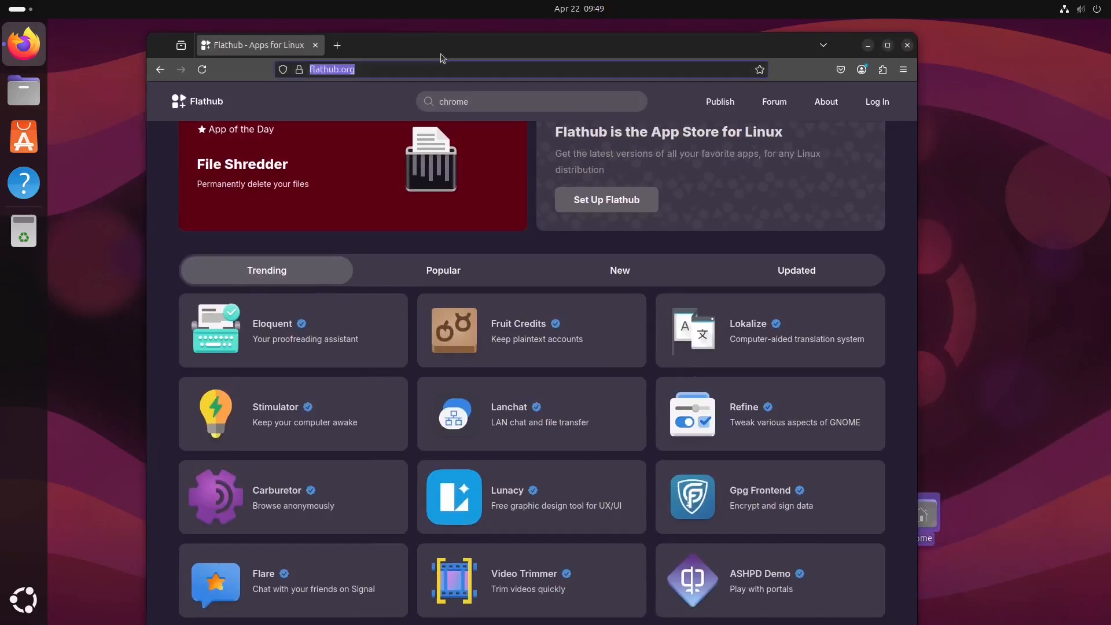